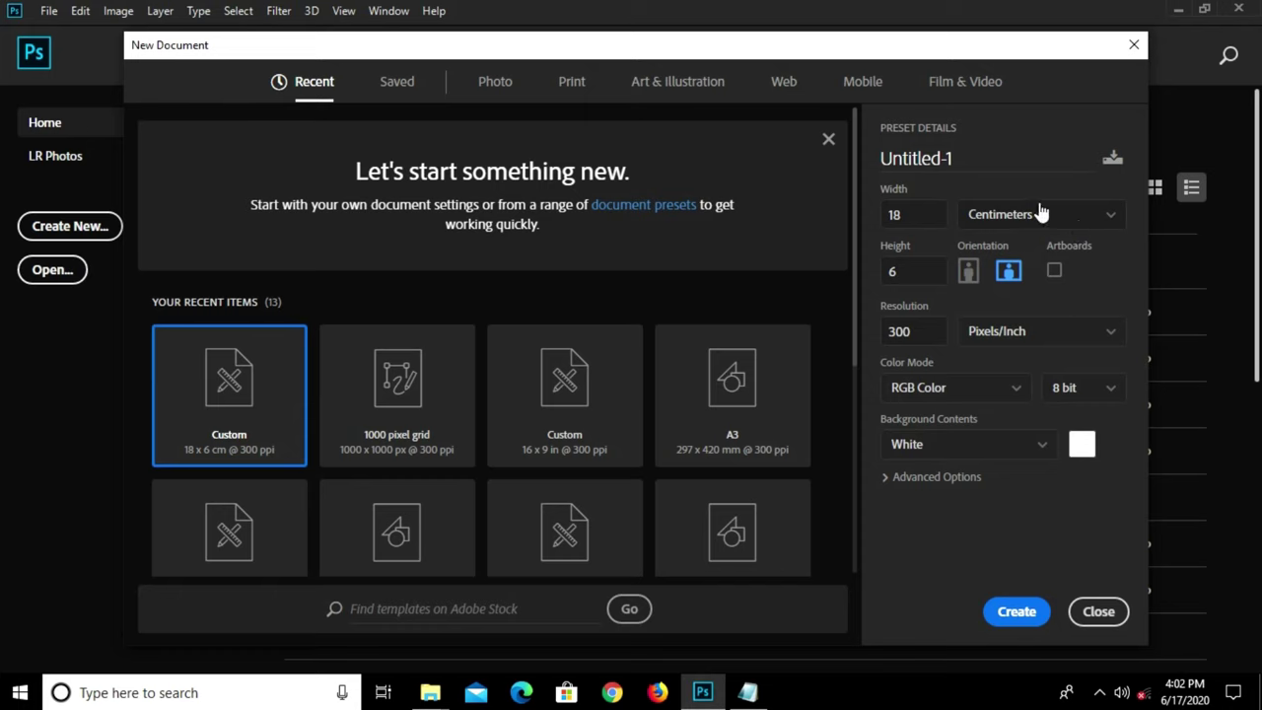
# - Create a new 18 × 6 cm document at 300 ppi
pyautogui.click(1039, 214)
pyautogui.click(1000, 309)
pyautogui.click(914, 217)
pyautogui.click(884, 273)
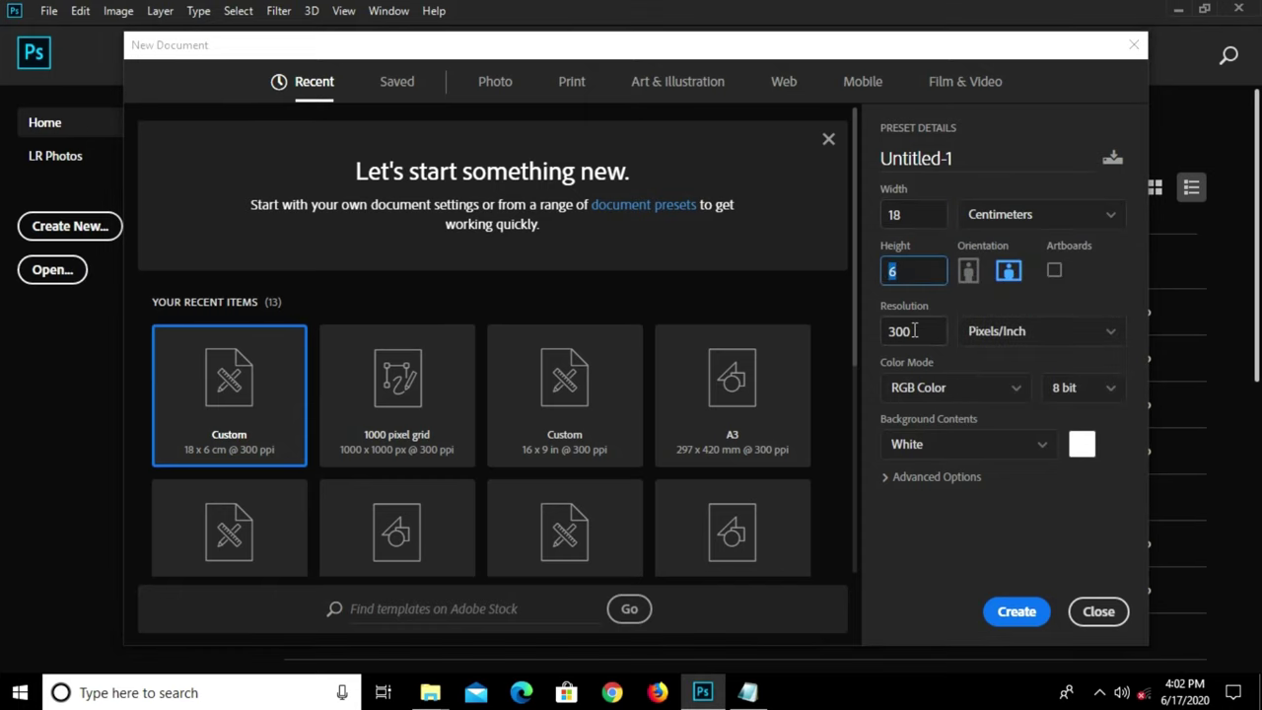
pyautogui.click(914, 330)
pyautogui.click(1016, 611)
# - Unlock the background as Layer 0, fit the canvas in view, and bring up the label notes
pyautogui.doubleClick(1125, 436)
pyautogui.click(762, 205)
pyautogui.hotkey('ctrl', '0')
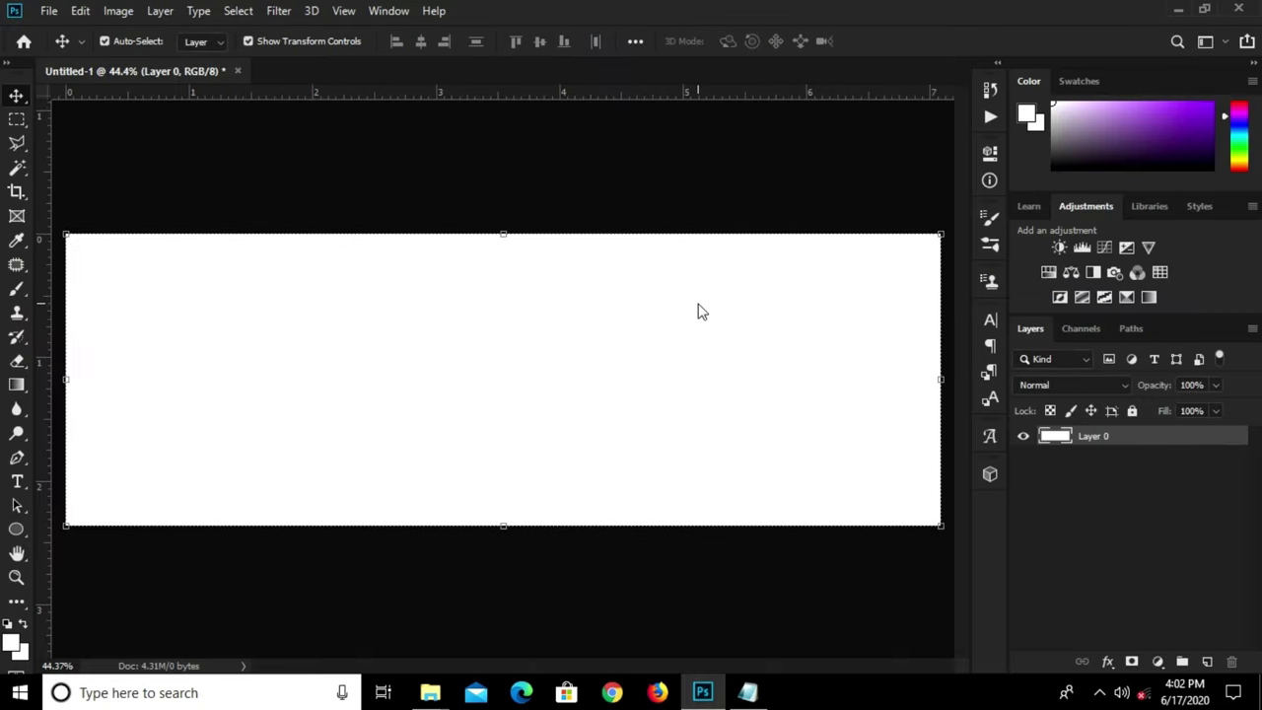
pyautogui.click(747, 692)
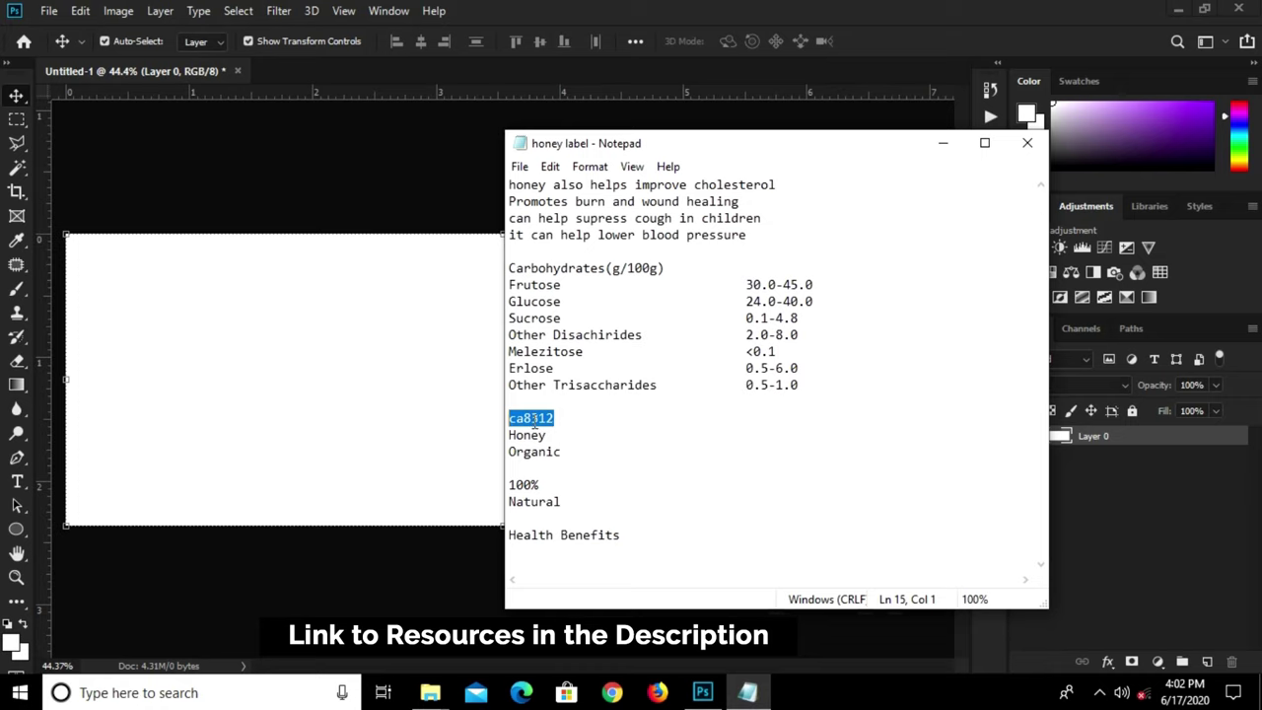
# - Fill the label with a #ca8312 Solid Color layer copied from the notes, then add an empty layer
pyautogui.rightClick(533, 420)
pyautogui.click(595, 205)
pyautogui.click(1146, 510)
pyautogui.click(1151, 663)
pyautogui.click(1144, 332)
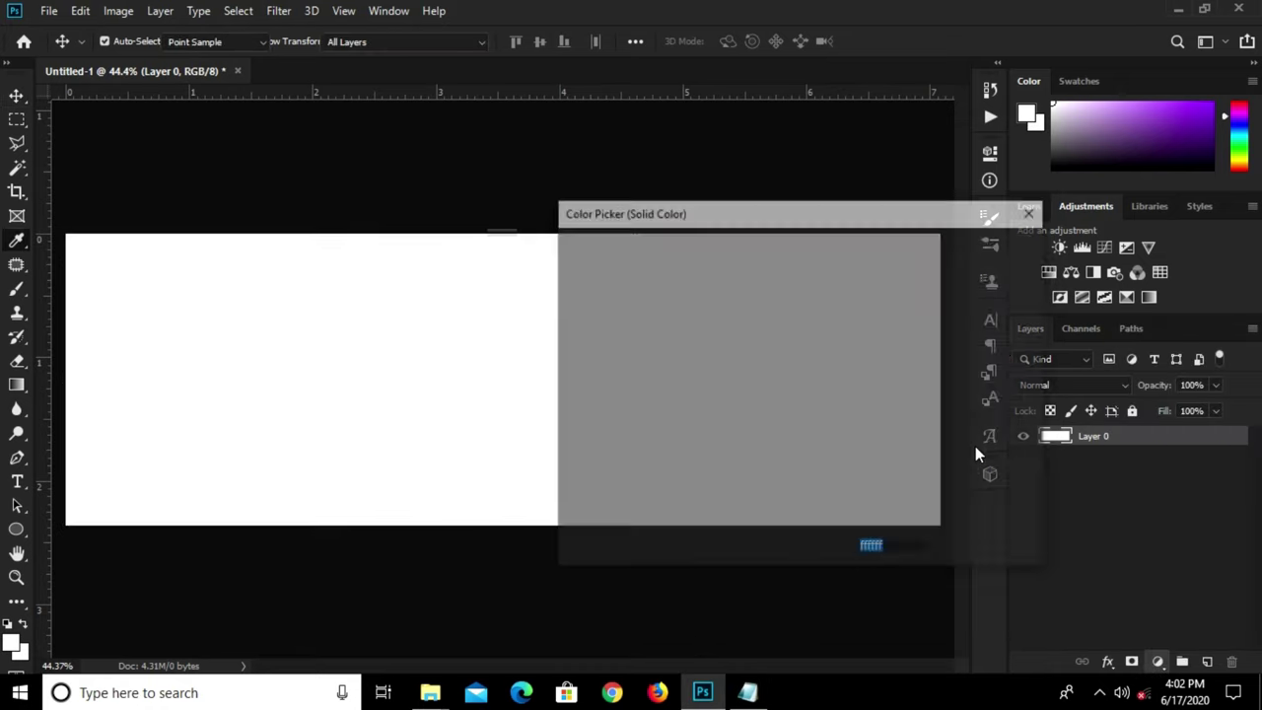
pyautogui.hotkey('ctrl', 'v')
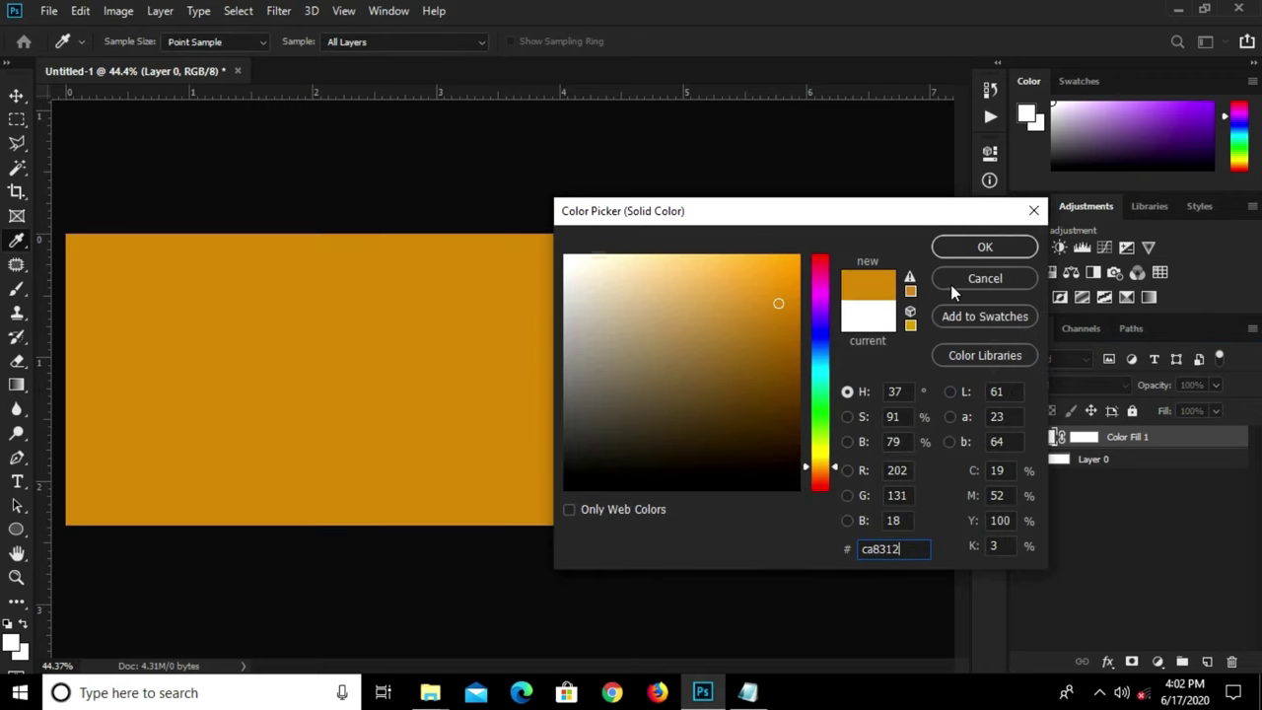
pyautogui.click(984, 247)
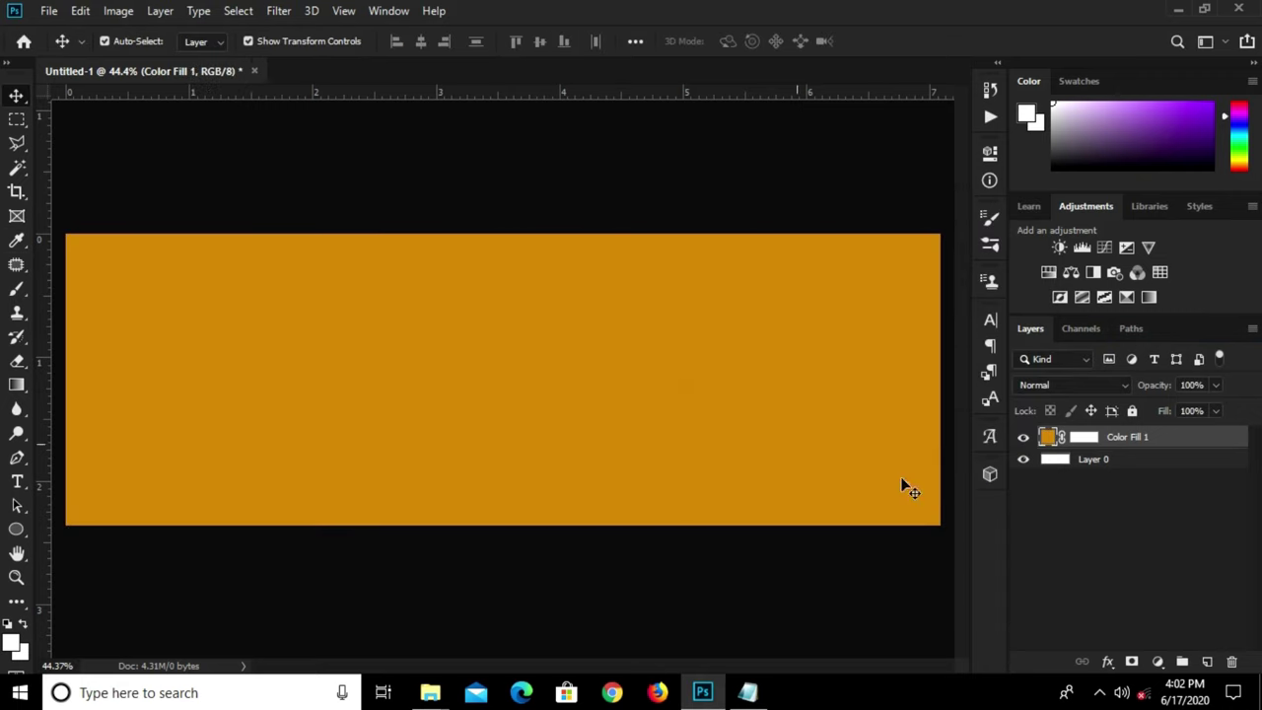
pyautogui.click(1210, 660)
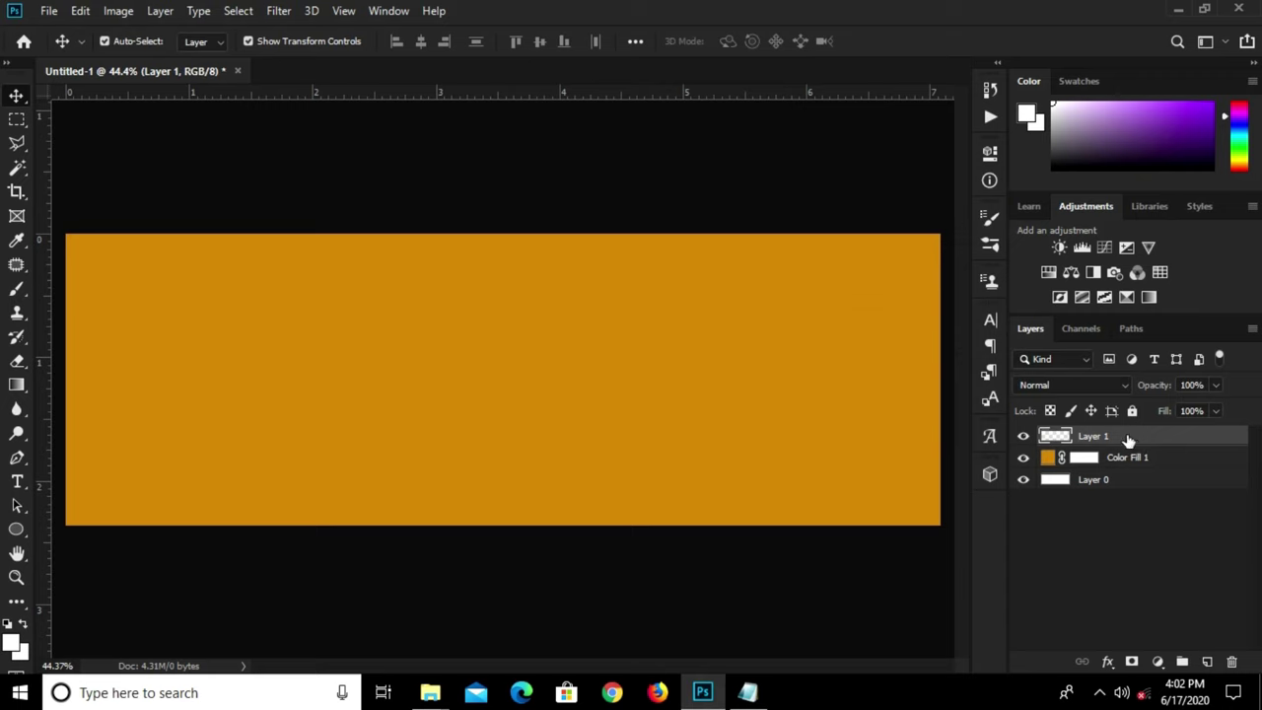
# - Paint one large soft white brush spot at the label's centre
pyautogui.rightClick(17, 291)
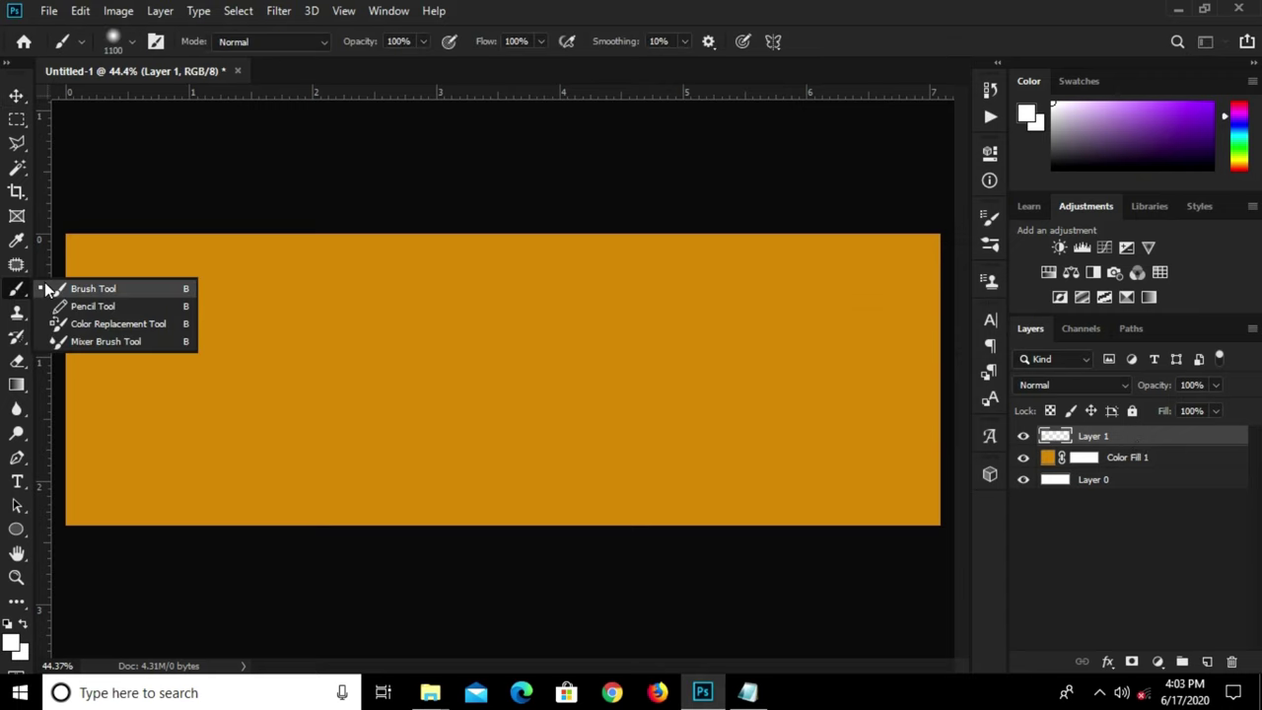
pyautogui.click(54, 288)
pyautogui.click(10, 647)
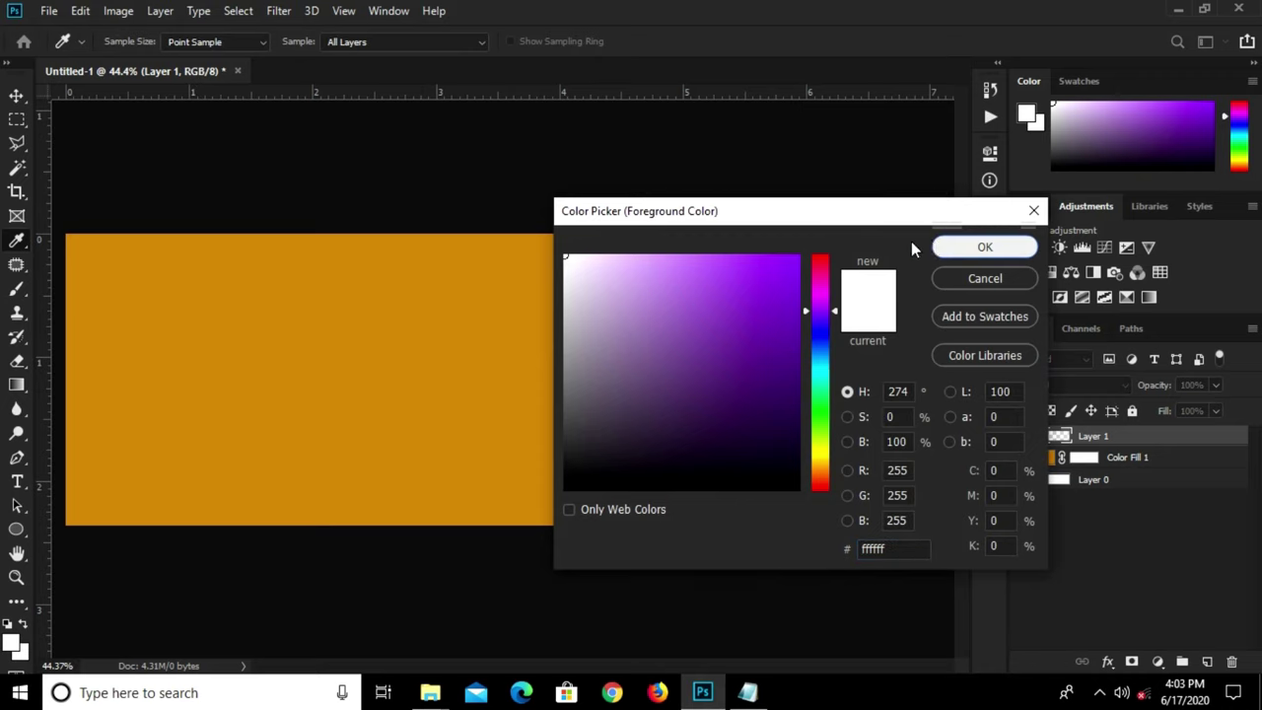
pyautogui.click(947, 247)
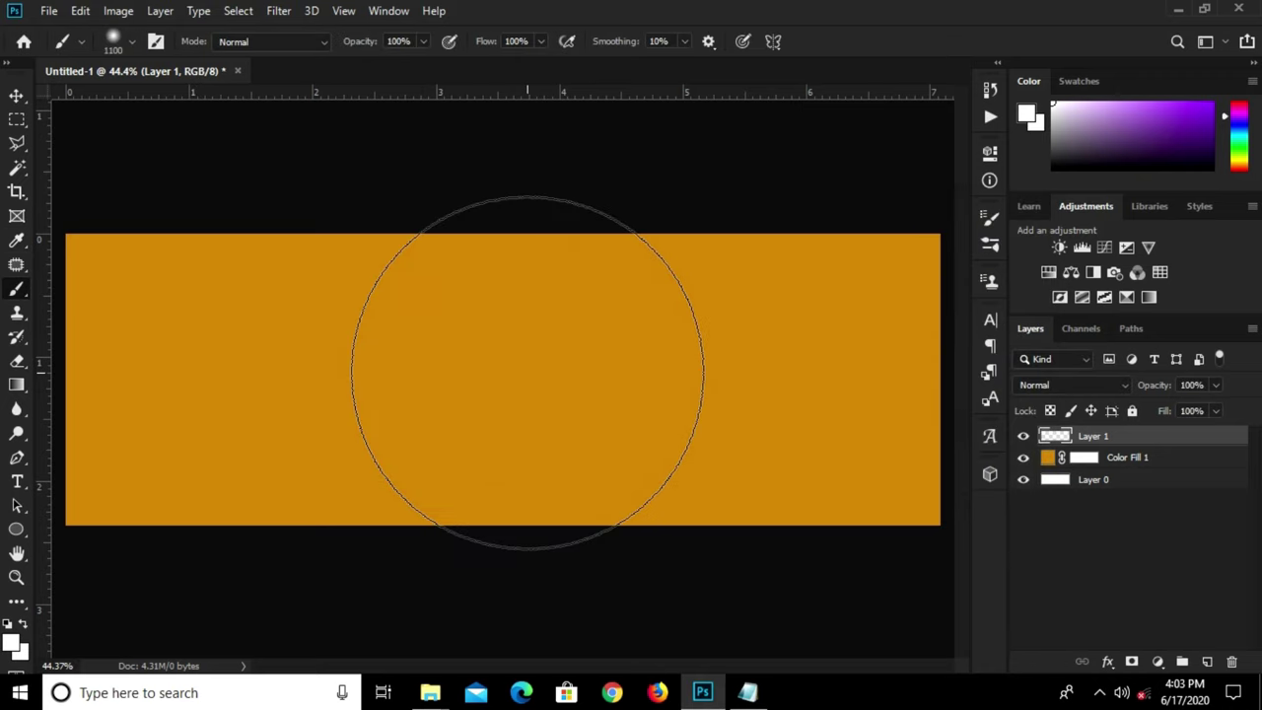
pyautogui.click(527, 372)
# - Fade the white glow layer to 58% opacity and deselect it
pyautogui.press('v')
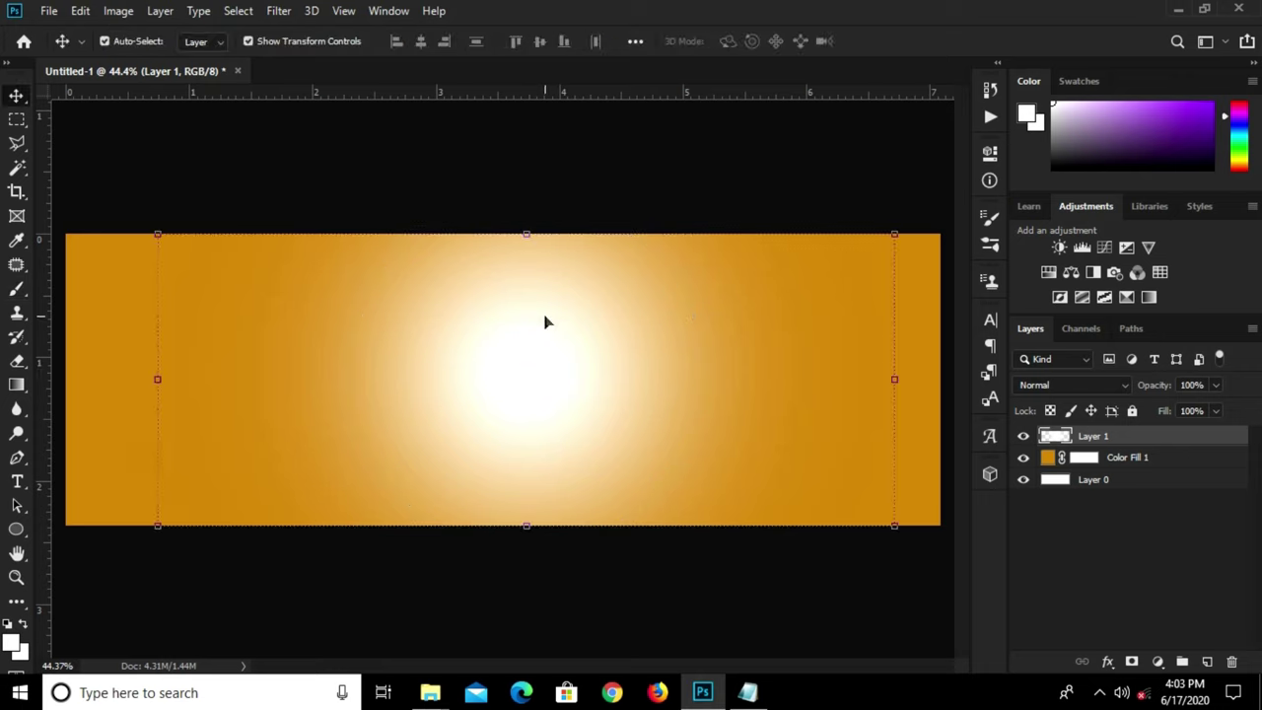
pyautogui.click(1214, 386)
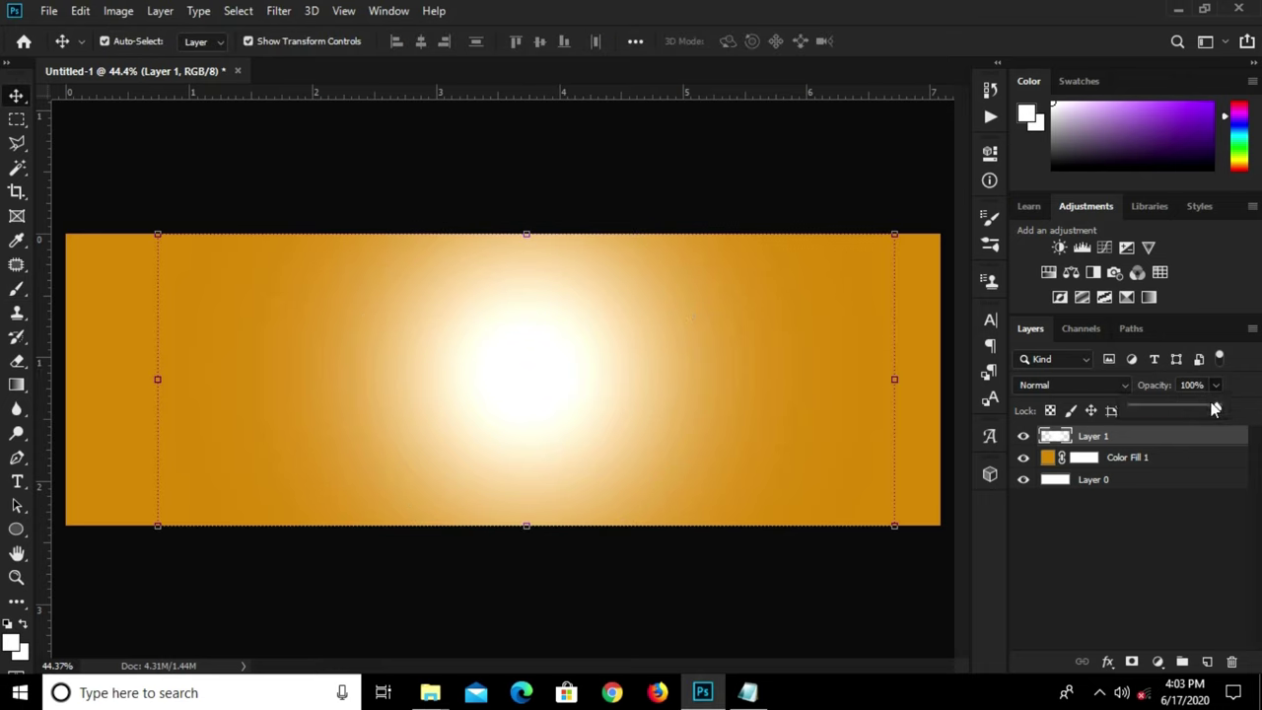
pyautogui.moveTo(1169, 410); pyautogui.dragTo(1184, 408)
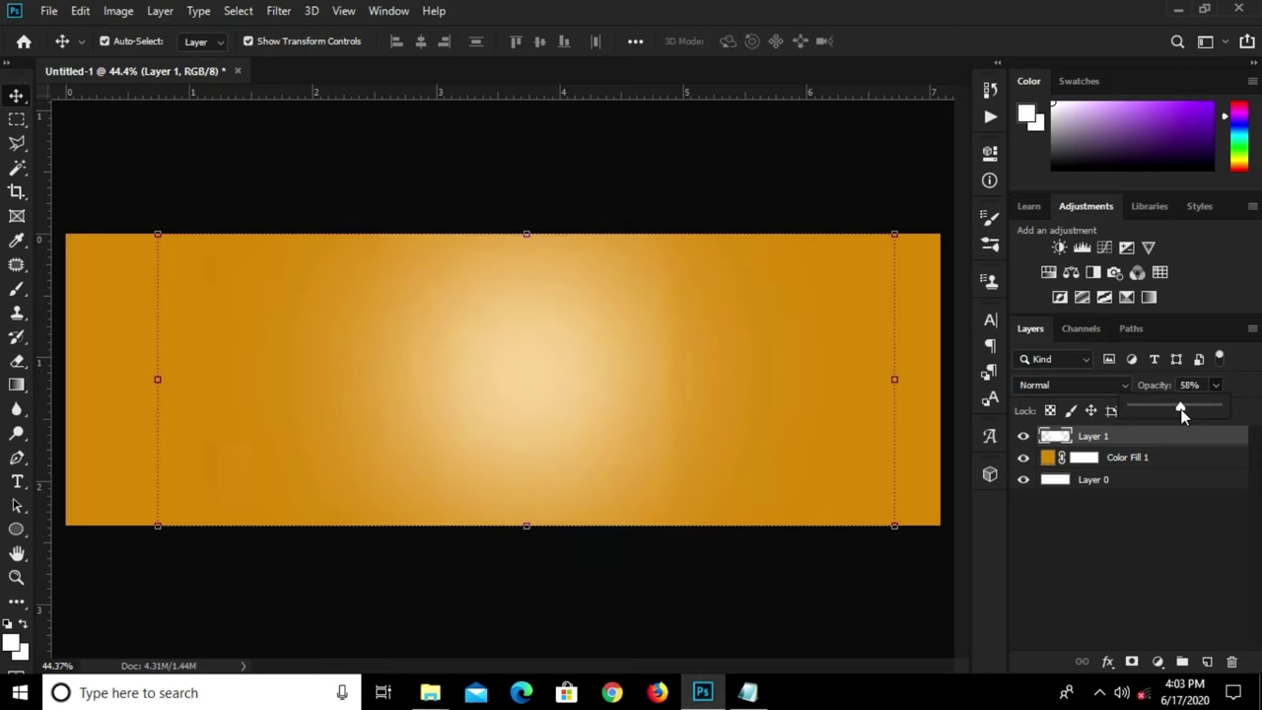
pyautogui.click(1204, 385)
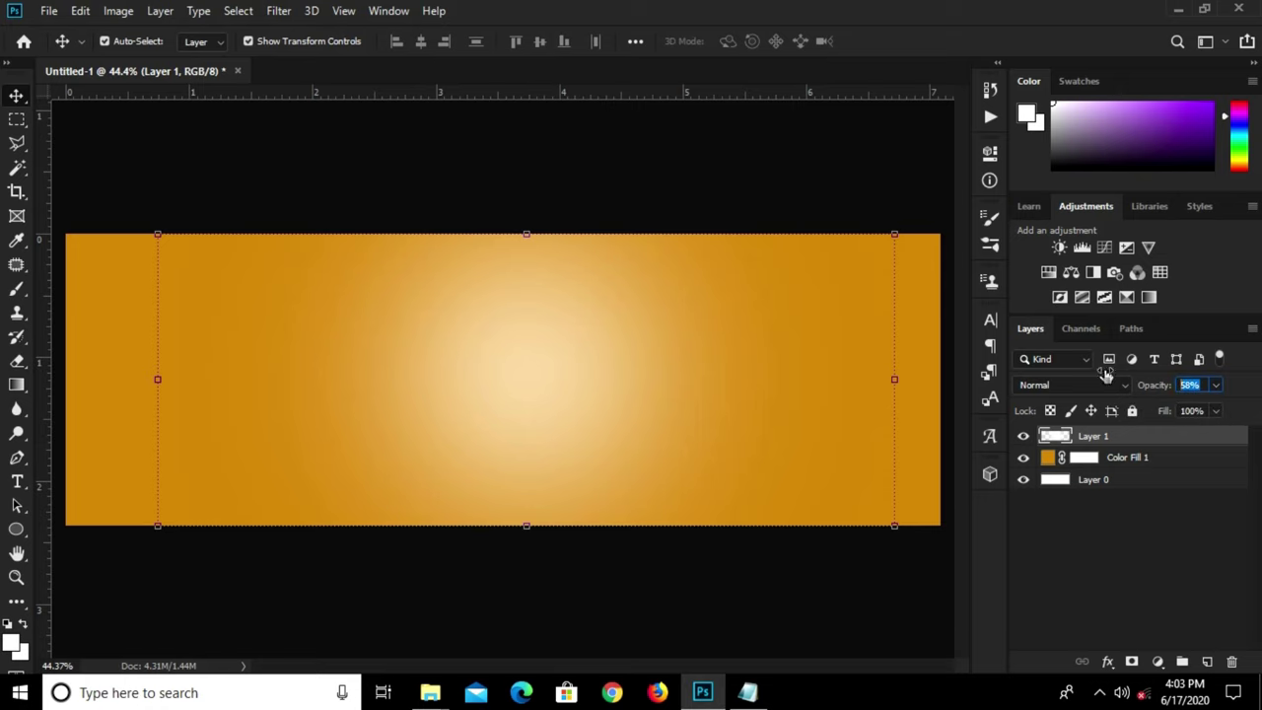
pyautogui.click(694, 202)
pyautogui.keyDown('alt'); pyautogui.scroll(-1, 675, 202); pyautogui.keyUp('alt')
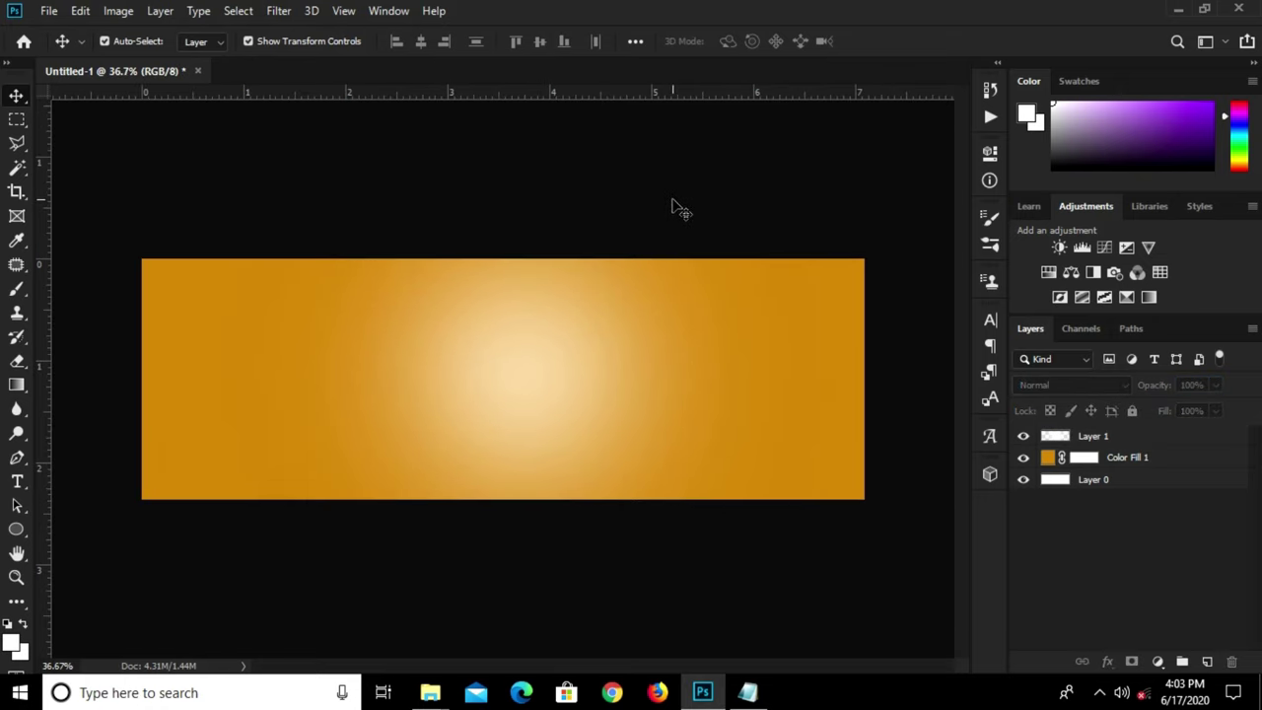
# - Place the 'honey' image from Downloads > Honey label as an embedded image
pyautogui.click(49, 11)
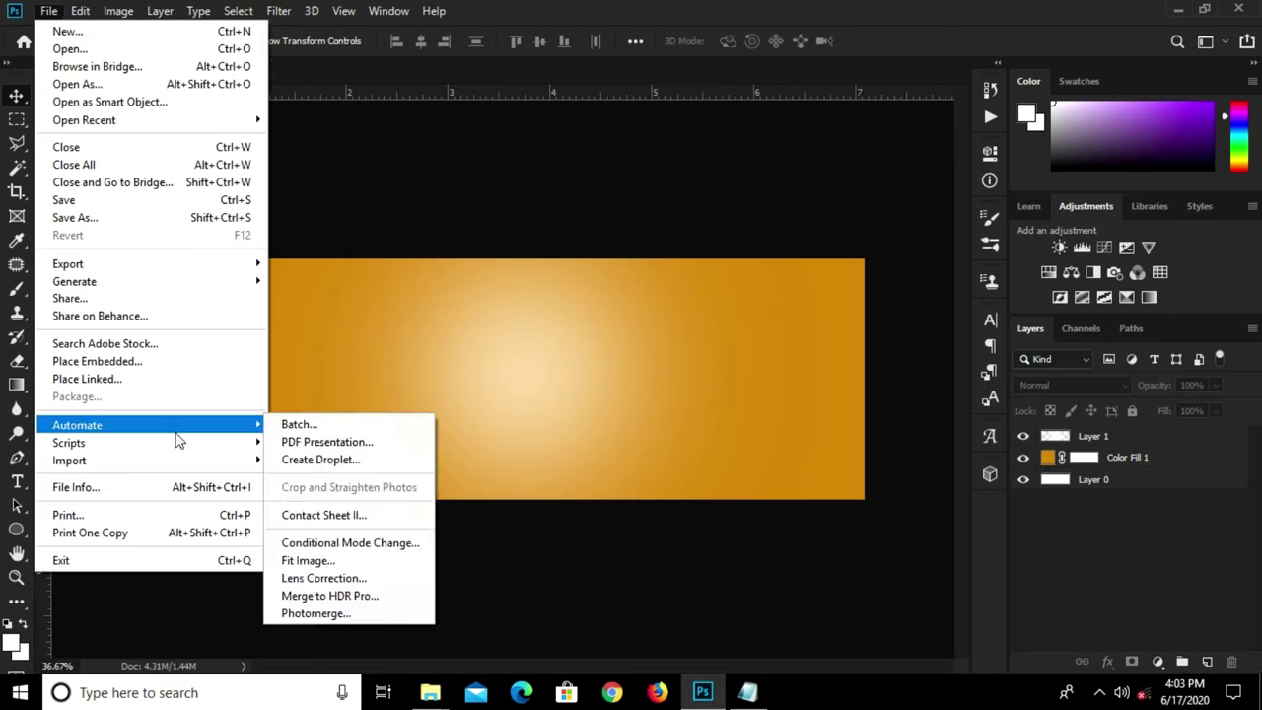
pyautogui.click(177, 366)
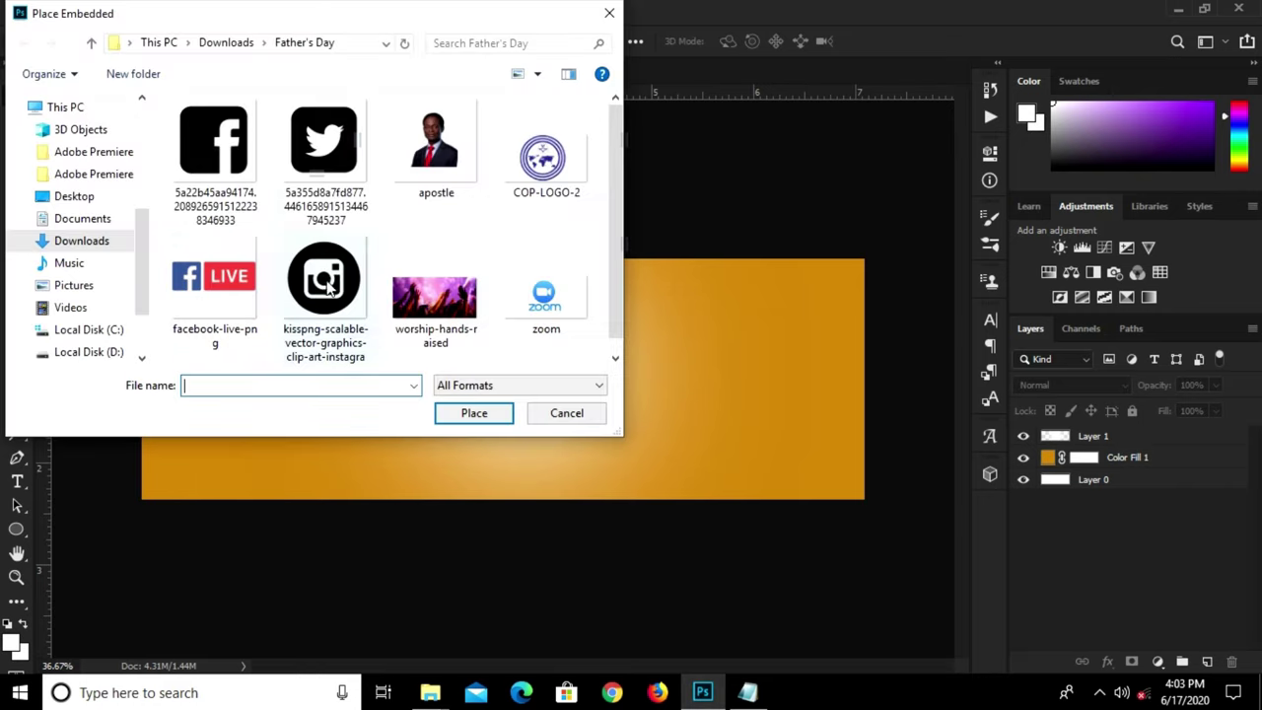
pyautogui.scroll(-2, 93, 247)
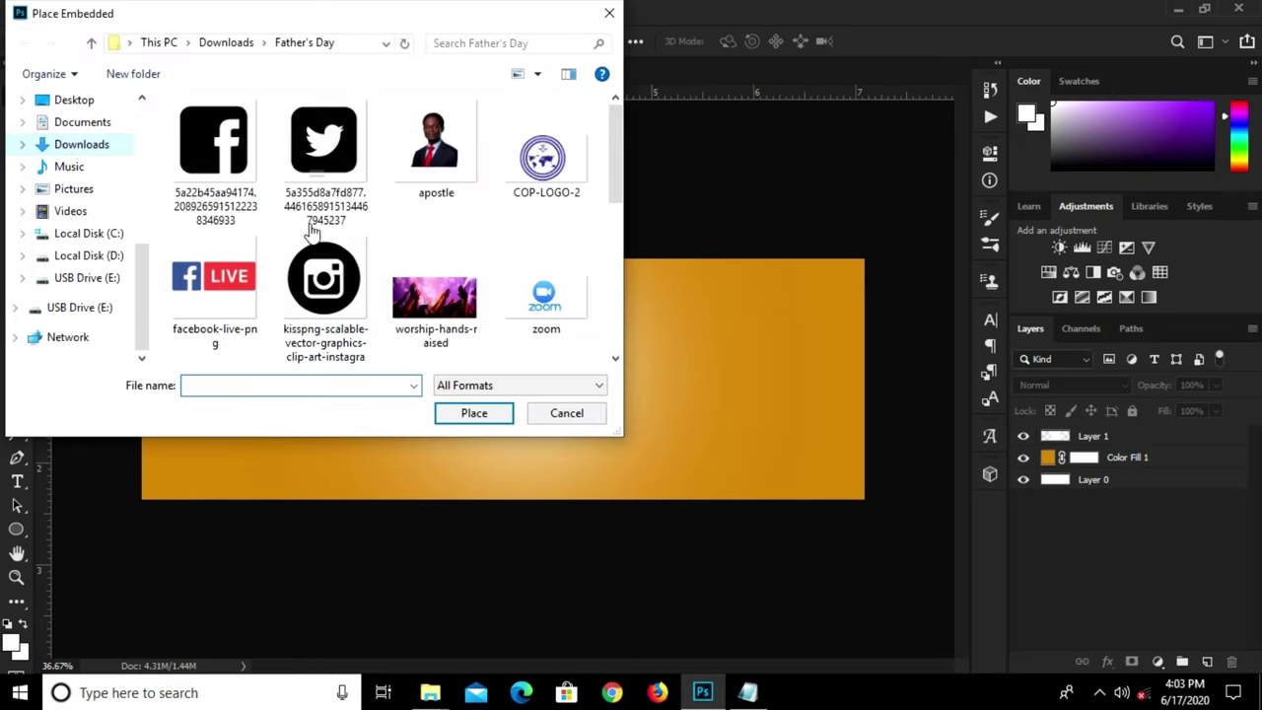
pyautogui.hotkey('alt', 'Up')
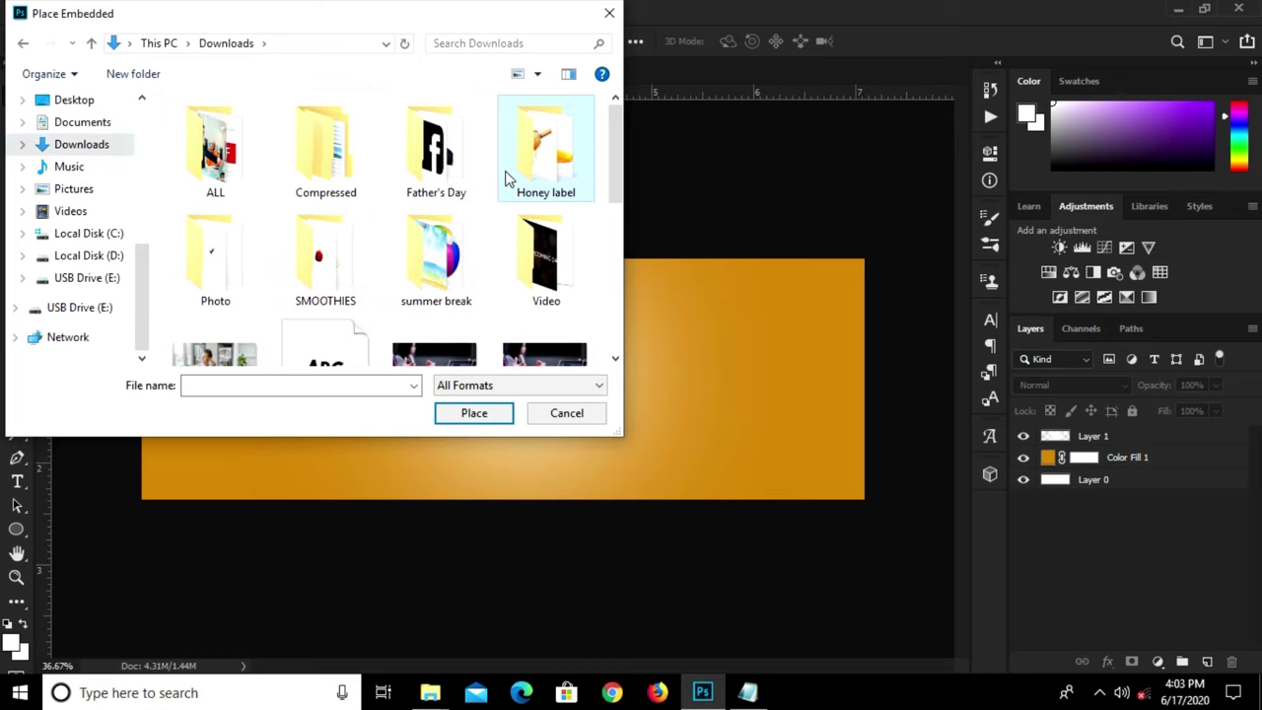
pyautogui.doubleClick(508, 177)
pyautogui.click(352, 180)
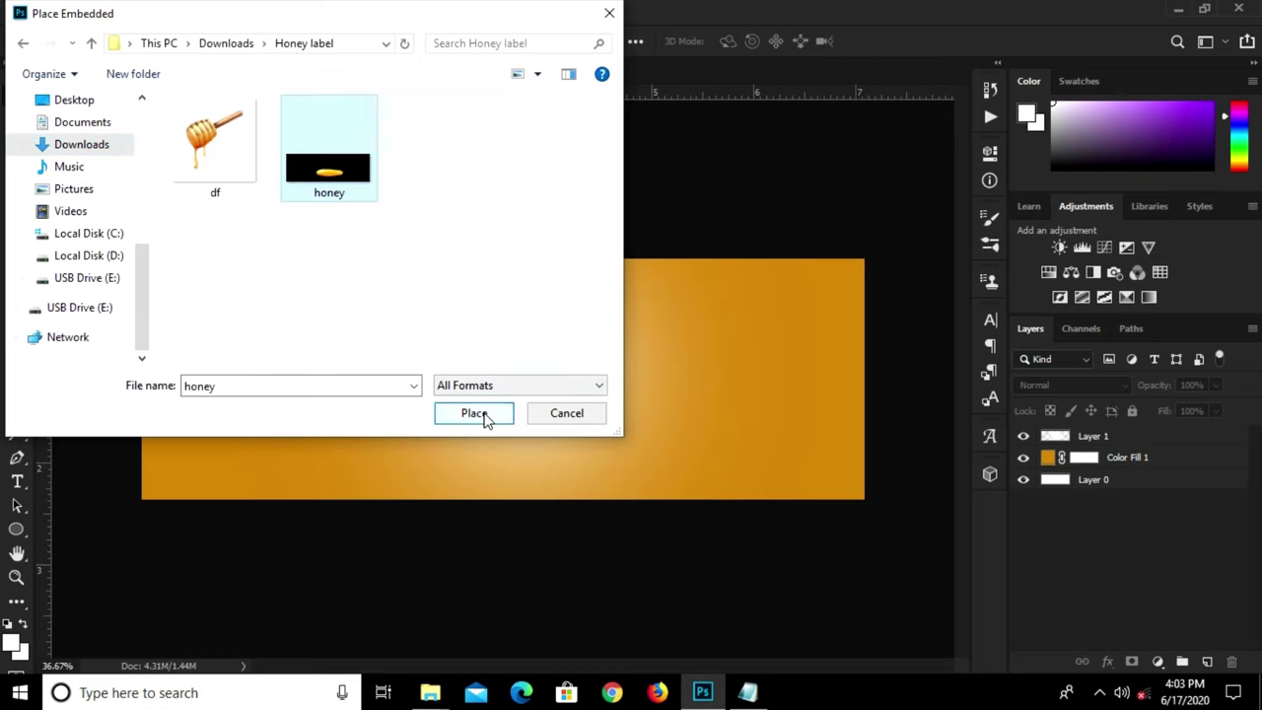
pyautogui.click(476, 413)
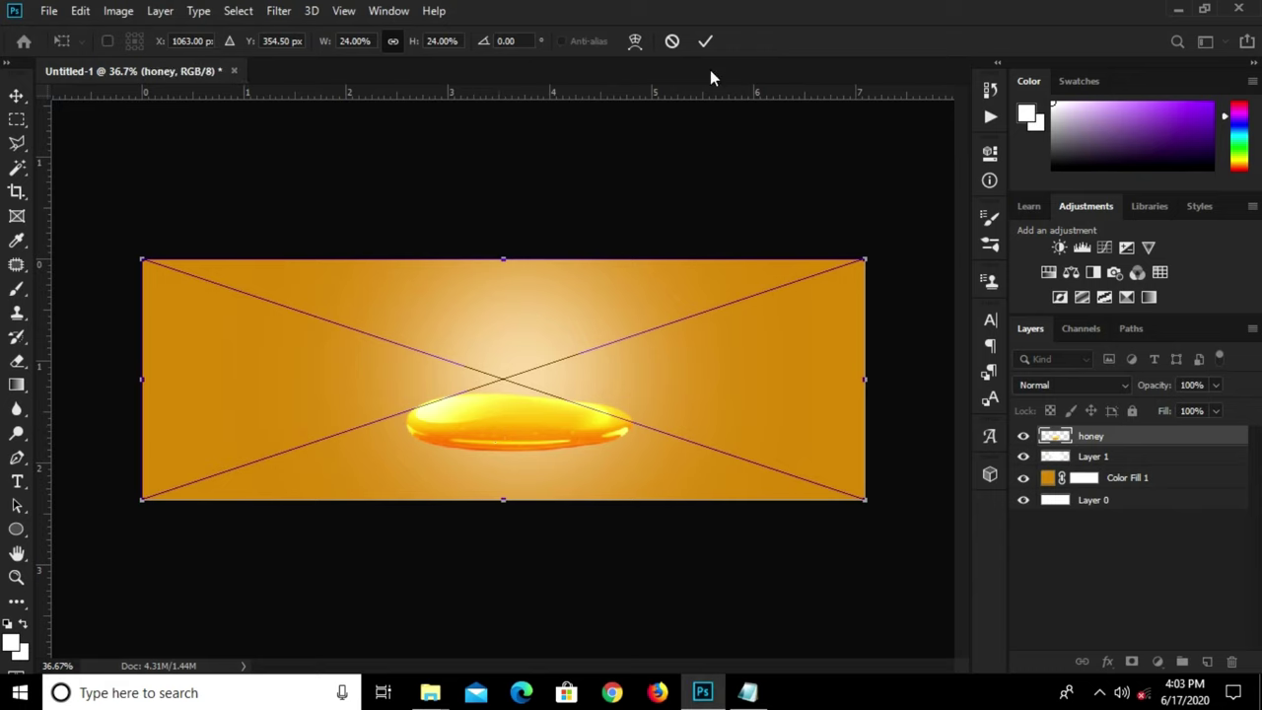
pyautogui.click(706, 42)
# - Make the honey layer a smart object, centre it on the bottom edge, and enlarge it slightly
pyautogui.rightClick(1119, 435)
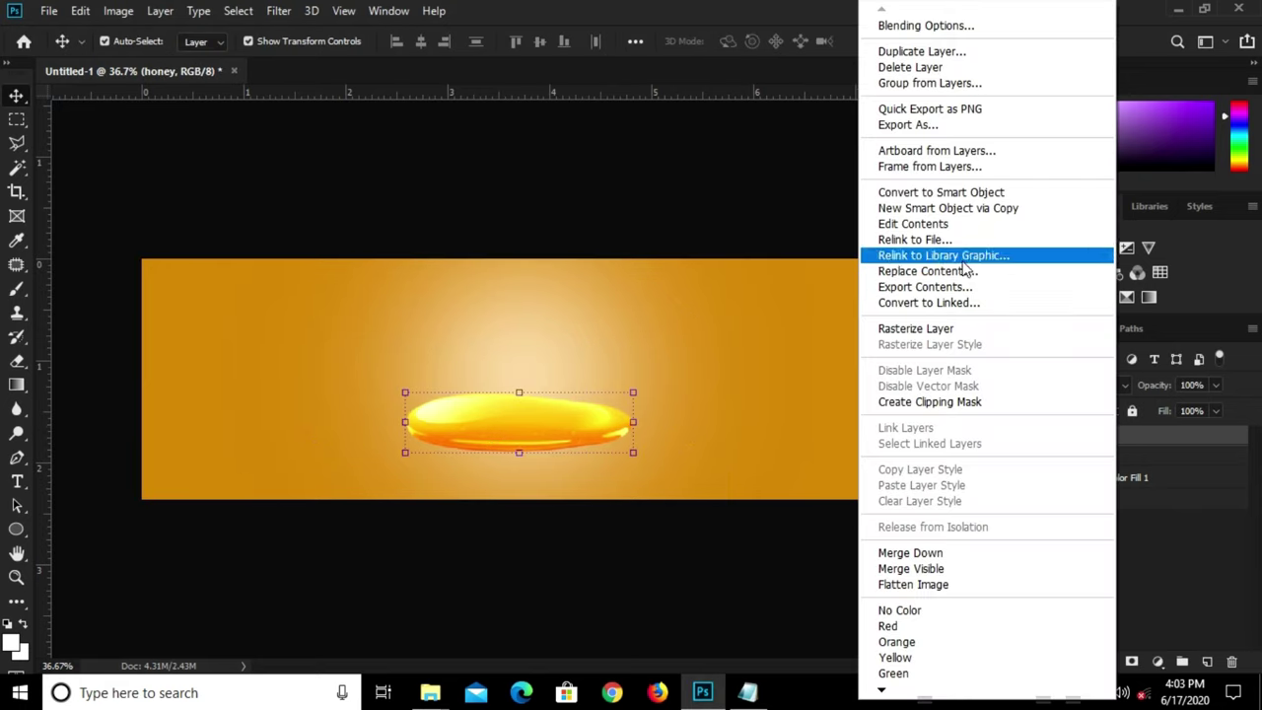
pyautogui.click(986, 192)
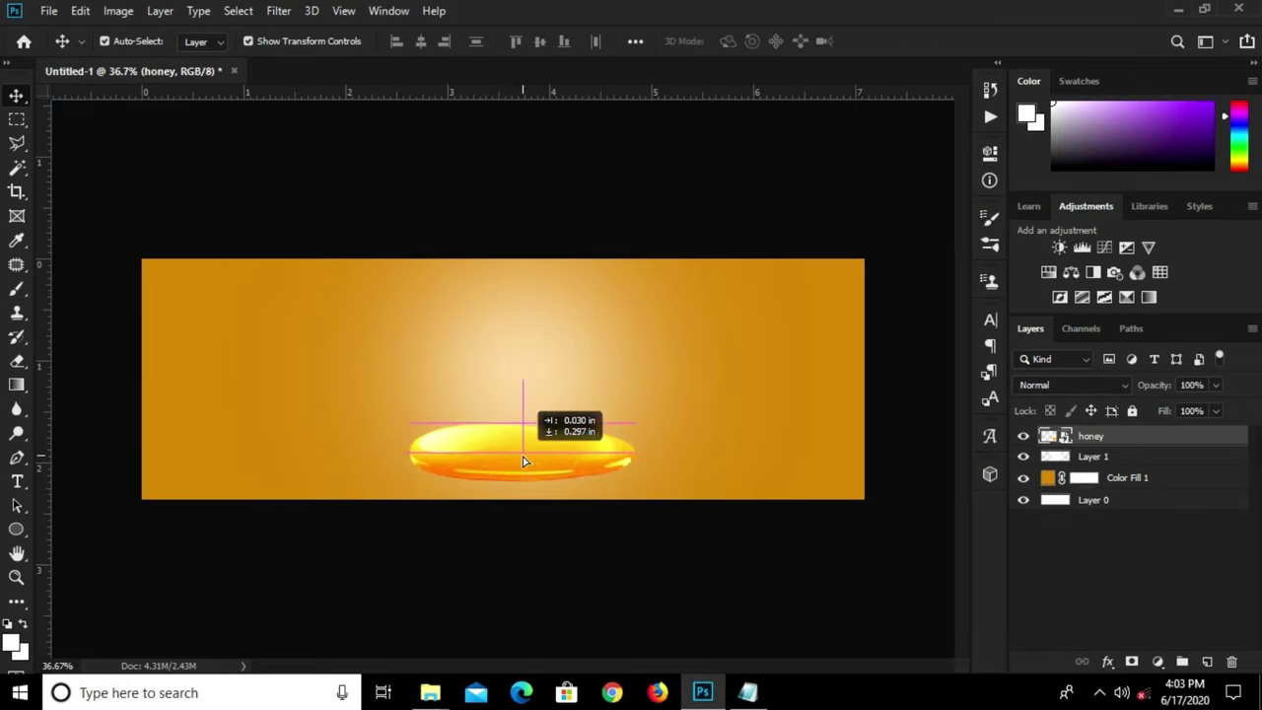
pyautogui.moveTo(519, 433); pyautogui.dragTo(525, 484)
pyautogui.scroll(1, 523, 490)
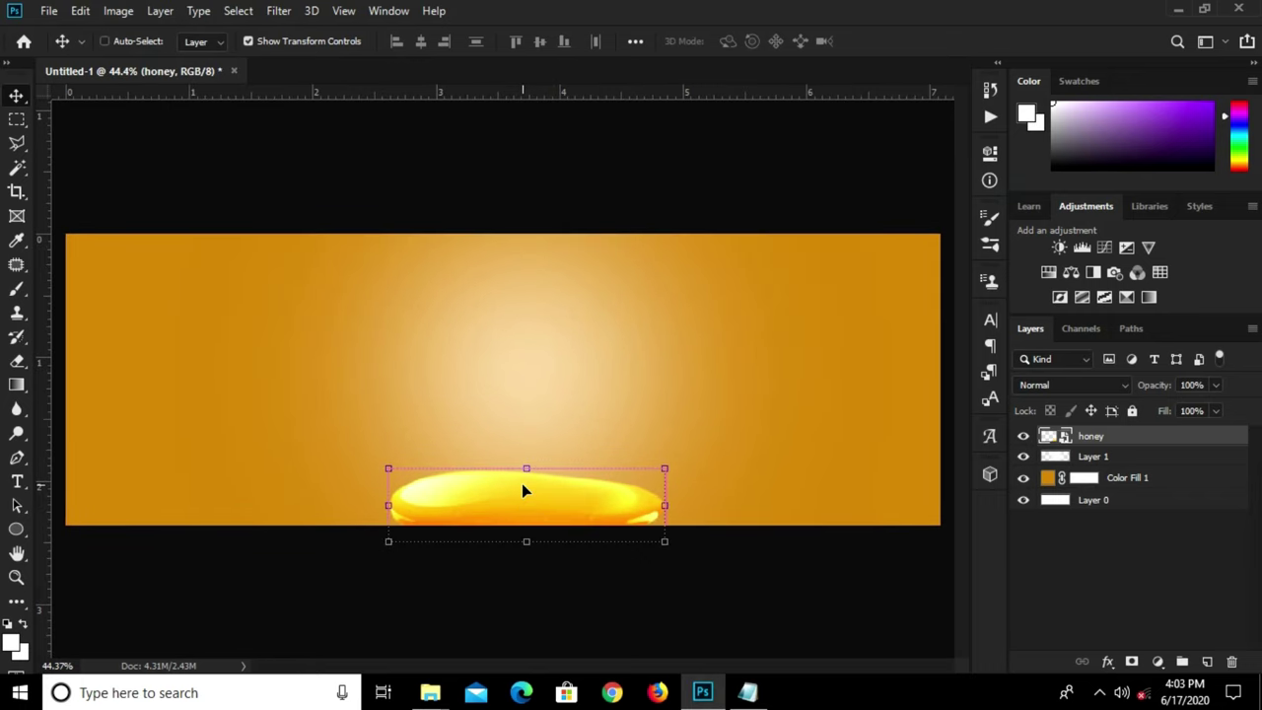
pyautogui.hotkey('ctrl', 'a')
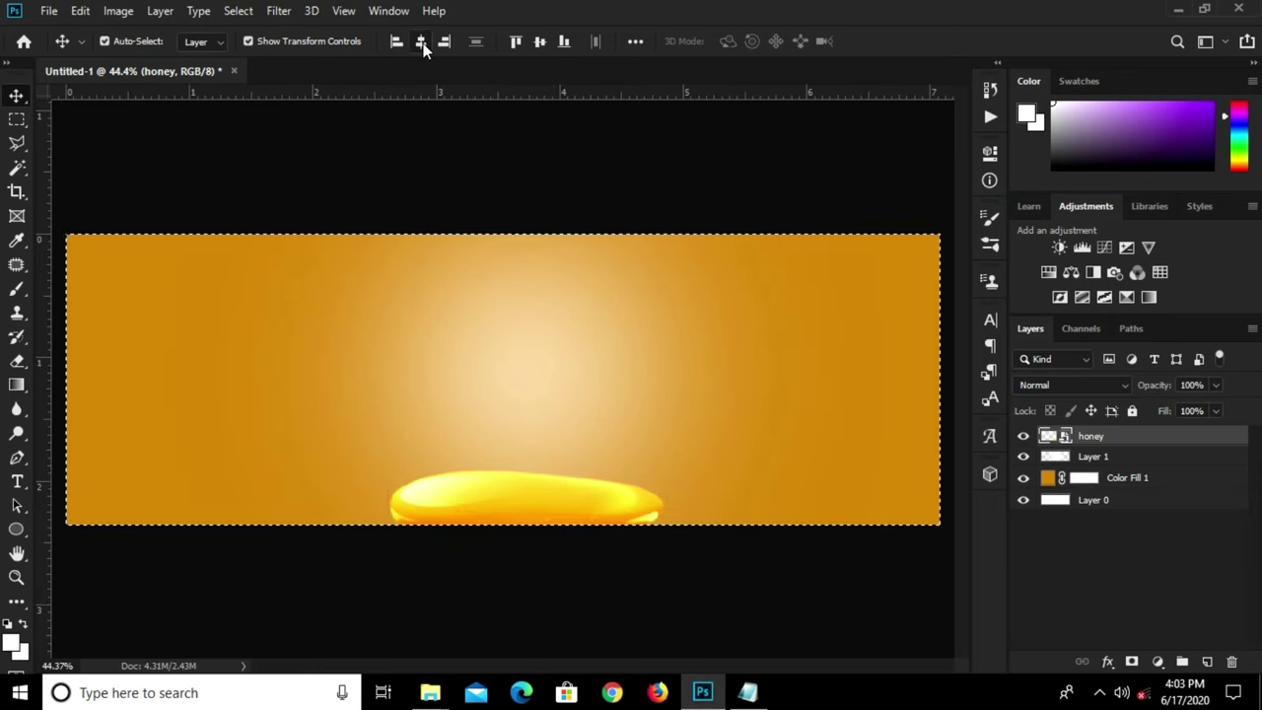
pyautogui.click(421, 42)
pyautogui.hotkey('ctrl', 'd')
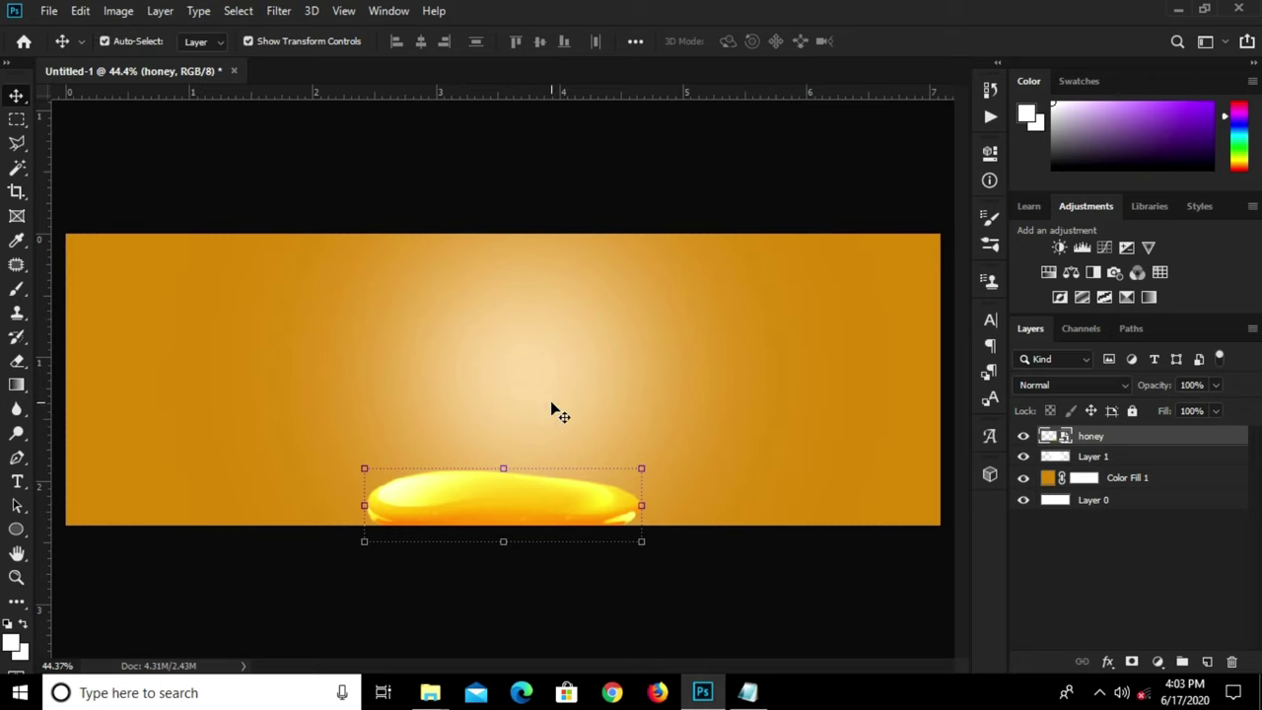
pyautogui.moveTo(641, 470); pyautogui.dragTo(652, 465)
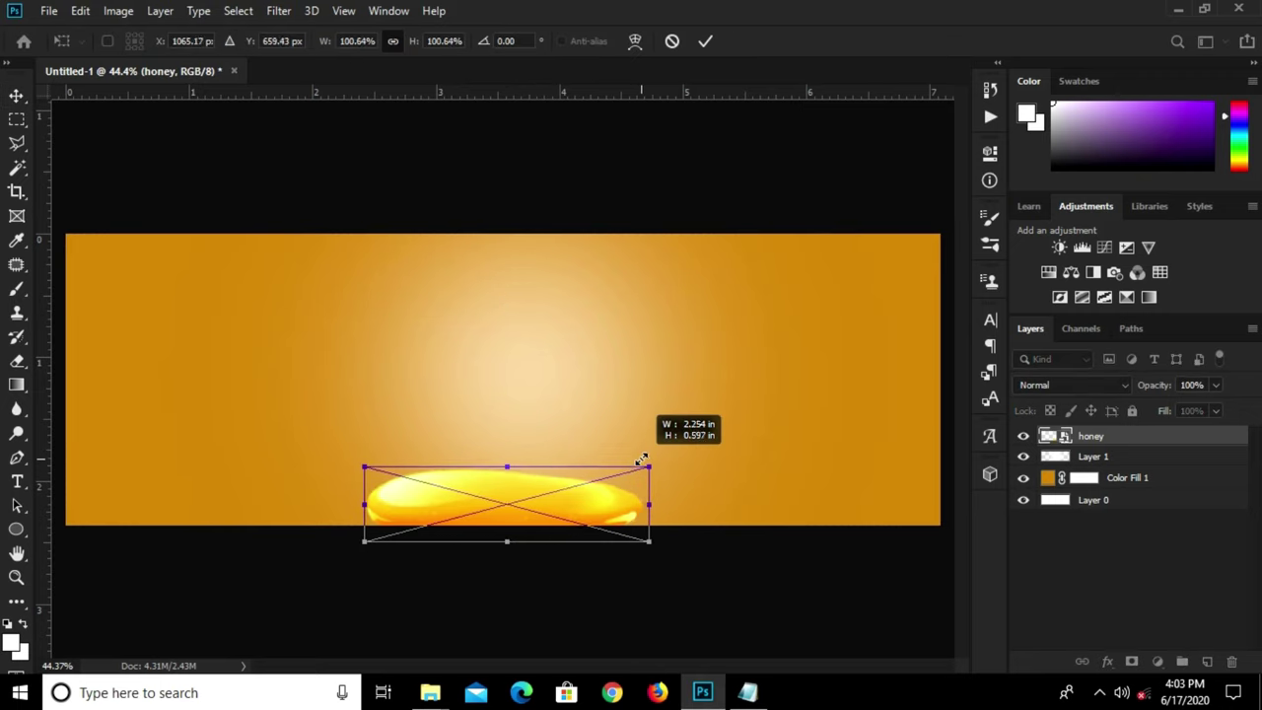
pyautogui.click(706, 41)
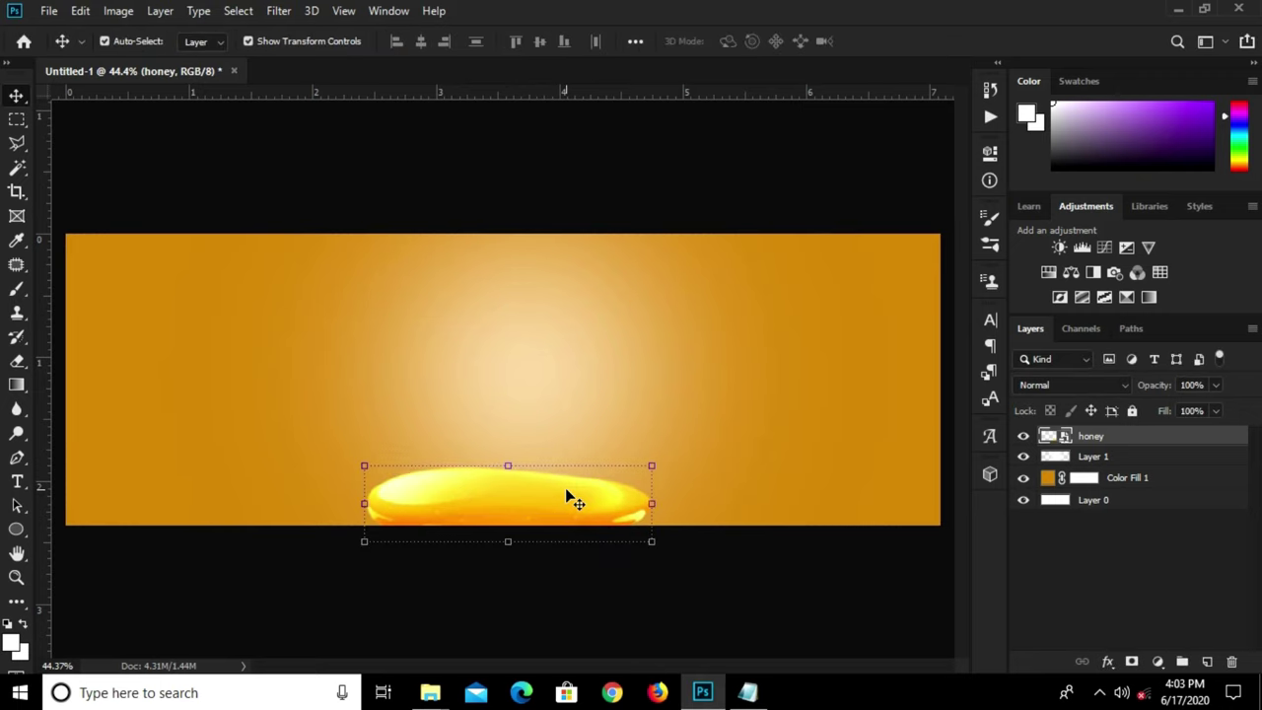
pyautogui.click(48, 11)
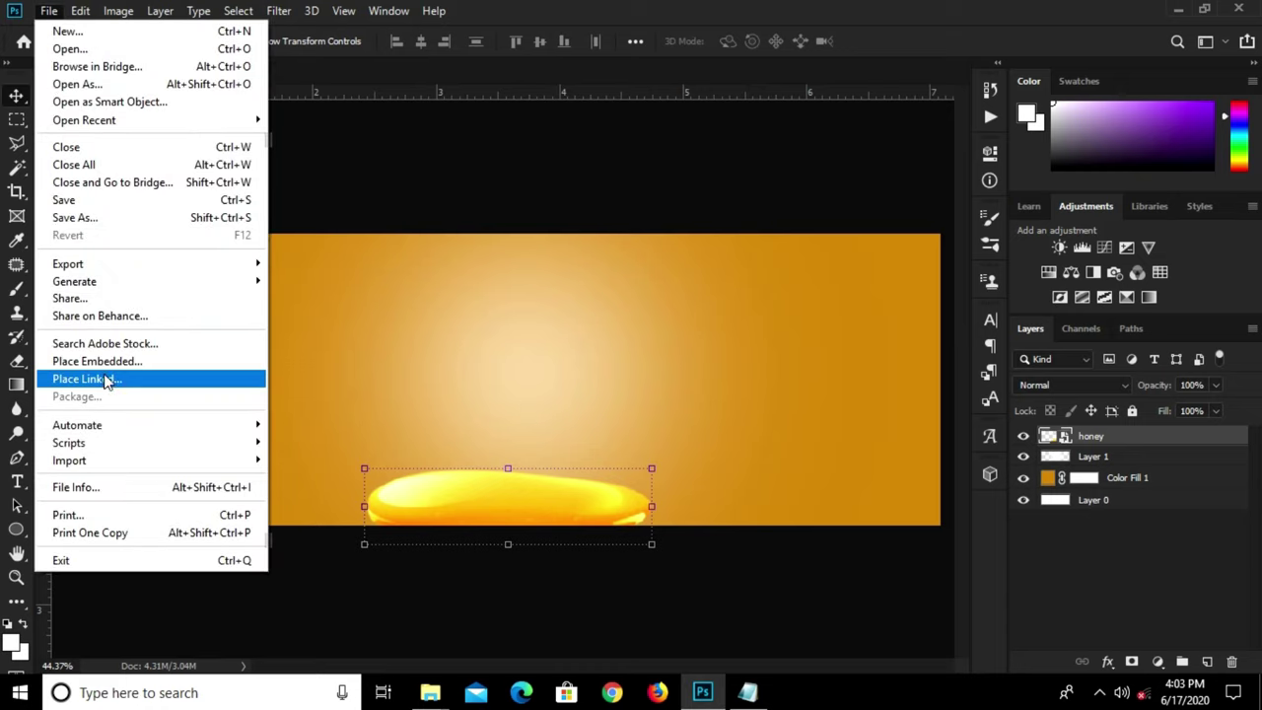
# - Place the 'df' honey dipper image and adjust its position and size
pyautogui.click(106, 371)
pyautogui.click(236, 187)
pyautogui.click(494, 417)
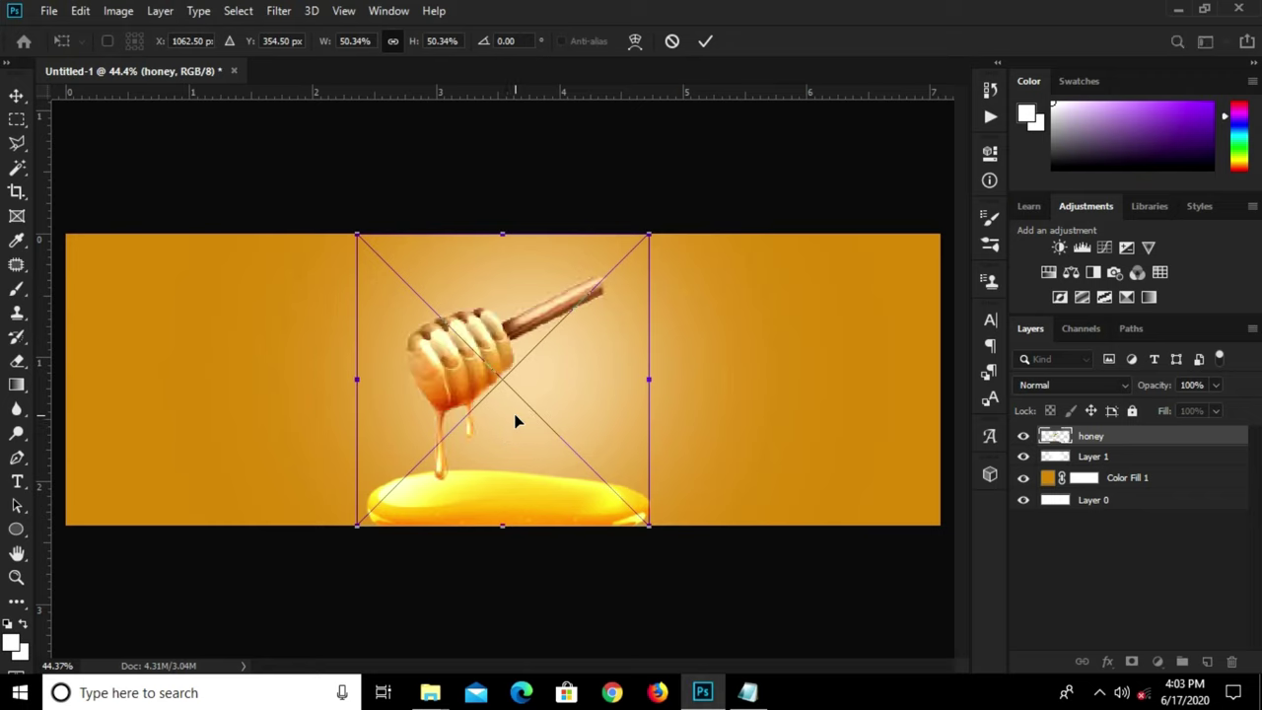
pyautogui.click(705, 39)
pyautogui.scroll(2, 520, 351)
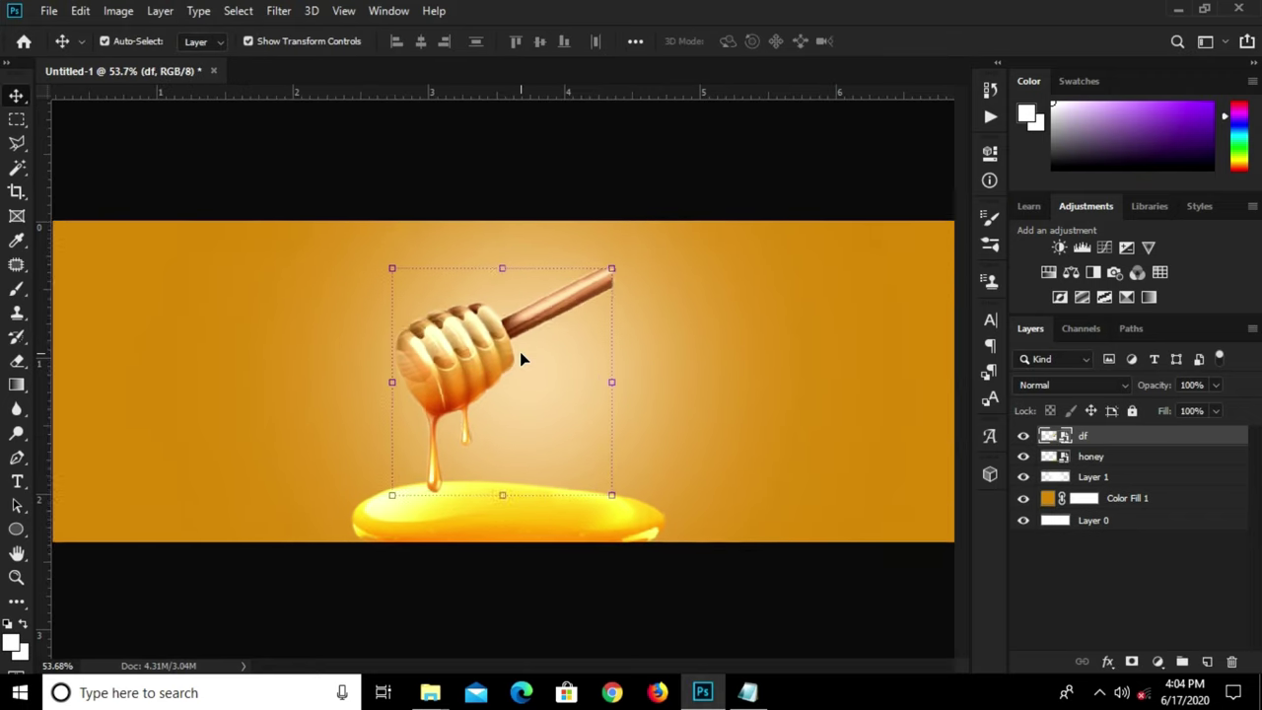
pyautogui.moveTo(519, 351)
pyautogui.mouseDown()
pyautogui.moveTo(541, 324)
pyautogui.moveTo(530, 352)
pyautogui.mouseUp()
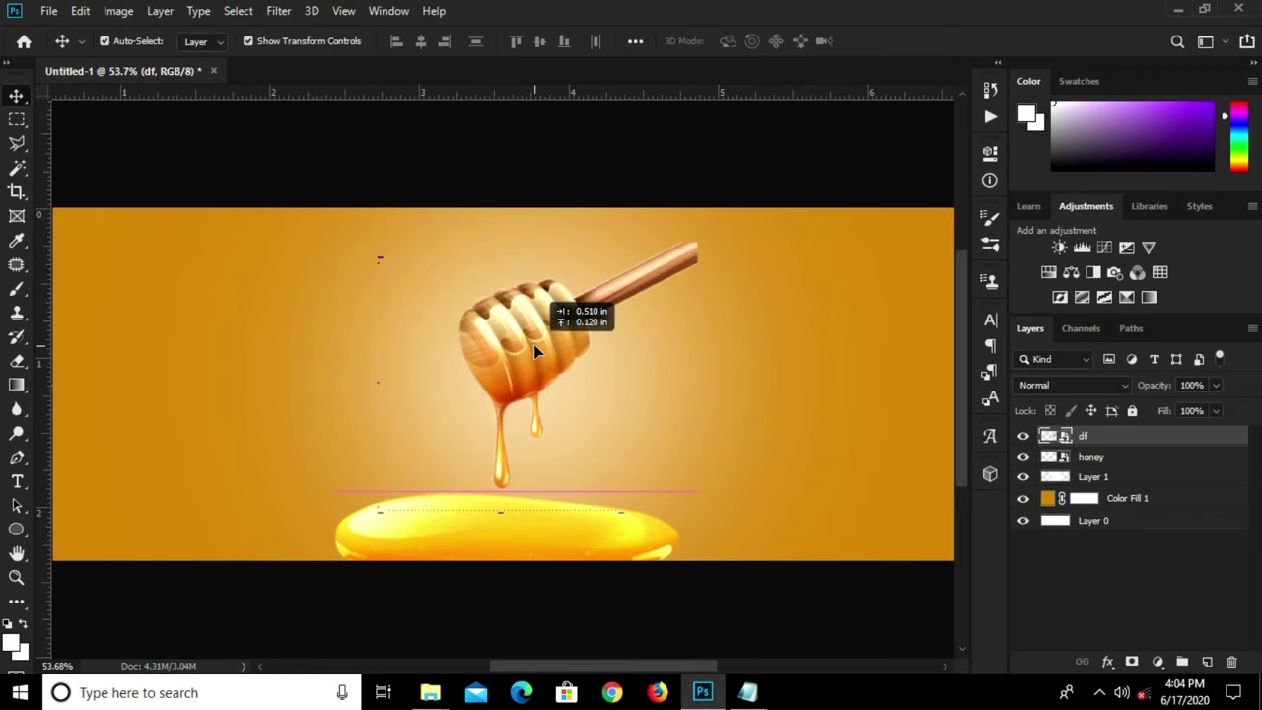
pyautogui.hotkey('ctrl', 't')
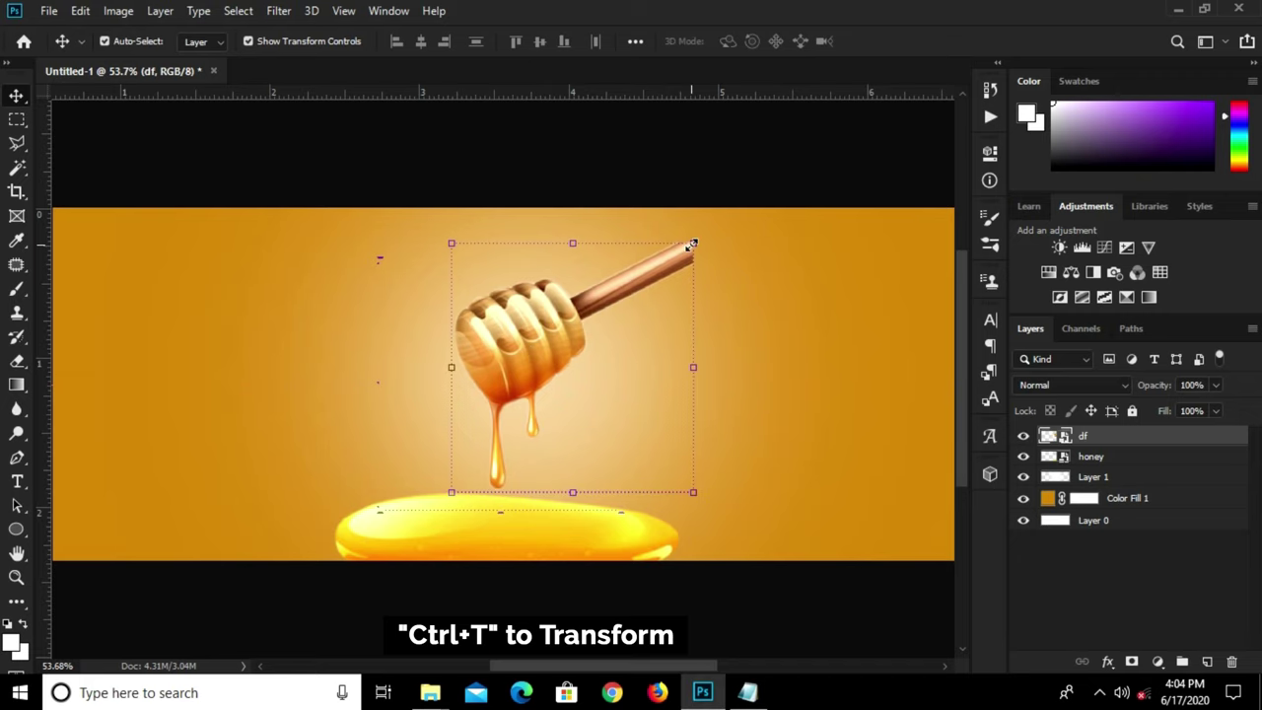
pyautogui.moveTo(693, 243); pyautogui.dragTo(732, 219)
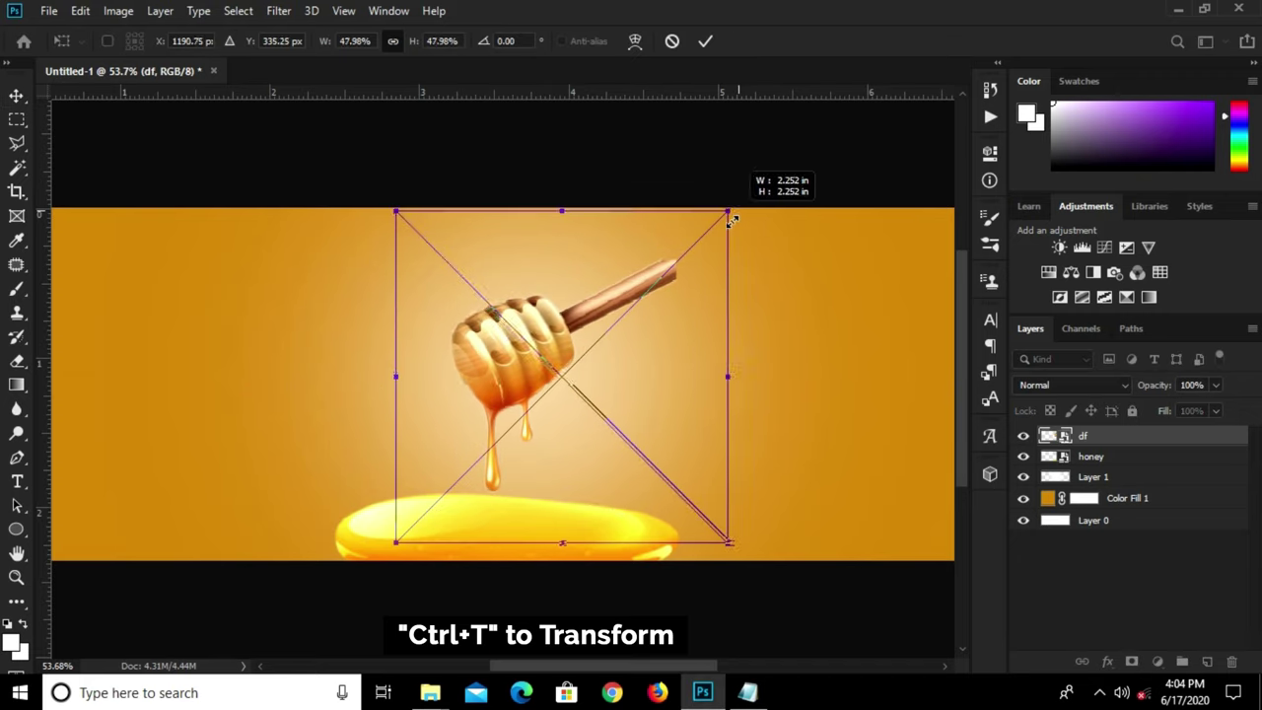
pyautogui.click(705, 40)
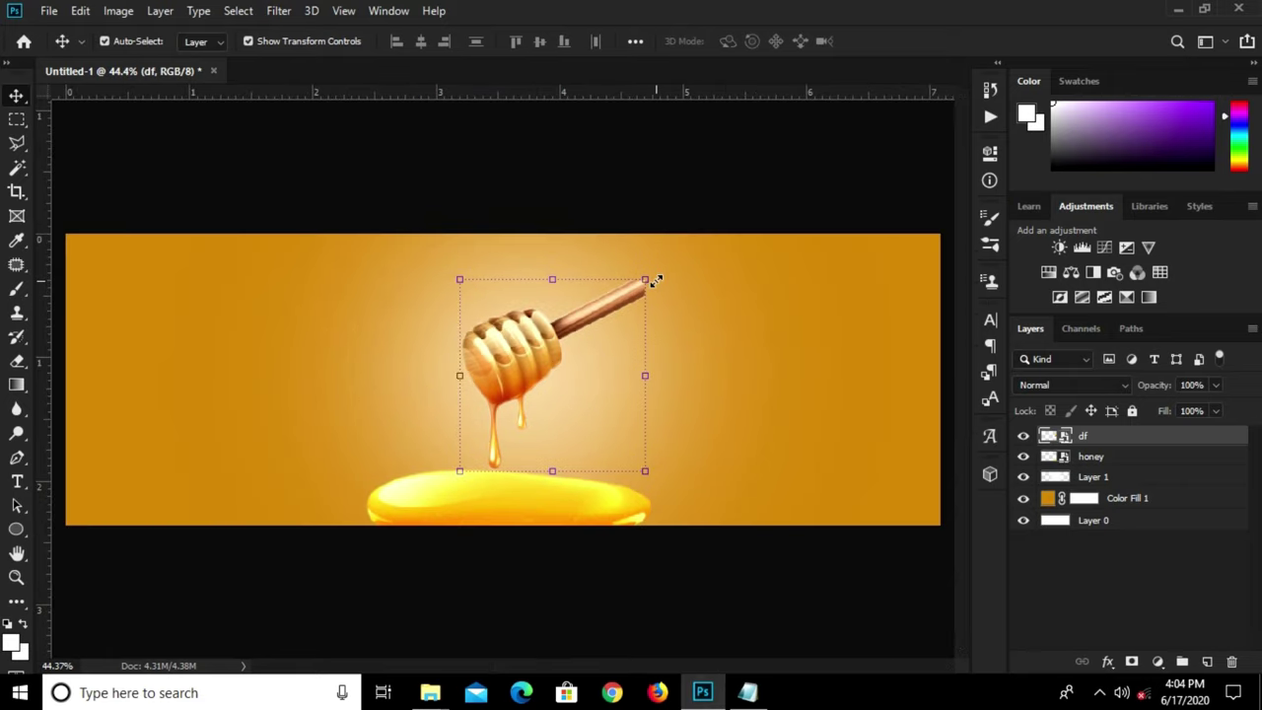
pyautogui.moveTo(648, 281); pyautogui.dragTo(666, 261)
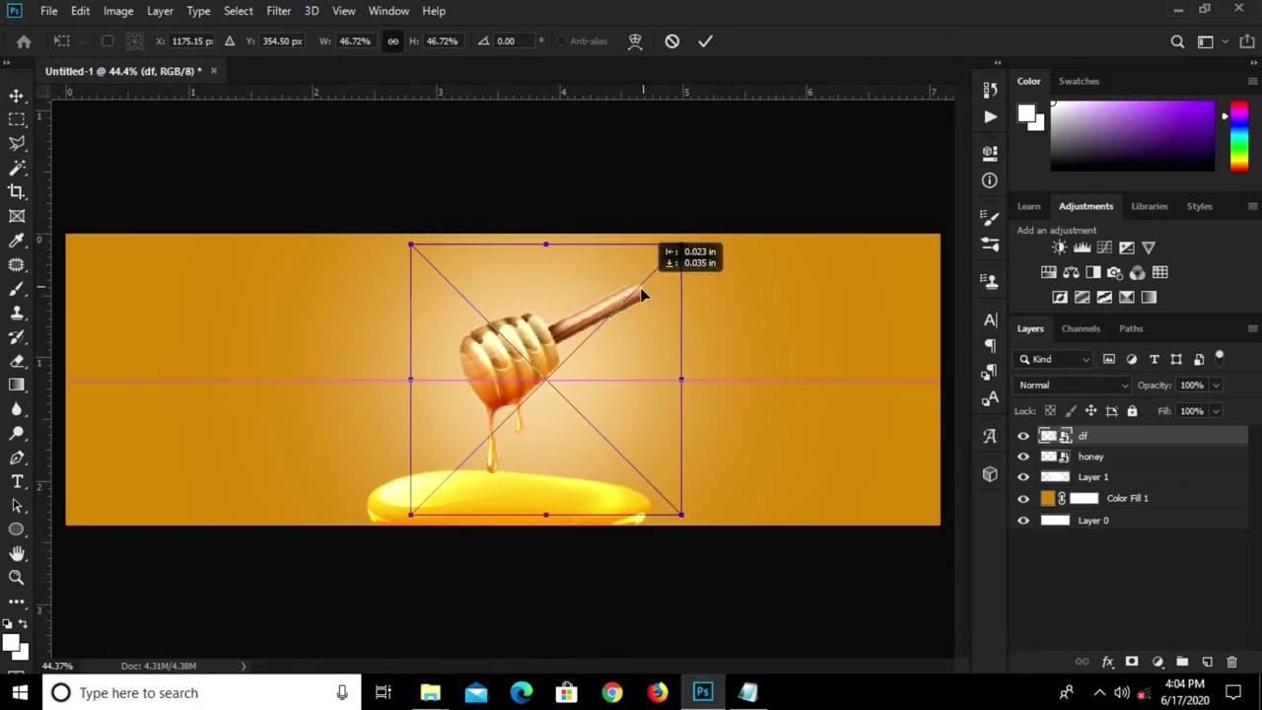
pyautogui.click(708, 40)
# - Make the dipper a smart object, shrink it to 89.18% above the puddle, and add a mask
pyautogui.rightClick(1098, 439)
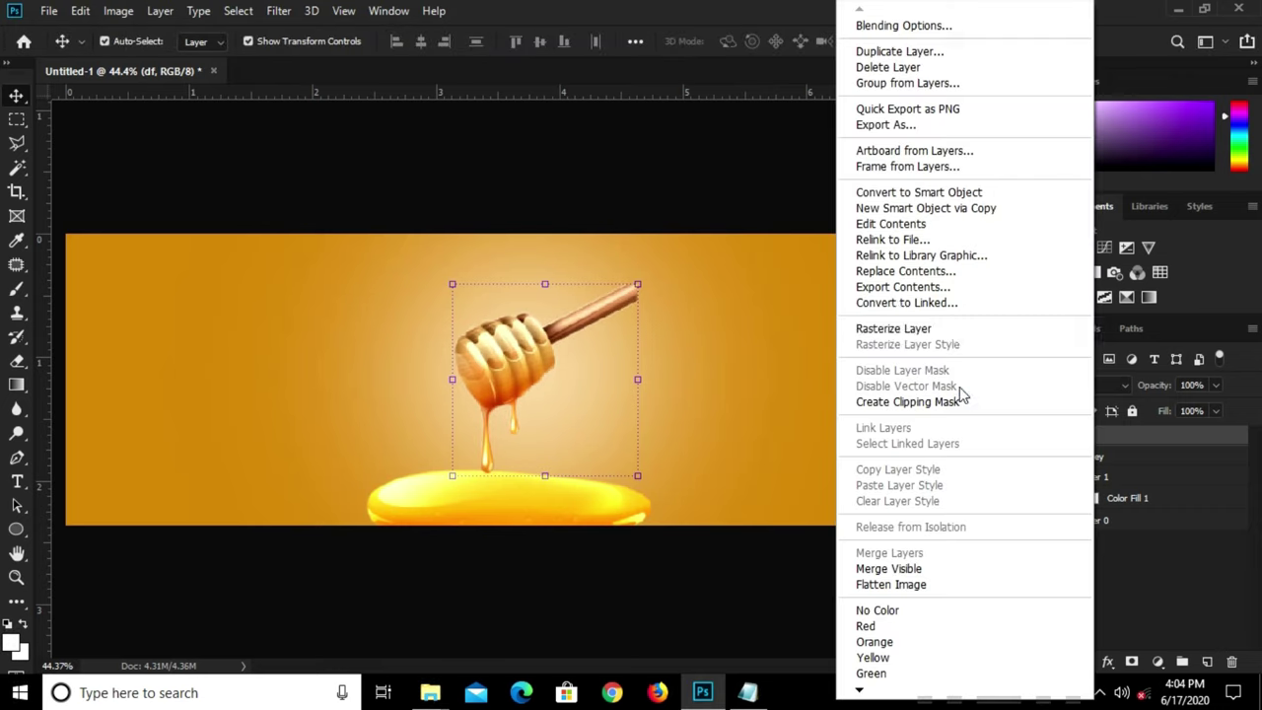
pyautogui.click(867, 196)
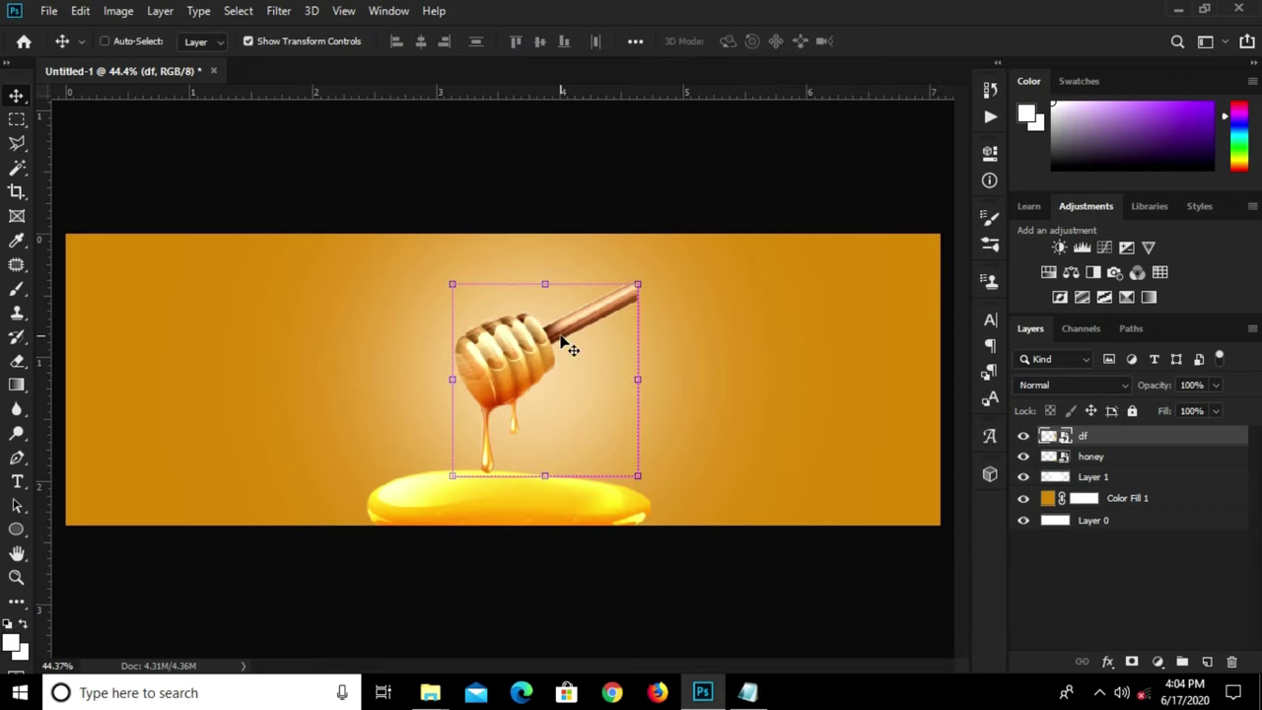
pyautogui.hotkey('ctrl', 't')
pyautogui.moveTo(637, 284); pyautogui.dragTo(615, 303)
pyautogui.moveTo(525, 381); pyautogui.dragTo(537, 356)
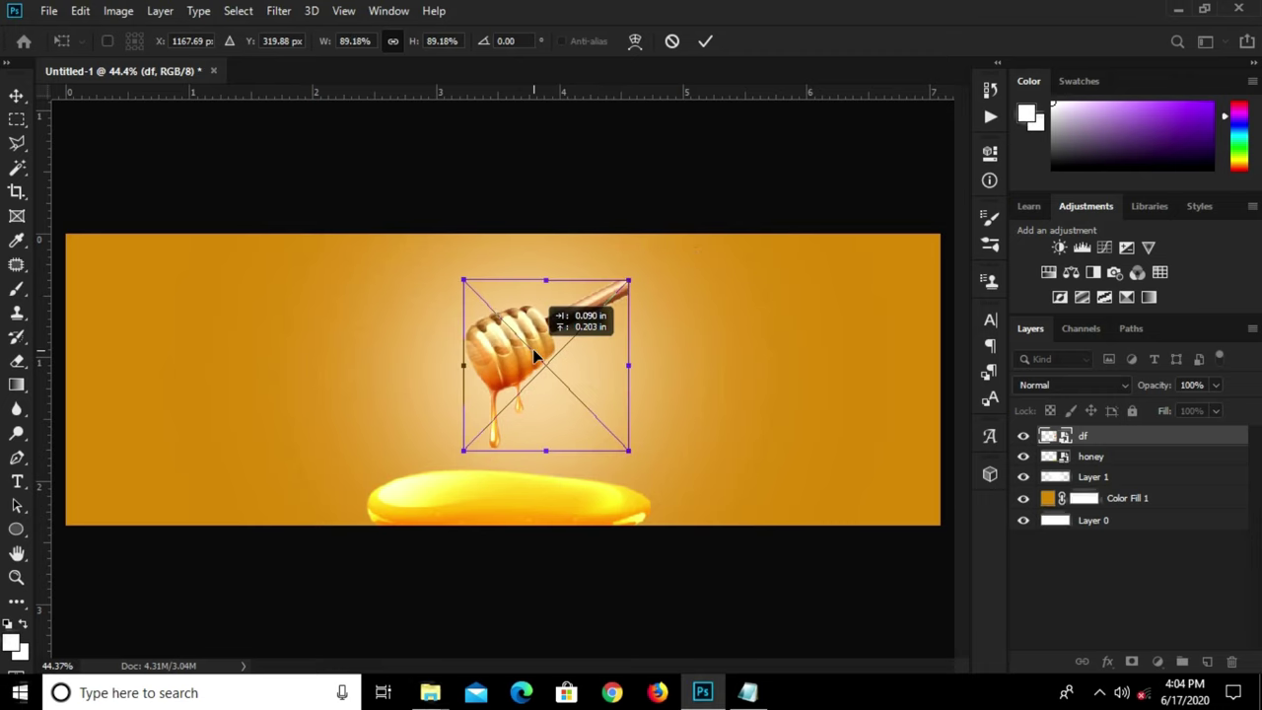
pyautogui.moveTo(535, 356); pyautogui.dragTo(535, 348)
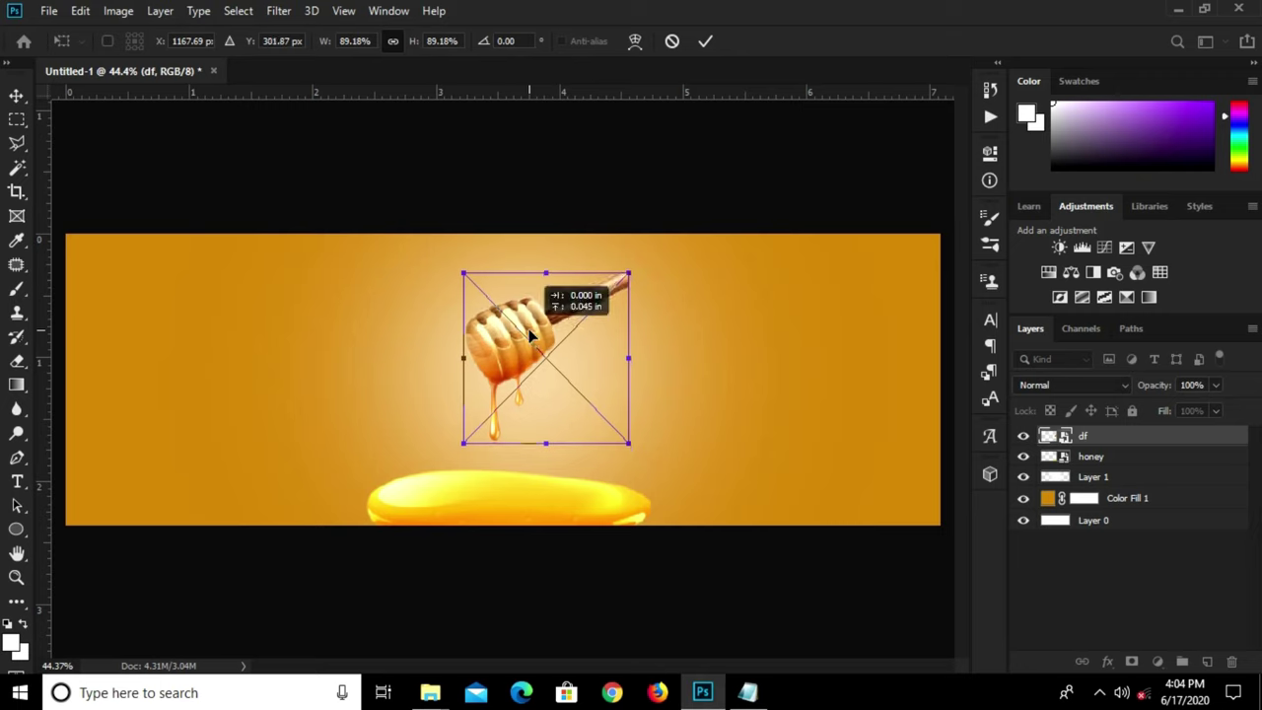
pyautogui.click(705, 40)
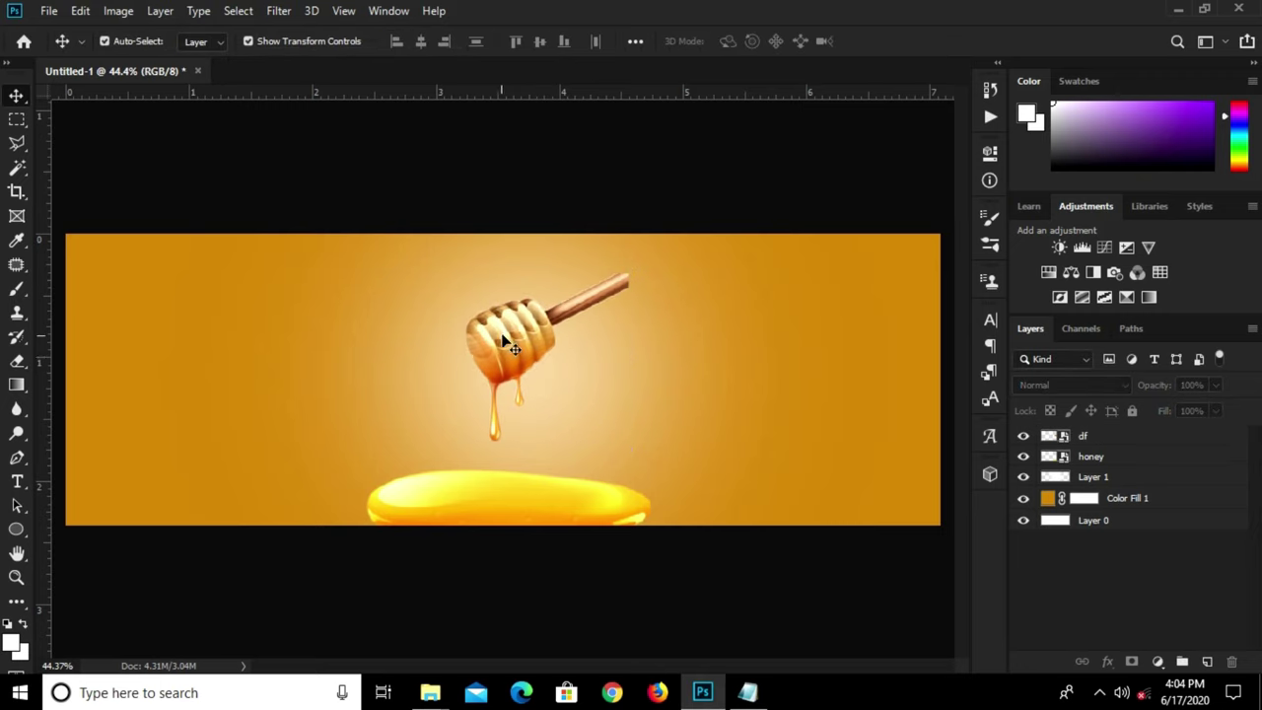
pyautogui.click(1132, 662)
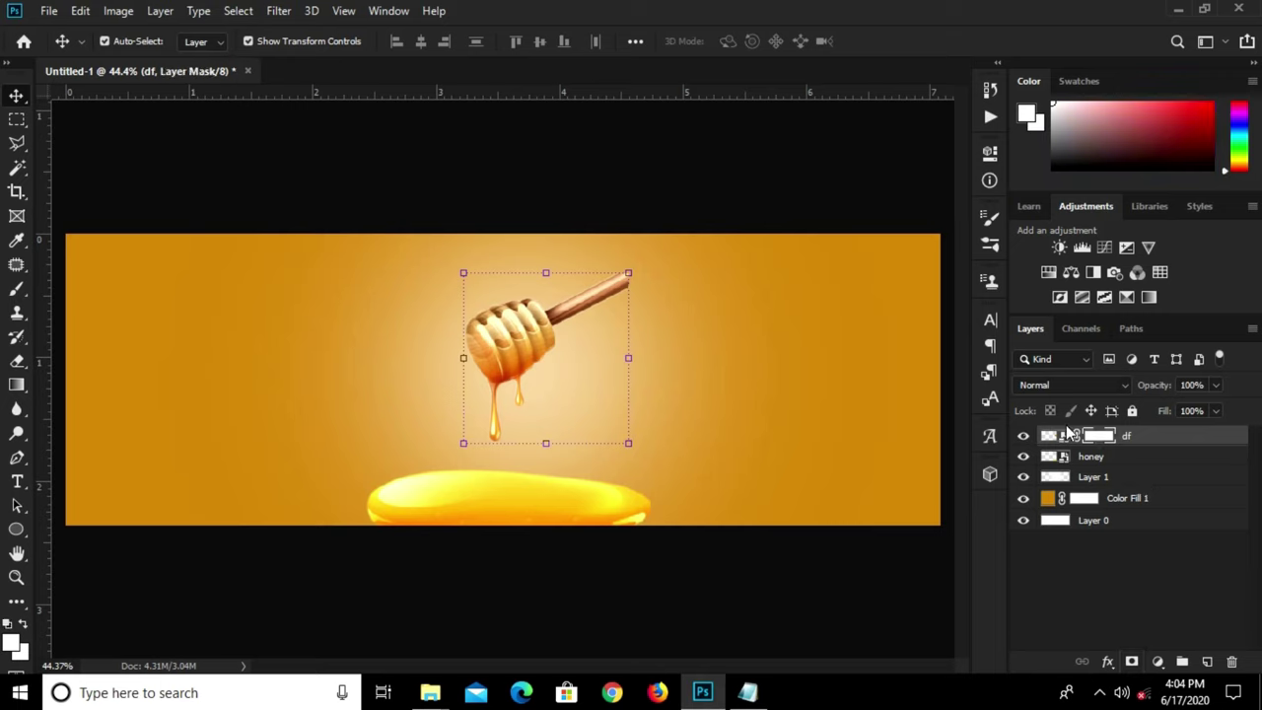
# - Paint black on the dipper's layer mask with a smaller brush to hide the handle tip
pyautogui.rightClick(17, 289)
pyautogui.click(93, 288)
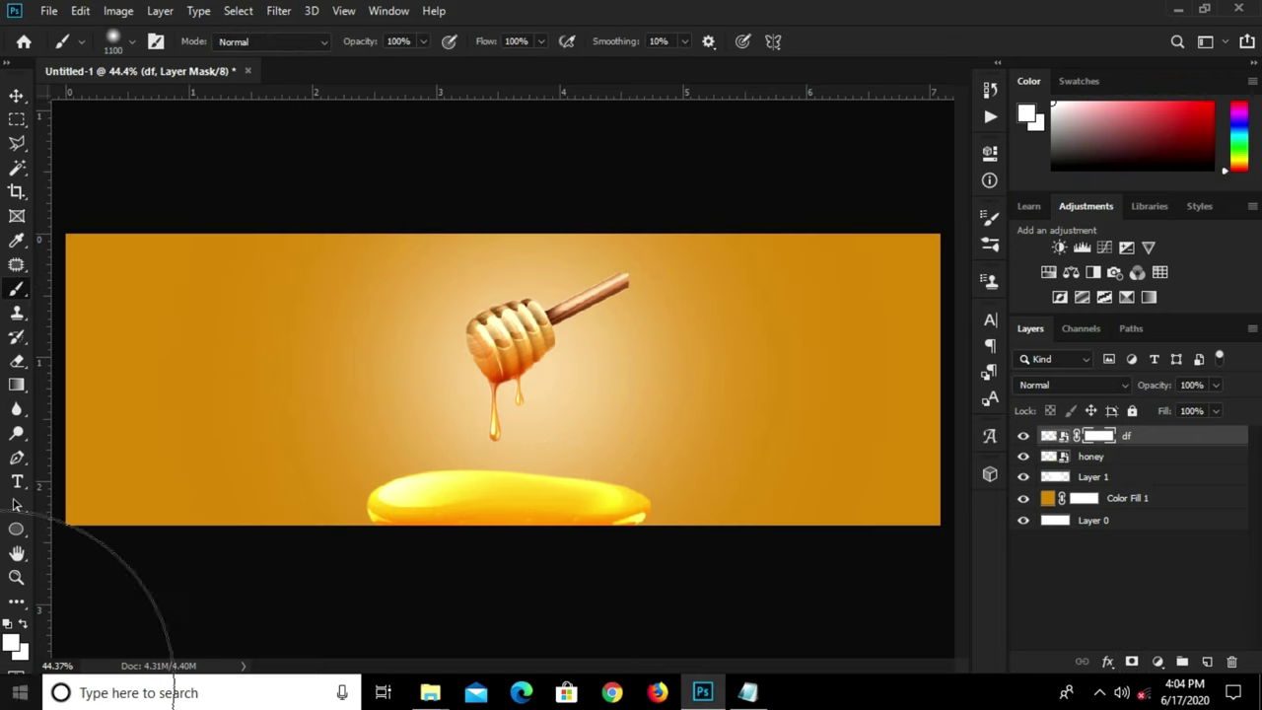
pyautogui.click(13, 642)
pyautogui.moveTo(594, 443); pyautogui.dragTo(529, 508)
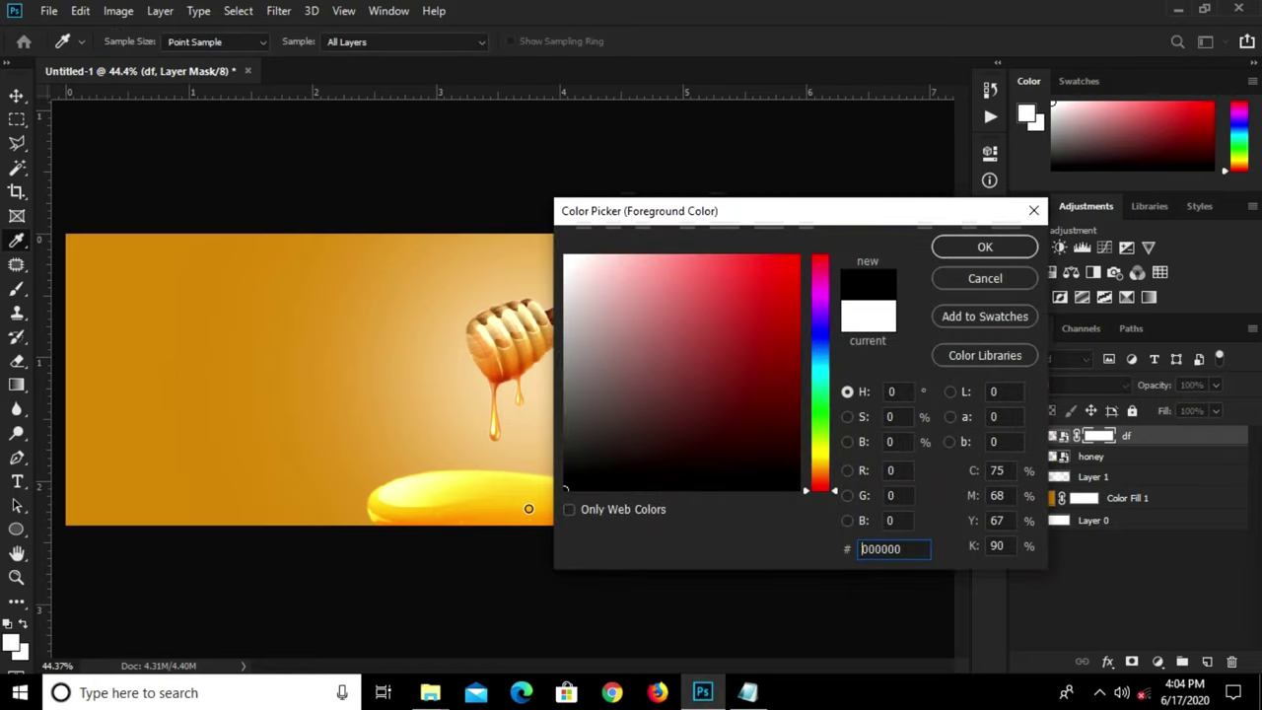
pyautogui.click(943, 251)
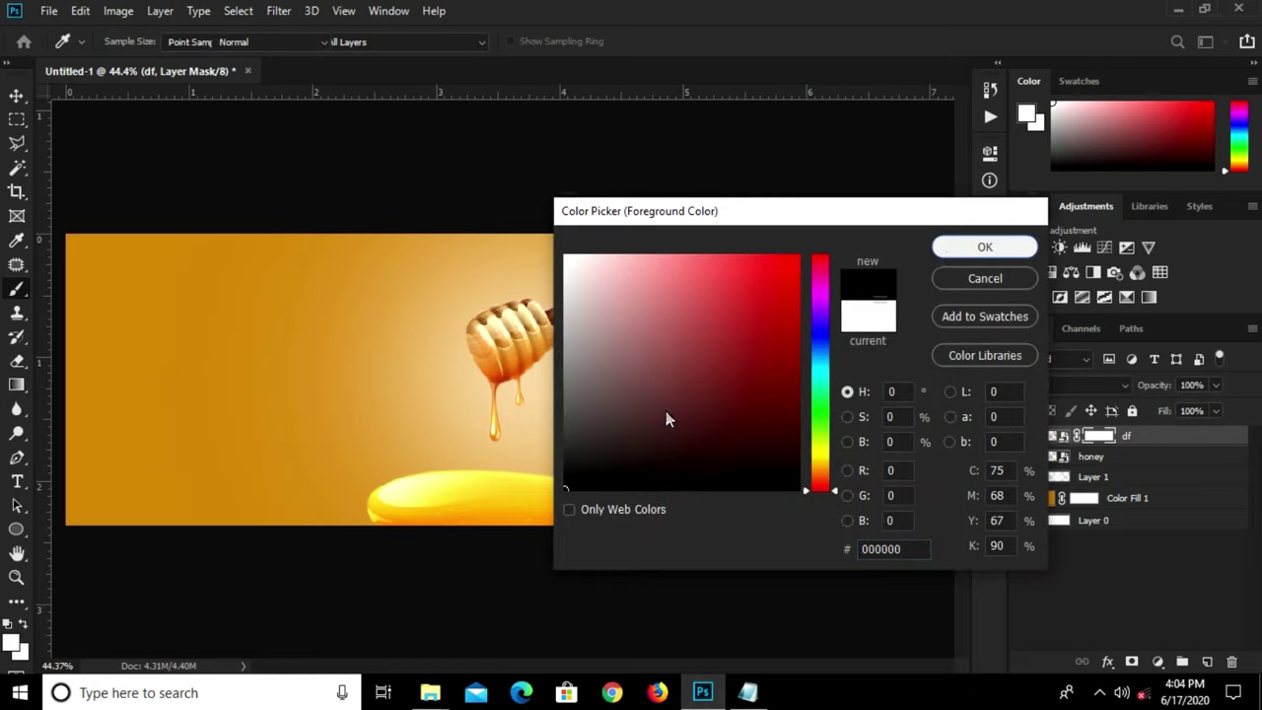
pyautogui.press('[')
pyautogui.press('[')
pyautogui.press('[')
pyautogui.press('[')
pyautogui.press('[')
pyautogui.press('[')
pyautogui.press('[')
pyautogui.press('[')
pyautogui.scroll(1, 643, 259)
pyautogui.scroll(1, 643, 259)
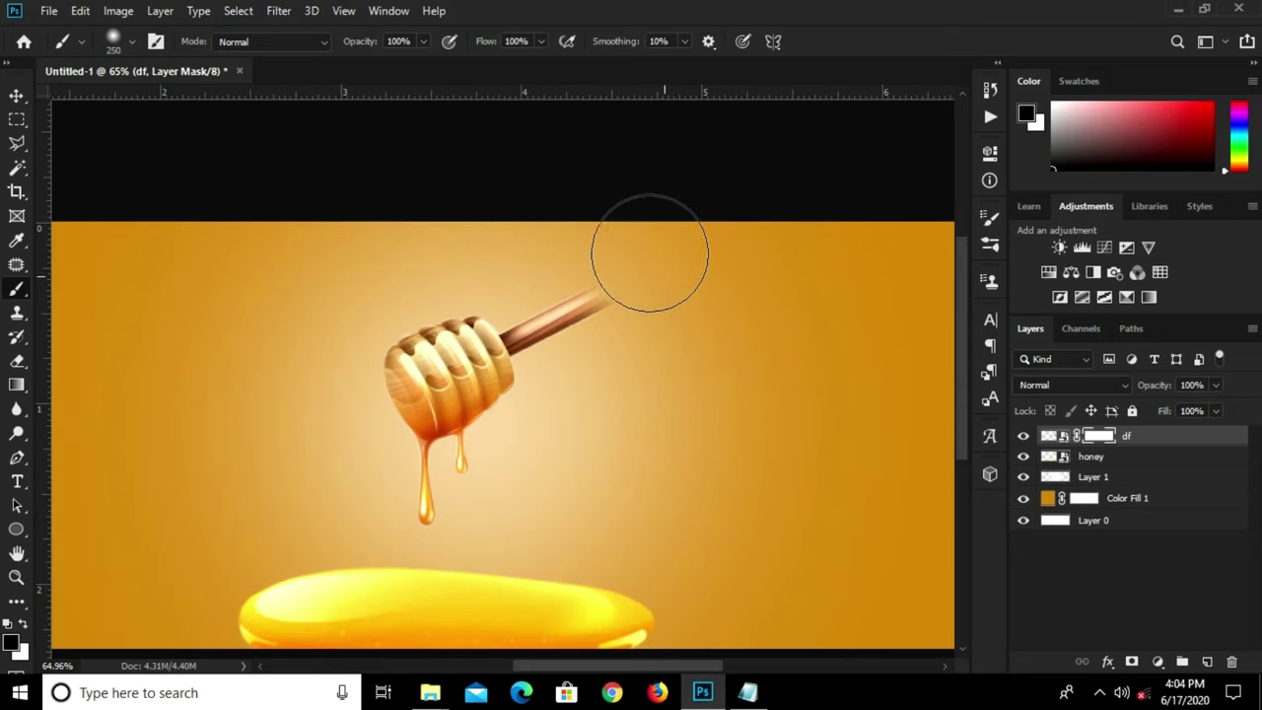
pyautogui.moveTo(647, 254); pyautogui.dragTo(637, 243)
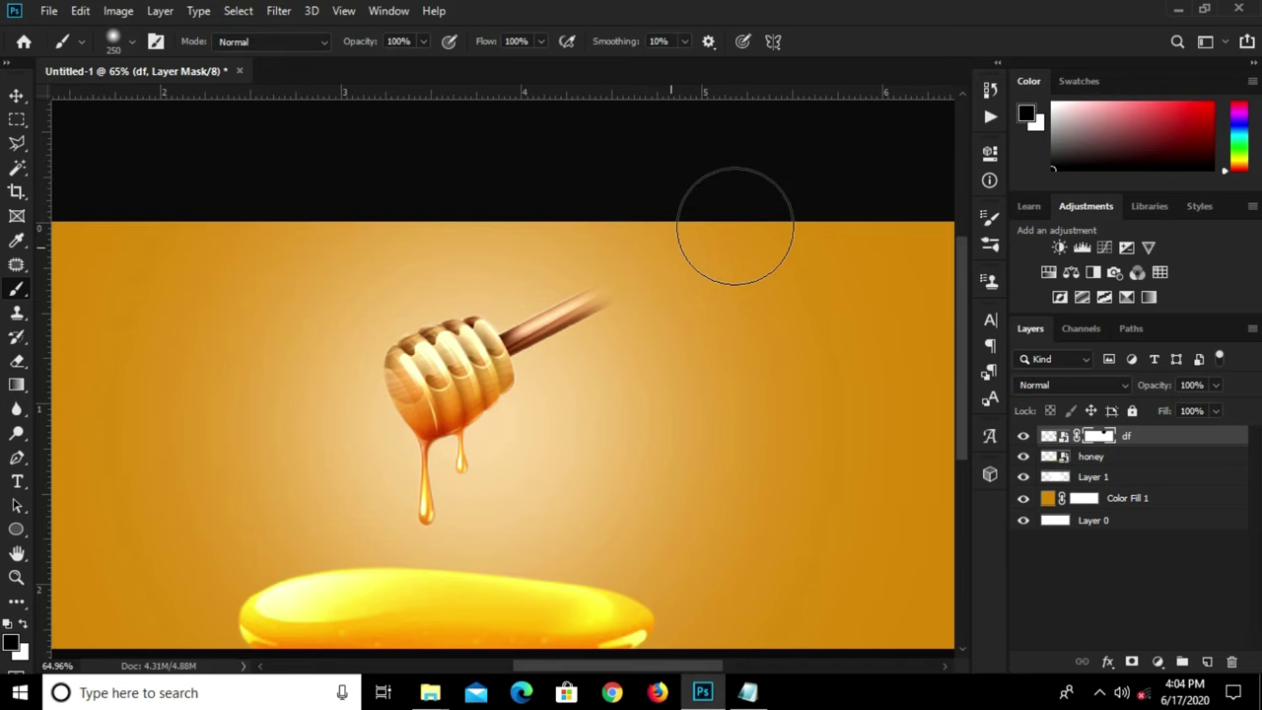
pyautogui.hotkey('ctrl', '0')
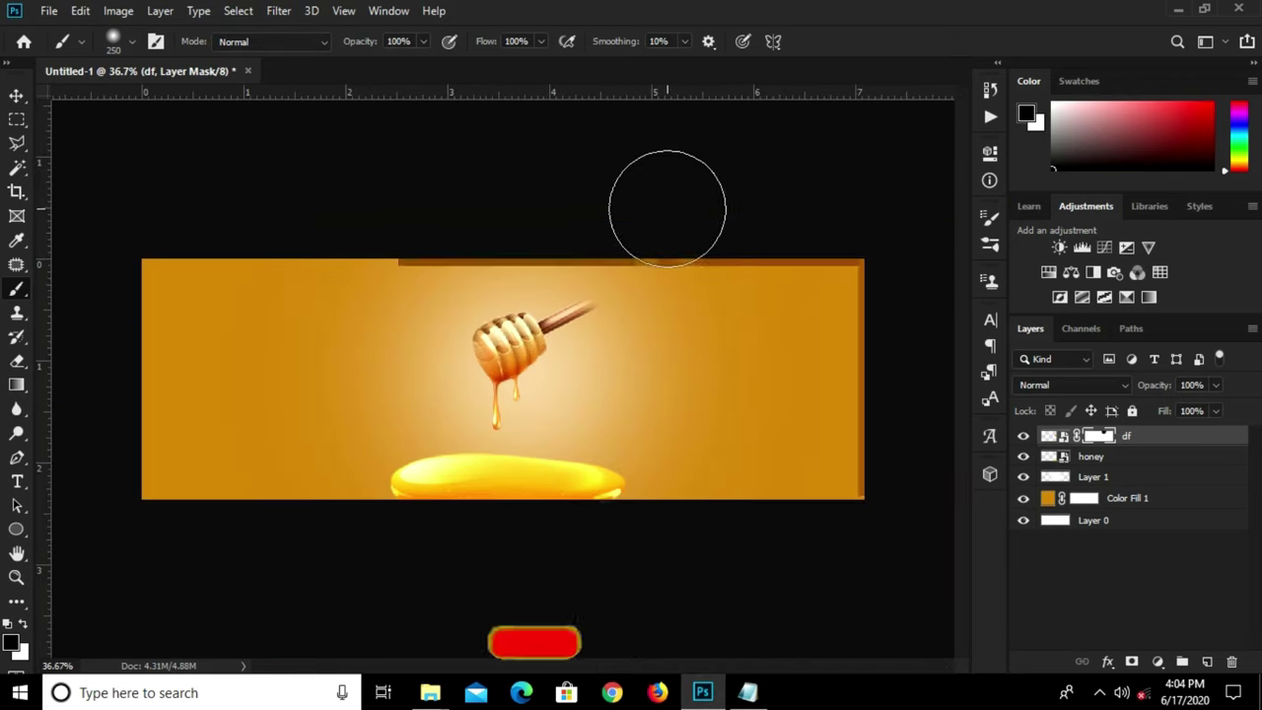
pyautogui.press('v')
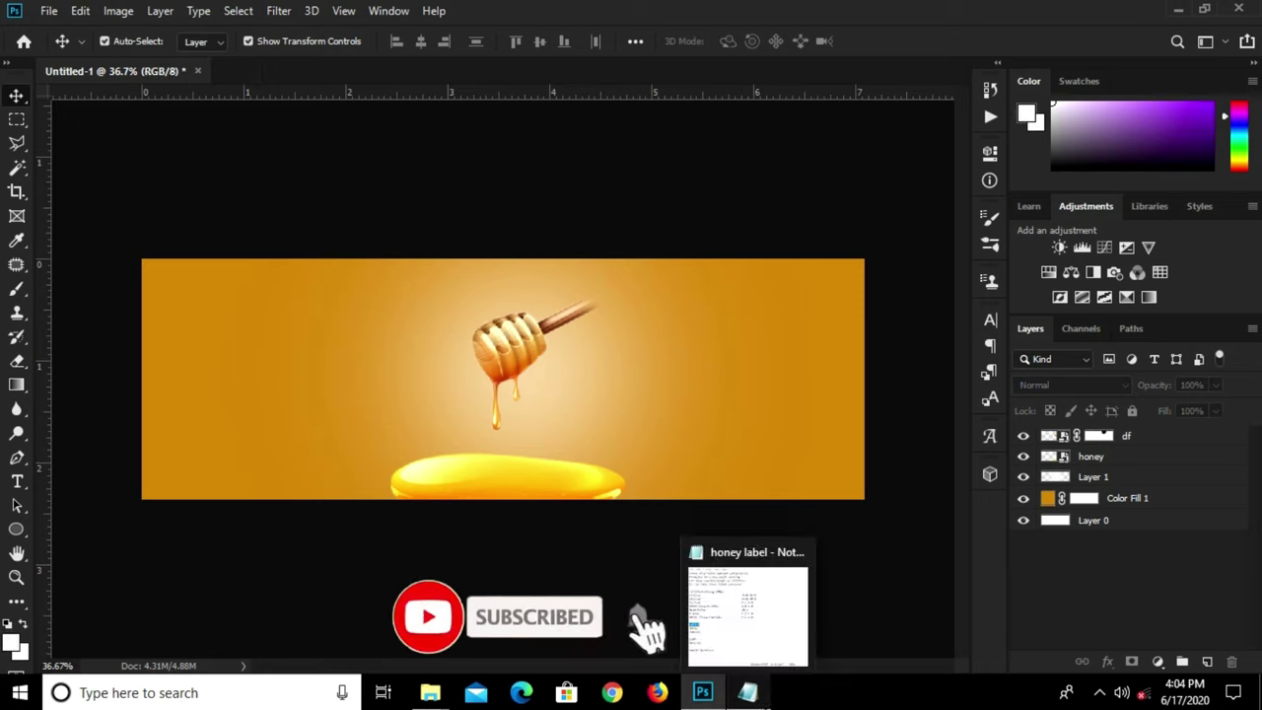
# - Copy the word 'Honey' from the label notes
pyautogui.click(747, 692)
pyautogui.moveTo(557, 439); pyautogui.dragTo(503, 434)
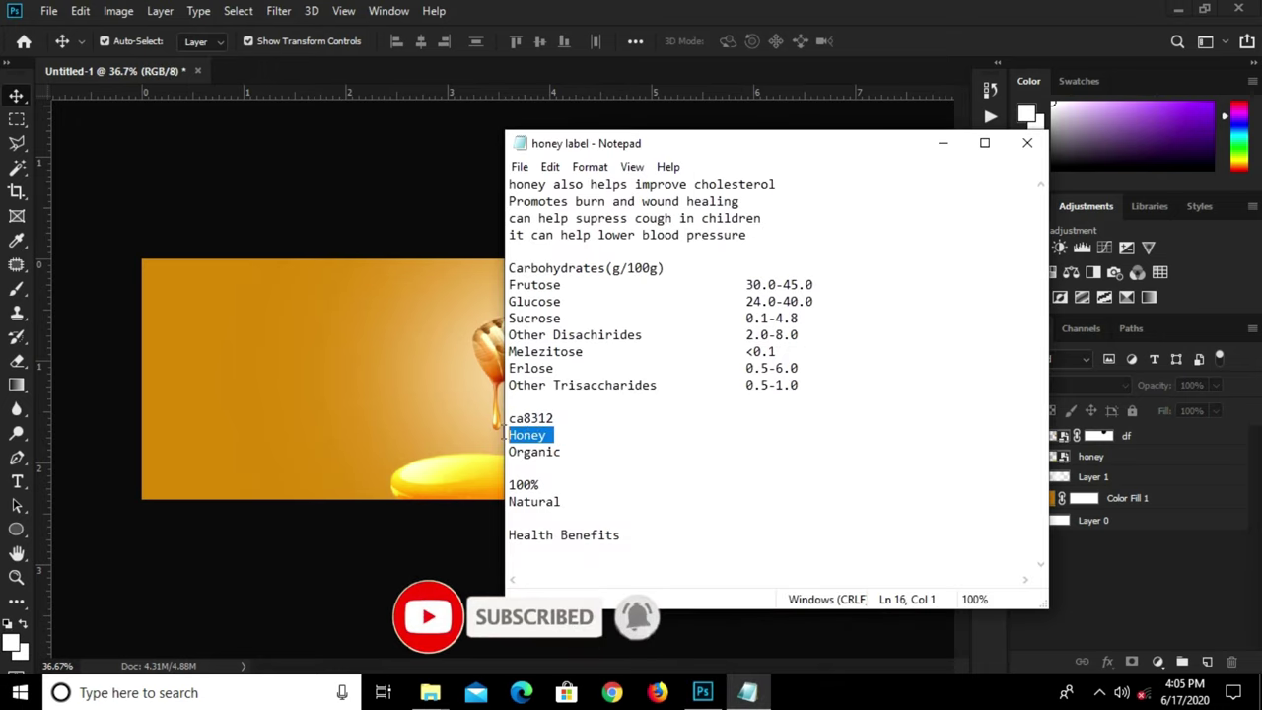
pyautogui.rightClick(533, 426)
pyautogui.click(577, 203)
pyautogui.click(262, 386)
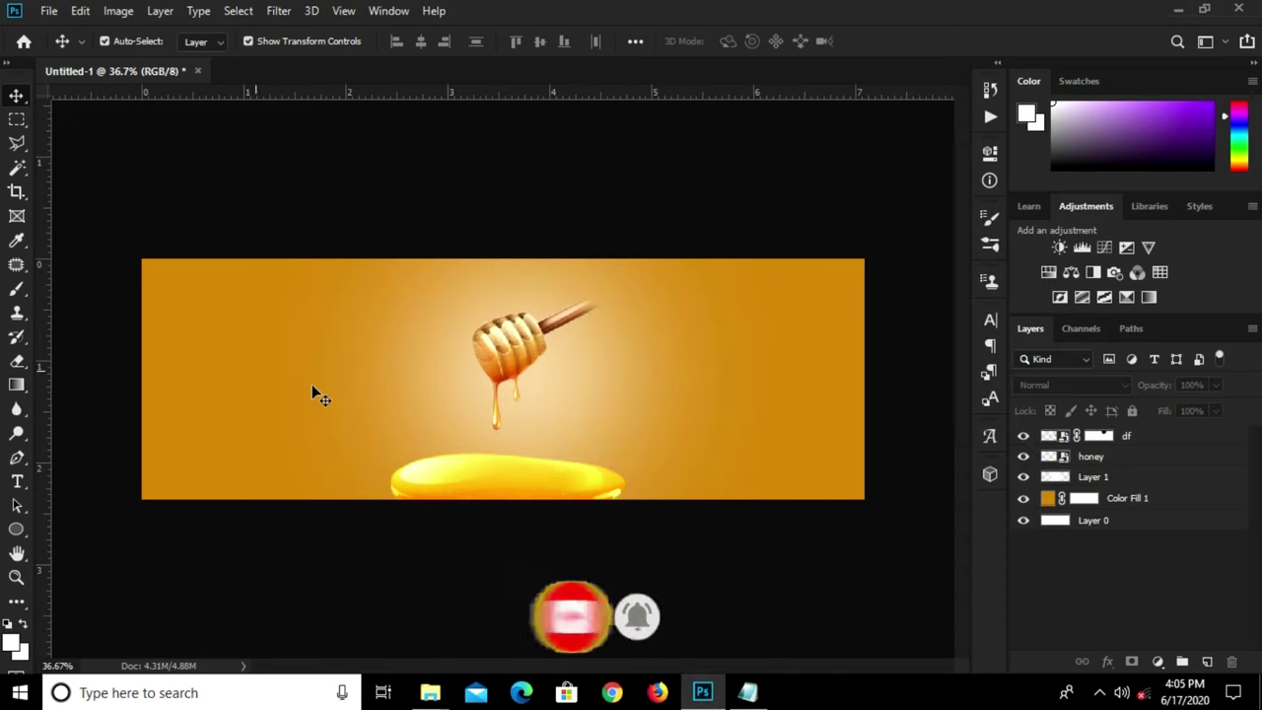
# - Type 'Honey' in black to the left of the dipper
pyautogui.press('t')
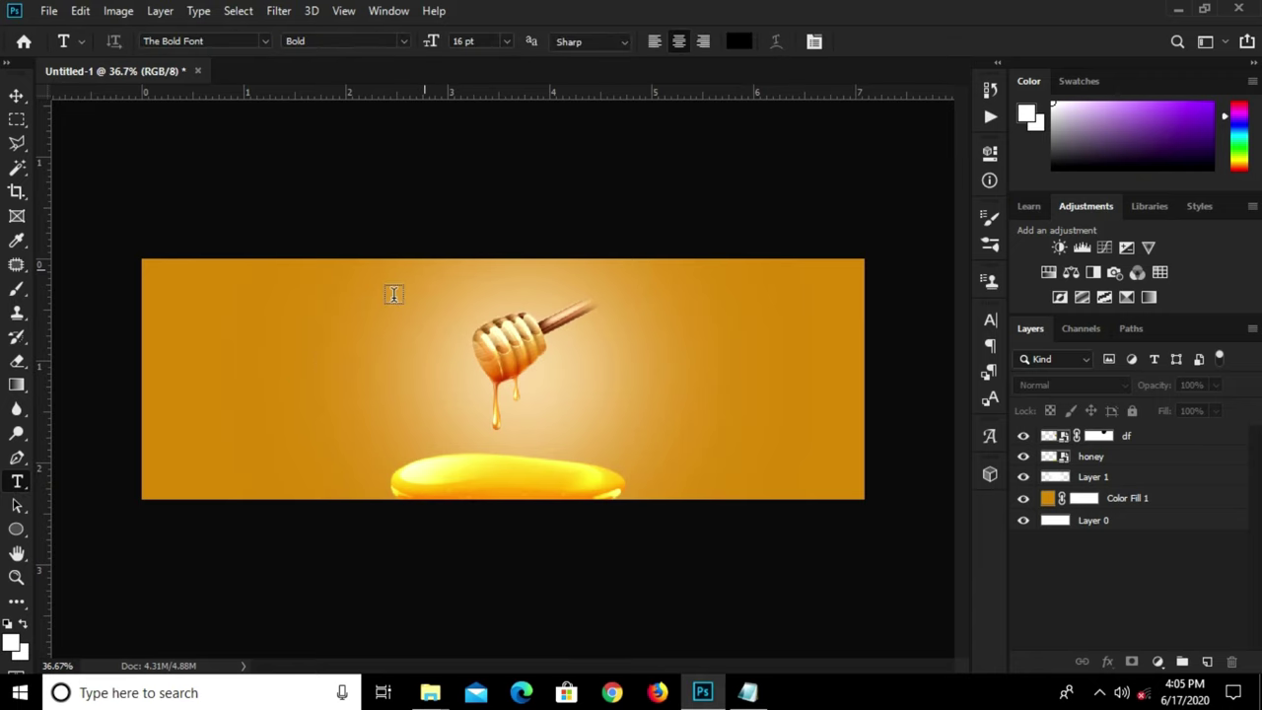
pyautogui.click(738, 42)
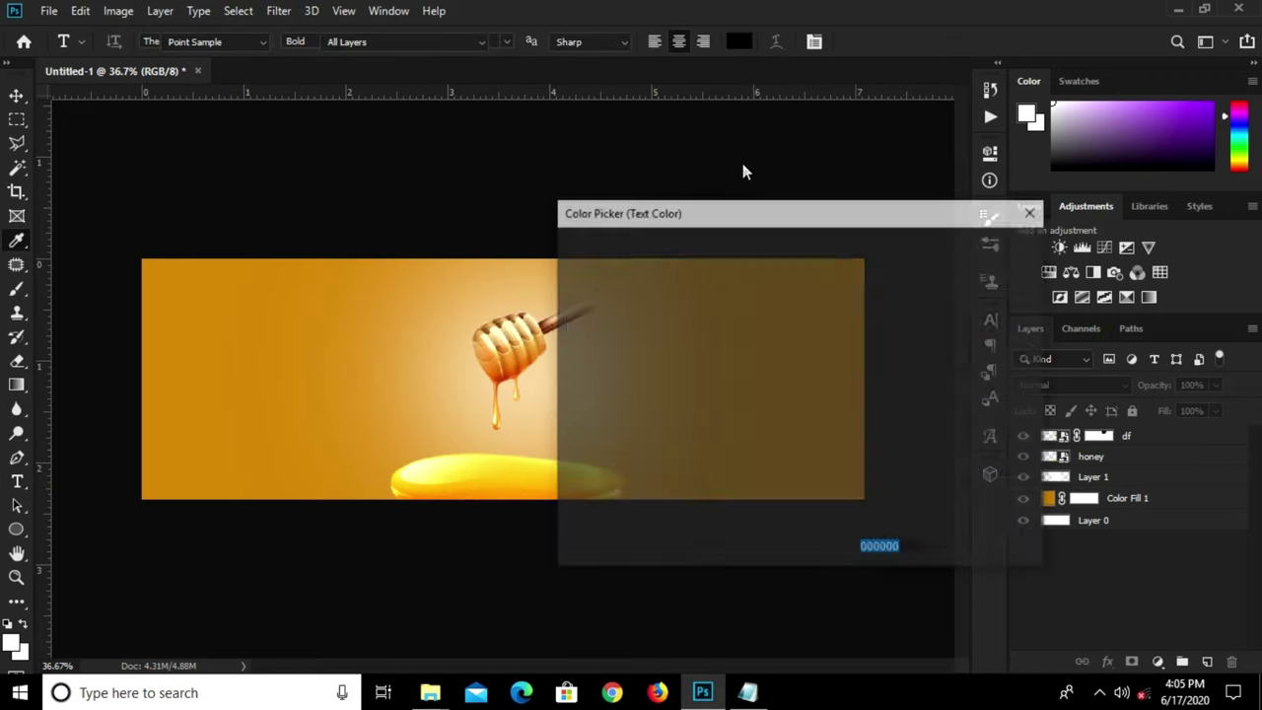
pyautogui.click(981, 246)
pyautogui.click(293, 376)
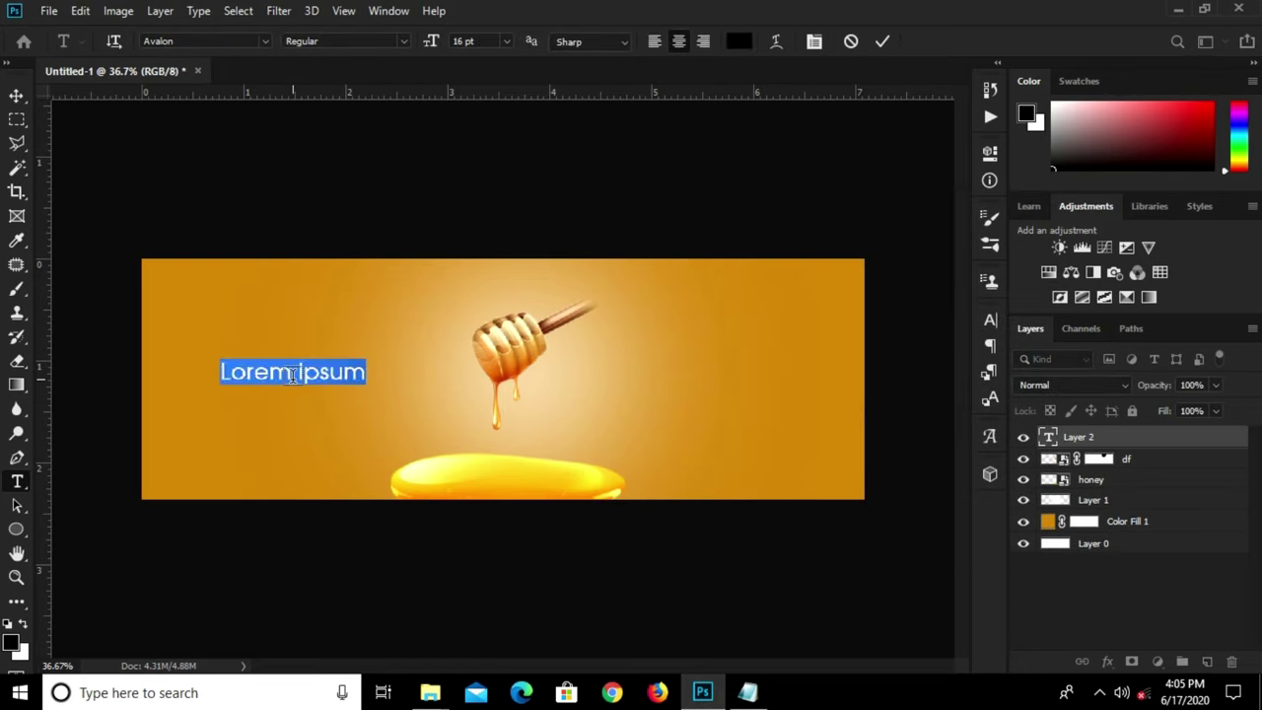
pyautogui.scroll(1, 293, 374)
pyautogui.write('Honey')
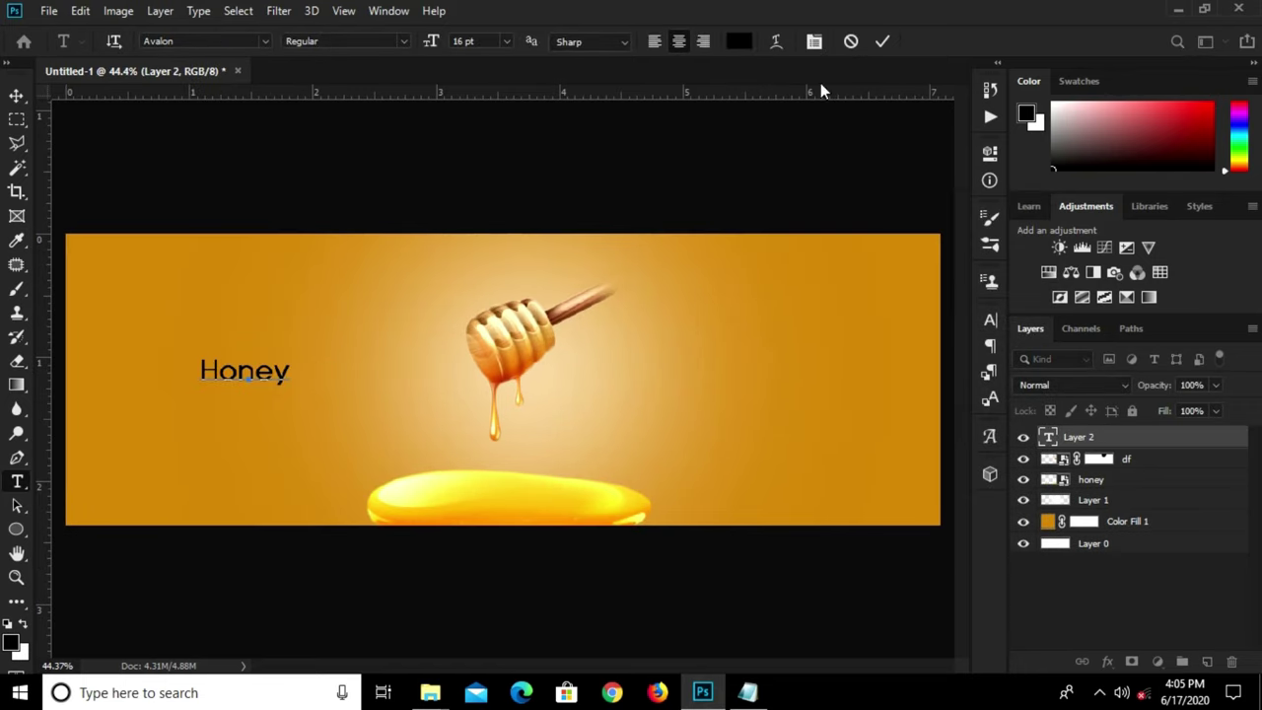
pyautogui.click(887, 41)
pyautogui.press('v')
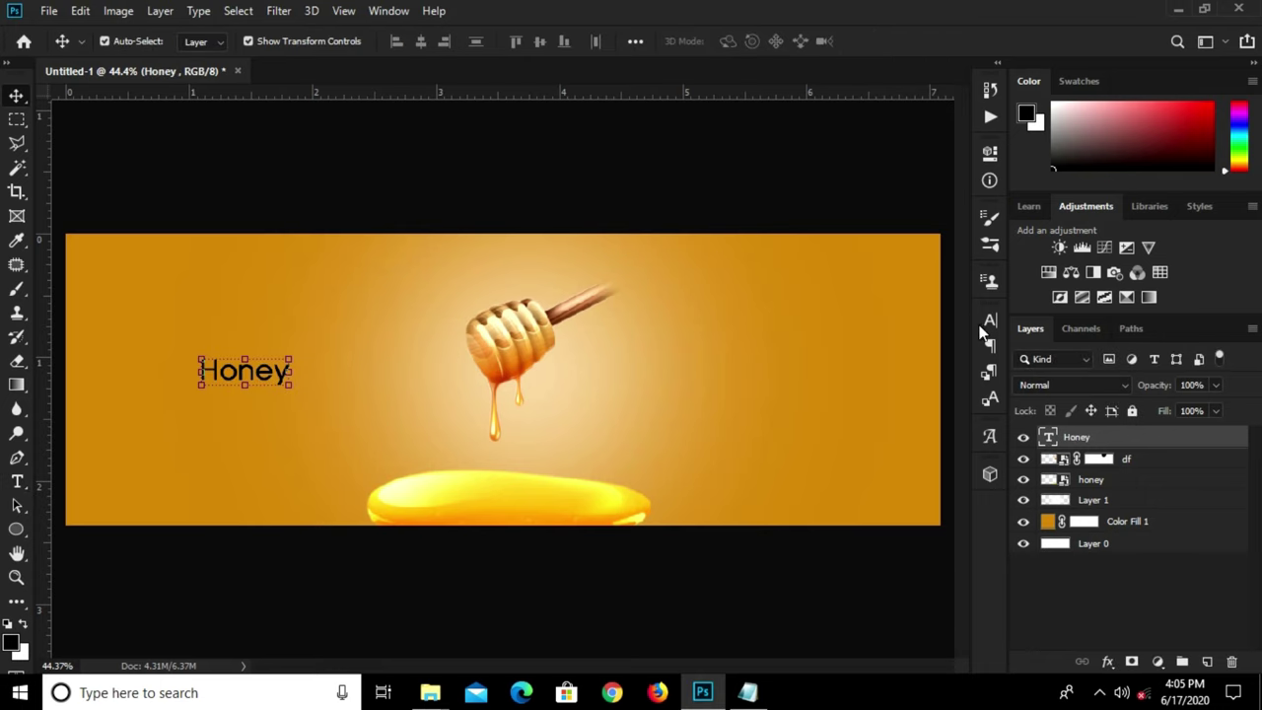
# - Set Honey to SmoothiesPERSONALUSEONLY at 90 pt and centre it above the blob
pyautogui.click(990, 320)
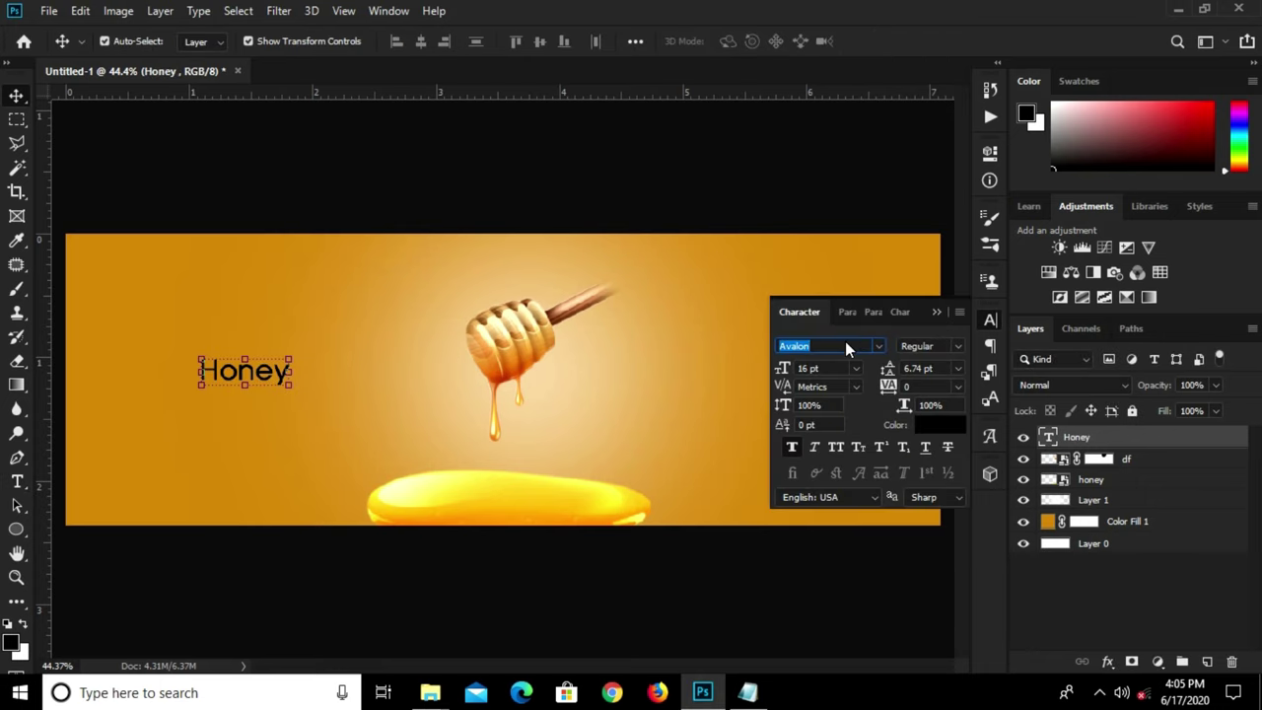
pyautogui.write('smoo')
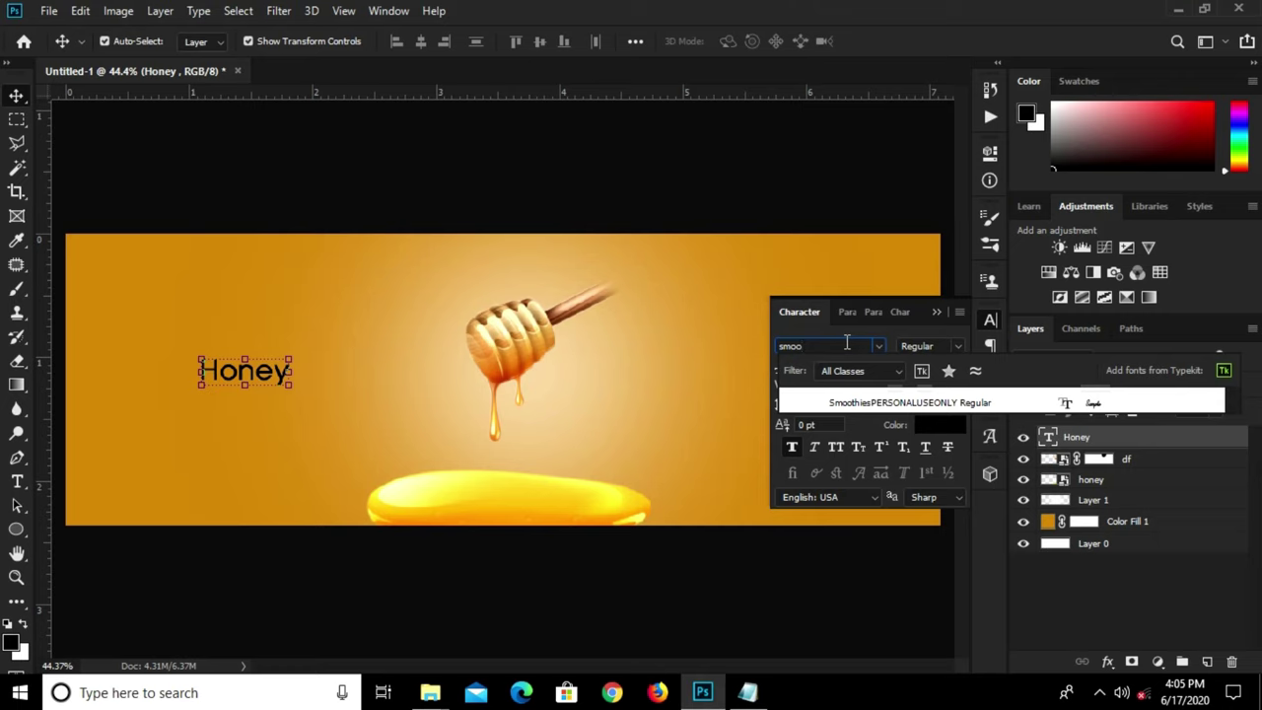
pyautogui.click(868, 404)
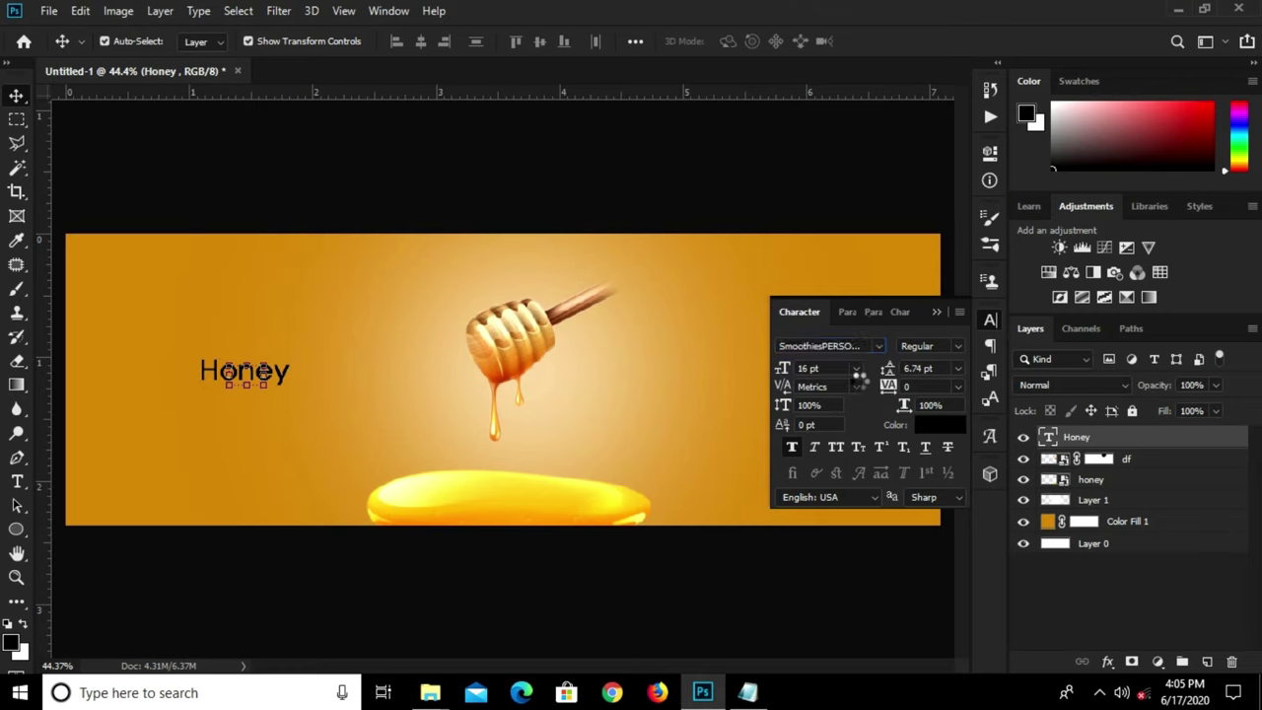
pyautogui.click(808, 368)
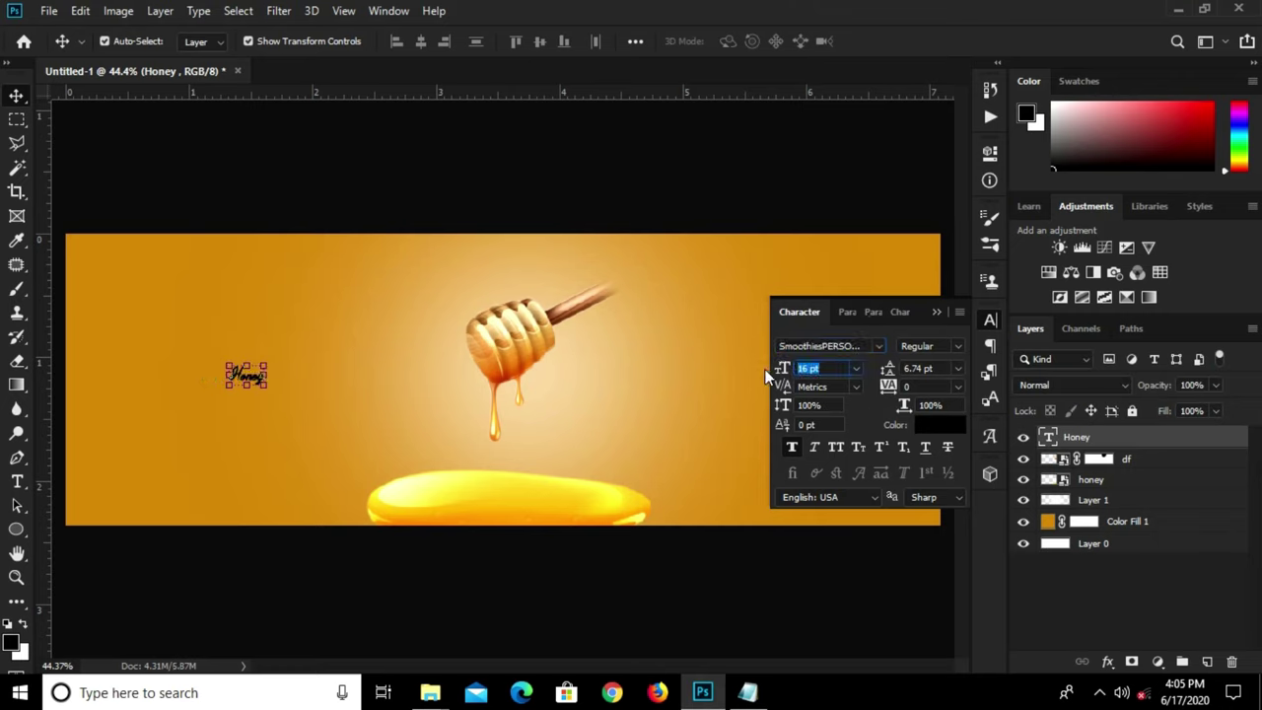
pyautogui.write('30')
pyautogui.write('90')
pyautogui.press('Return')
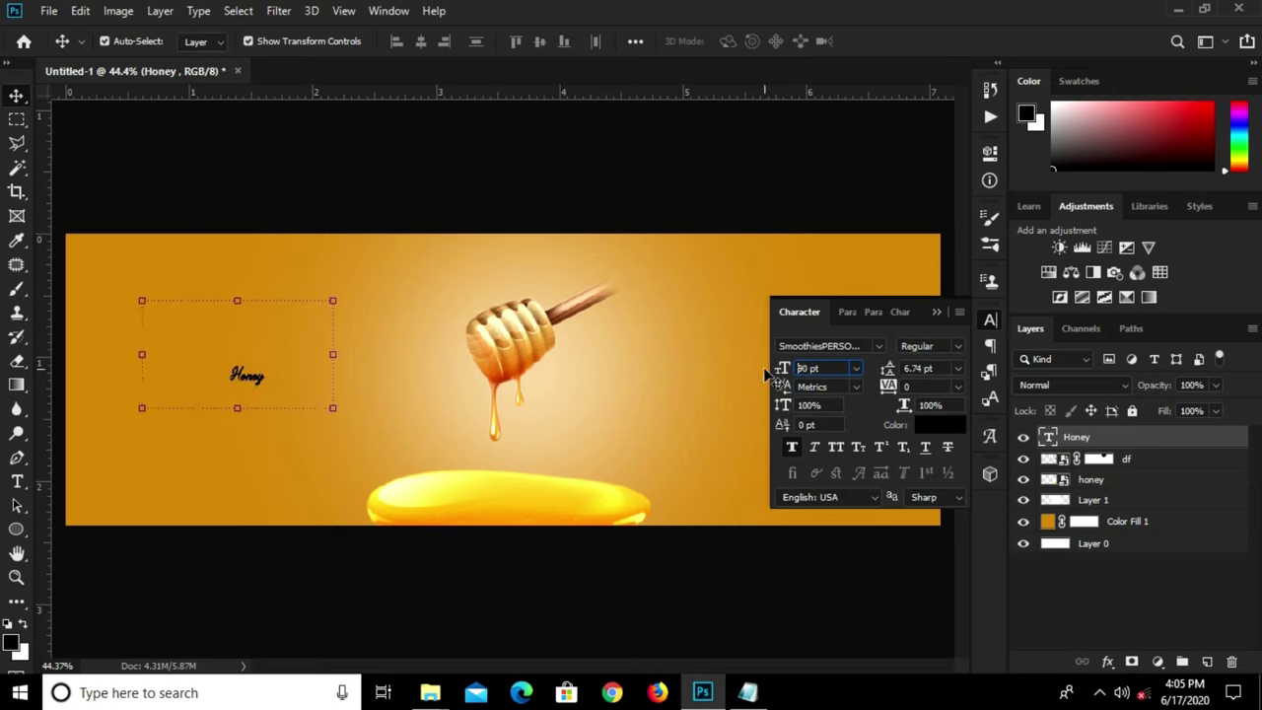
pyautogui.moveTo(265, 364); pyautogui.dragTo(529, 429)
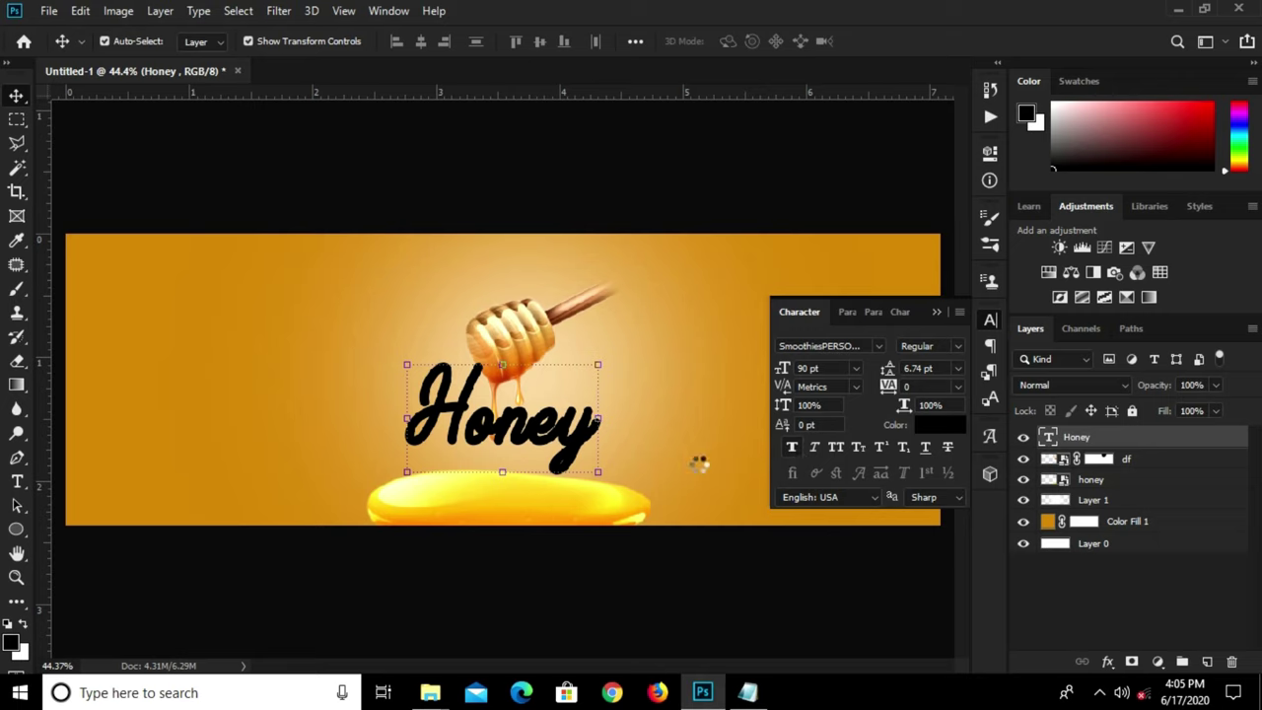
# - Move the Honey text down toward the blob and shift the dipper right
pyautogui.moveTo(540, 446)
pyautogui.mouseDown()
pyautogui.moveTo(521, 463)
pyautogui.moveTo(537, 434)
pyautogui.mouseUp()
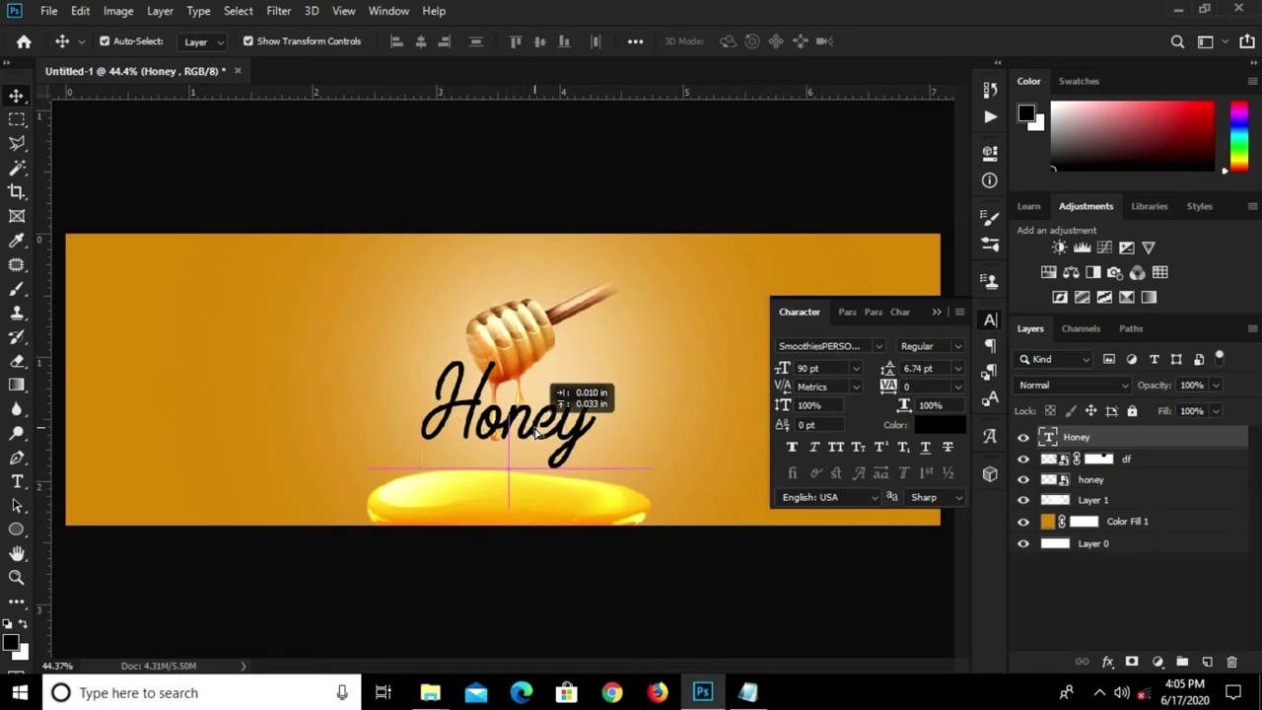
pyautogui.scroll(4, 518, 370)
pyautogui.click(542, 307)
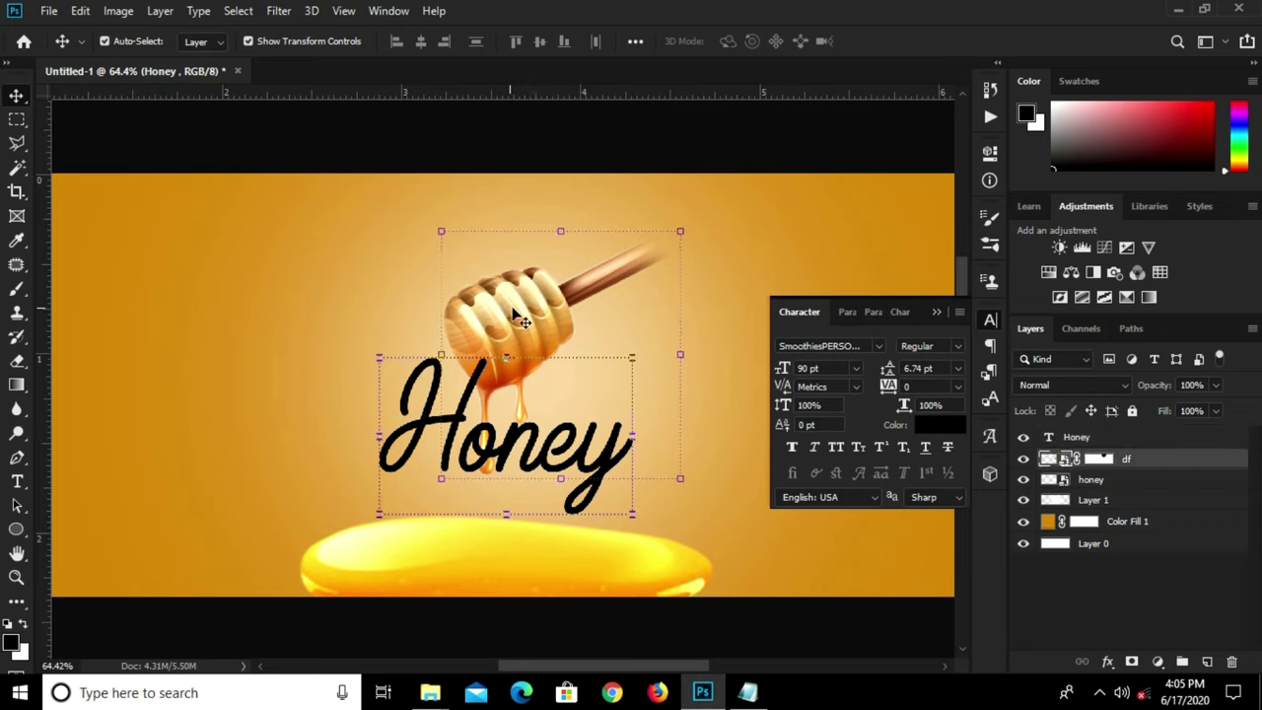
pyautogui.moveTo(542, 307)
pyautogui.mouseDown()
pyautogui.moveTo(531, 311)
pyautogui.moveTo(563, 313)
pyautogui.mouseUp()
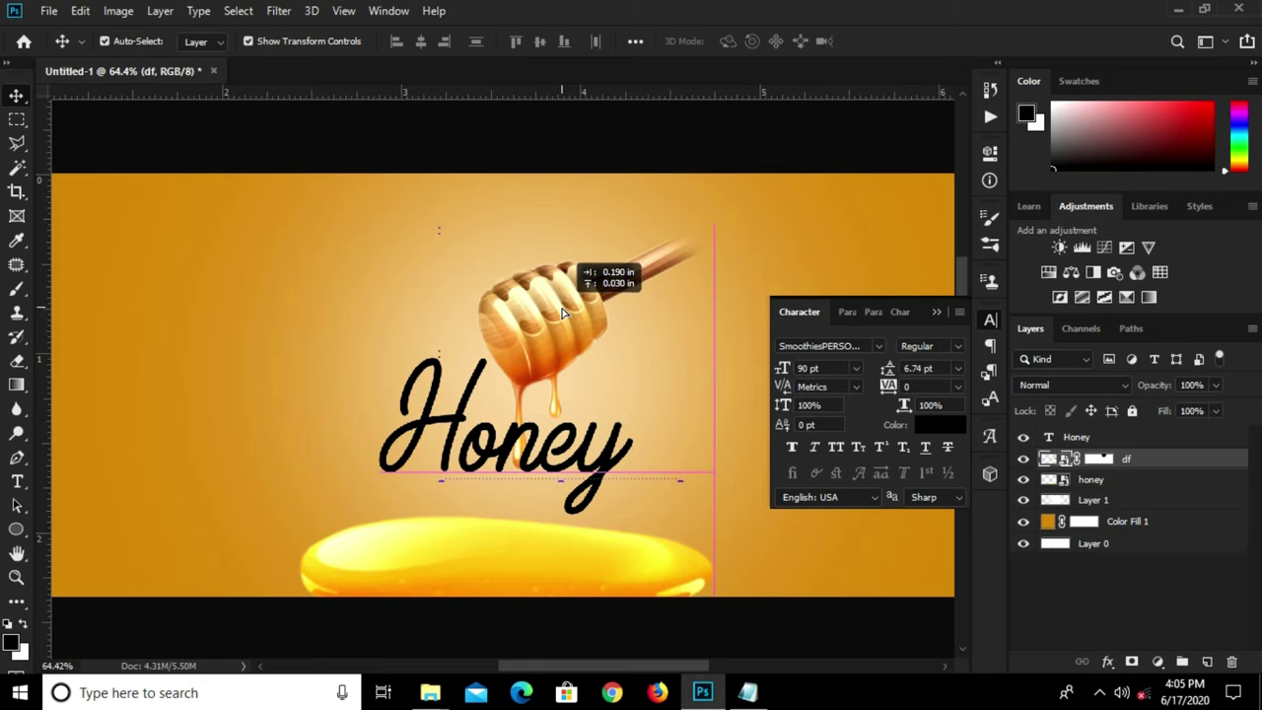
# - Set the Honey text to 85 pt, toggling Faux Bold on and back off
pyautogui.click(432, 418)
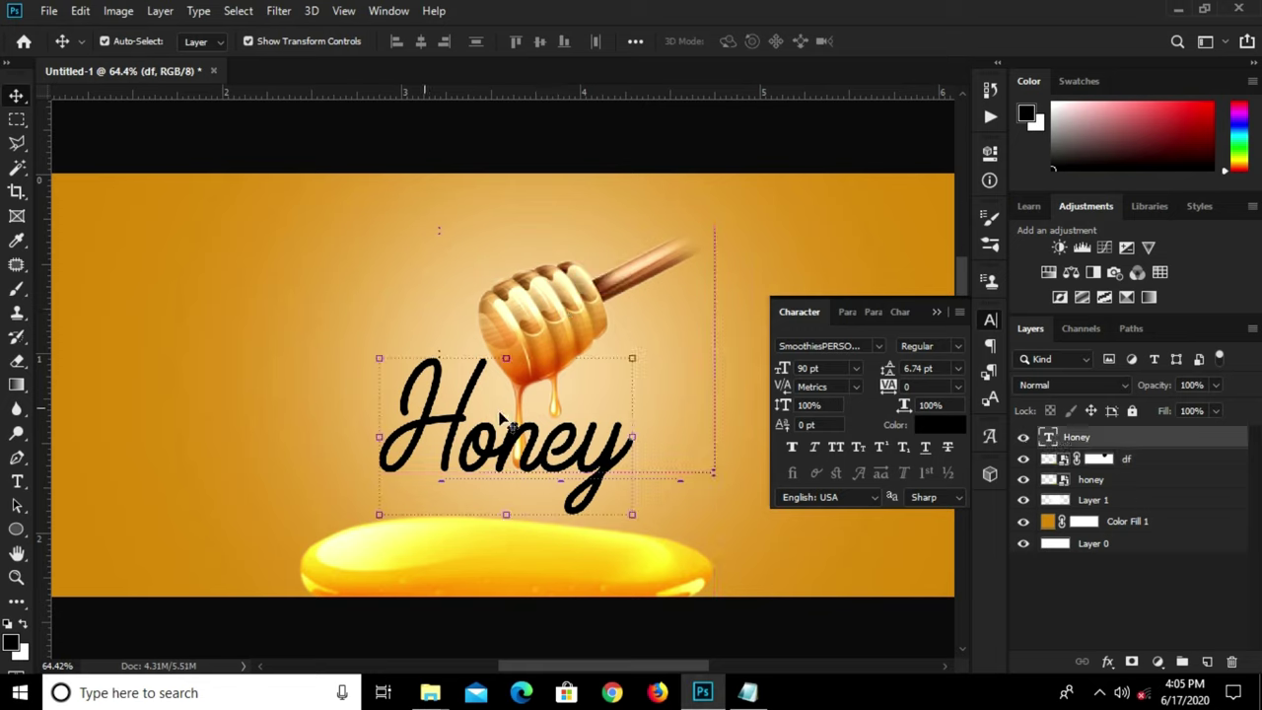
pyautogui.click(789, 445)
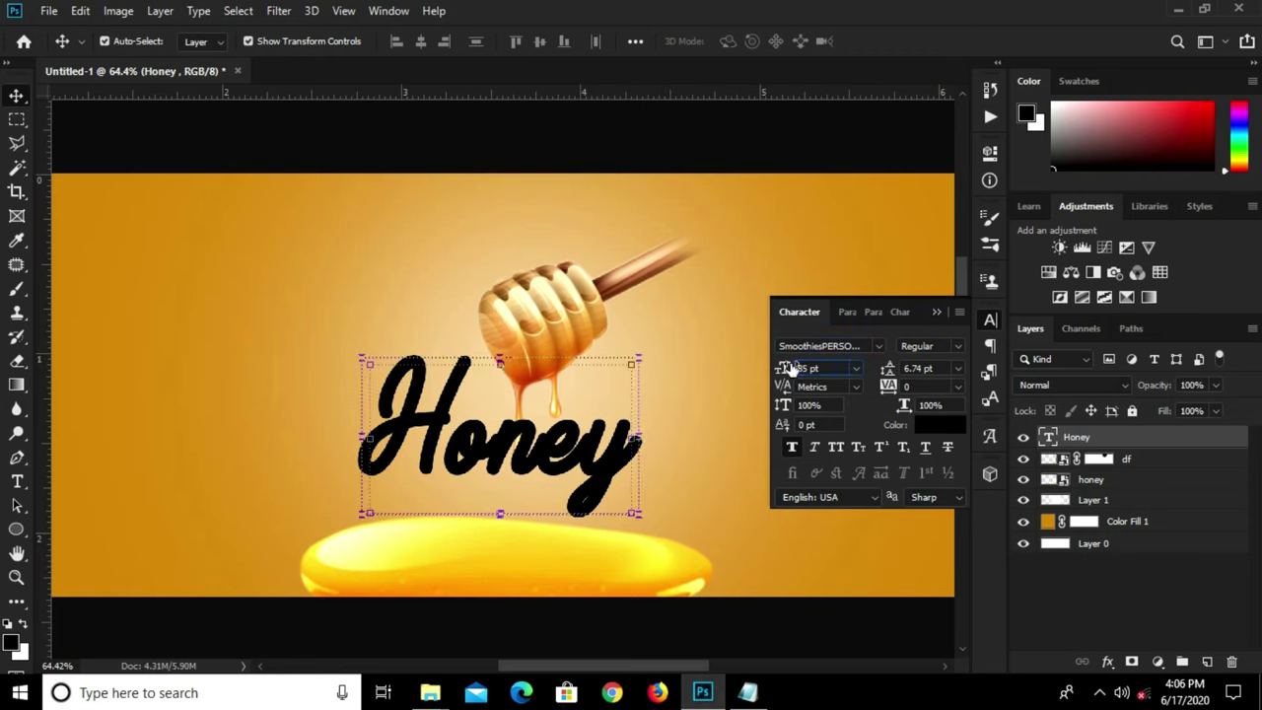
pyautogui.press('Return')
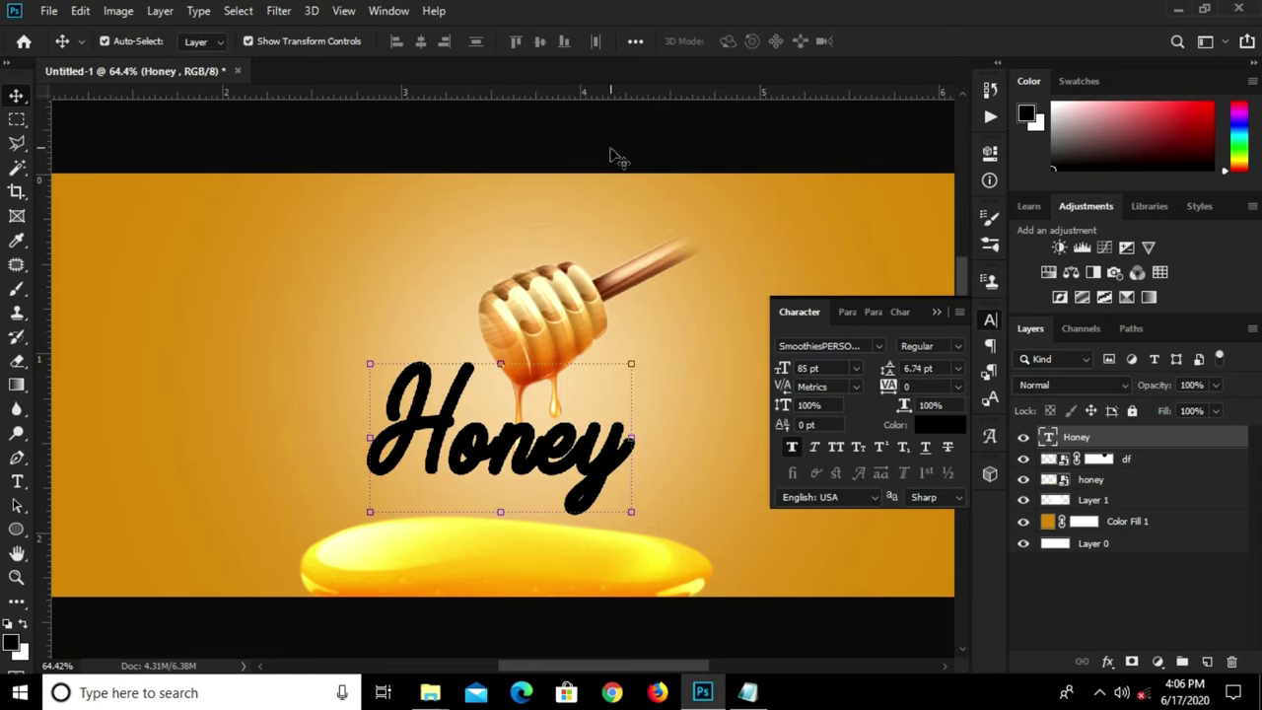
pyautogui.click(449, 439)
pyautogui.scroll(2, 460, 477)
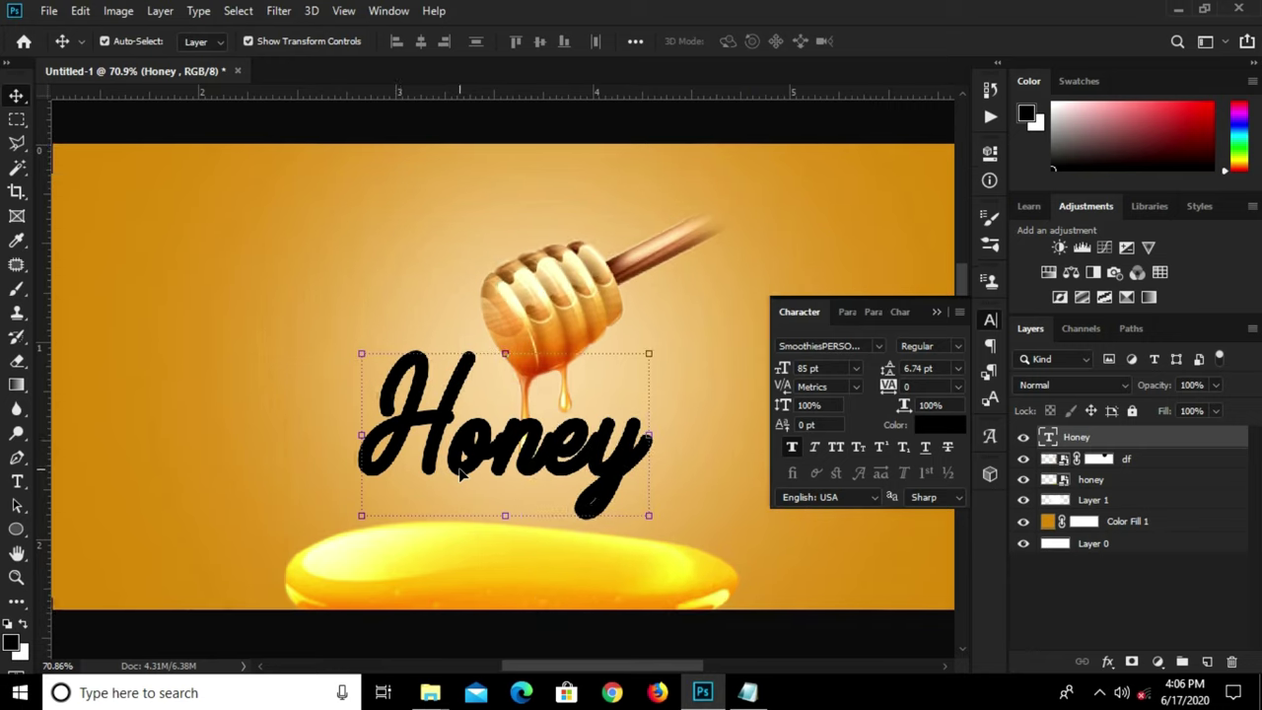
pyautogui.click(790, 448)
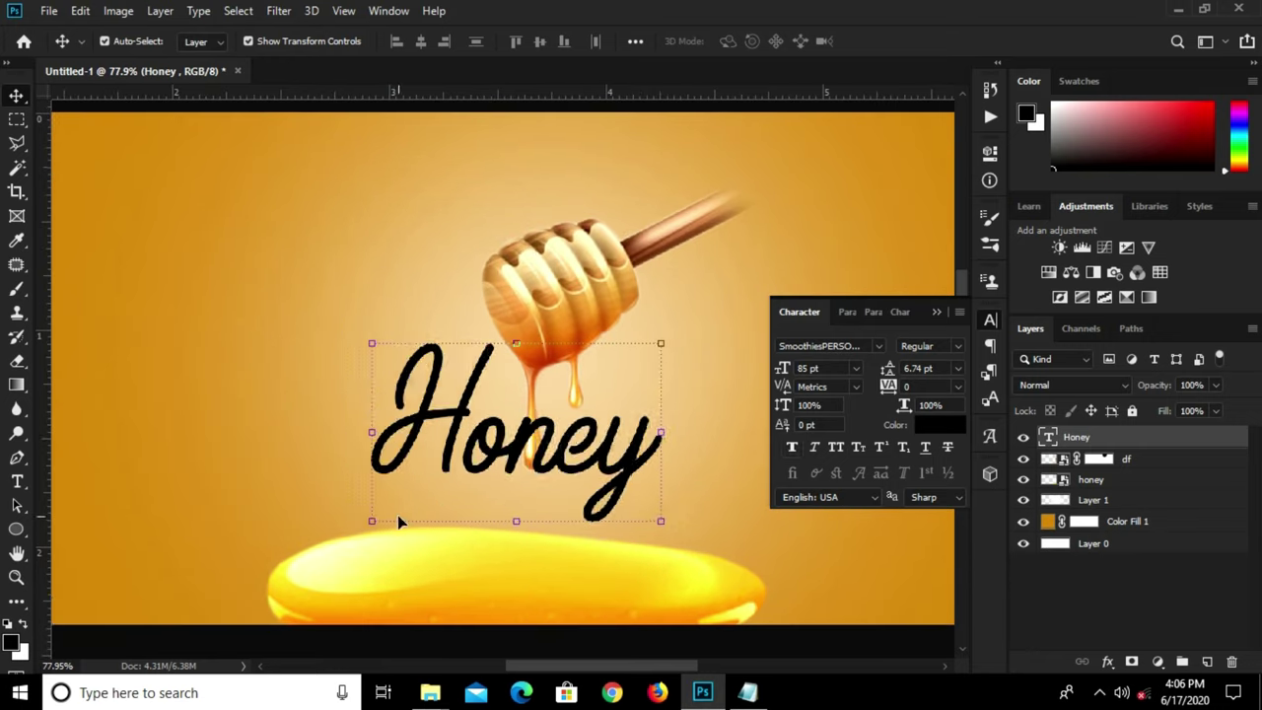
pyautogui.click(372, 521)
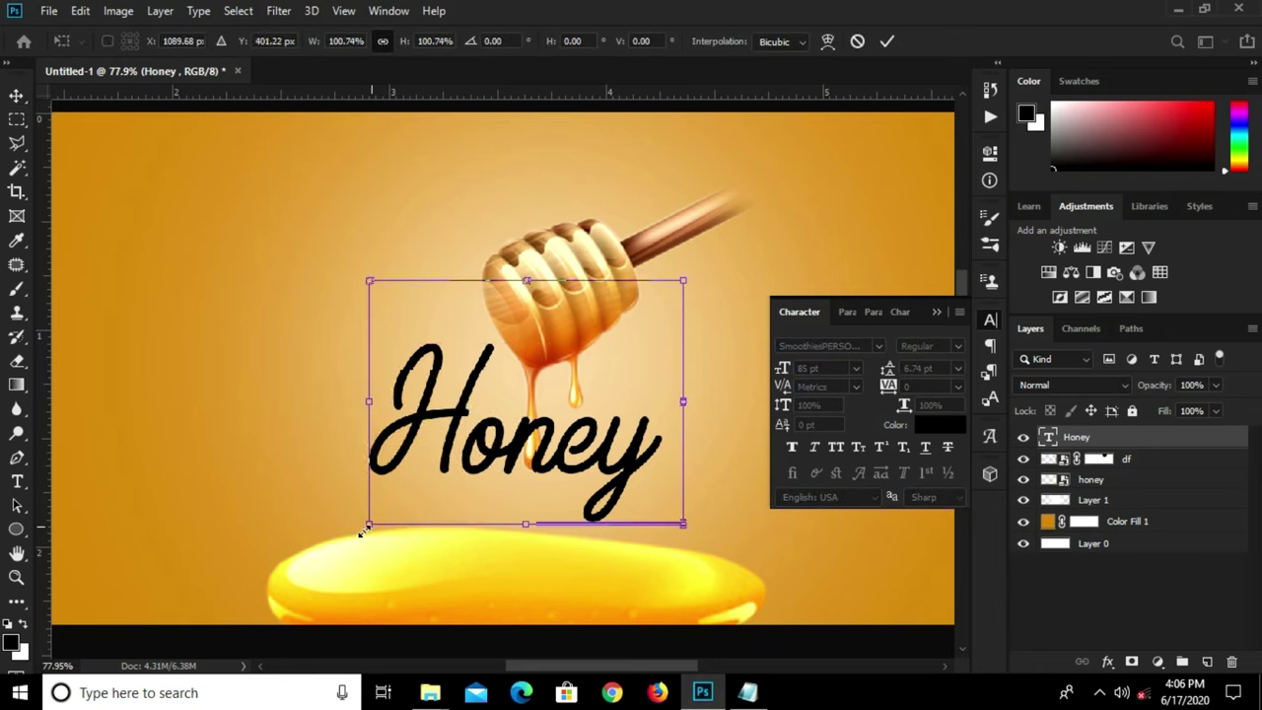
# - Scale the Honey text up about 12% to 95.44 pt and reposition it
pyautogui.moveTo(370, 524); pyautogui.dragTo(348, 540)
pyautogui.moveTo(693, 284); pyautogui.dragTo(697, 265)
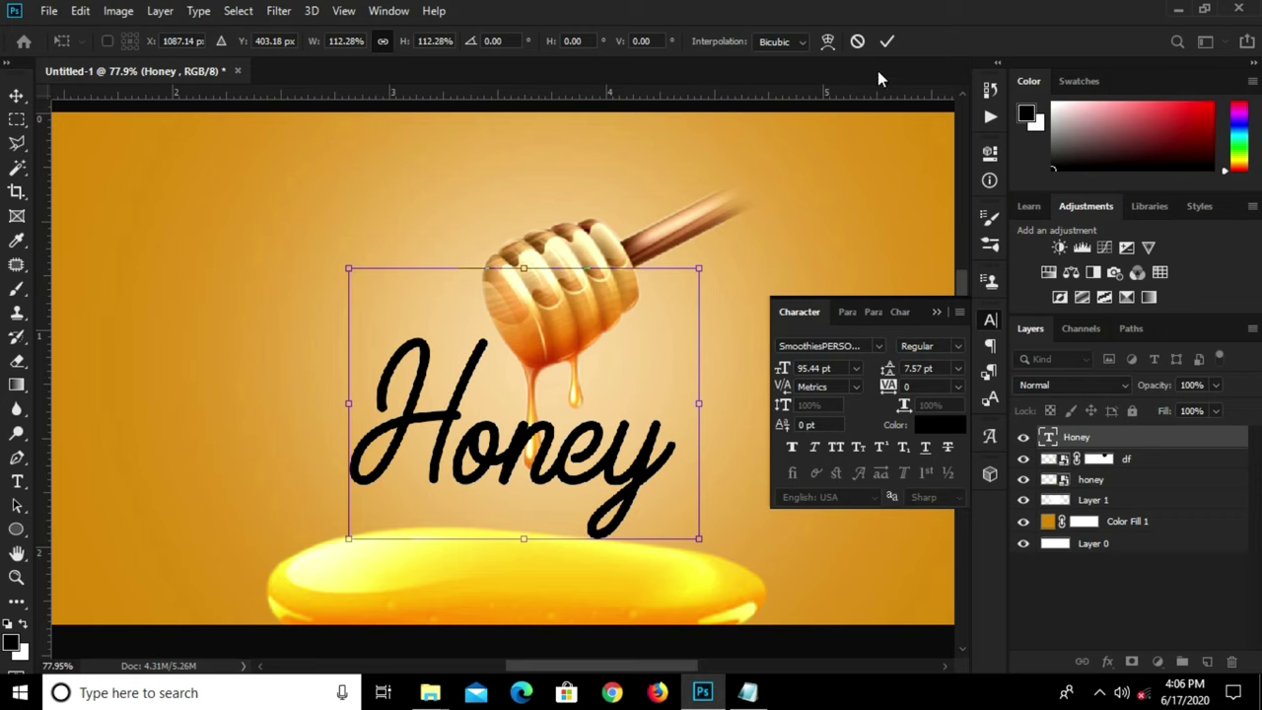
pyautogui.click(887, 42)
pyautogui.click(554, 252)
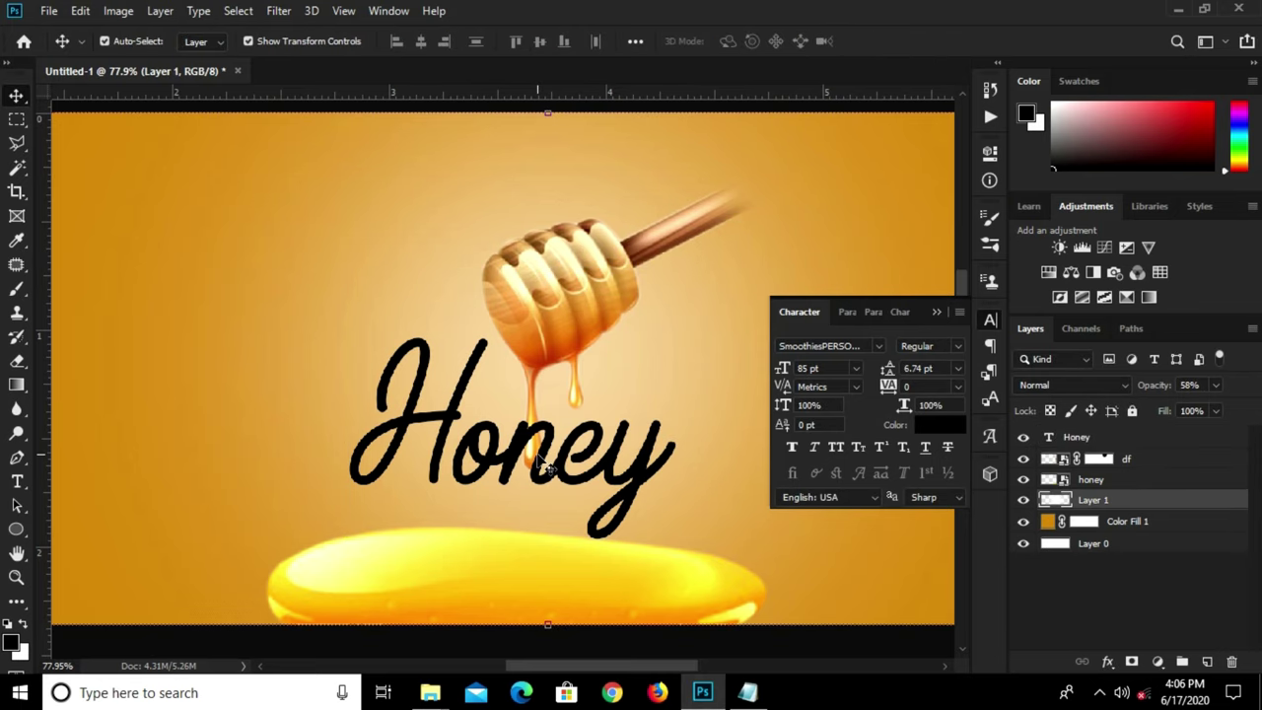
pyautogui.click(550, 469)
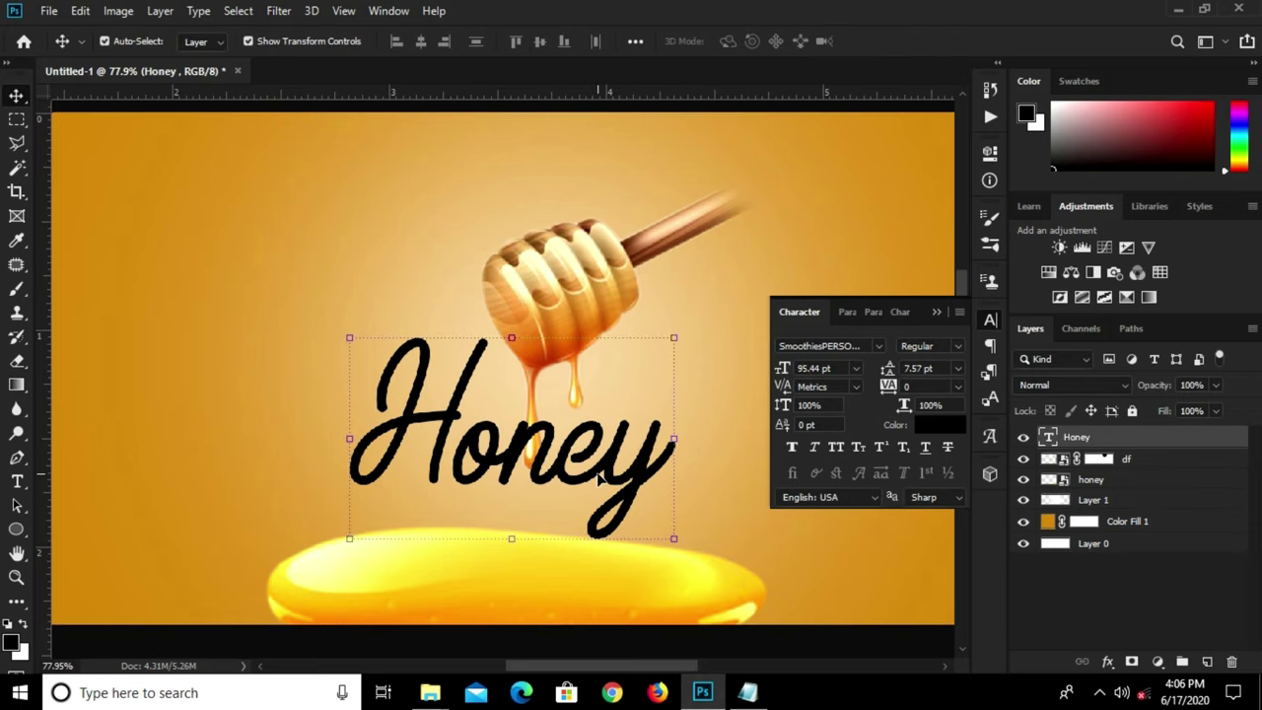
pyautogui.moveTo(598, 478); pyautogui.dragTo(612, 478)
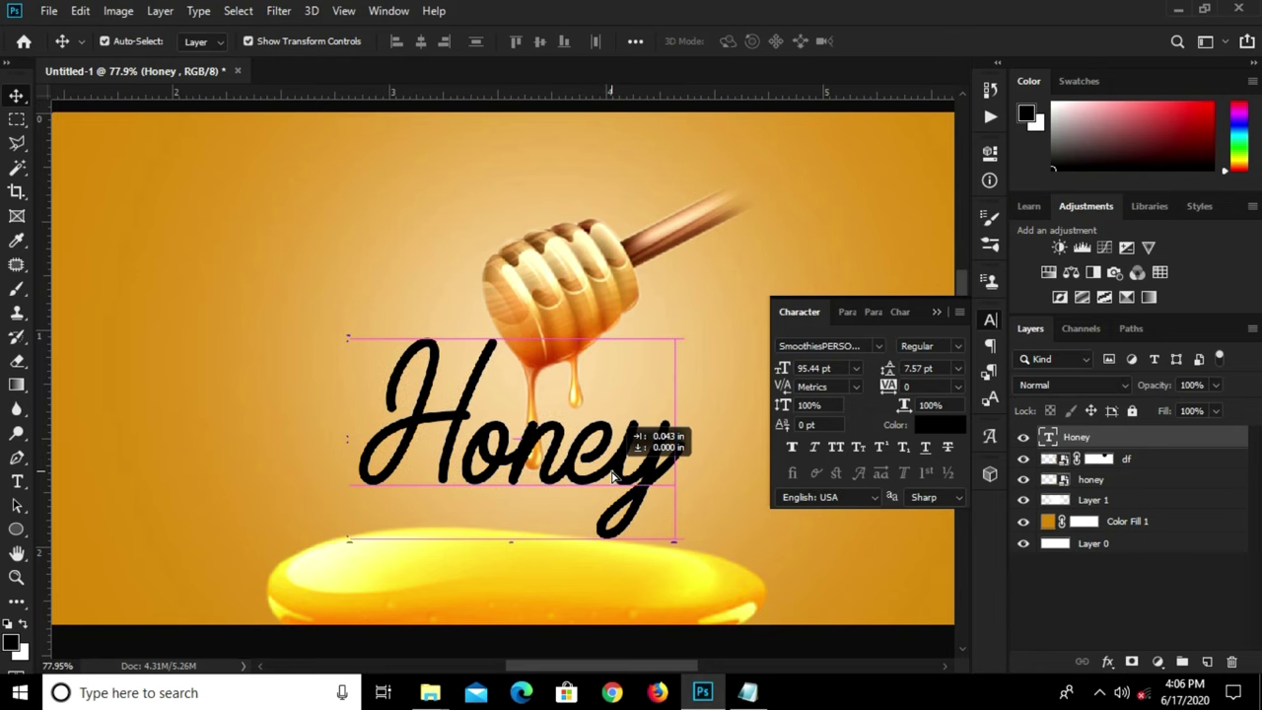
pyautogui.moveTo(612, 477)
pyautogui.mouseDown()
pyautogui.moveTo(611, 449)
pyautogui.moveTo(552, 484)
pyautogui.mouseUp()
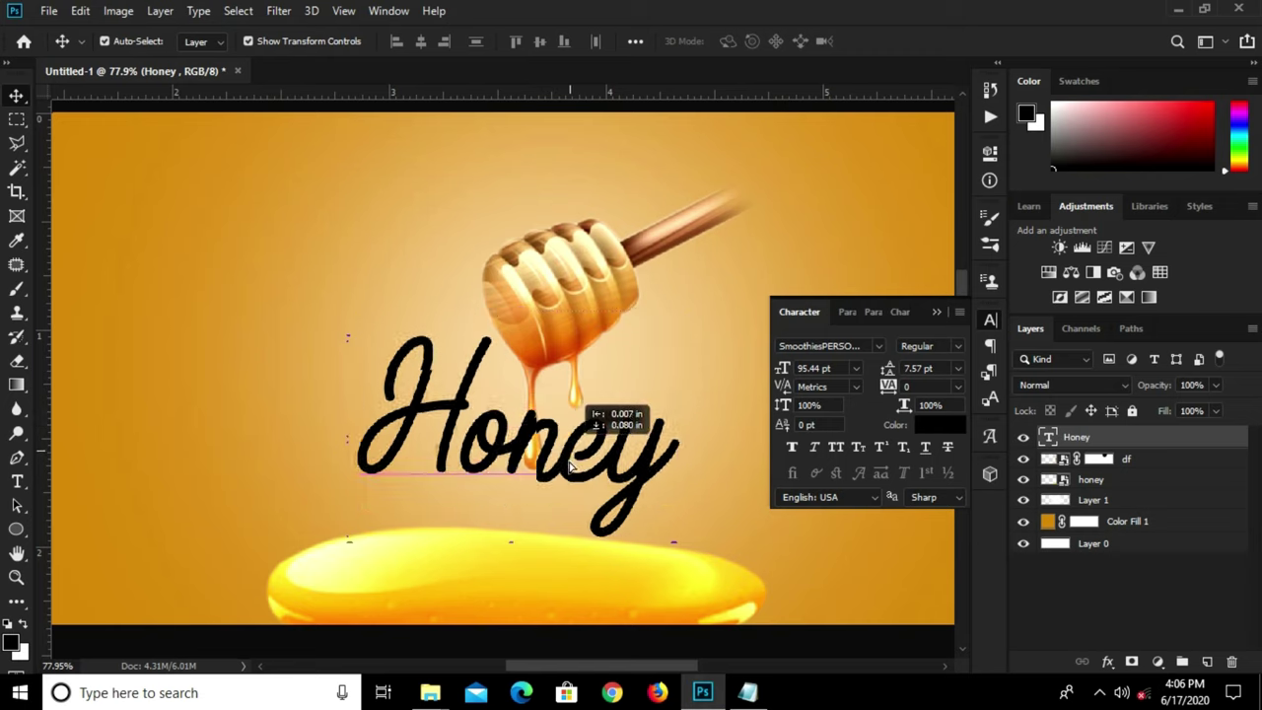
# - Enlarge the honey dipper to 112.30% and reposition it behind the word
pyautogui.moveTo(555, 313); pyautogui.dragTo(583, 330)
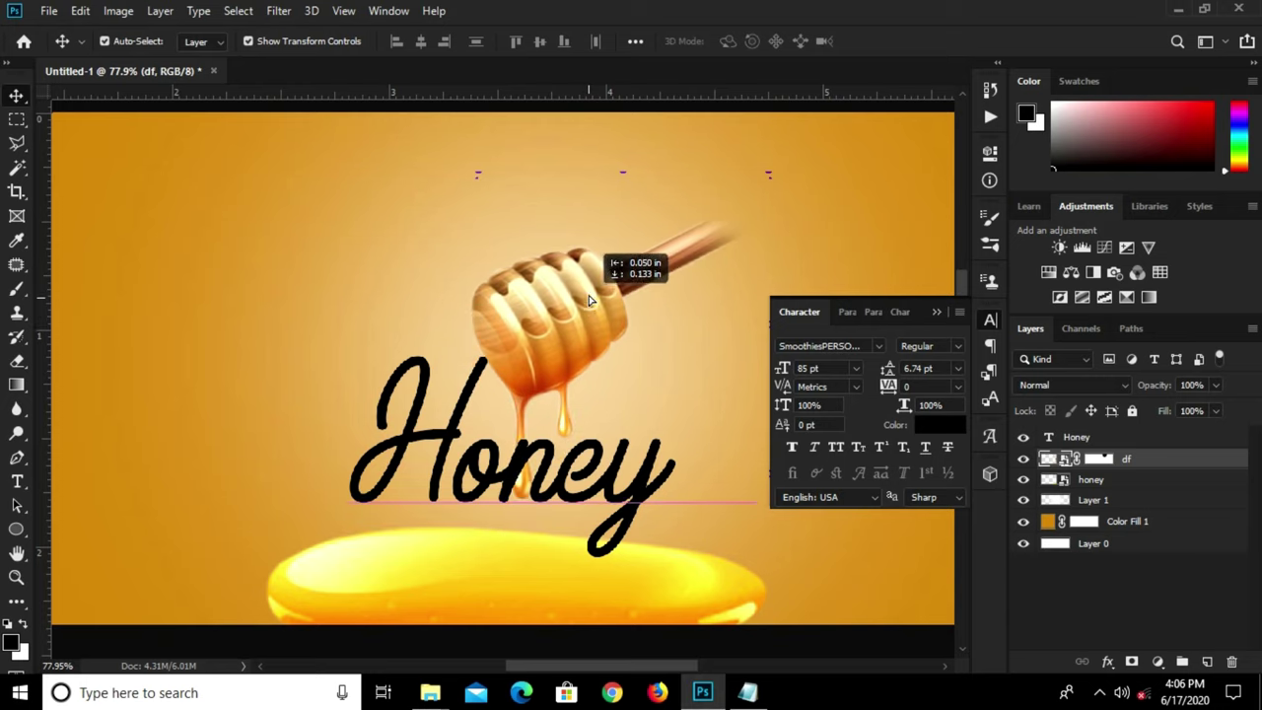
pyautogui.moveTo(583, 330); pyautogui.dragTo(588, 291)
pyautogui.moveTo(460, 486); pyautogui.dragTo(432, 524)
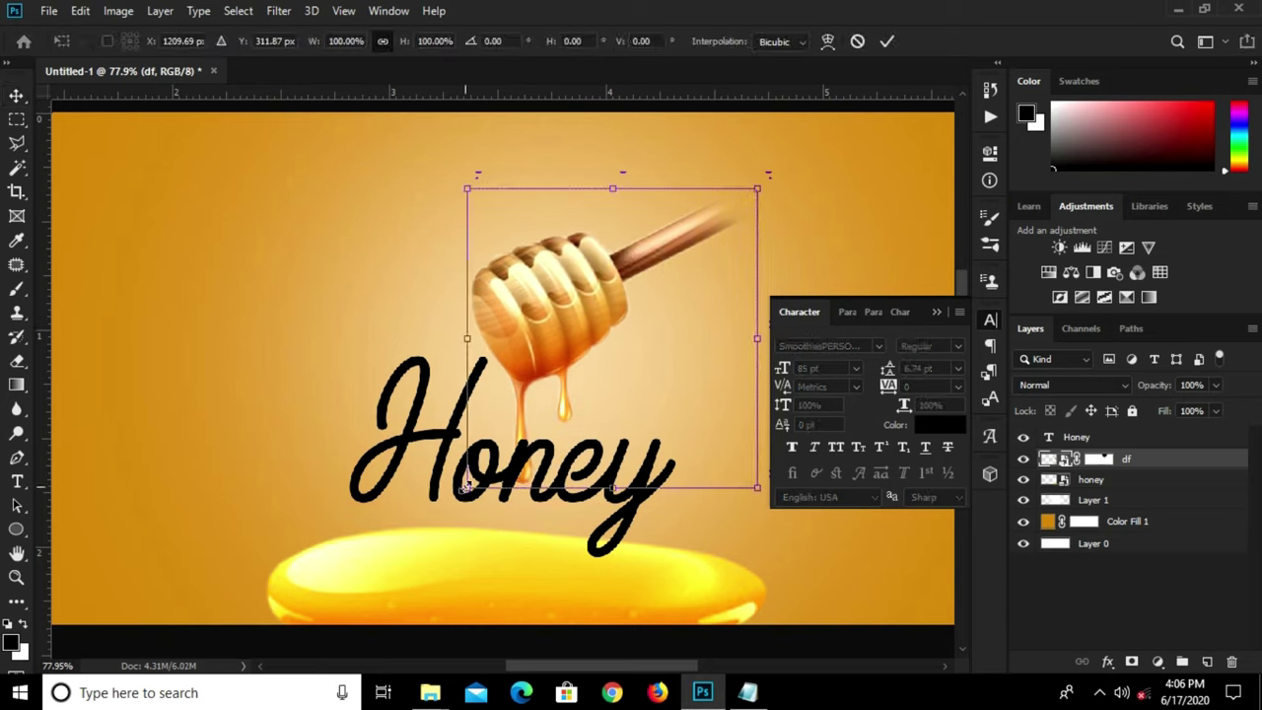
pyautogui.moveTo(566, 339); pyautogui.dragTo(591, 339)
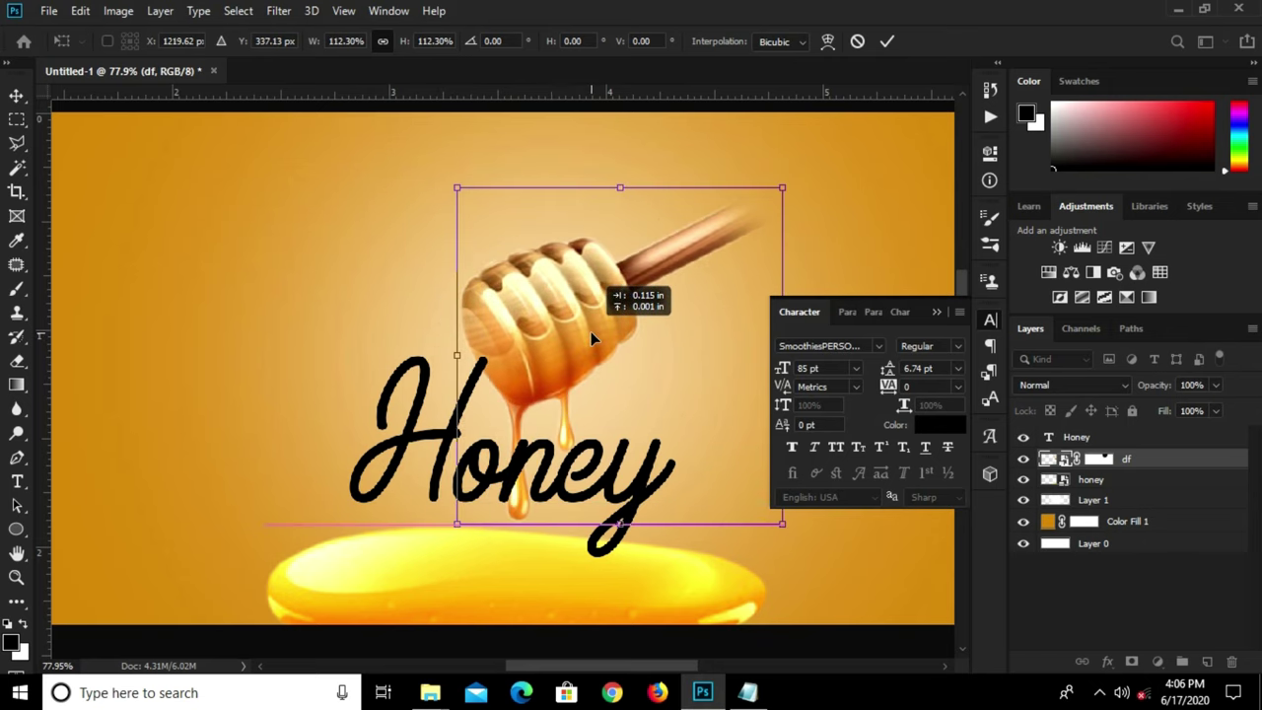
pyautogui.click(888, 41)
pyautogui.click(625, 158)
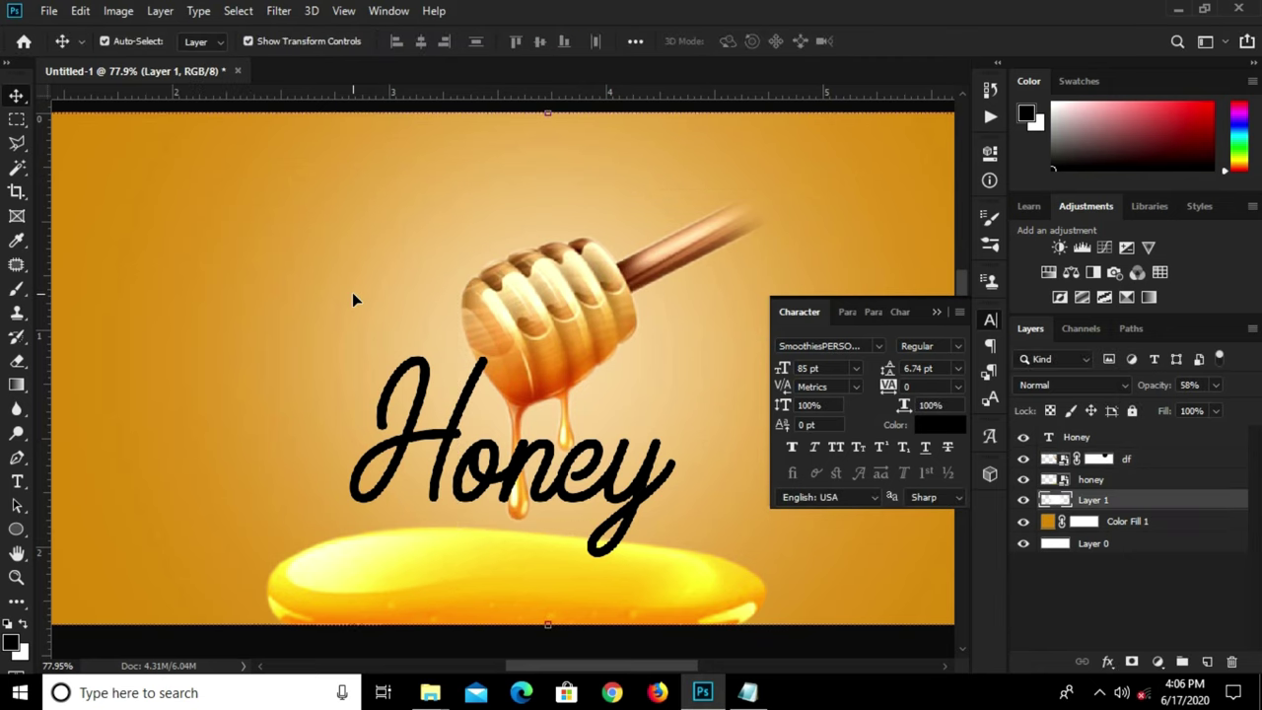
pyautogui.click(439, 457)
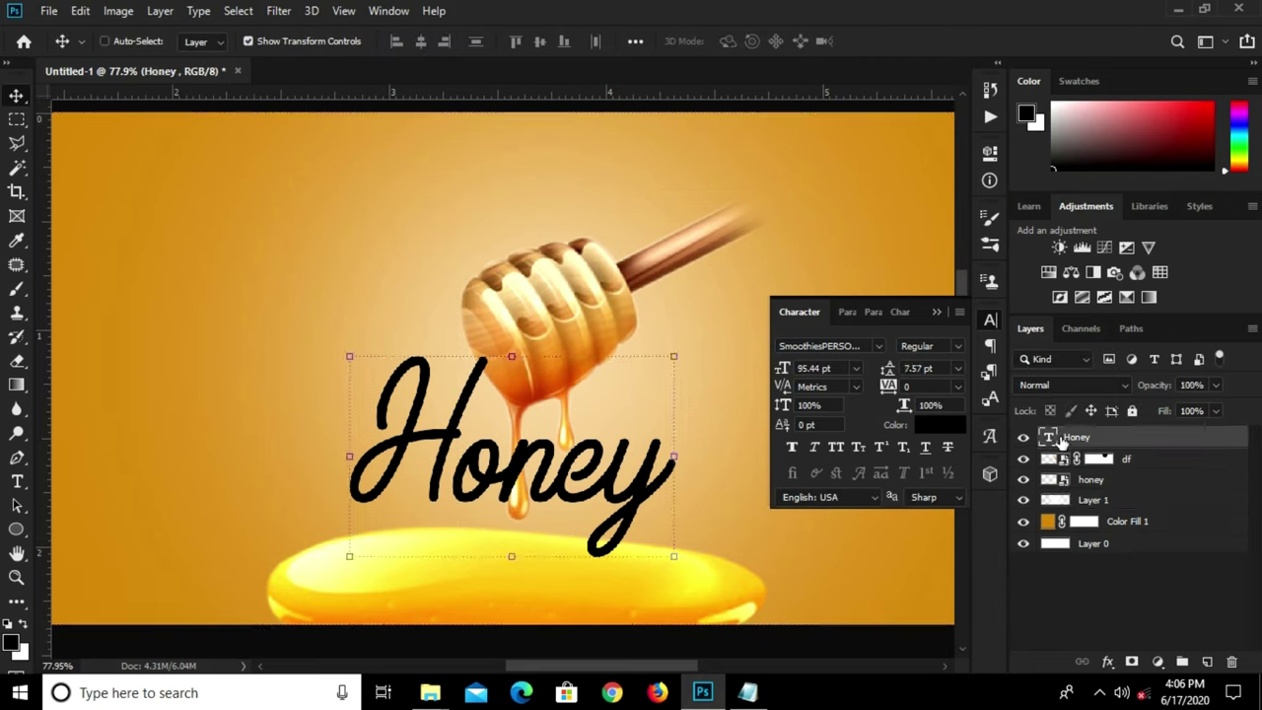
pyautogui.keyDown('ctrl'); pyautogui.click(1047, 437); pyautogui.keyUp('ctrl')
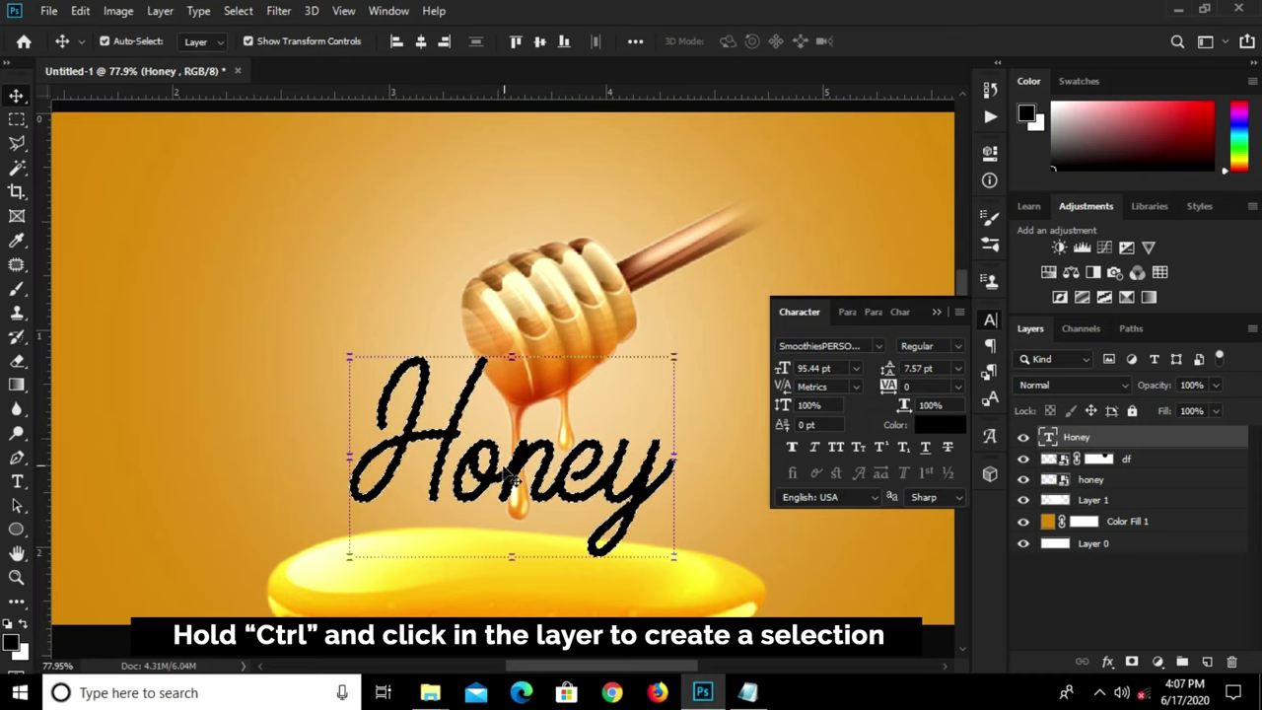
# - Expand the Honey letter selection by 5 pixels, then pick the Rectangular Marquee tool
pyautogui.click(238, 10)
pyautogui.moveTo(255, 273)
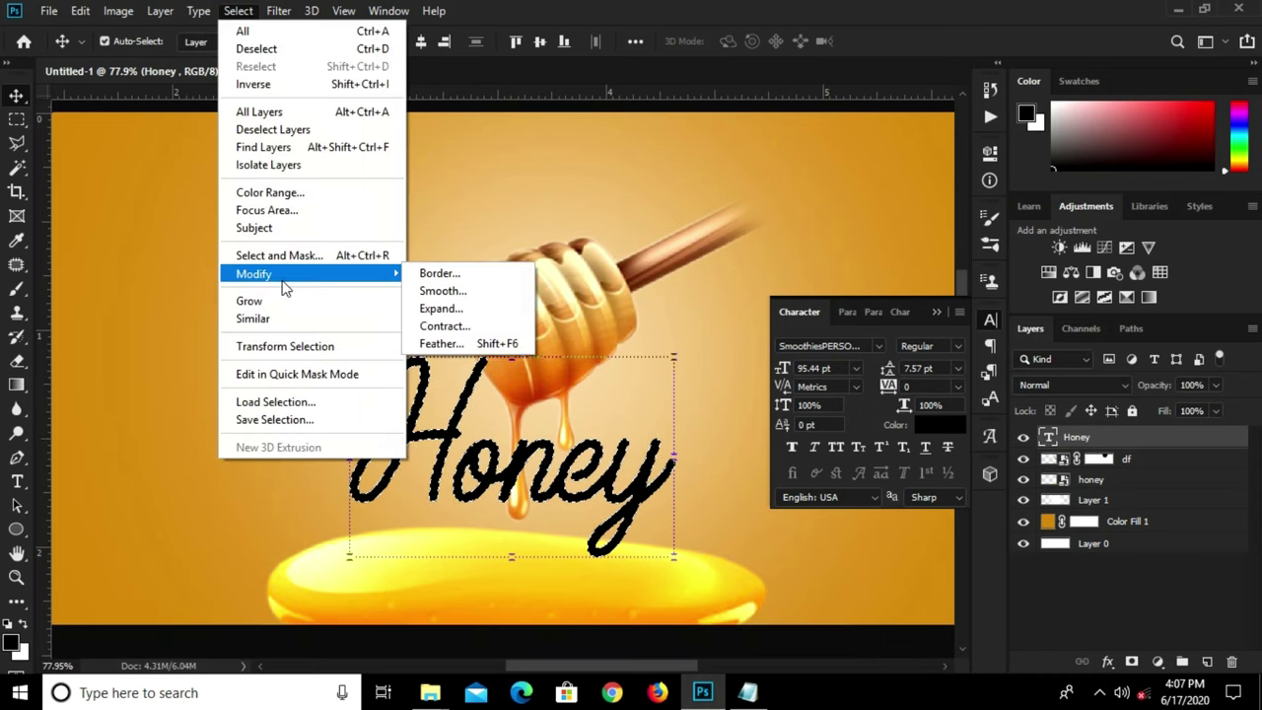
pyautogui.click(468, 306)
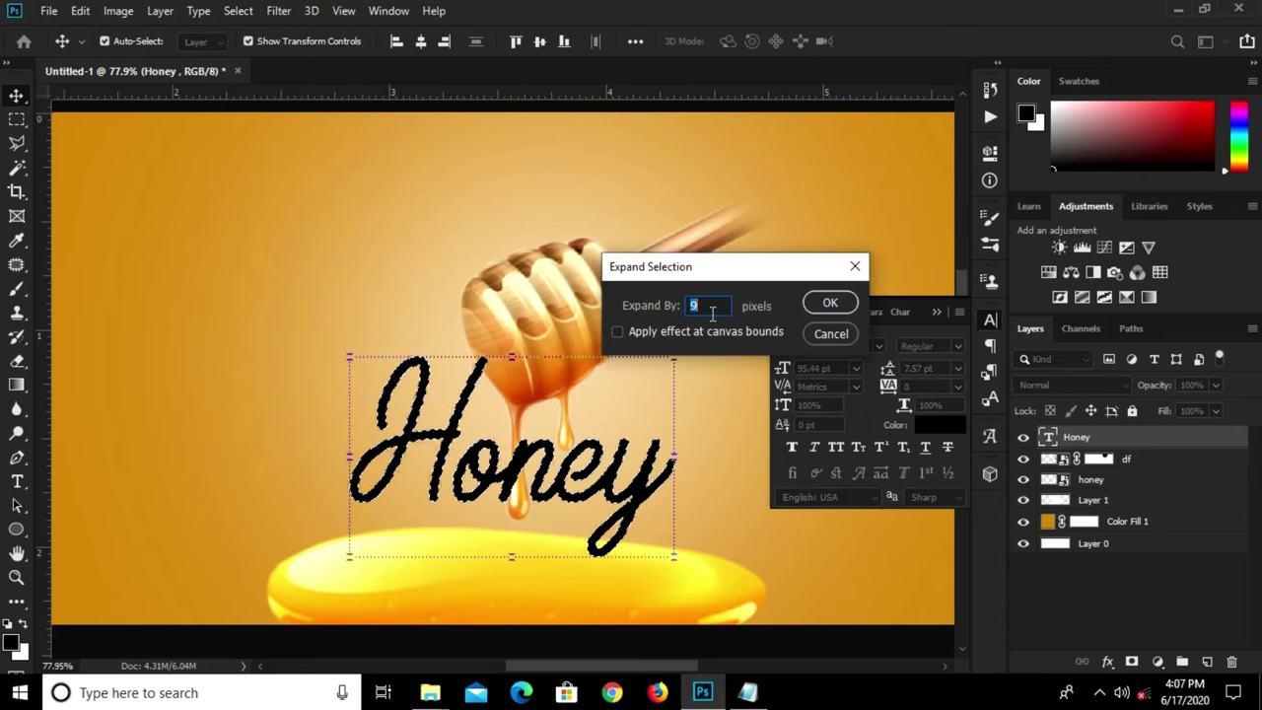
pyautogui.write('5')
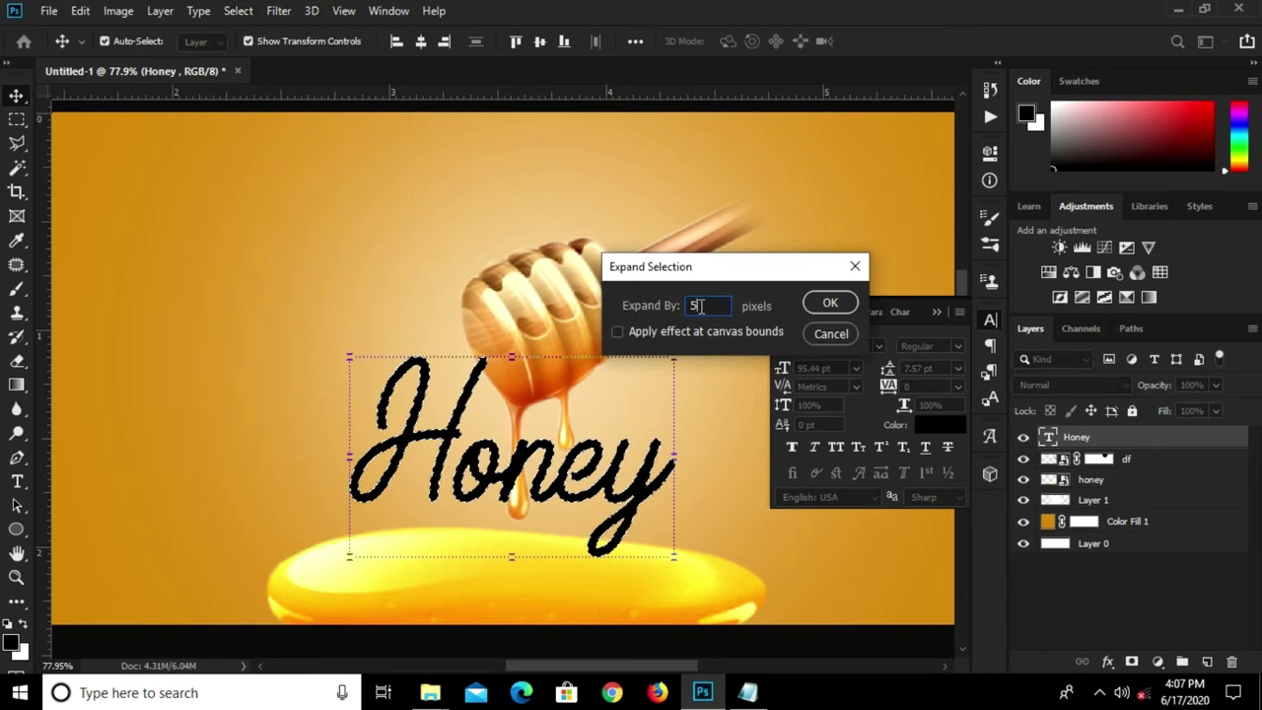
pyautogui.click(833, 303)
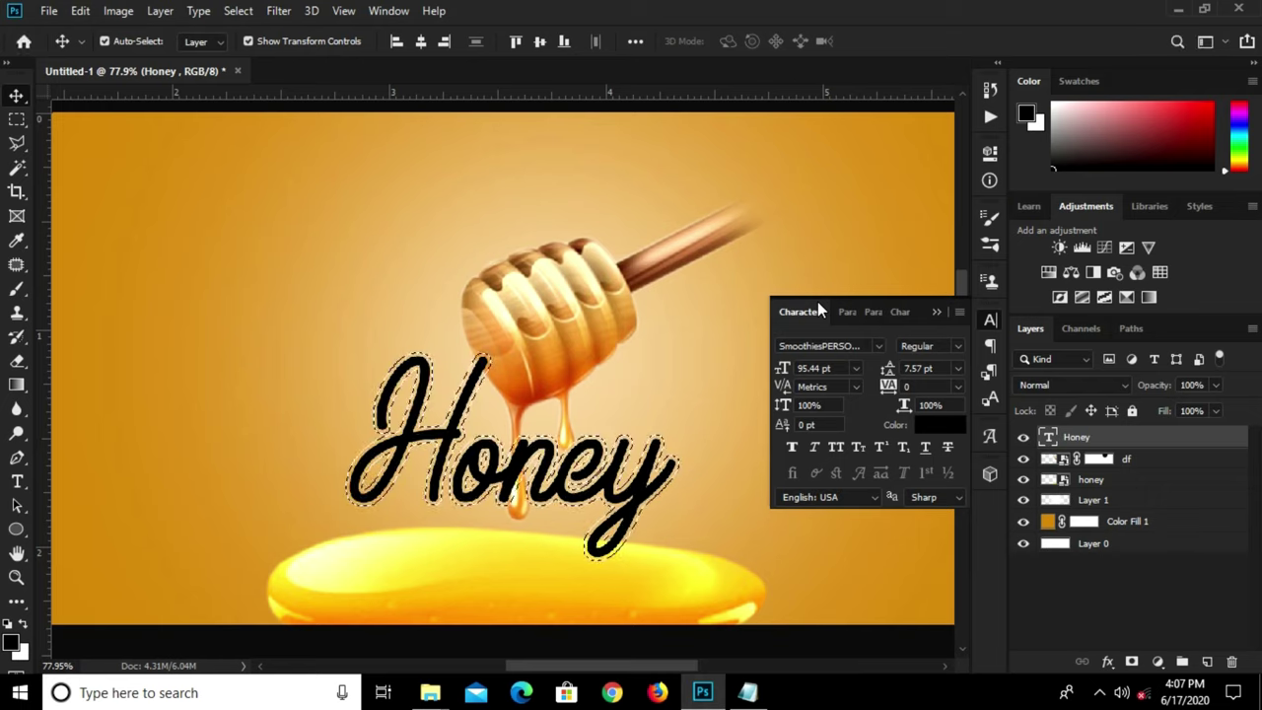
pyautogui.rightClick(16, 122)
pyautogui.click(59, 122)
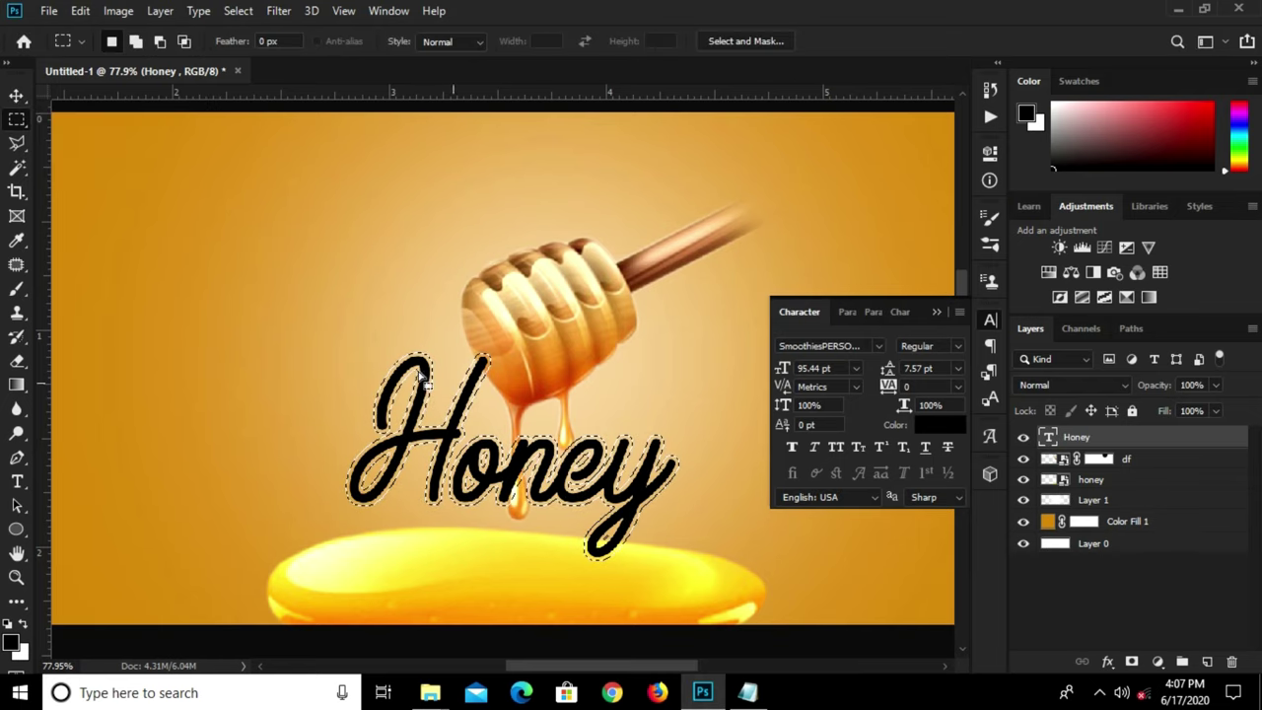
# - Rasterize the Honey text and outline its selection with a 4 px black stroke
pyautogui.rightClick(1092, 438)
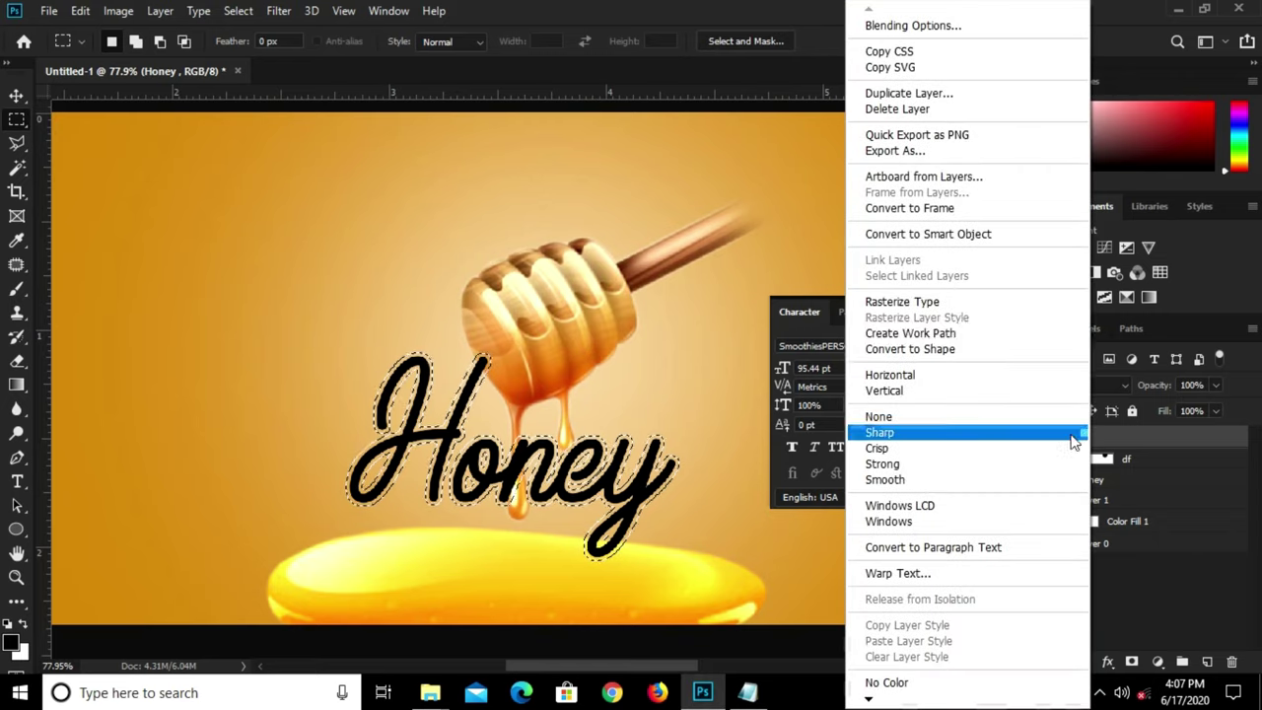
pyautogui.click(882, 302)
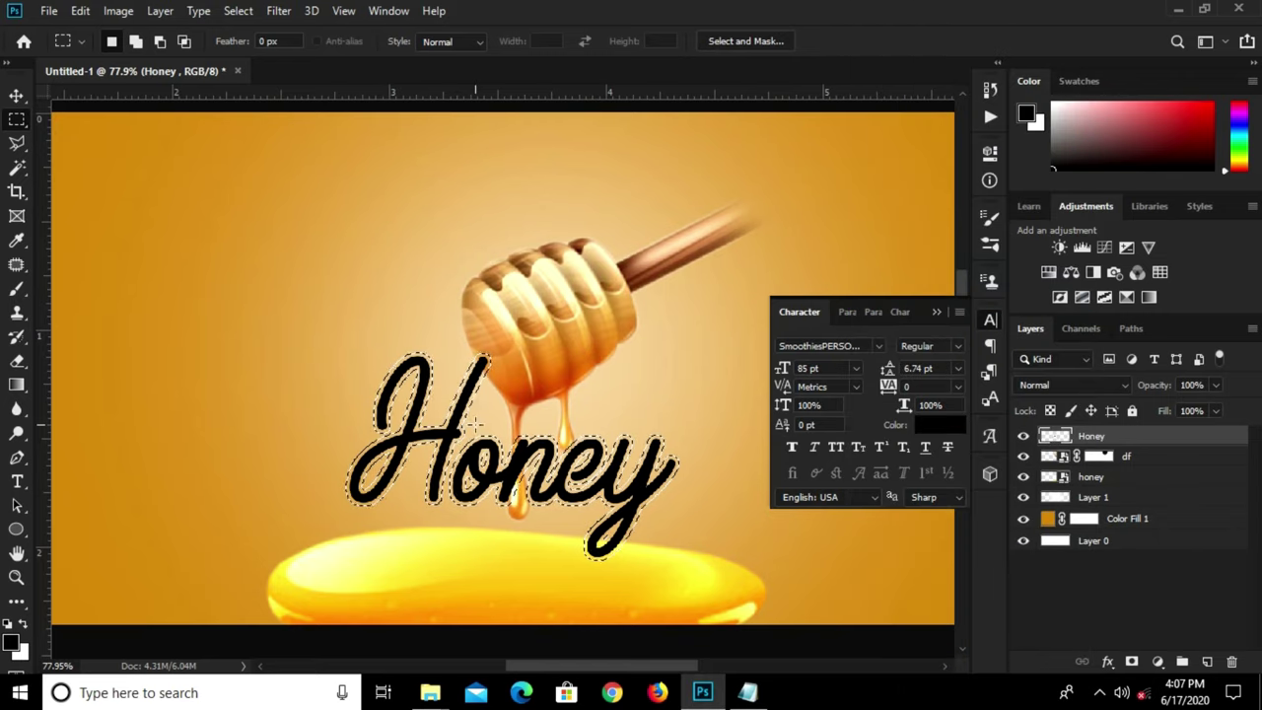
pyautogui.rightClick(434, 110)
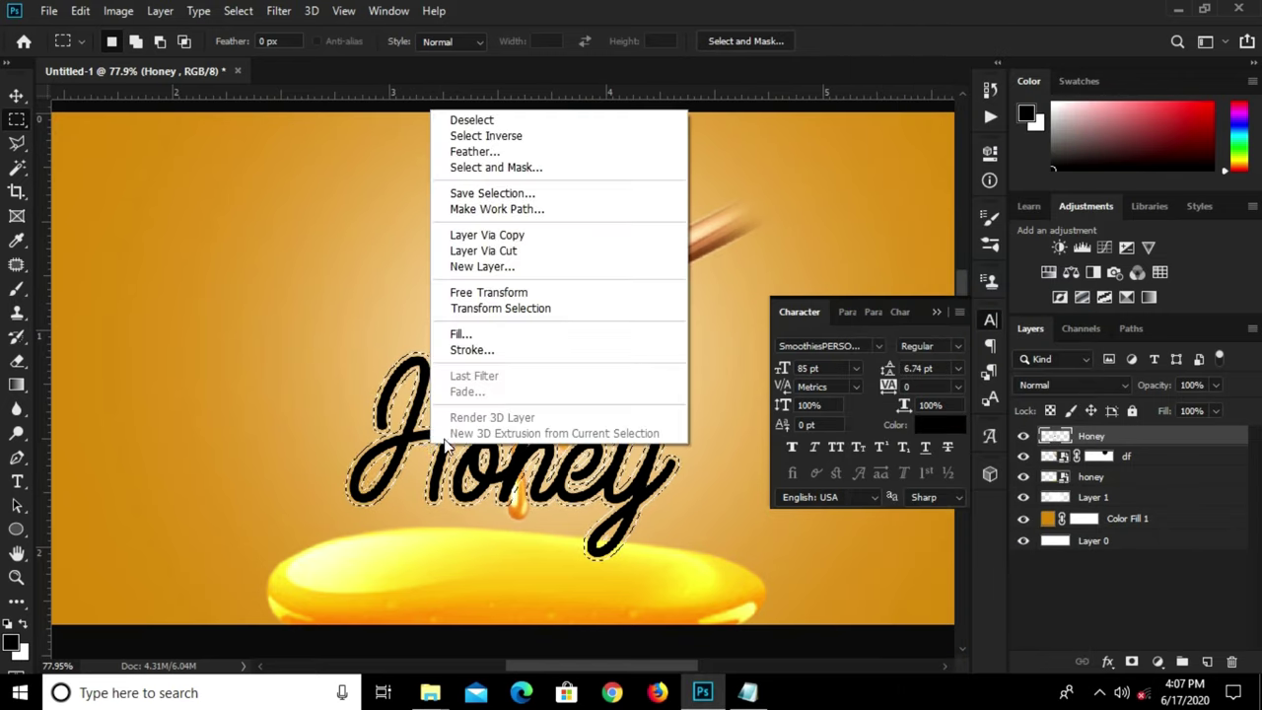
pyautogui.click(467, 350)
pyautogui.click(711, 260)
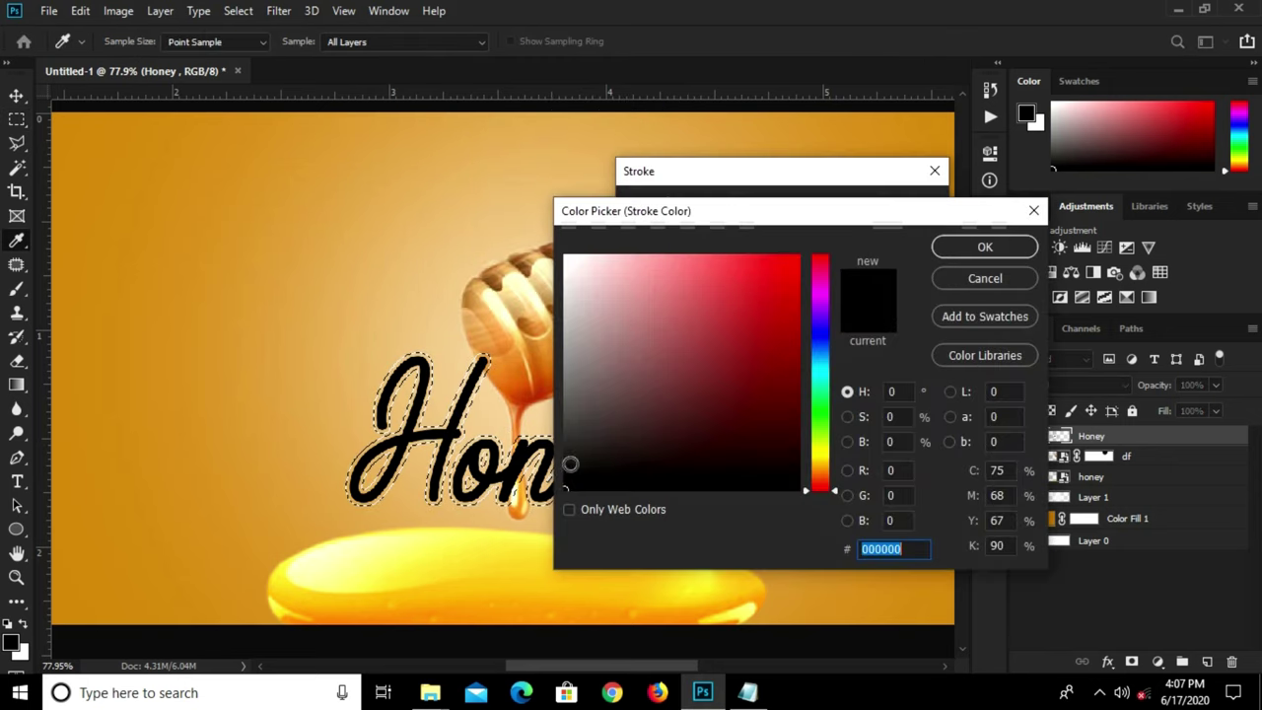
pyautogui.click(984, 247)
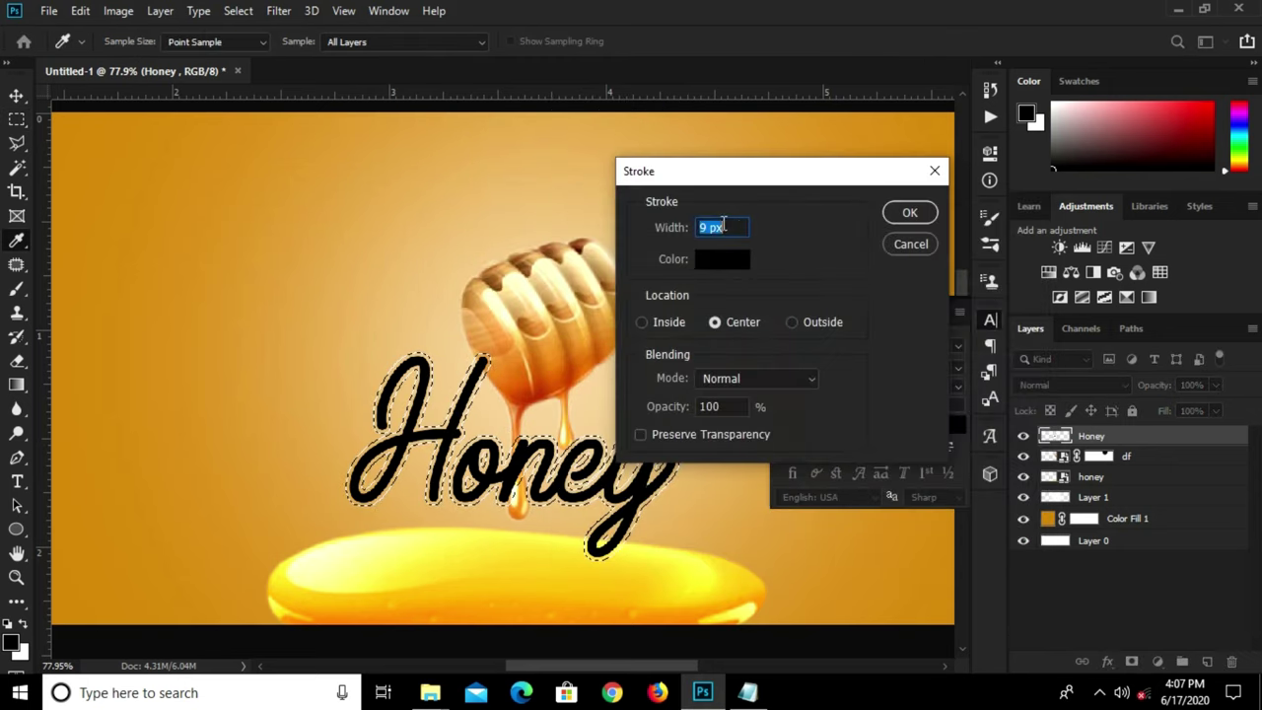
pyautogui.write('4')
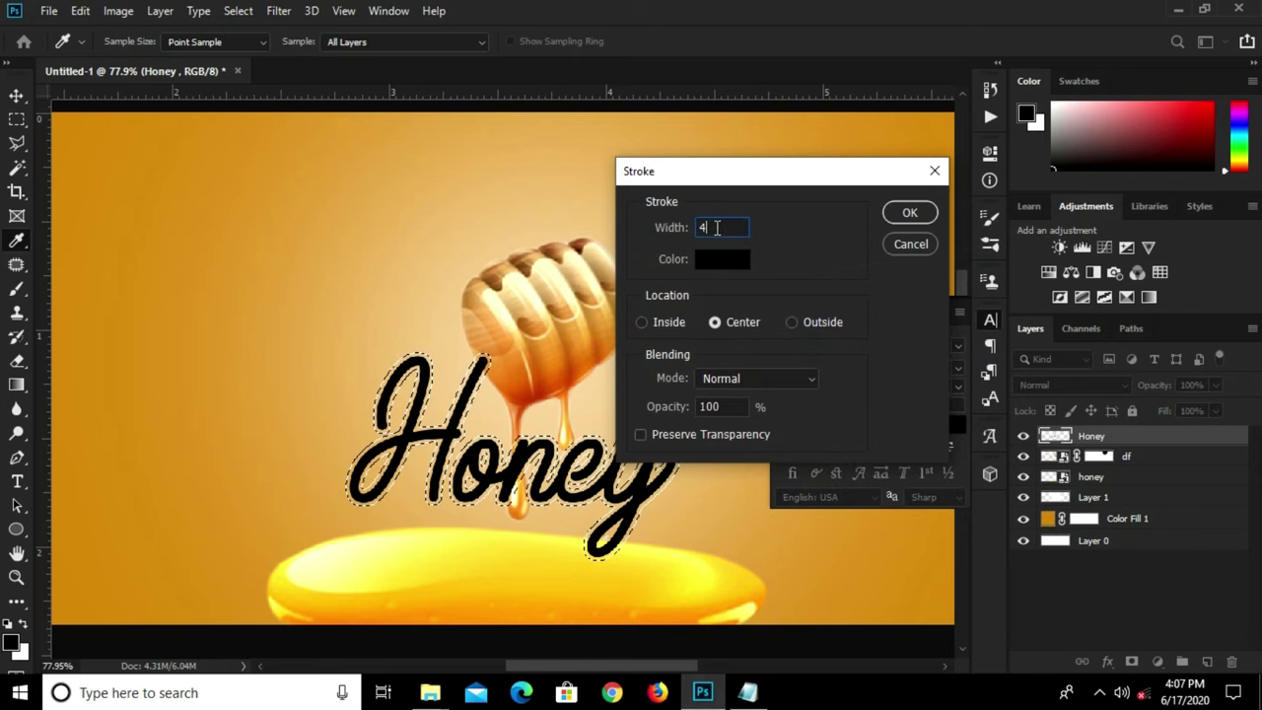
pyautogui.click(902, 215)
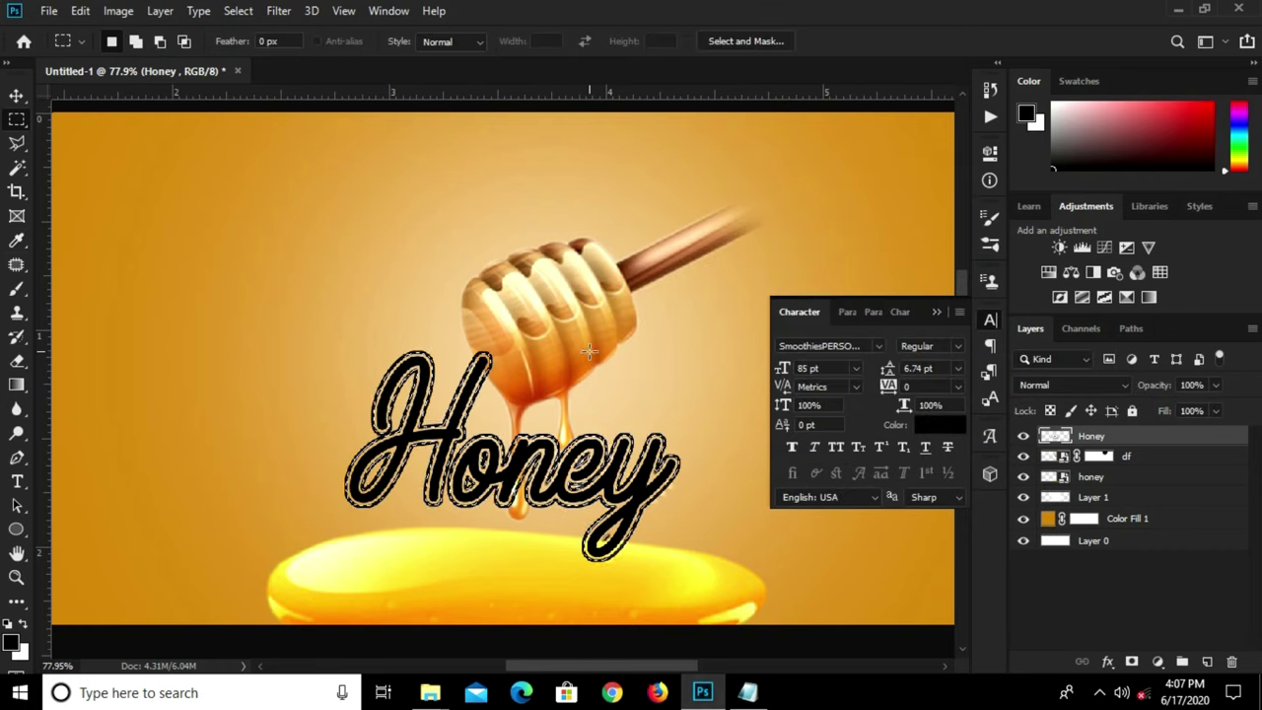
pyautogui.hotkey('ctrl', 'd')
# - Copy the word 'Organic' from the honey label notes in Notepad
pyautogui.press('v')
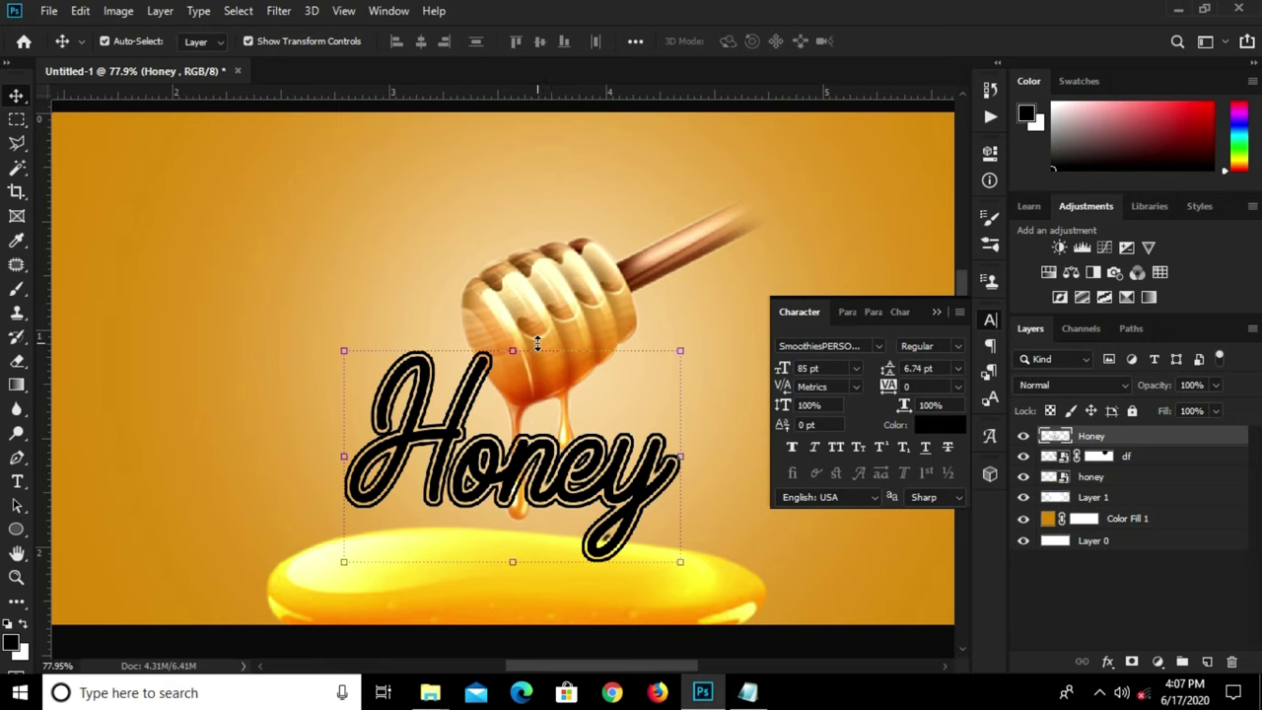
pyautogui.scroll(-2, 537, 331)
pyautogui.scroll(-2, 540, 313)
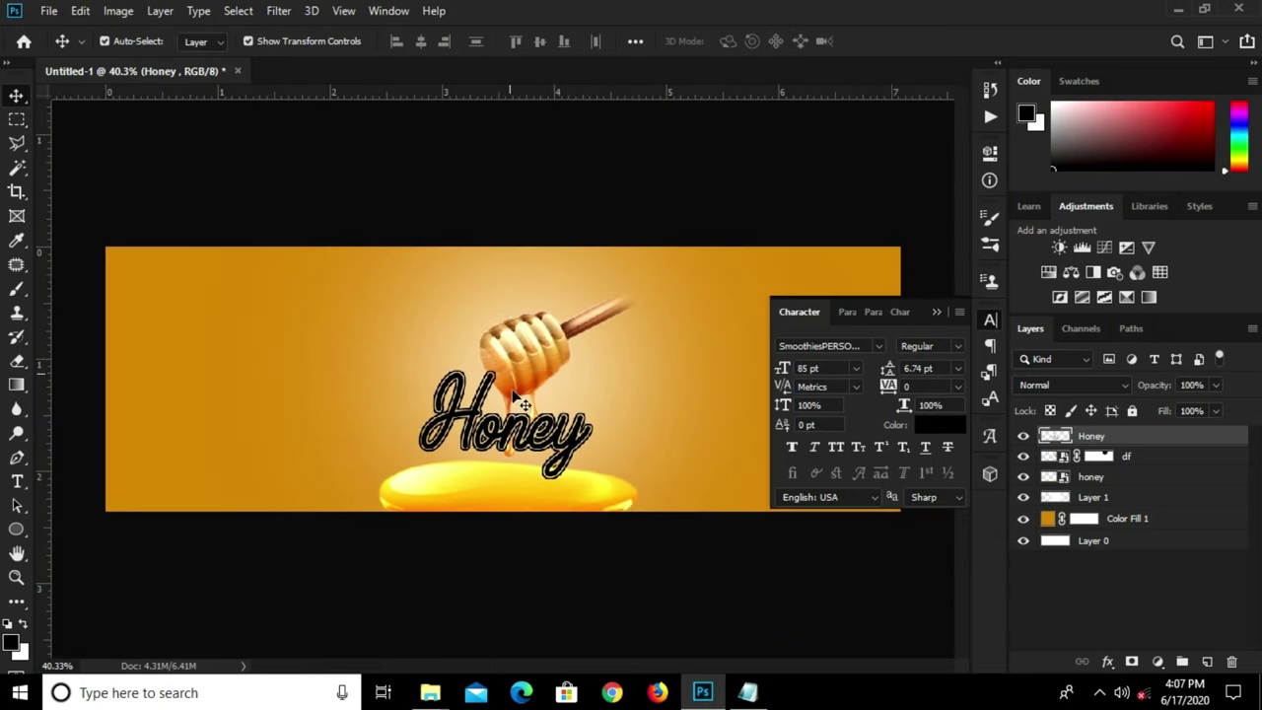
pyautogui.click(522, 418)
pyautogui.scroll(2, 483, 407)
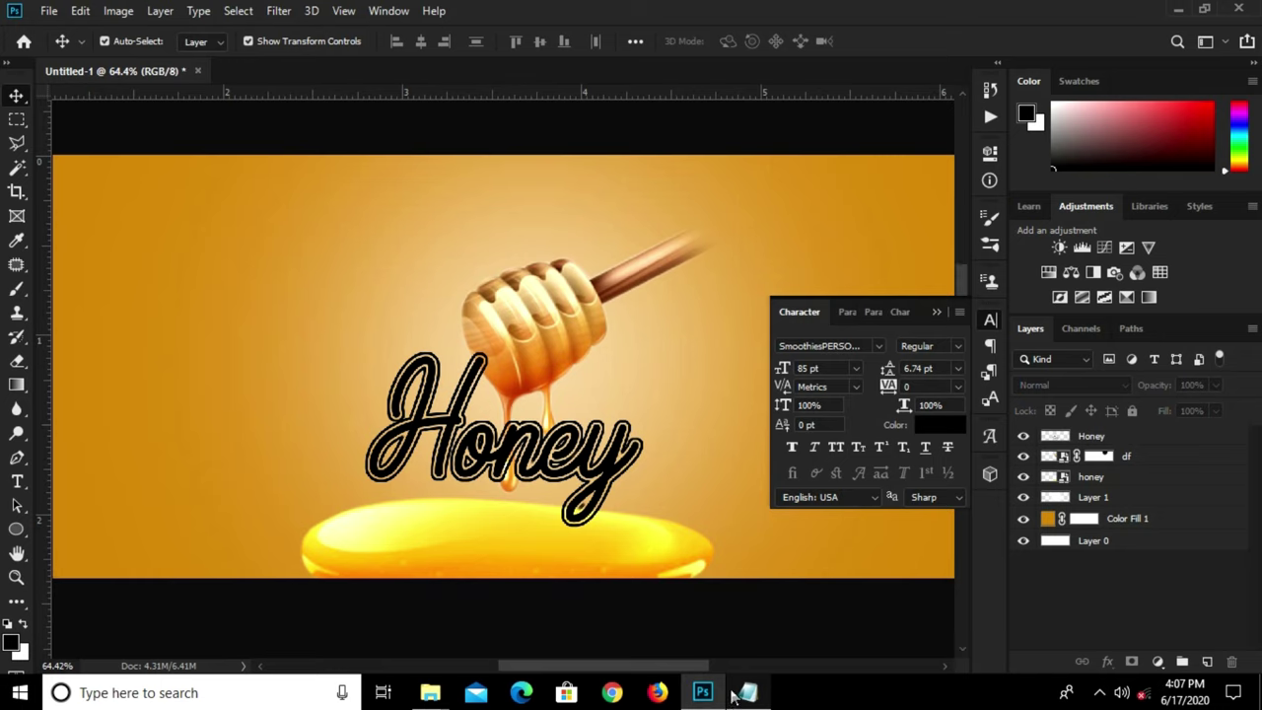
pyautogui.click(746, 692)
pyautogui.moveTo(567, 454); pyautogui.dragTo(509, 451)
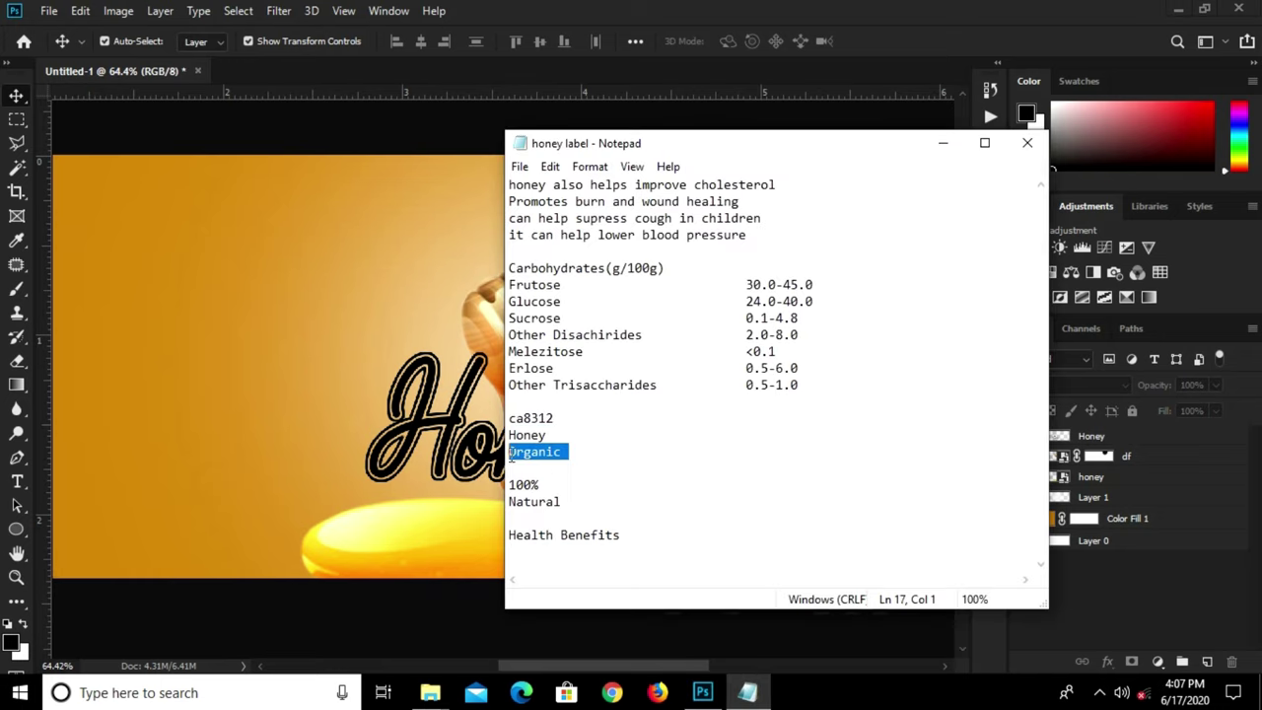
pyautogui.rightClick(511, 451)
pyautogui.click(579, 228)
pyautogui.click(433, 243)
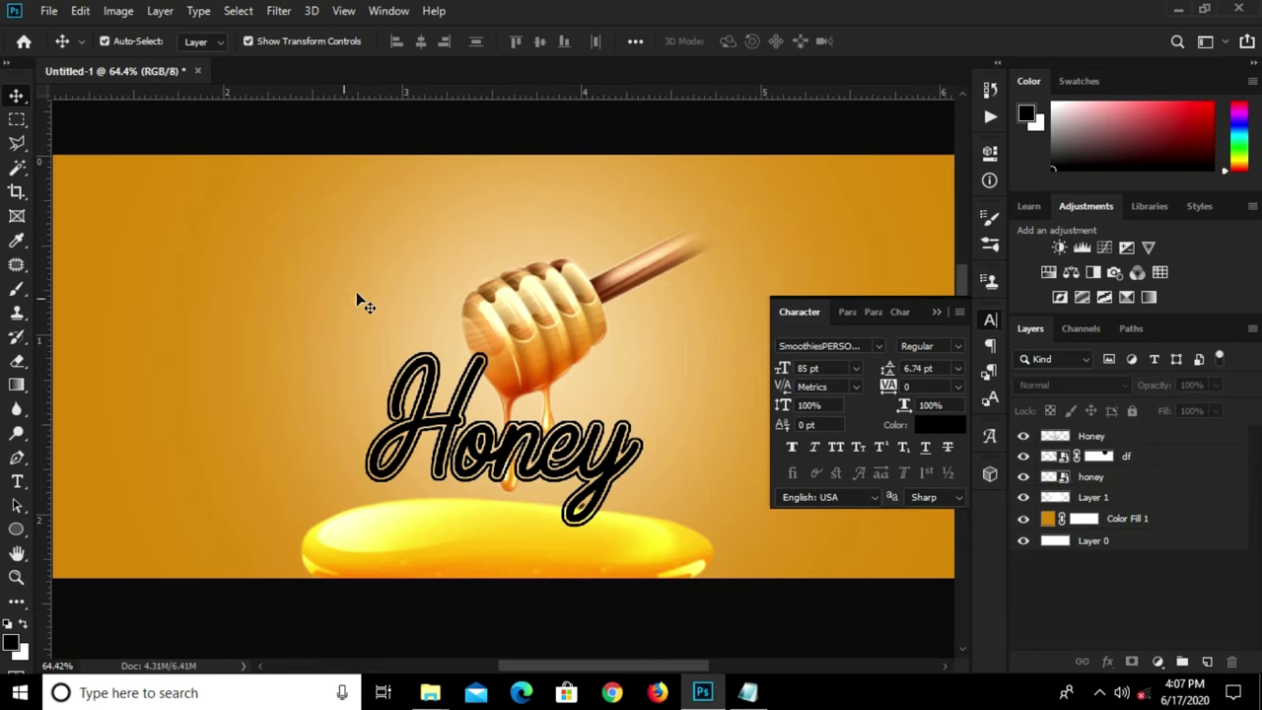
# - Add an 'Organic' text layer in Cocogoose at 10 pt
pyautogui.click(16, 481)
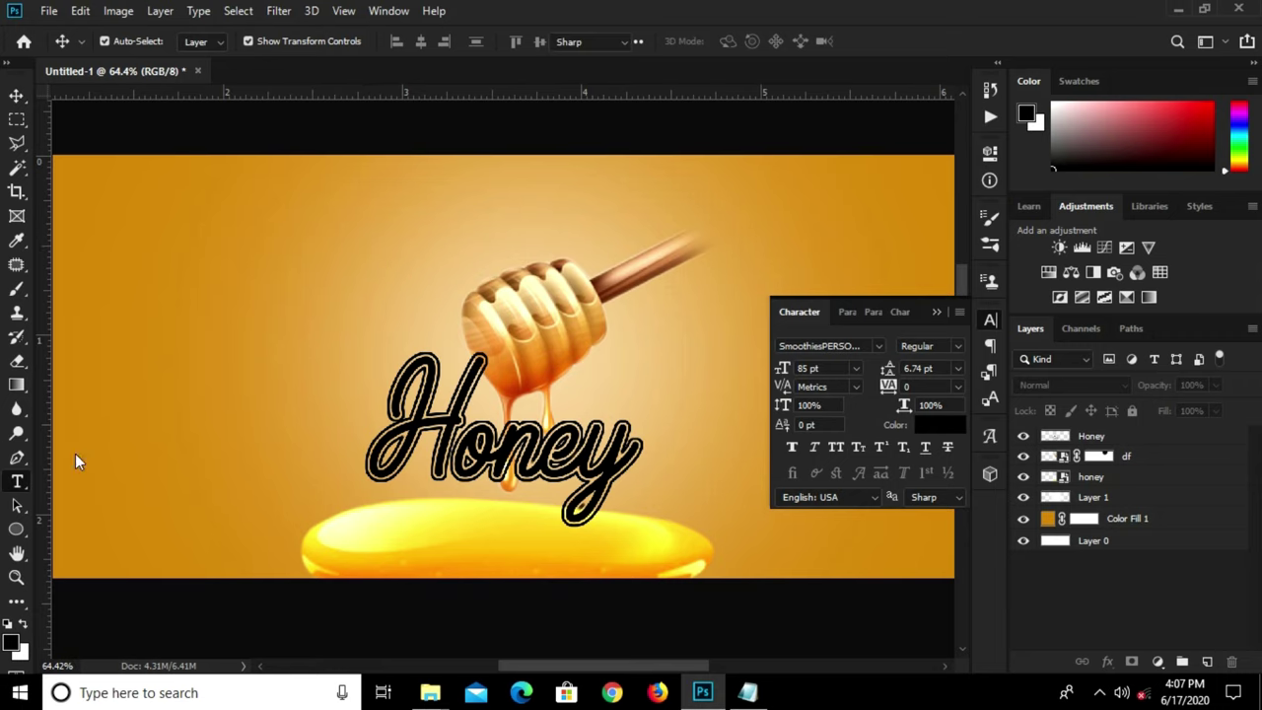
pyautogui.click(878, 347)
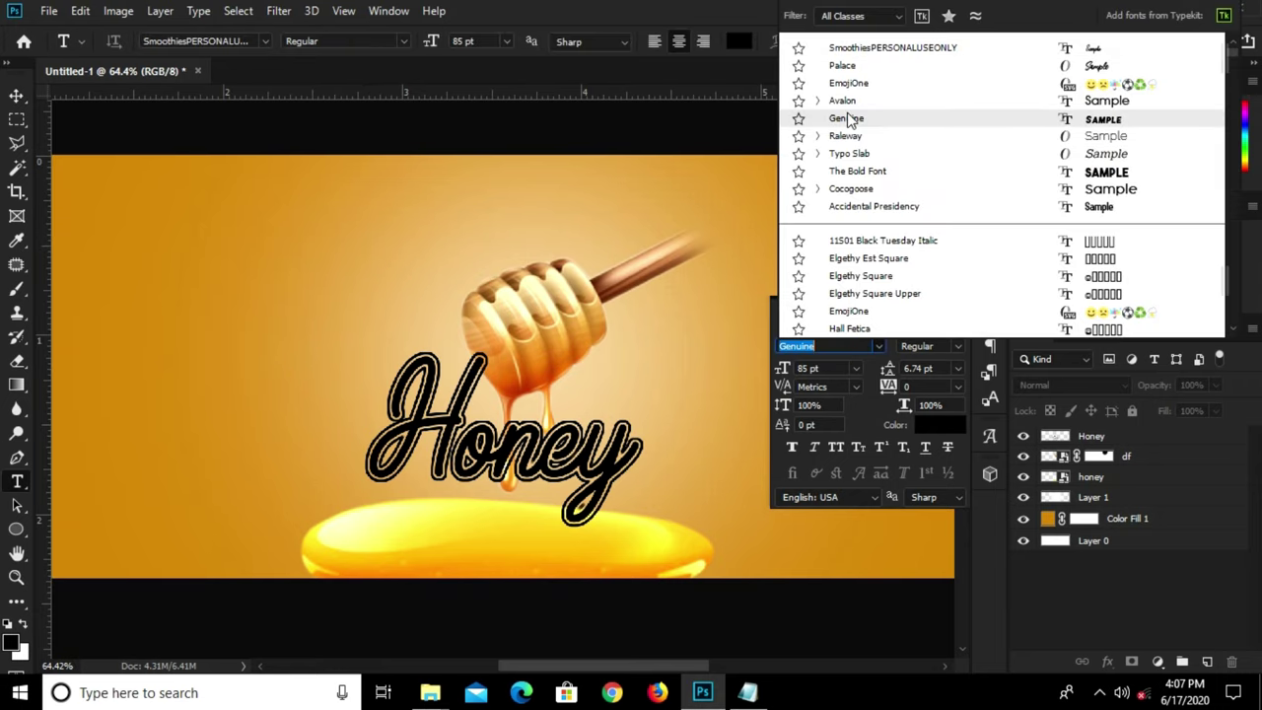
pyautogui.click(853, 190)
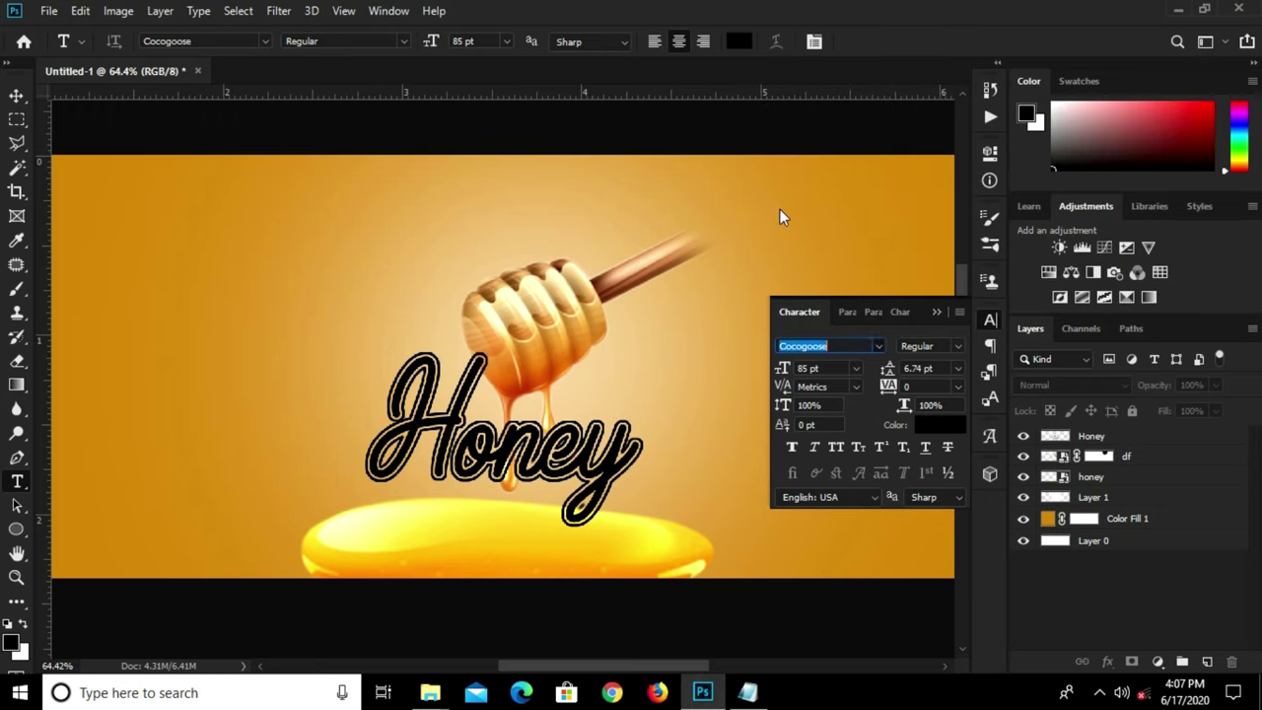
pyautogui.click(236, 287)
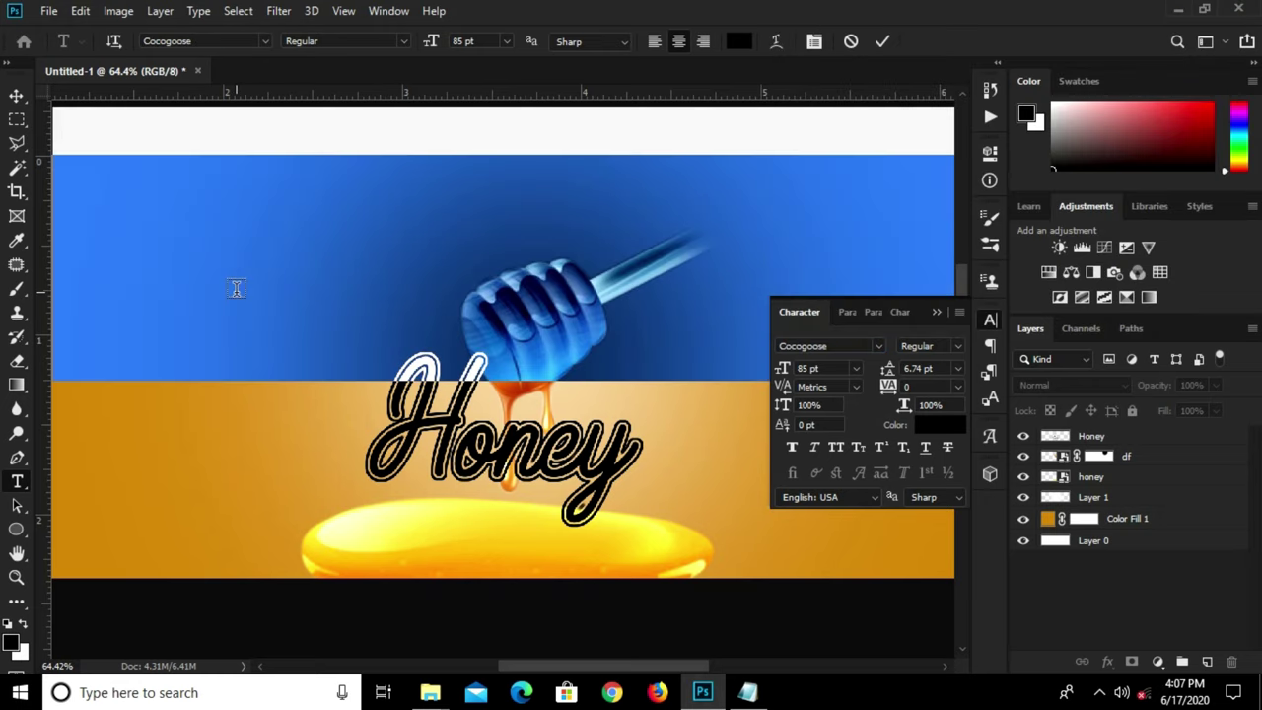
pyautogui.write('Organic')
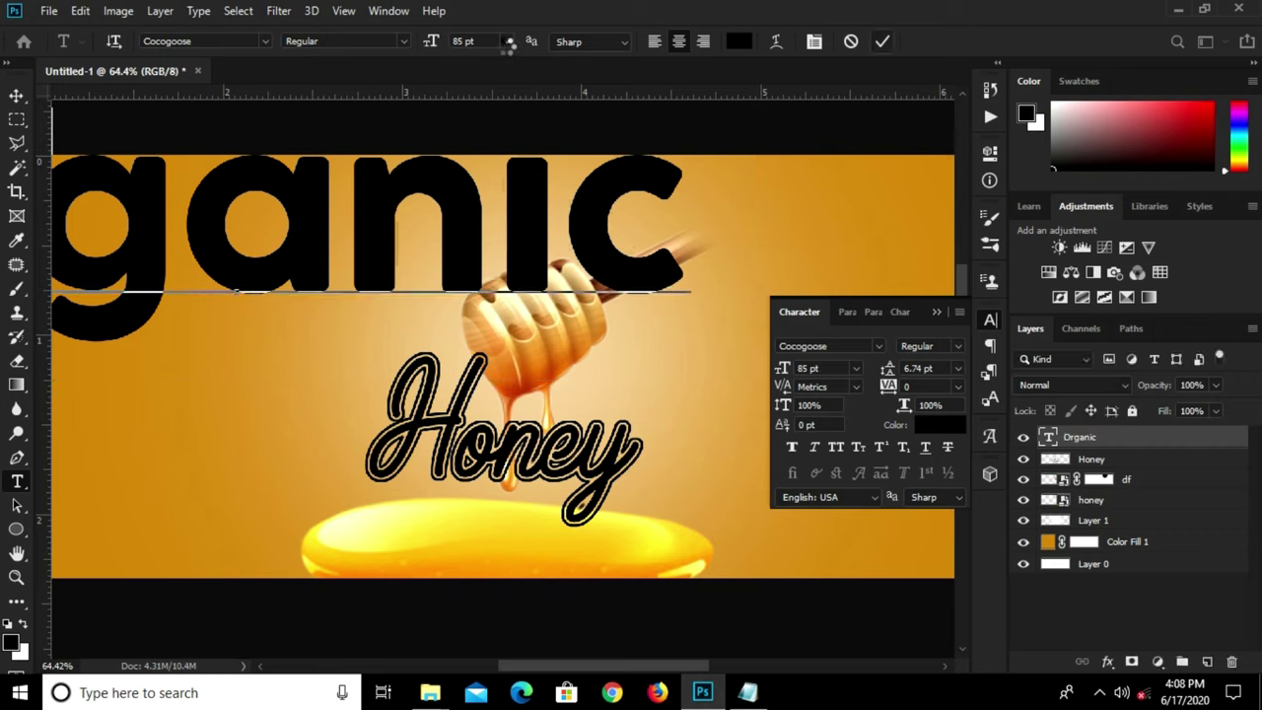
pyautogui.click(509, 42)
pyautogui.click(471, 122)
pyautogui.click(296, 233)
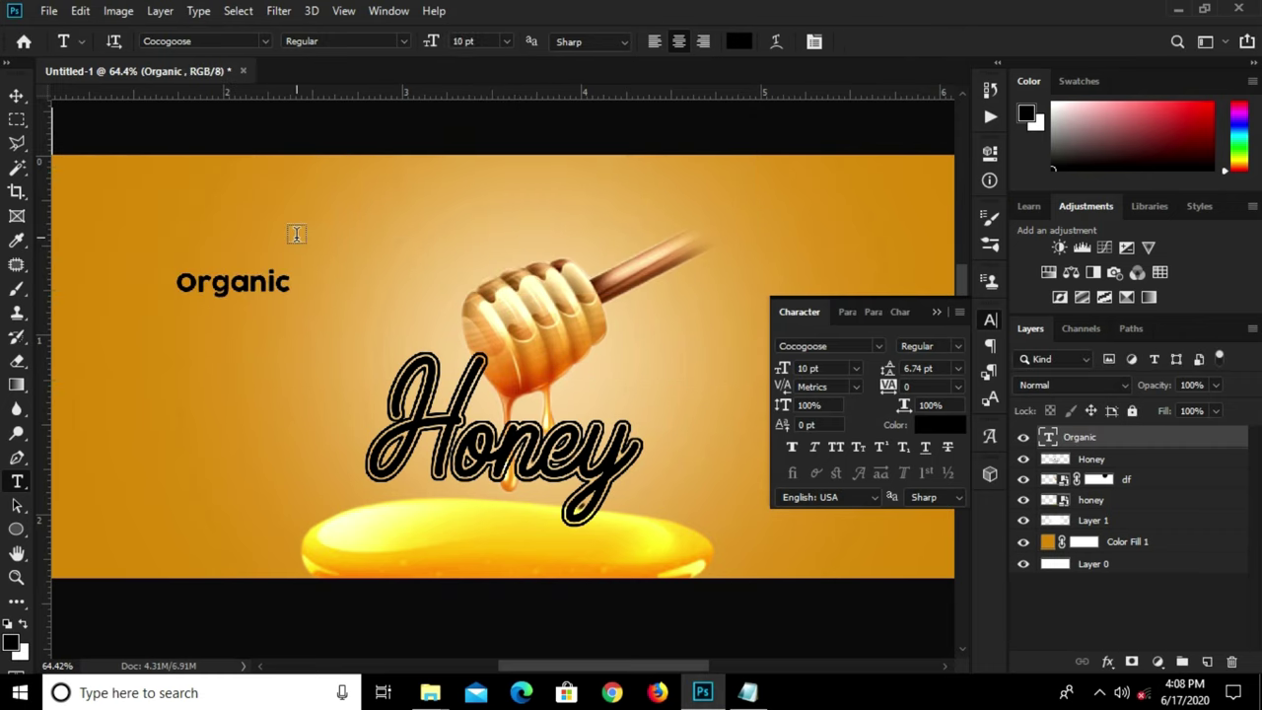
# - Move Organic to just above the Honey lettering, then select Layer 1
pyautogui.press('v')
pyautogui.moveTo(232, 284); pyautogui.dragTo(567, 410)
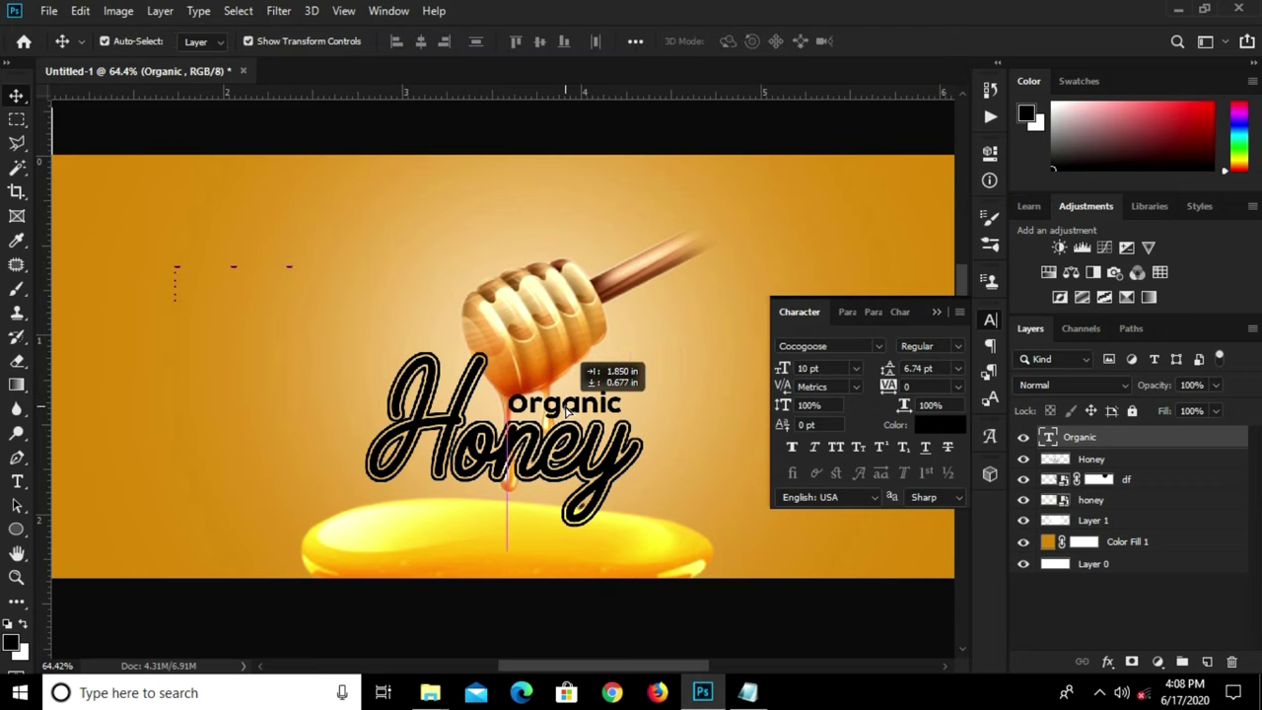
pyautogui.moveTo(564, 332); pyautogui.dragTo(567, 333)
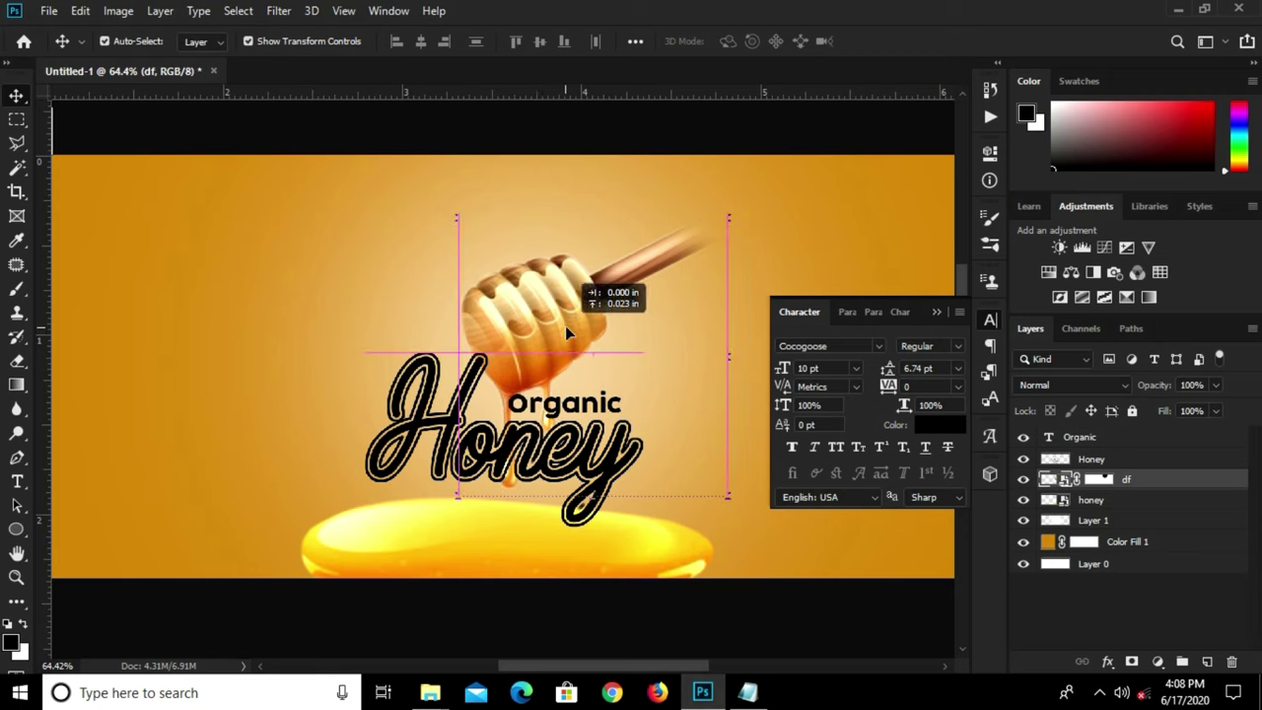
pyautogui.click(245, 302)
pyautogui.click(566, 409)
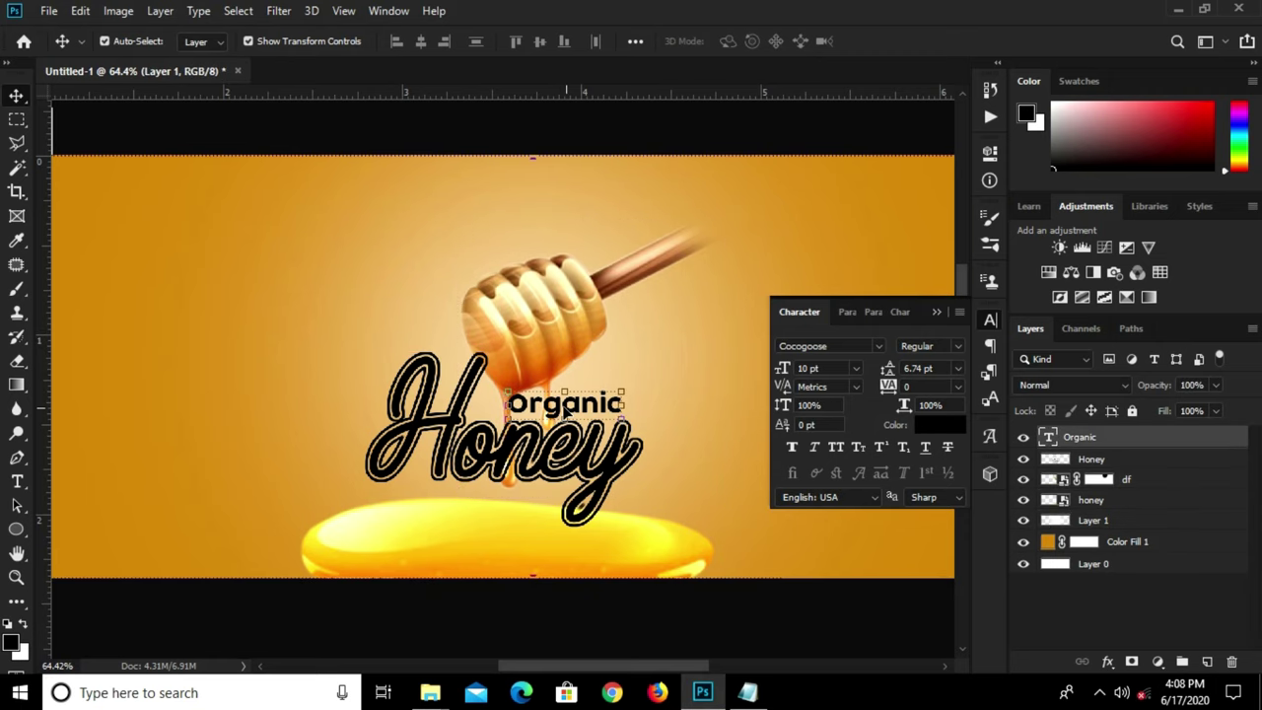
pyautogui.scroll(2, 567, 412)
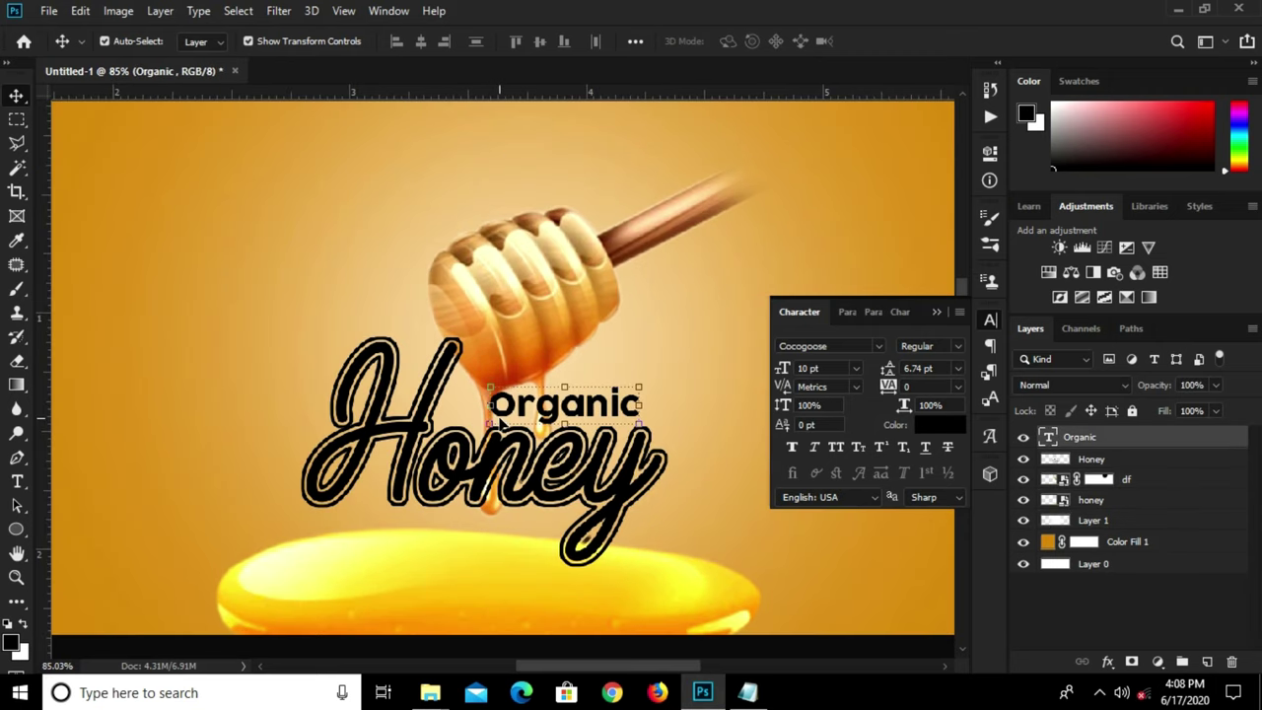
pyautogui.click(155, 446)
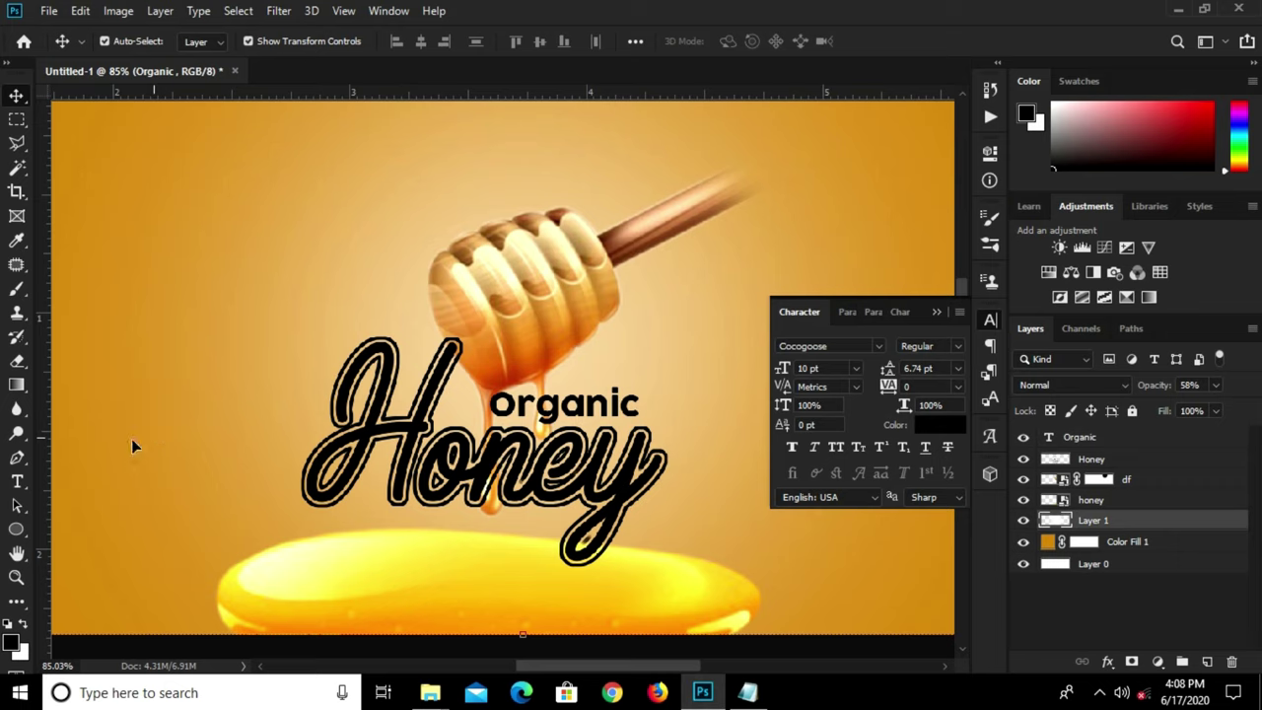
pyautogui.click(20, 533)
# - Draw a black rounded rectangle over Organic, enlarge it, and stack Organic above it
pyautogui.click(108, 547)
pyautogui.moveTo(652, 393); pyautogui.dragTo(476, 425)
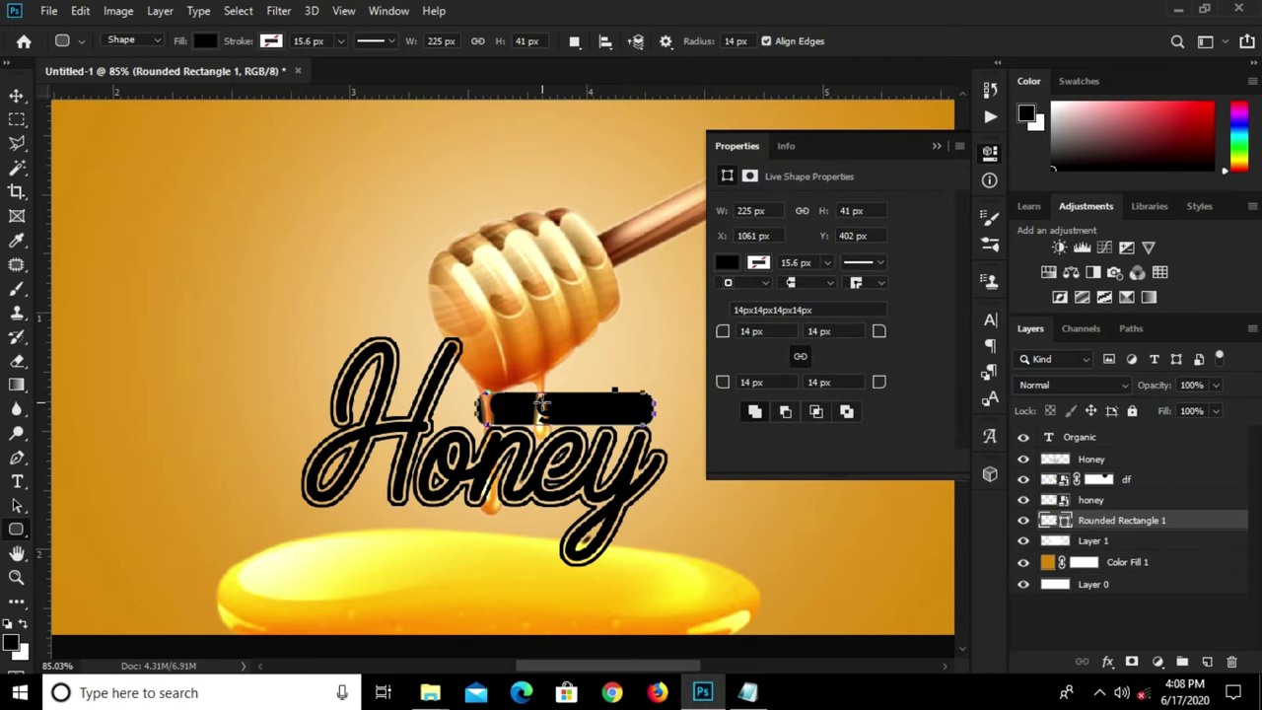
pyautogui.press('v')
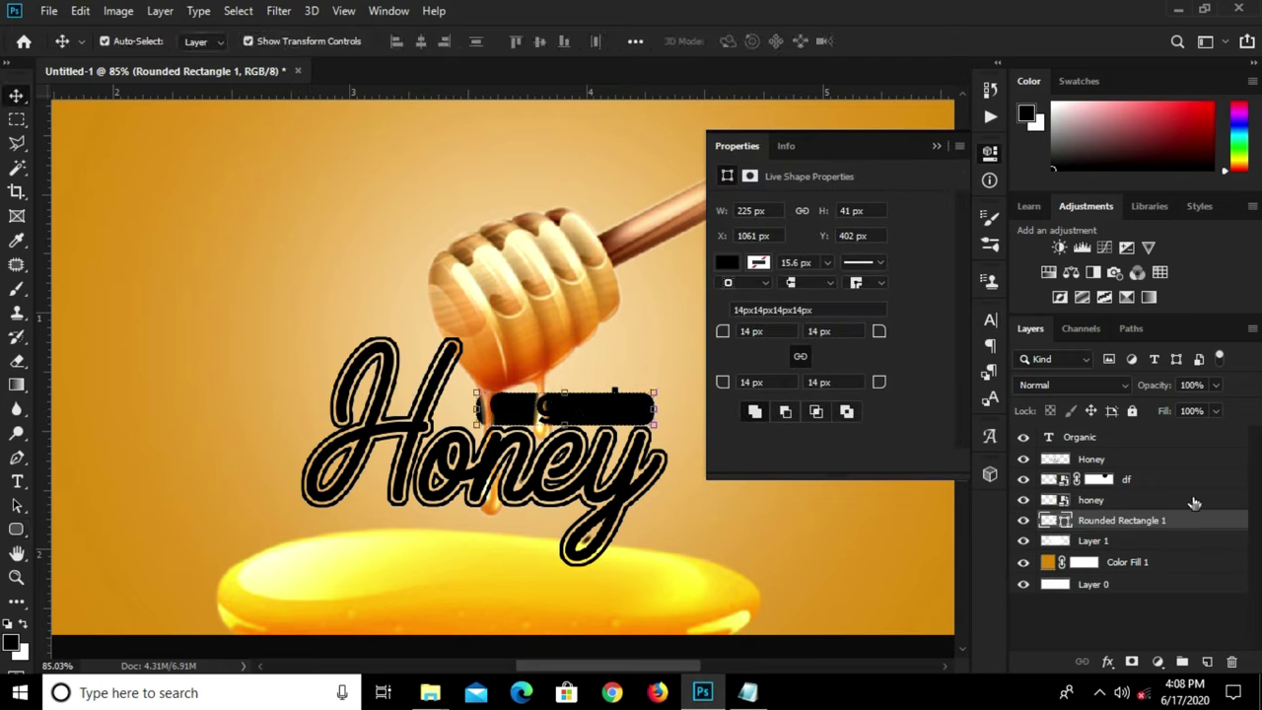
pyautogui.moveTo(1158, 526); pyautogui.dragTo(1134, 434)
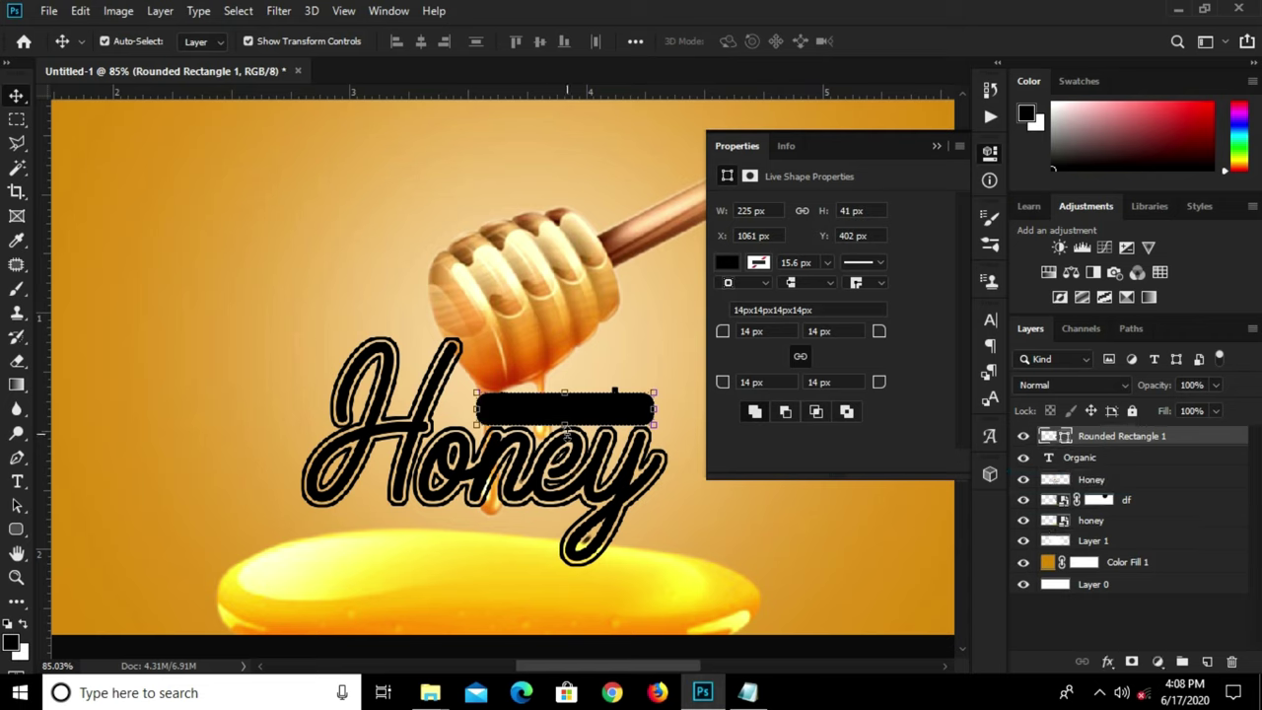
pyautogui.moveTo(532, 414); pyautogui.dragTo(536, 405)
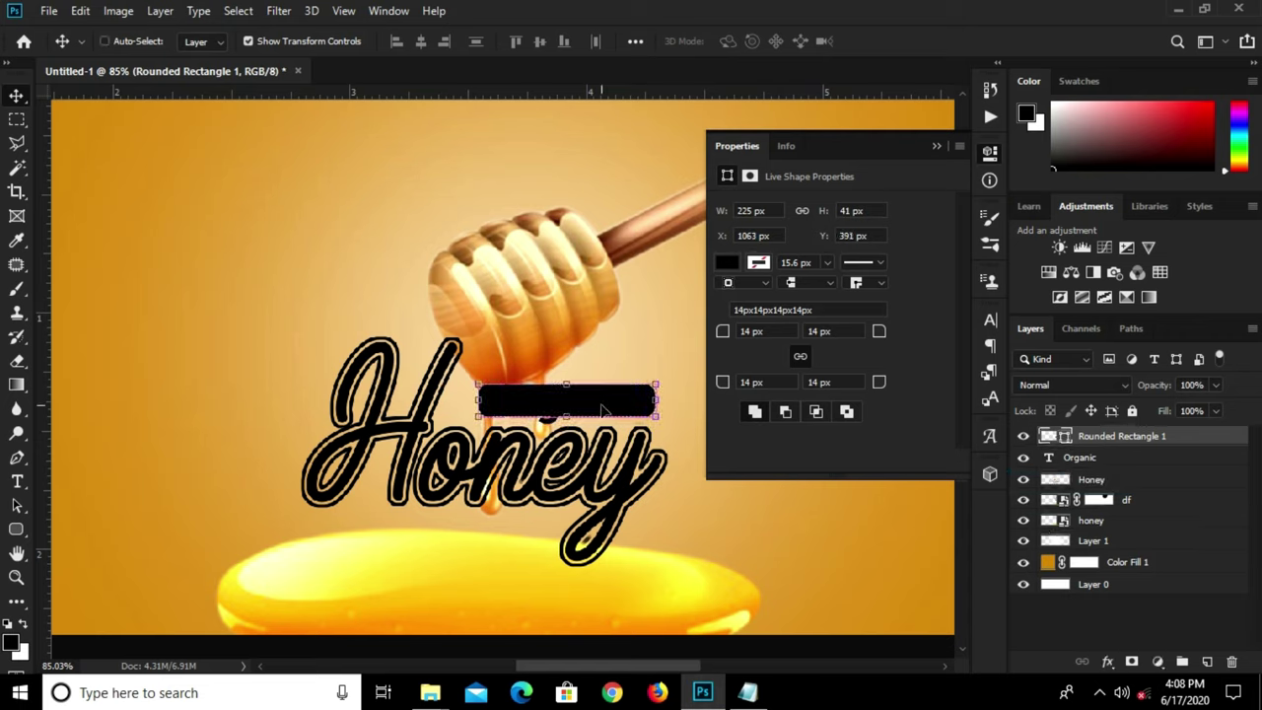
pyautogui.hotkey('ctrl', 't')
pyautogui.moveTo(654, 415); pyautogui.dragTo(669, 425)
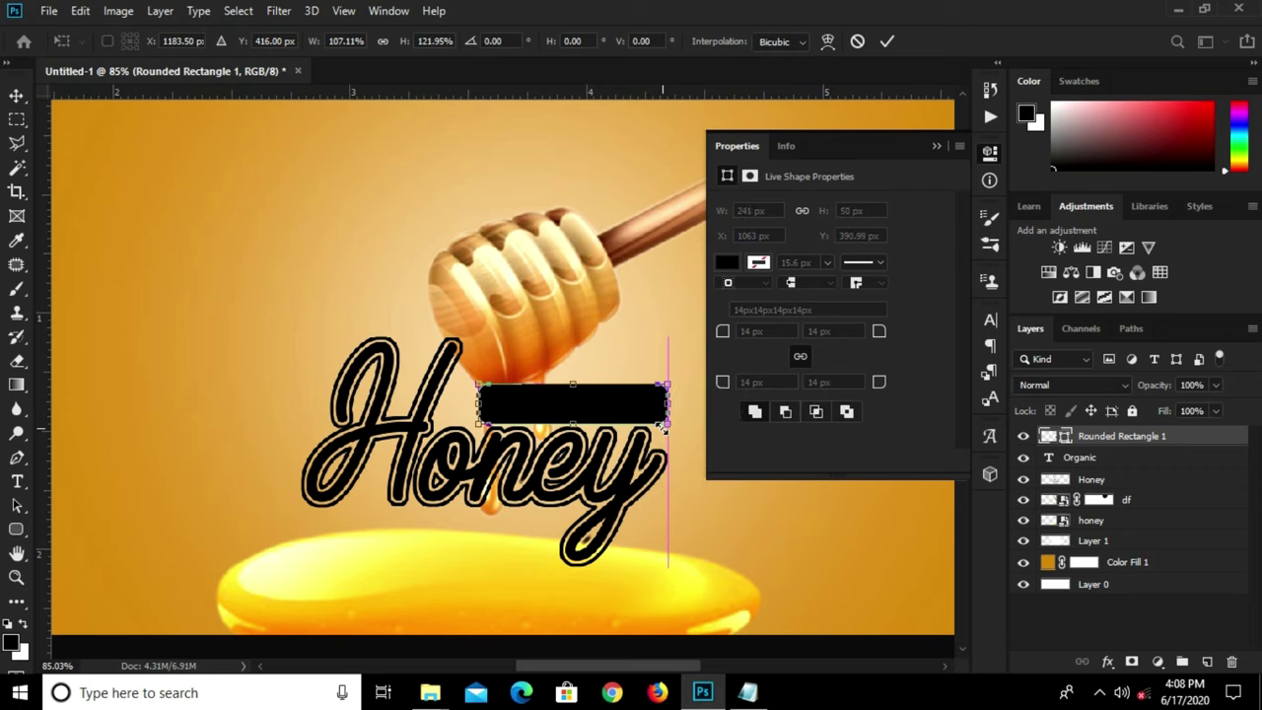
pyautogui.click(887, 41)
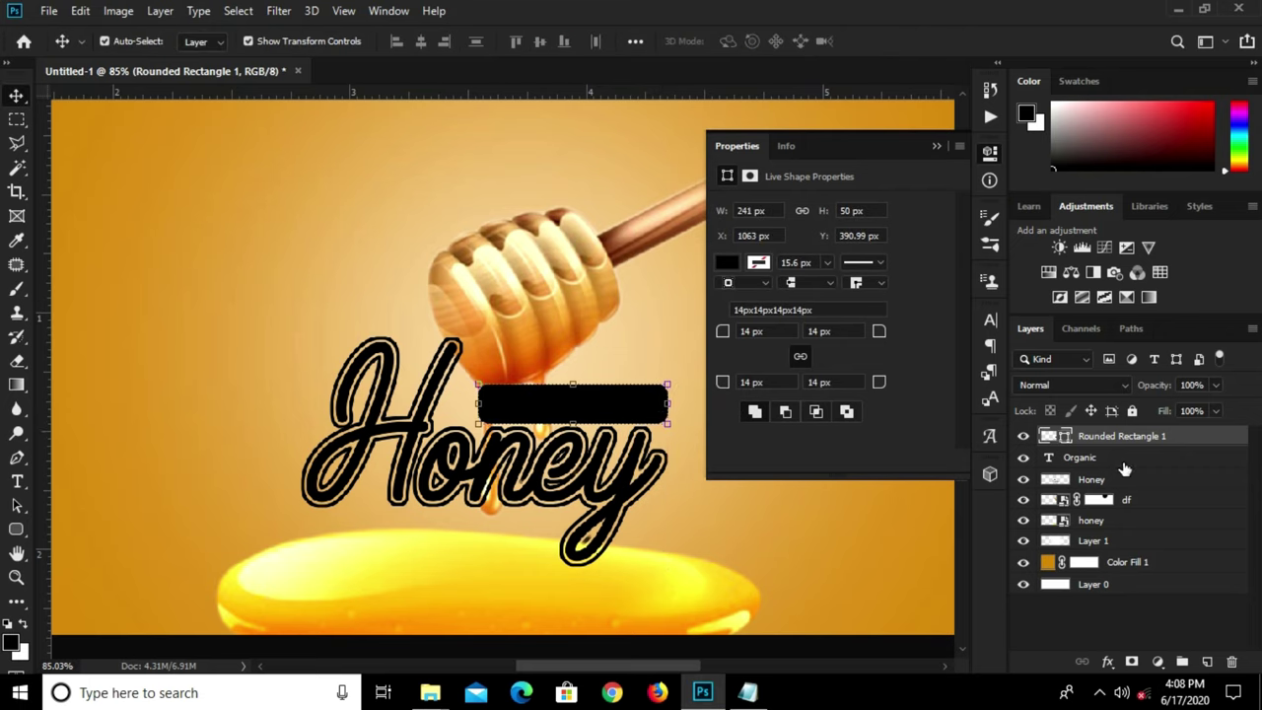
pyautogui.moveTo(1114, 458); pyautogui.dragTo(1045, 437)
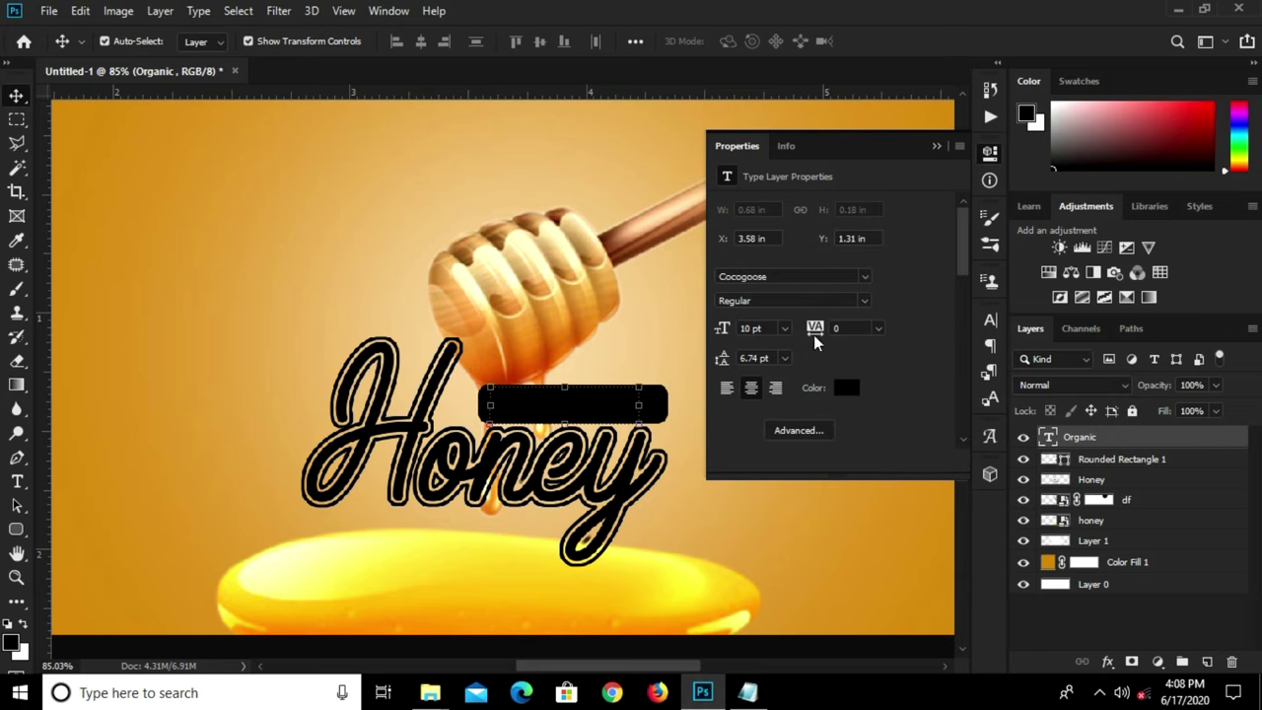
# - Colour the Organic text amber (#d19433) and nudge it onto the black tag
pyautogui.click(845, 387)
pyautogui.click(206, 366)
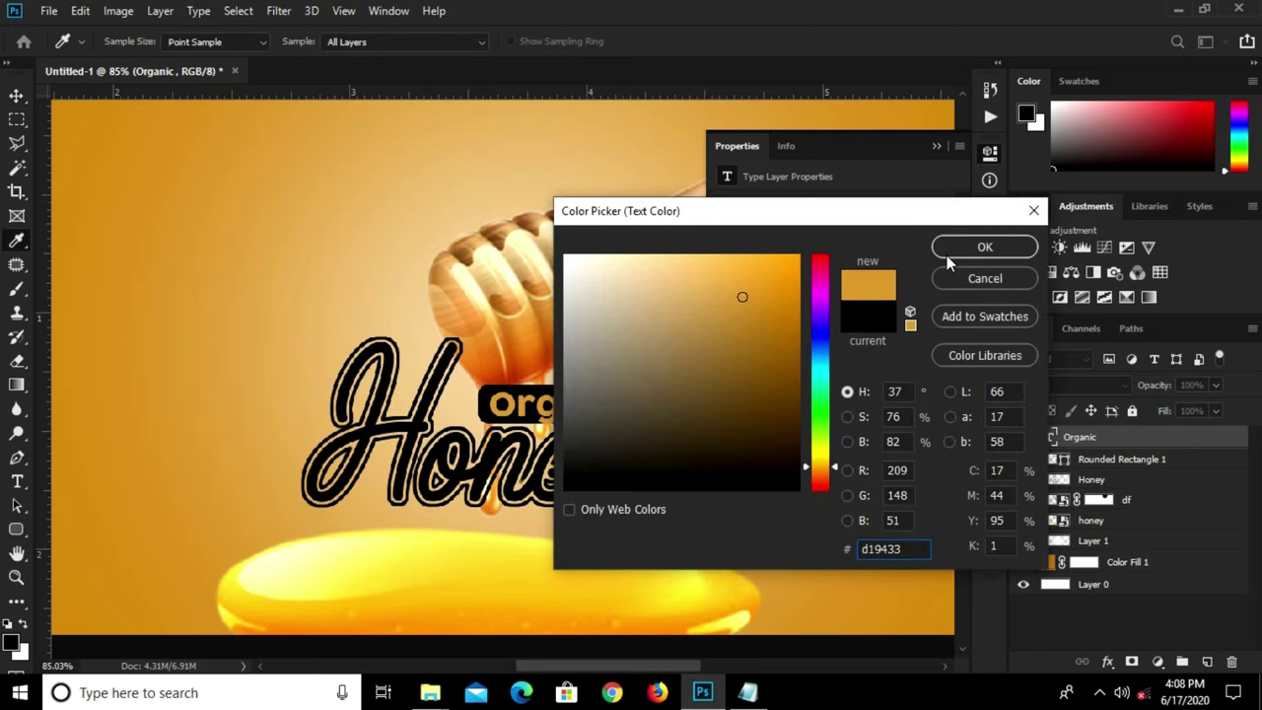
pyautogui.click(983, 245)
pyautogui.scroll(-2, 552, 363)
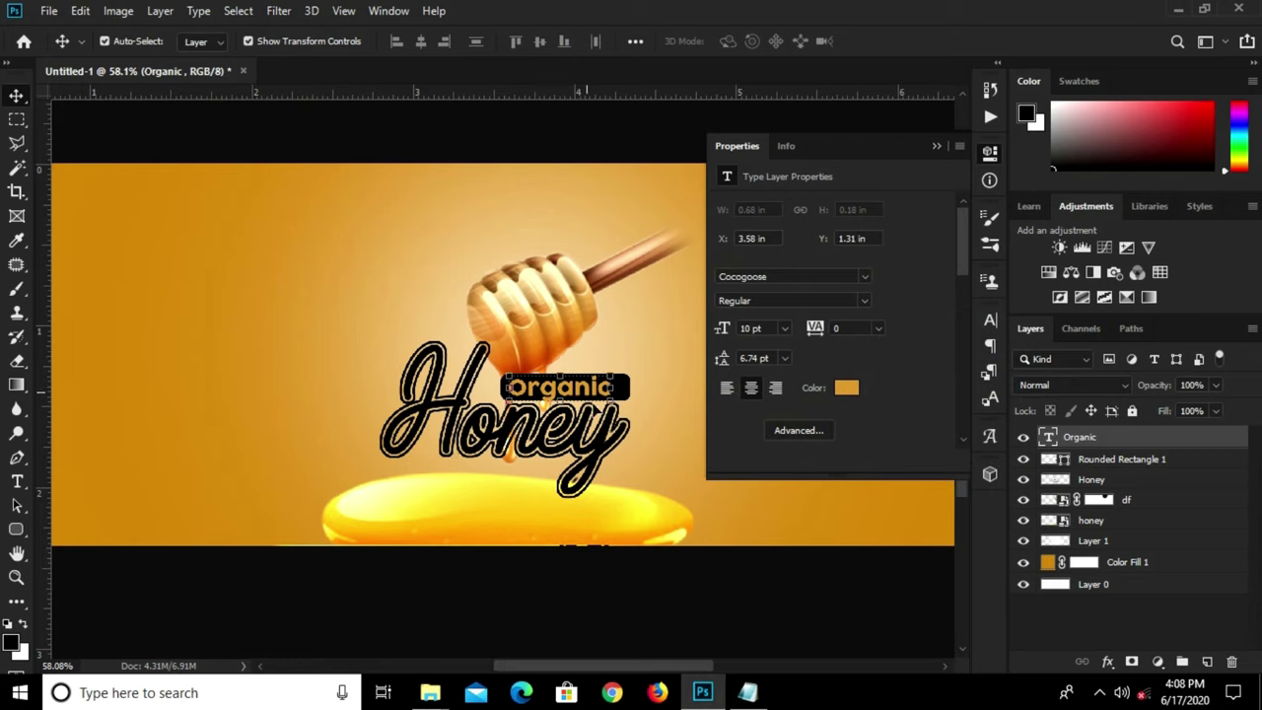
pyautogui.click(847, 391)
pyautogui.click(81, 193)
pyautogui.click(976, 249)
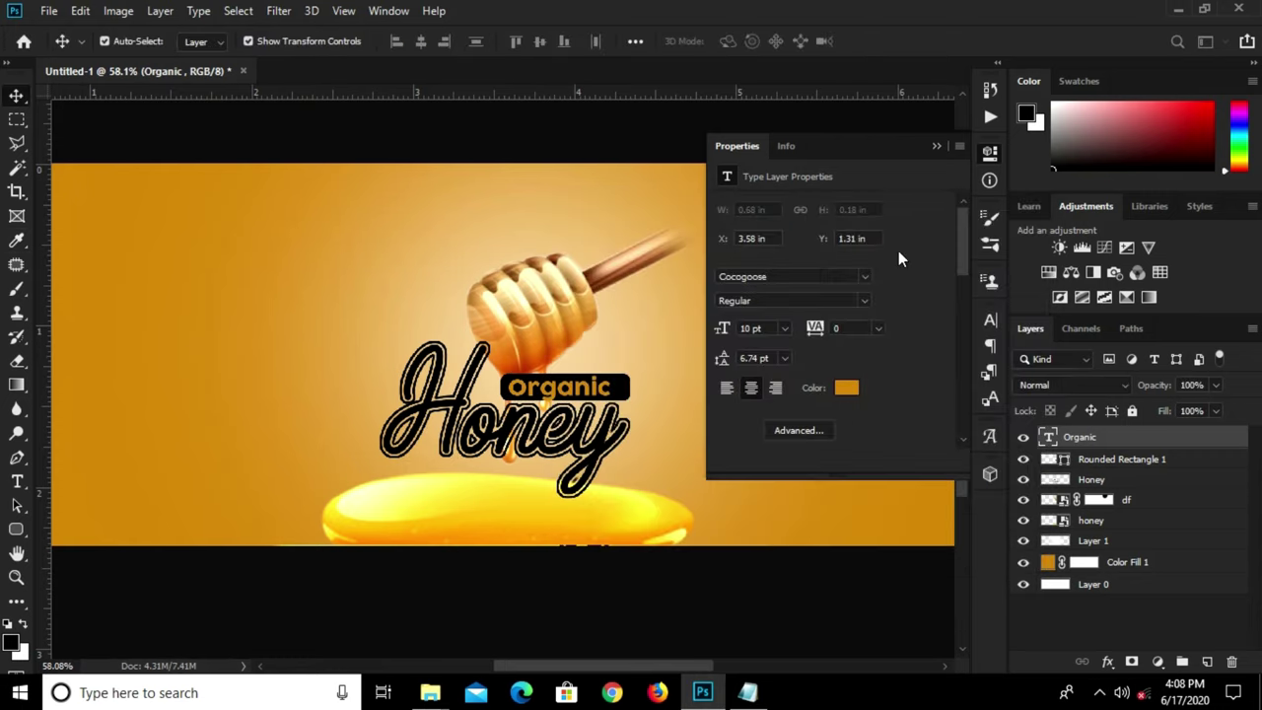
pyautogui.click(936, 148)
pyautogui.scroll(2, 572, 365)
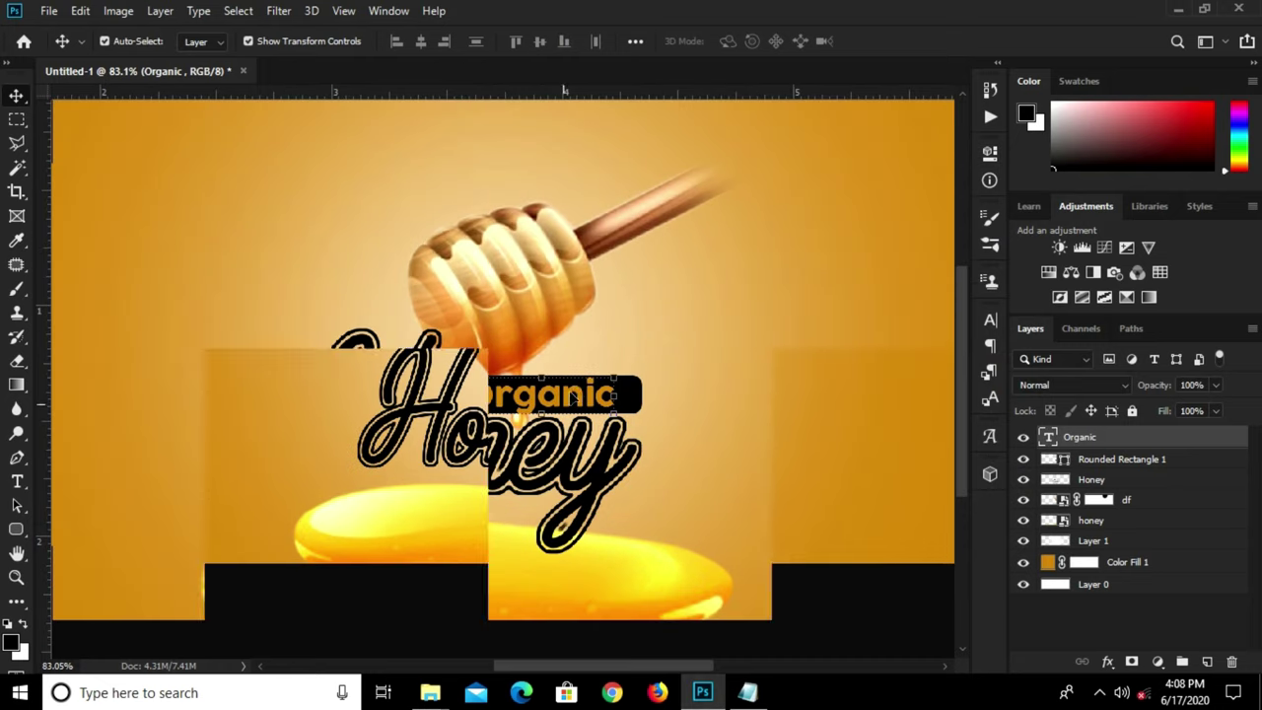
pyautogui.moveTo(579, 391); pyautogui.dragTo(589, 393)
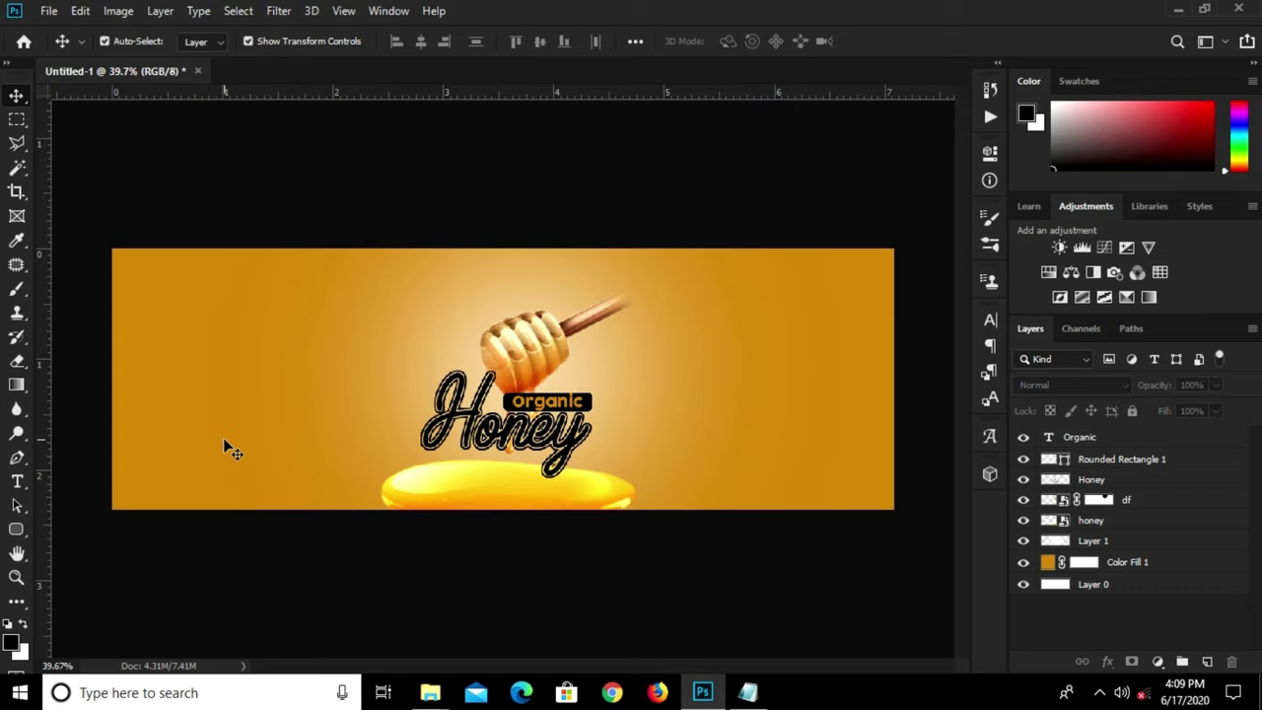
# - Draw a wide white-filled rounded bar at the label's upper left
pyautogui.click(16, 530)
pyautogui.rightClick(16, 530)
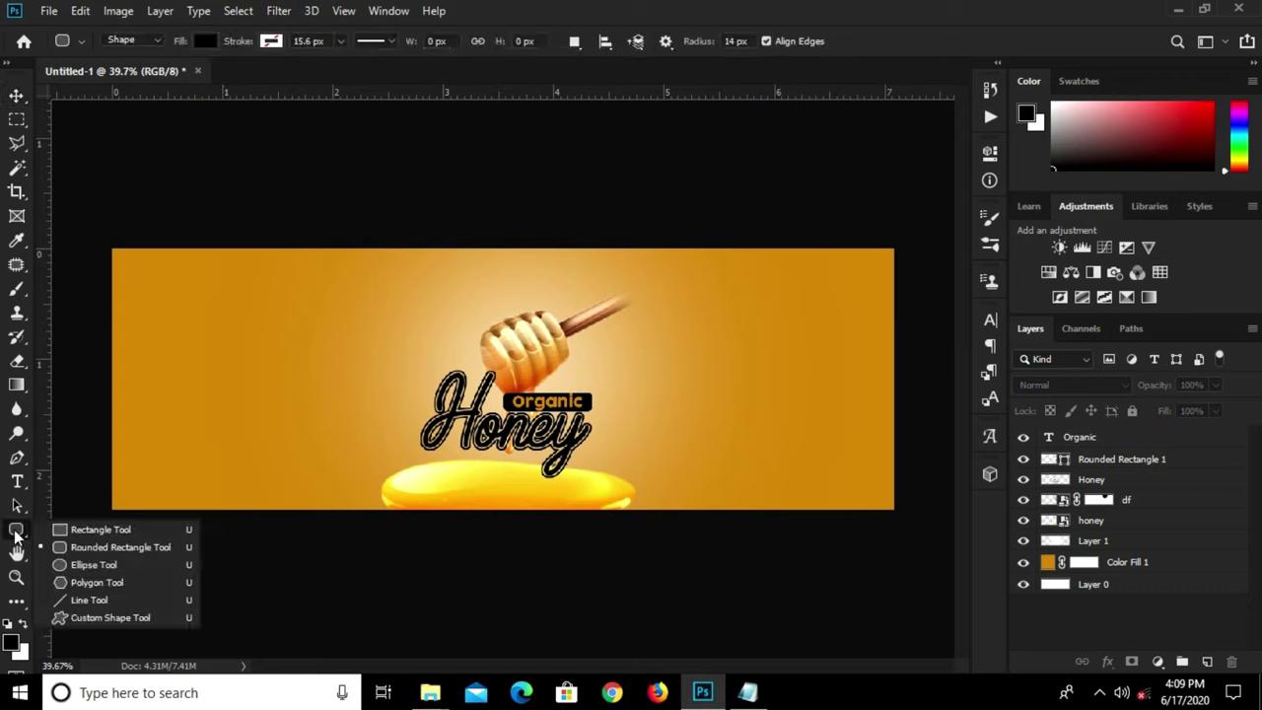
pyautogui.click(61, 548)
pyautogui.moveTo(148, 301); pyautogui.dragTo(319, 322)
pyautogui.click(209, 41)
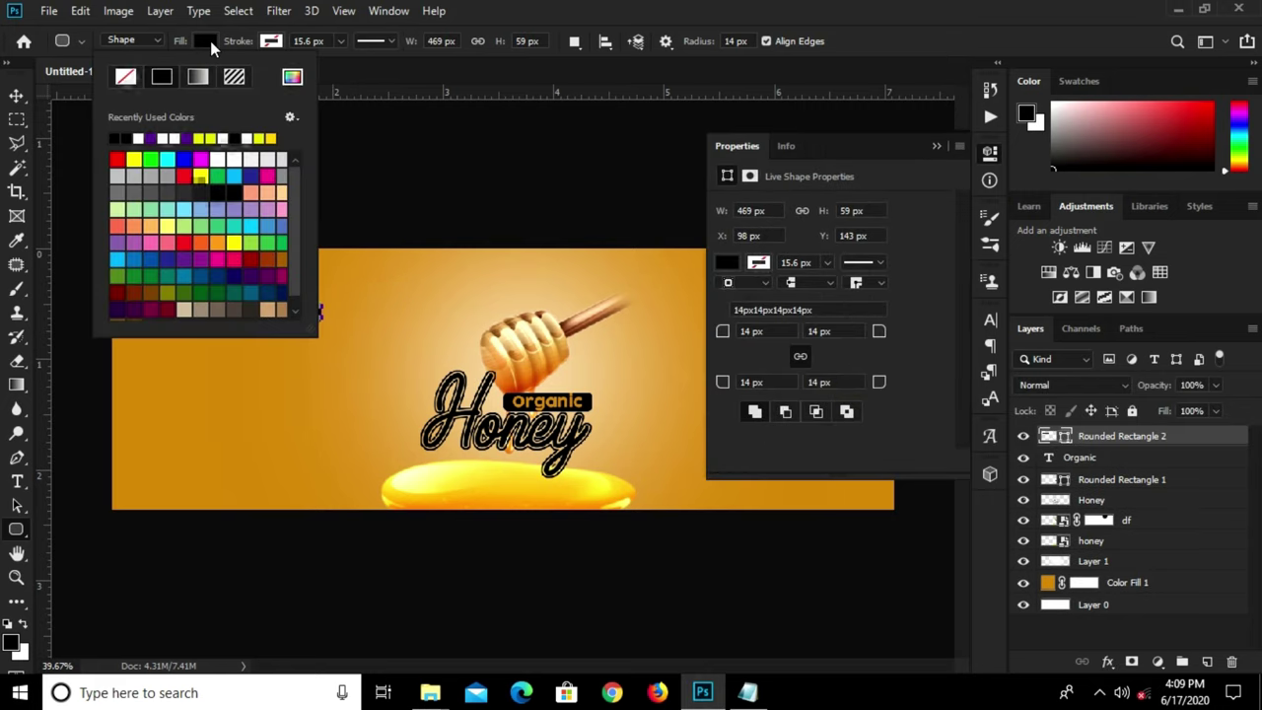
pyautogui.click(138, 138)
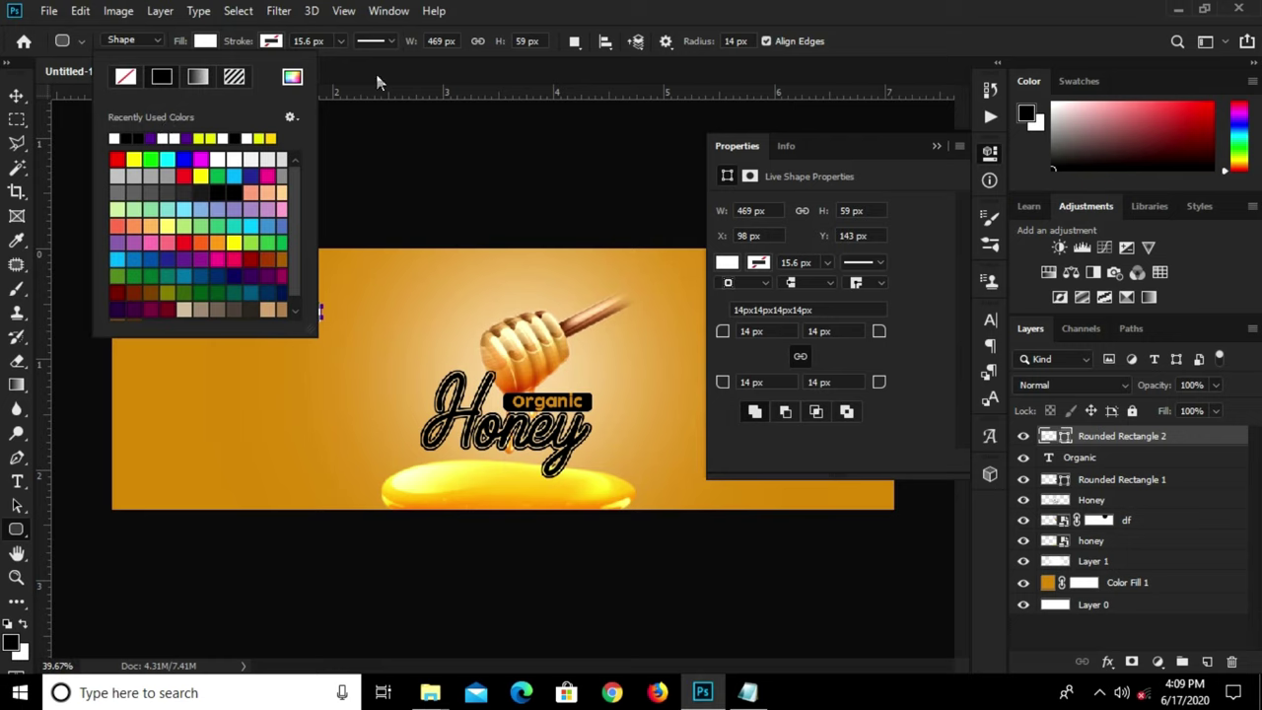
pyautogui.click(483, 10)
pyautogui.press('v')
pyautogui.click(290, 227)
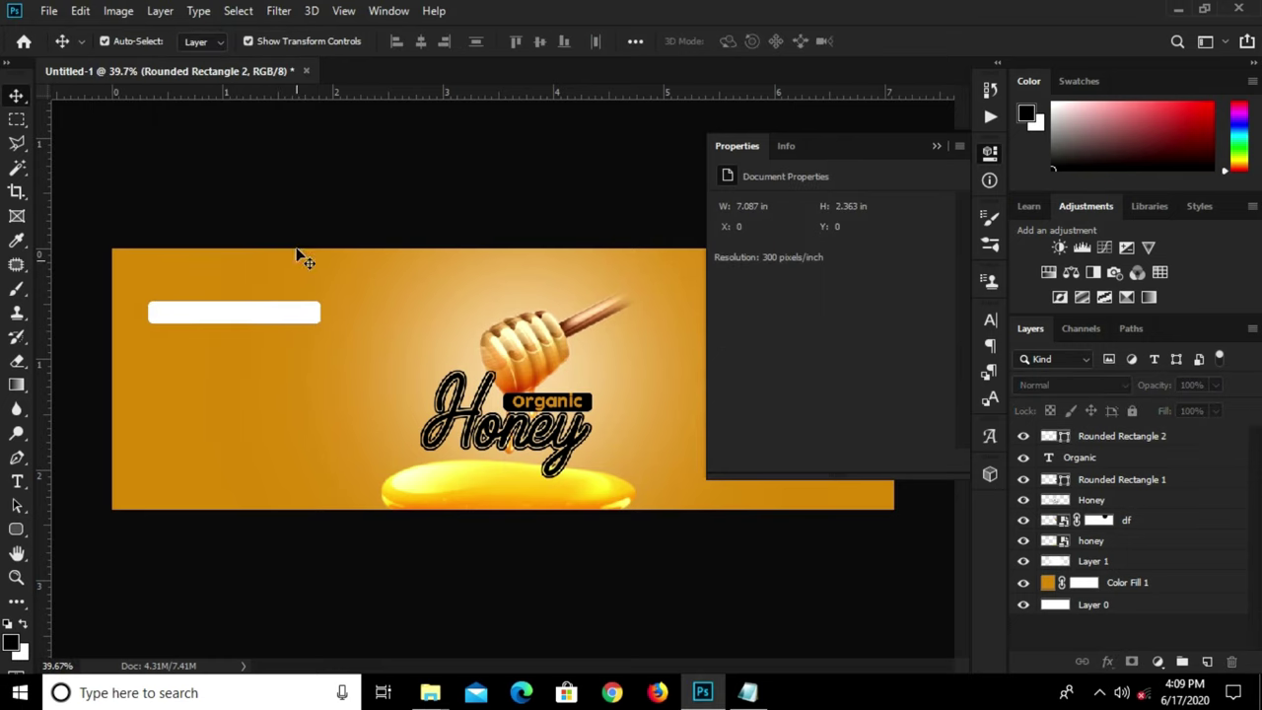
pyautogui.click(936, 146)
# - Copy the 'Health Benefits' line from the honey label notes
pyautogui.click(748, 692)
pyautogui.moveTo(621, 534); pyautogui.dragTo(505, 534)
pyautogui.rightClick(520, 532)
pyautogui.click(562, 307)
pyautogui.click(178, 395)
# - Paste 'Health Benefits' as a text layer and move it onto the white bar
pyautogui.click(17, 480)
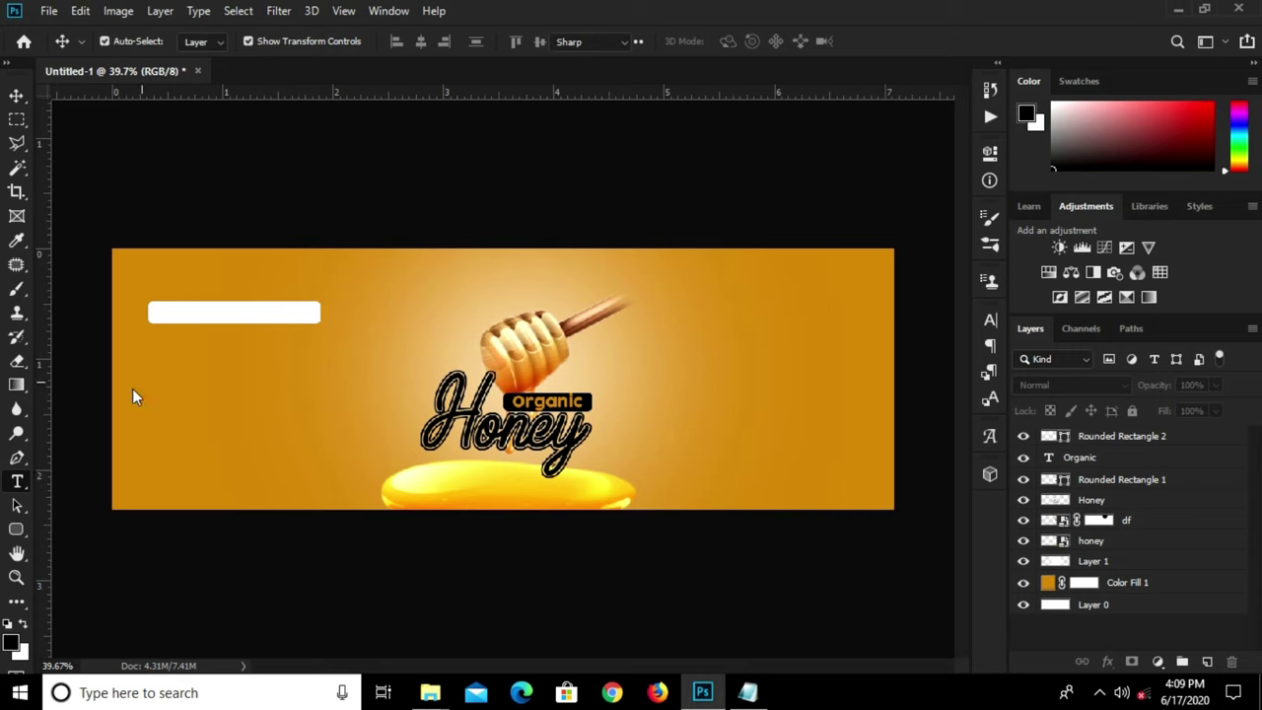
pyautogui.click(177, 375)
pyautogui.hotkey('ctrl', 'v')
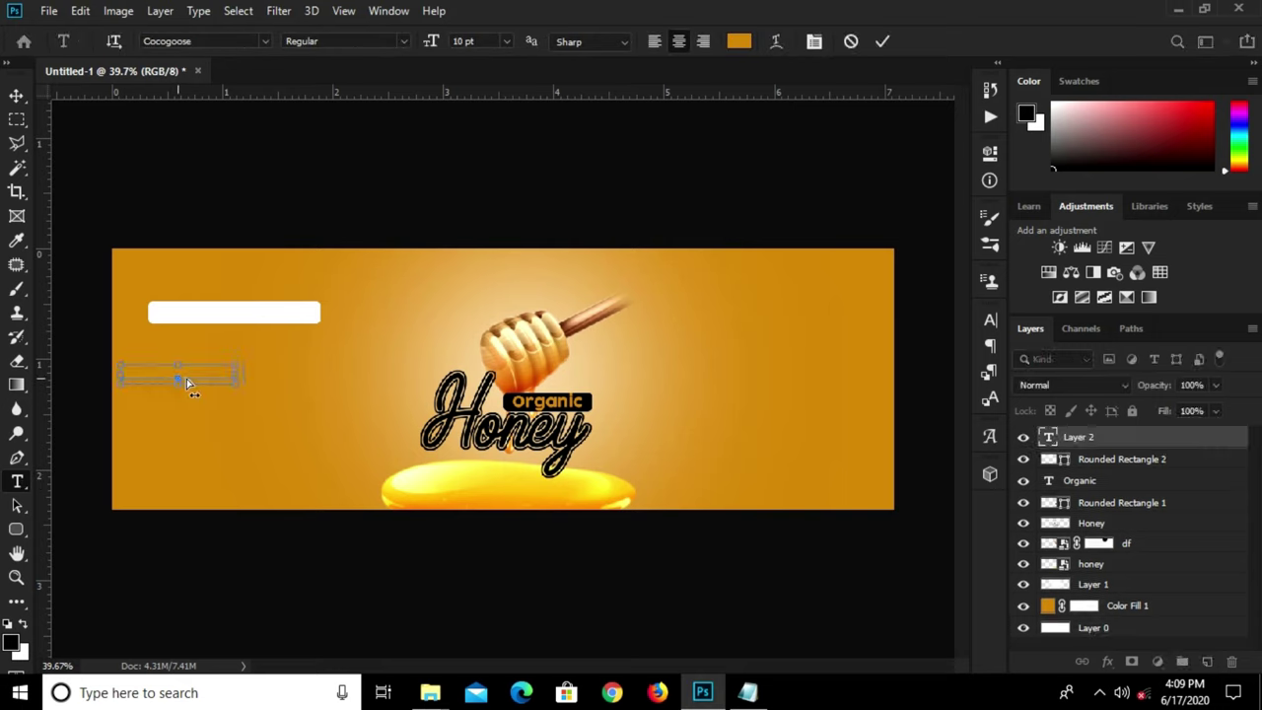
pyautogui.click(882, 41)
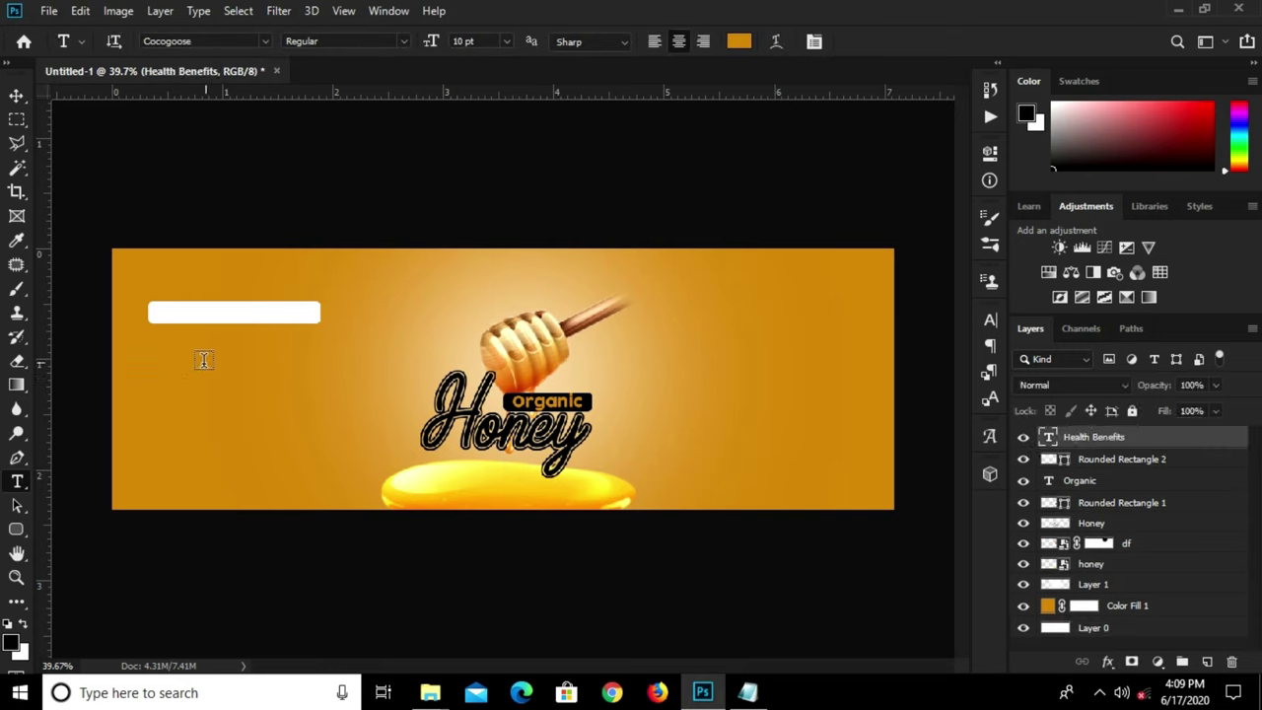
pyautogui.press('v')
pyautogui.moveTo(189, 368)
pyautogui.mouseDown()
pyautogui.moveTo(242, 350)
pyautogui.moveTo(259, 317)
pyautogui.mouseUp()
pyautogui.click(750, 692)
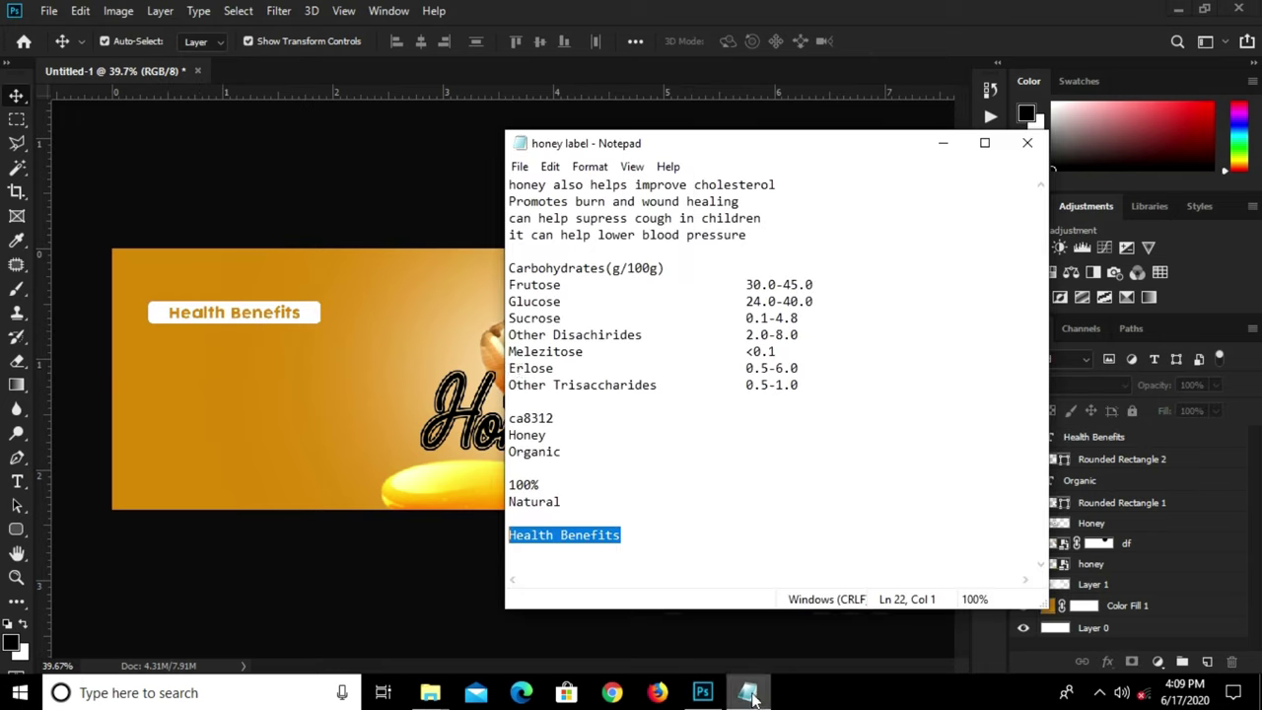
# - Copy the four health-benefit lines and start a text box below the Health Benefits tag
pyautogui.moveTo(509, 185); pyautogui.dragTo(734, 233)
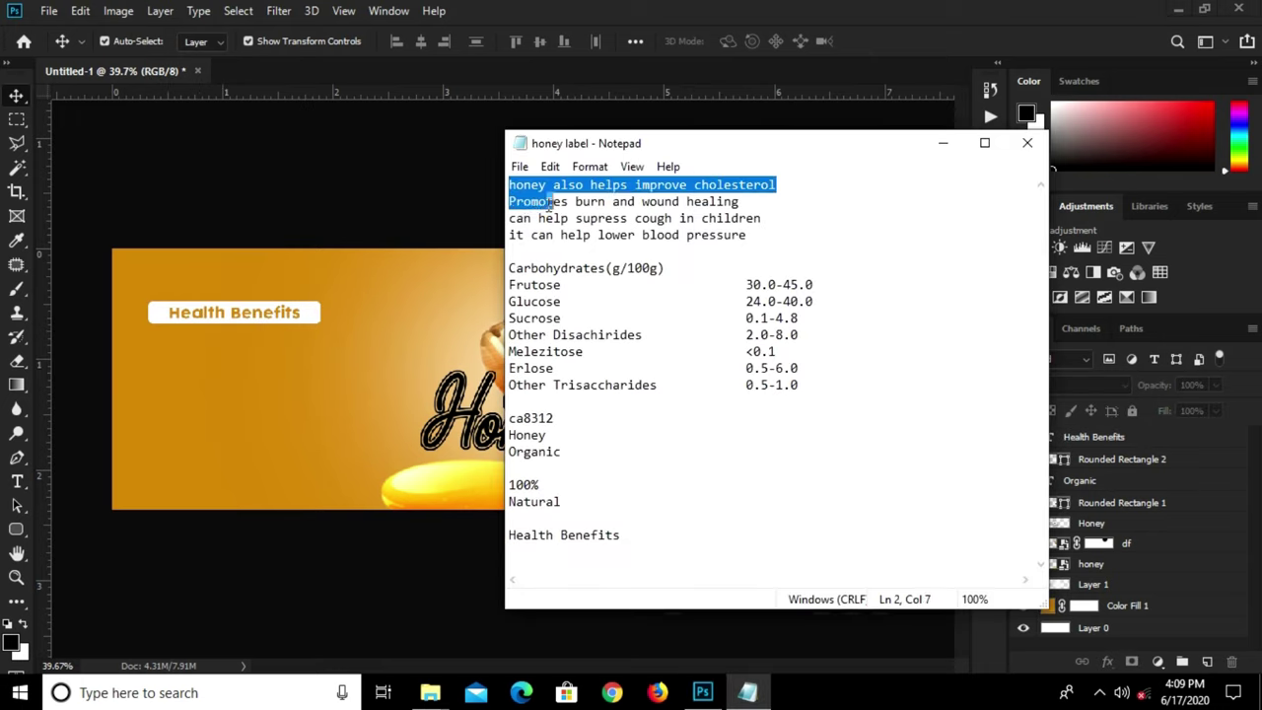
pyautogui.rightClick(713, 237)
pyautogui.click(760, 282)
pyautogui.click(174, 362)
pyautogui.click(17, 482)
pyautogui.click(146, 355)
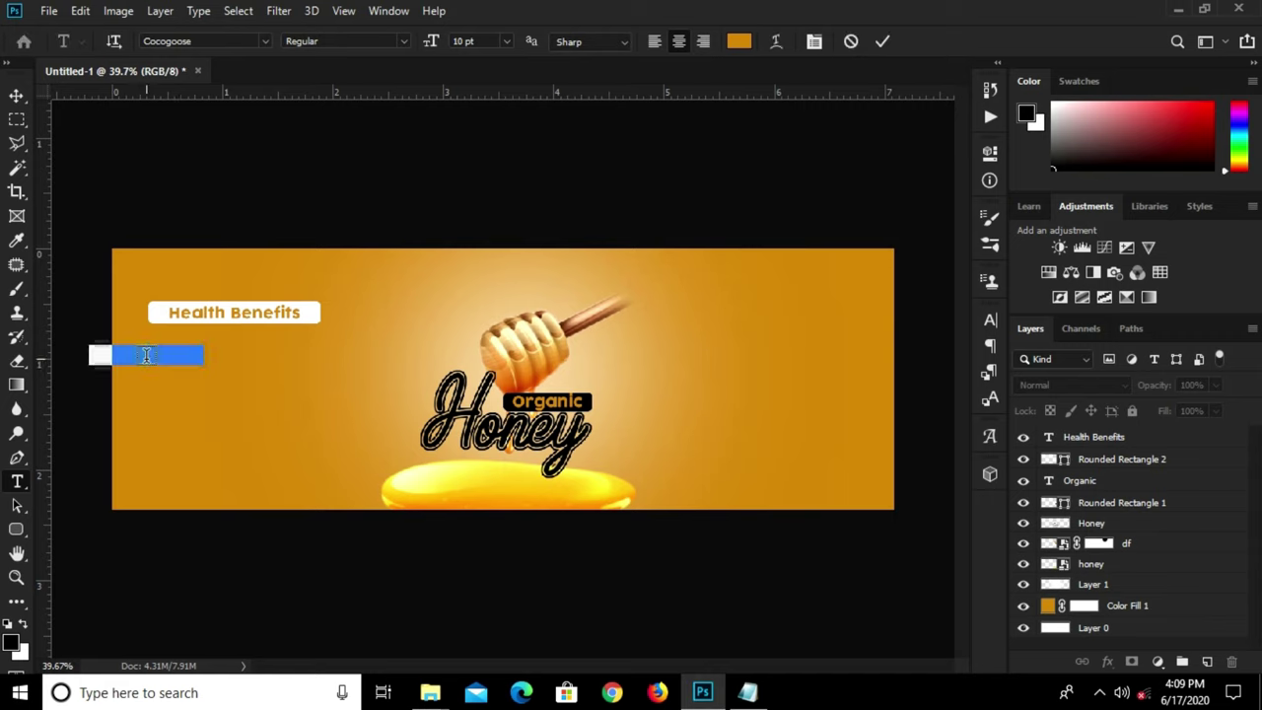
# - Paste the four benefit lines as white 8 pt Avalon text
pyautogui.hotkey('ctrl', 'v')
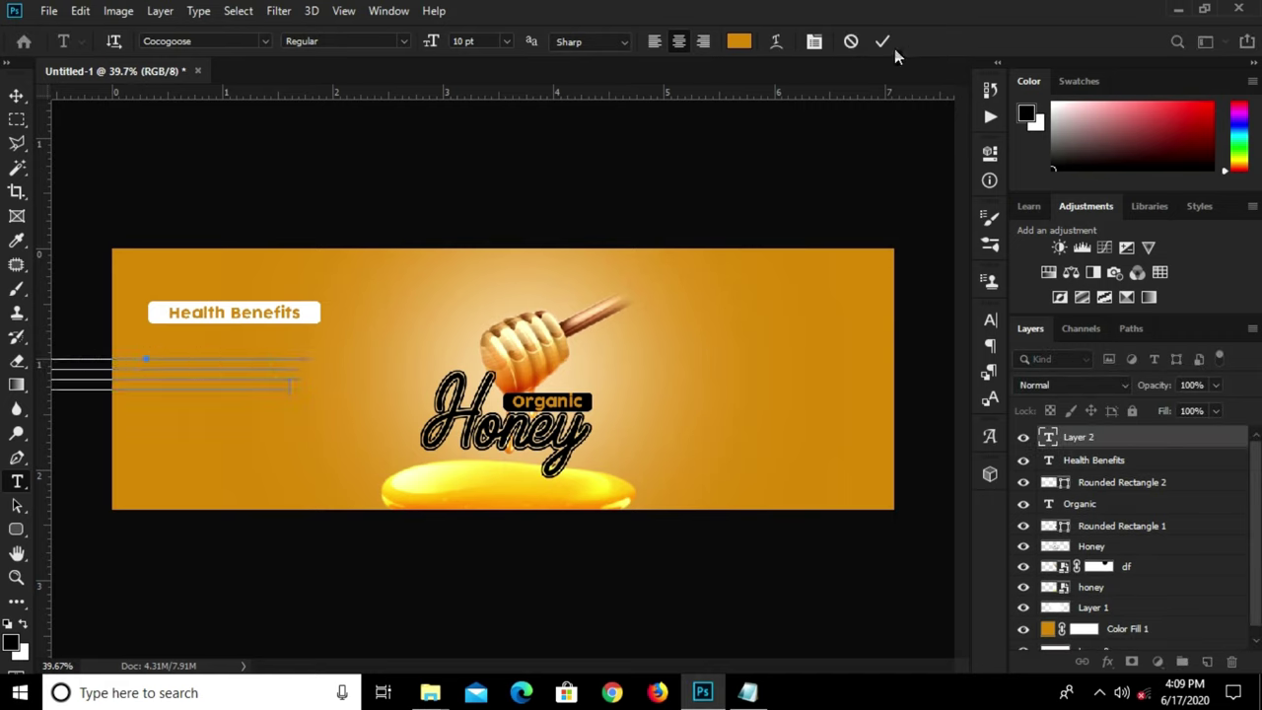
pyautogui.click(882, 40)
pyautogui.click(738, 40)
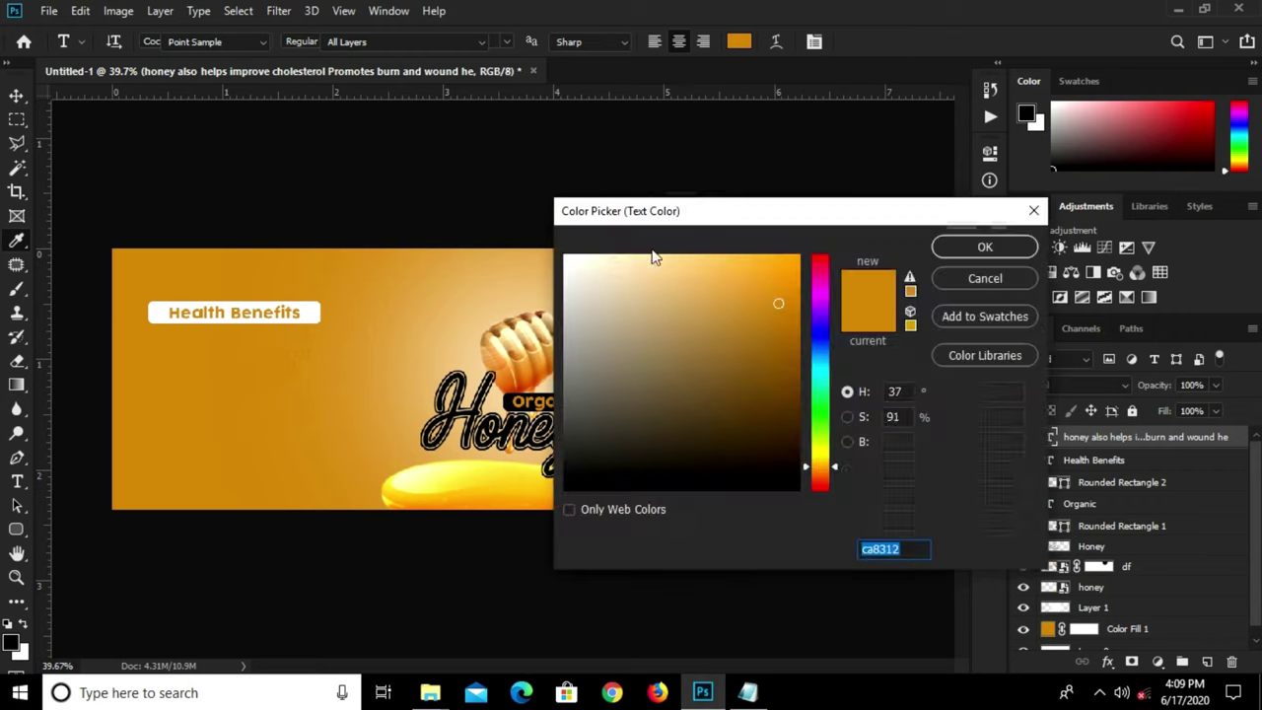
pyautogui.click(564, 252)
pyautogui.click(984, 246)
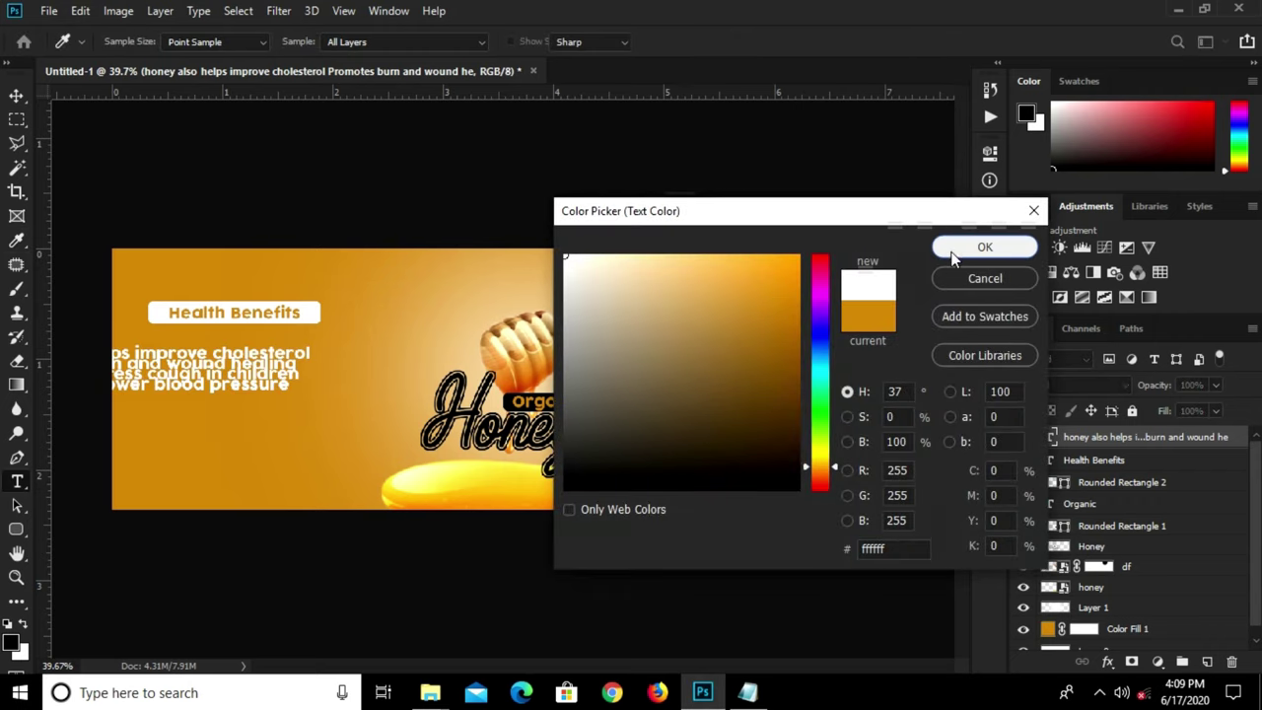
pyautogui.click(990, 319)
pyautogui.click(878, 346)
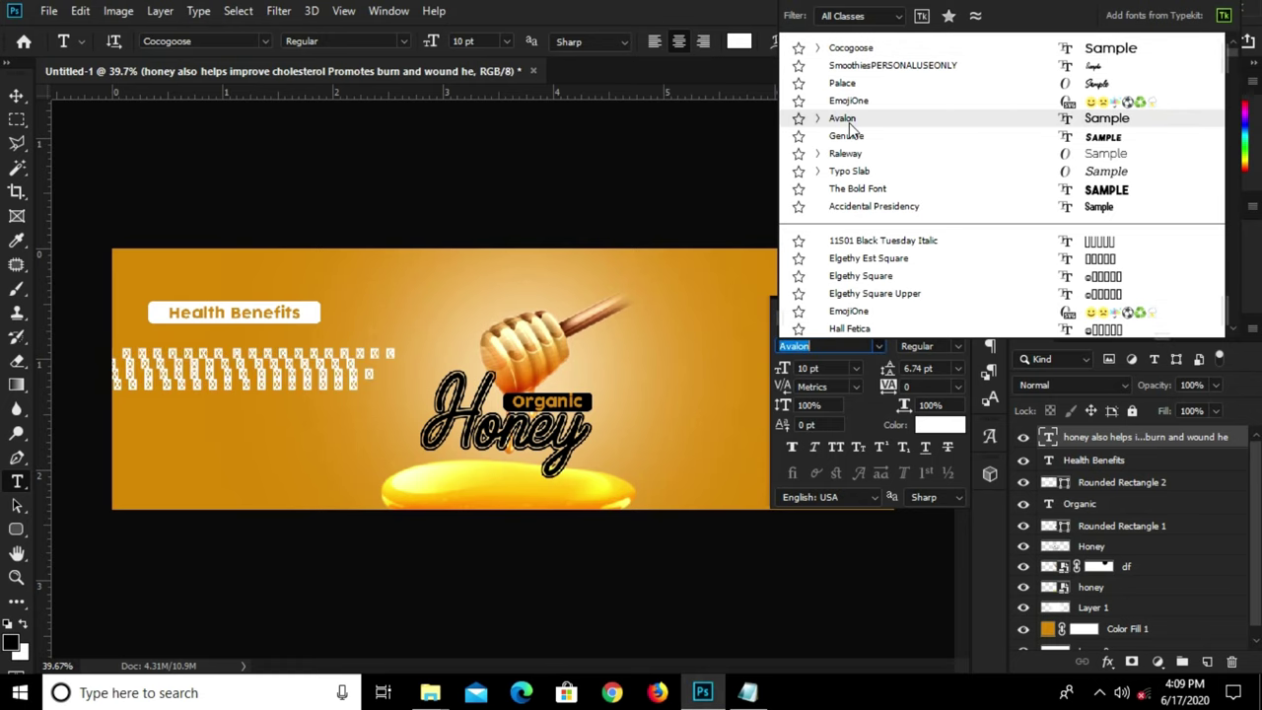
pyautogui.click(846, 120)
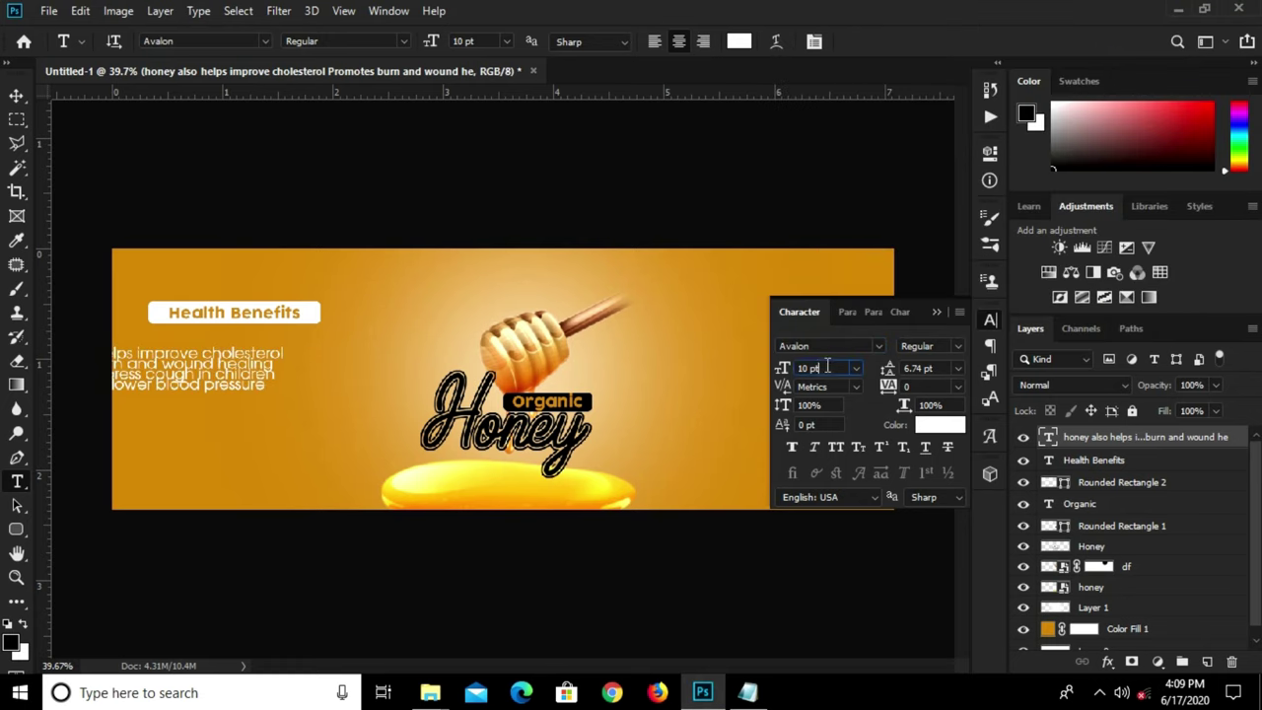
pyautogui.write('8')
pyautogui.press('Return')
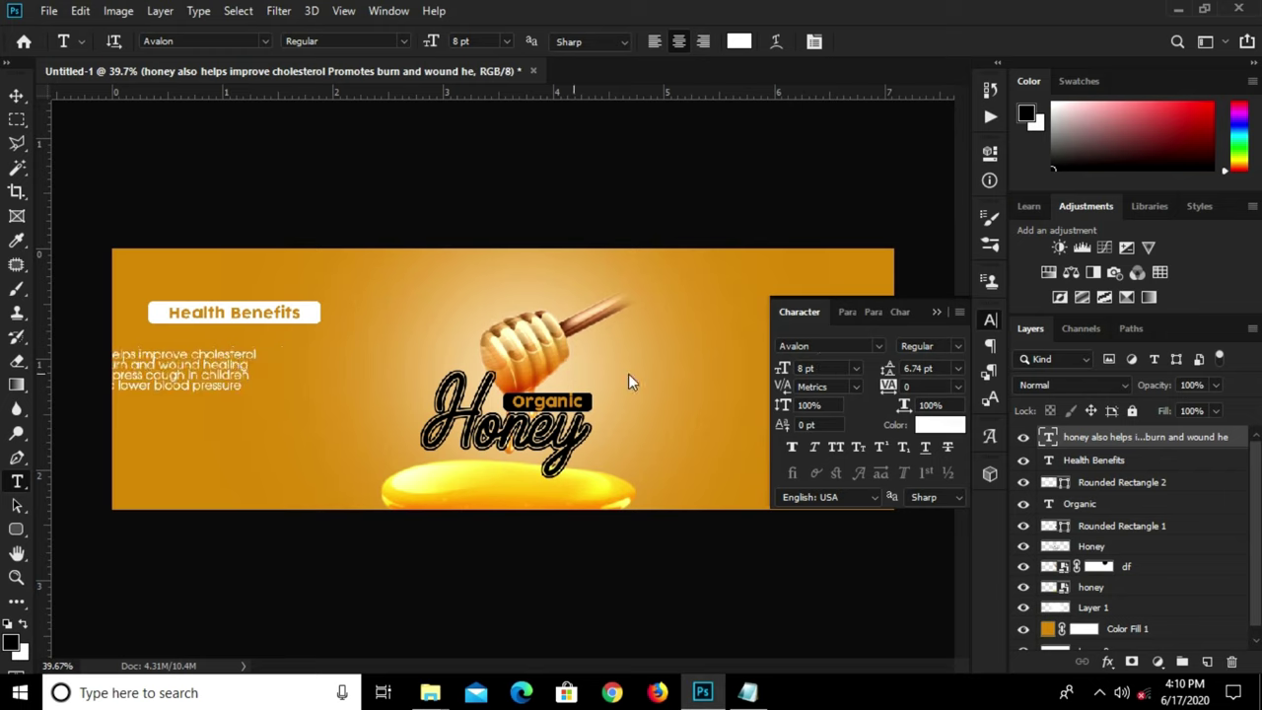
pyautogui.press('v')
pyautogui.click(847, 311)
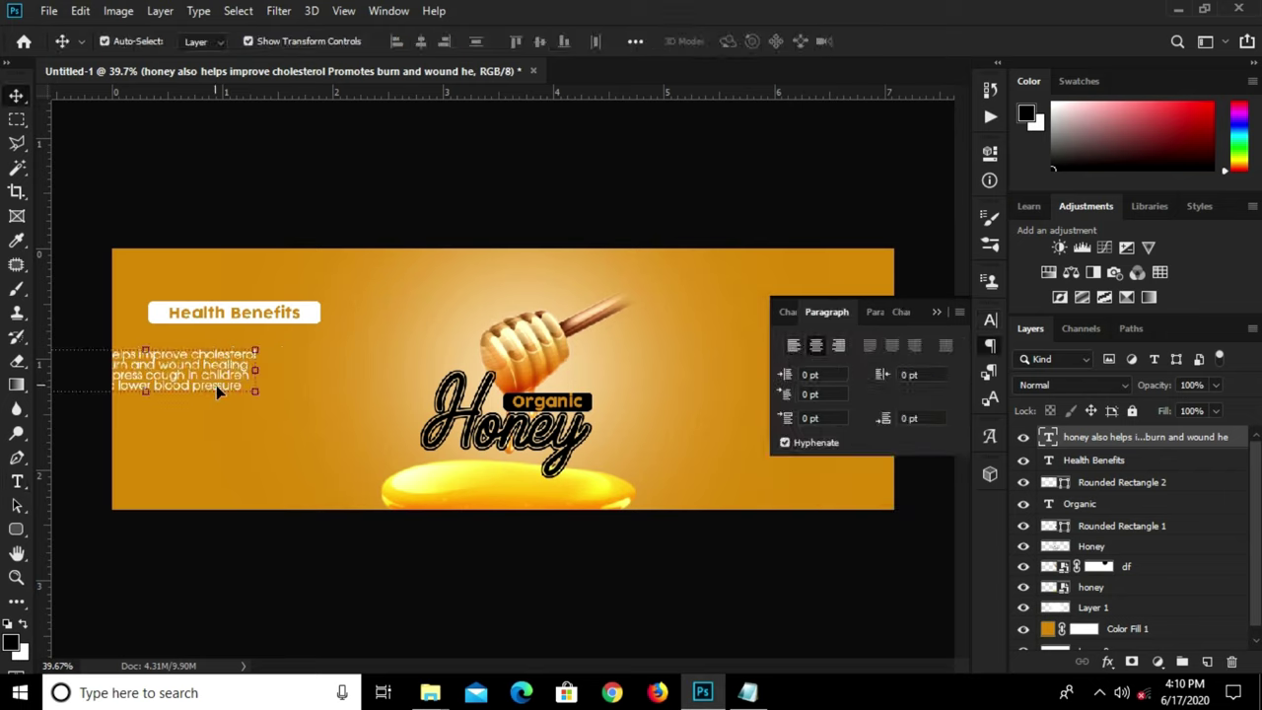
# - Left-align the benefit text with automatic line spacing at 9 pt
pyautogui.click(792, 344)
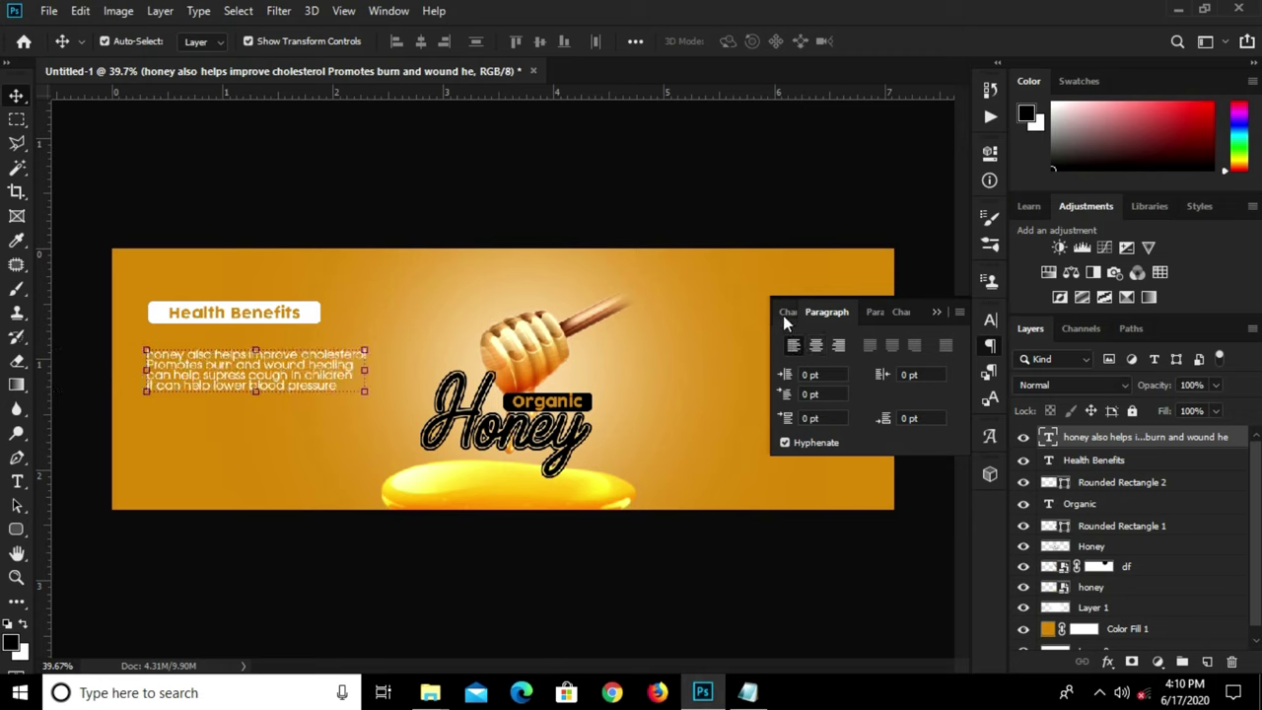
pyautogui.click(787, 312)
pyautogui.hotkey('ctrl', '+')
pyautogui.scroll(1, 256, 391)
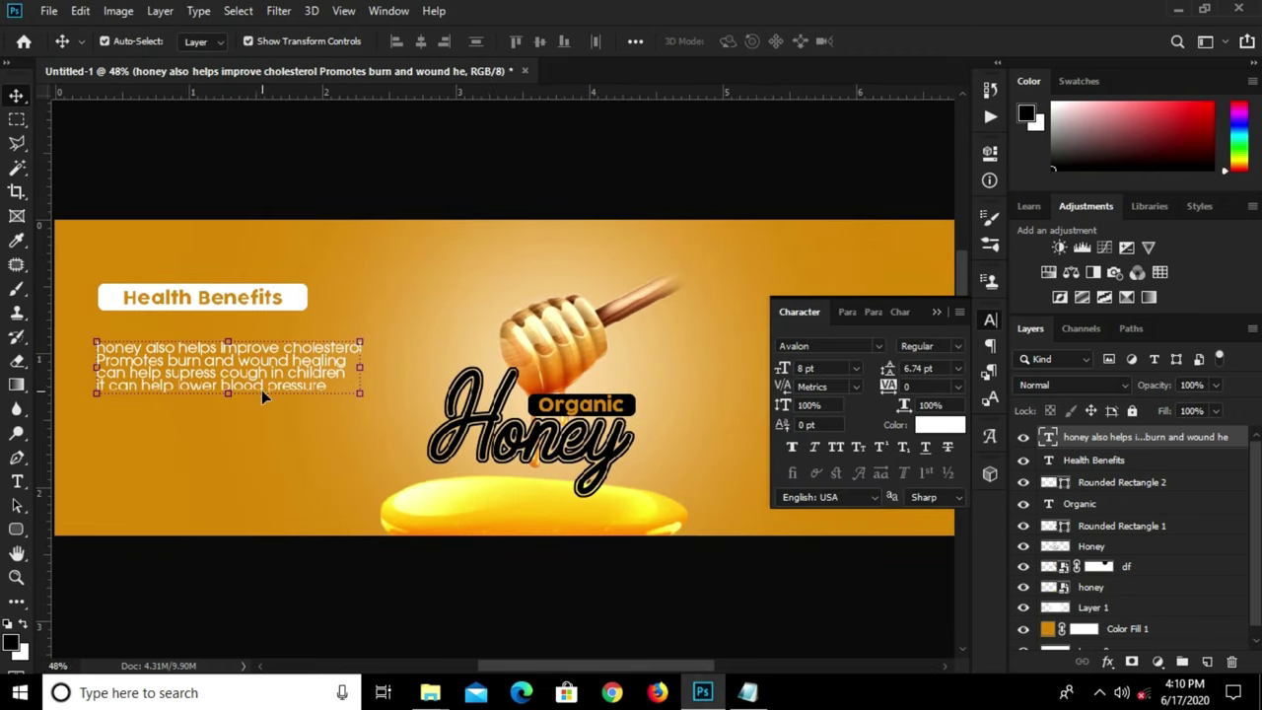
pyautogui.click(956, 368)
pyautogui.click(936, 381)
pyautogui.moveTo(260, 386); pyautogui.dragTo(245, 385)
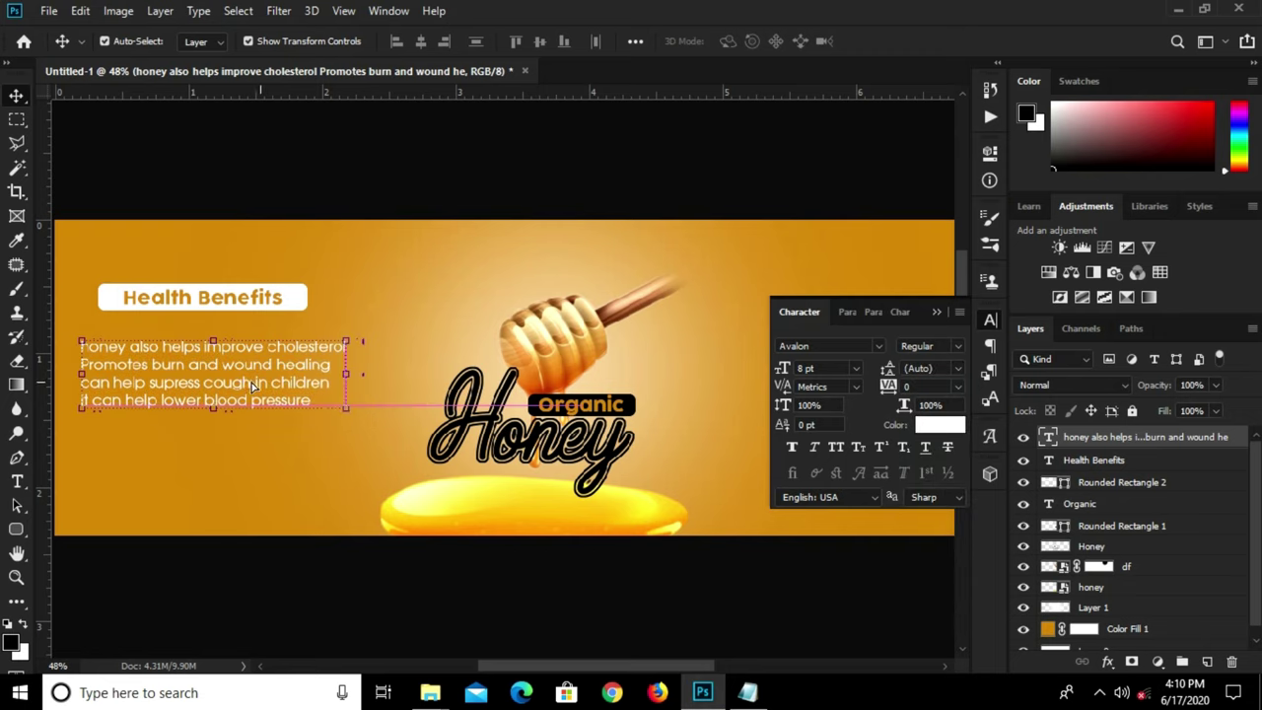
pyautogui.click(855, 367)
pyautogui.click(828, 433)
pyautogui.keyDown('alt'); pyautogui.scroll(3, 79, 359); pyautogui.keyUp('alt')
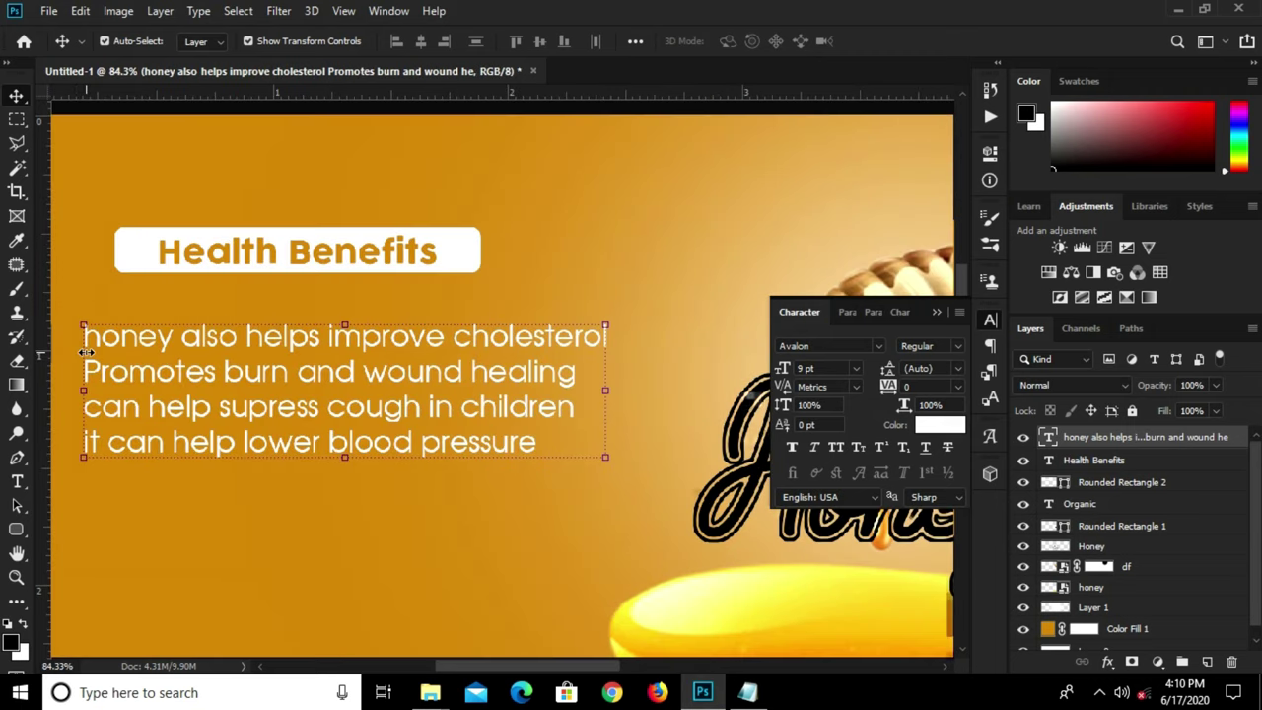
# - Reword the first line to 'Honey helps improve cholesterol' by deleting 'also'
pyautogui.press('t')
pyautogui.moveTo(100, 340); pyautogui.dragTo(85, 339)
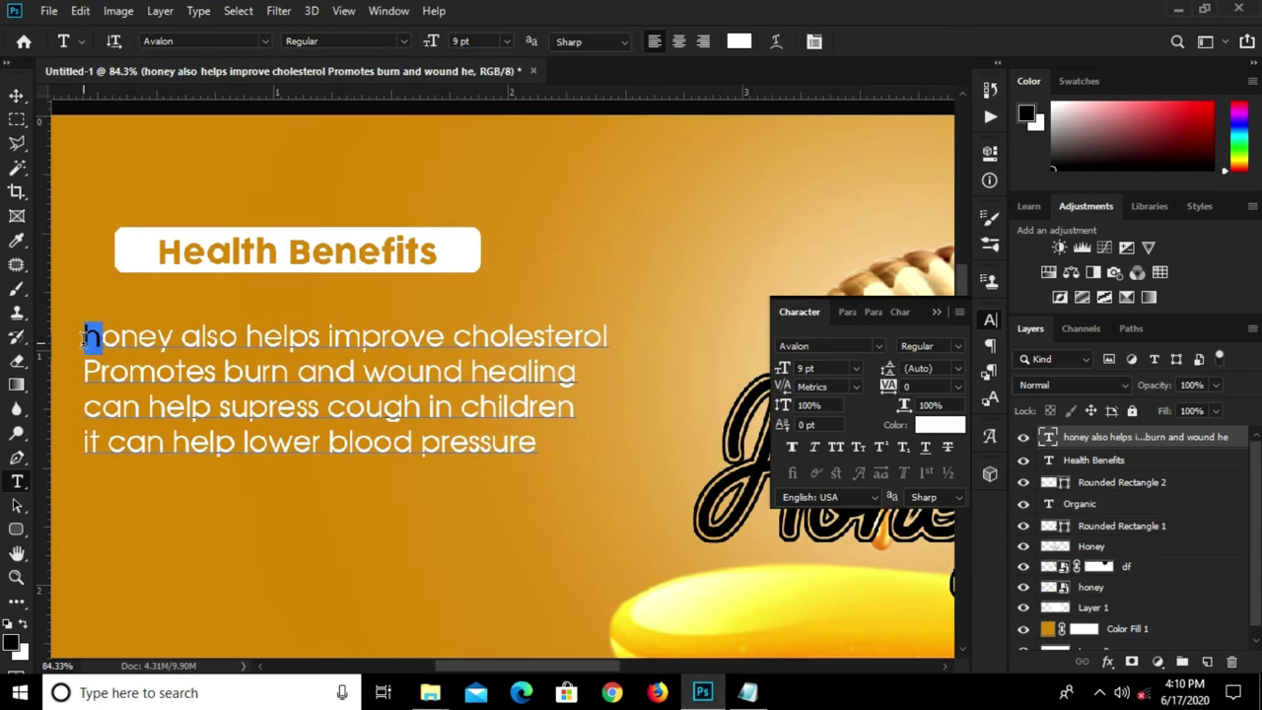
pyautogui.click(171, 345)
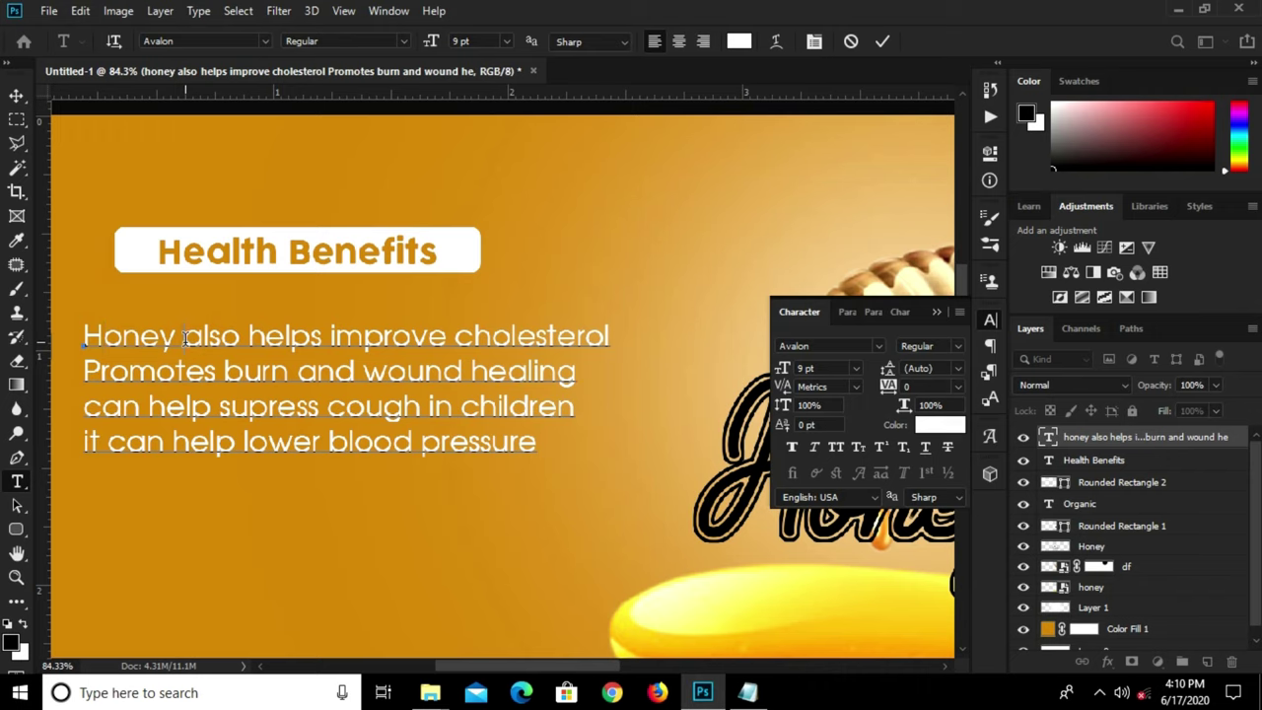
pyautogui.moveTo(184, 337); pyautogui.dragTo(240, 338)
pyautogui.press('BackSpace')
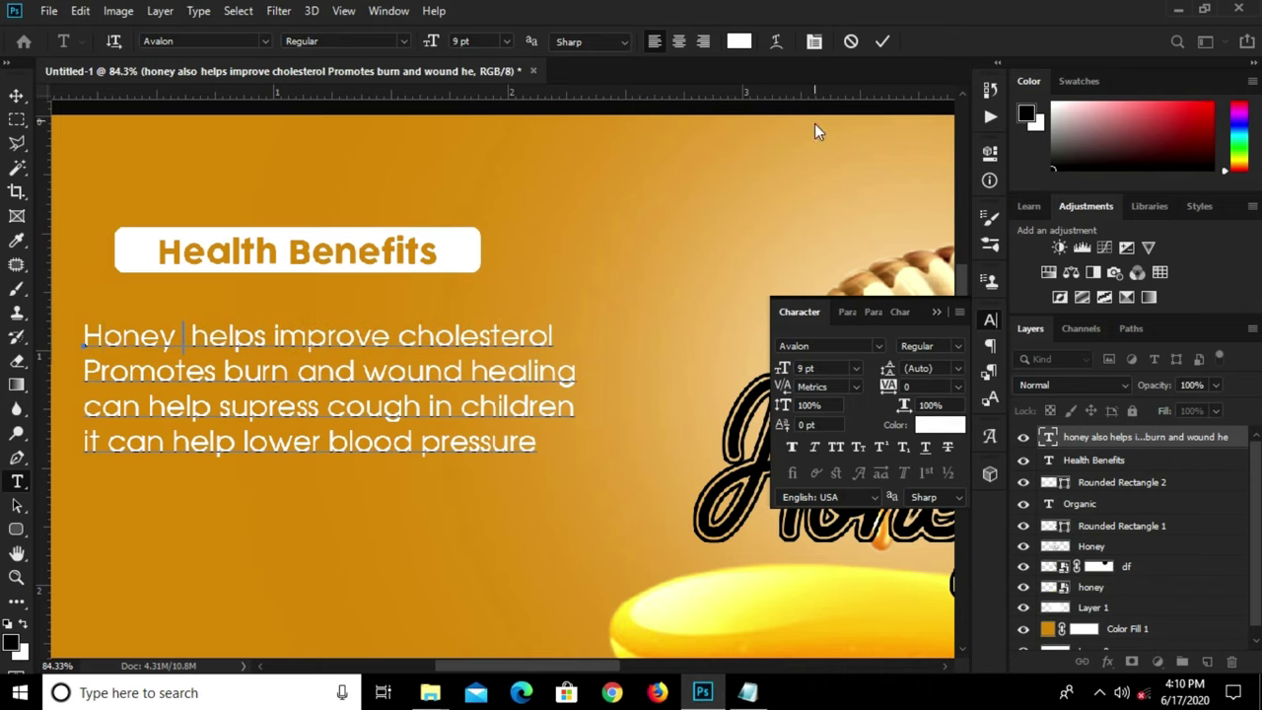
pyautogui.click(883, 43)
# - Nudge the benefit text up into place beneath the Health Benefits tag
pyautogui.keyDown('alt'); pyautogui.scroll(-2, 456, 333); pyautogui.keyUp('alt')
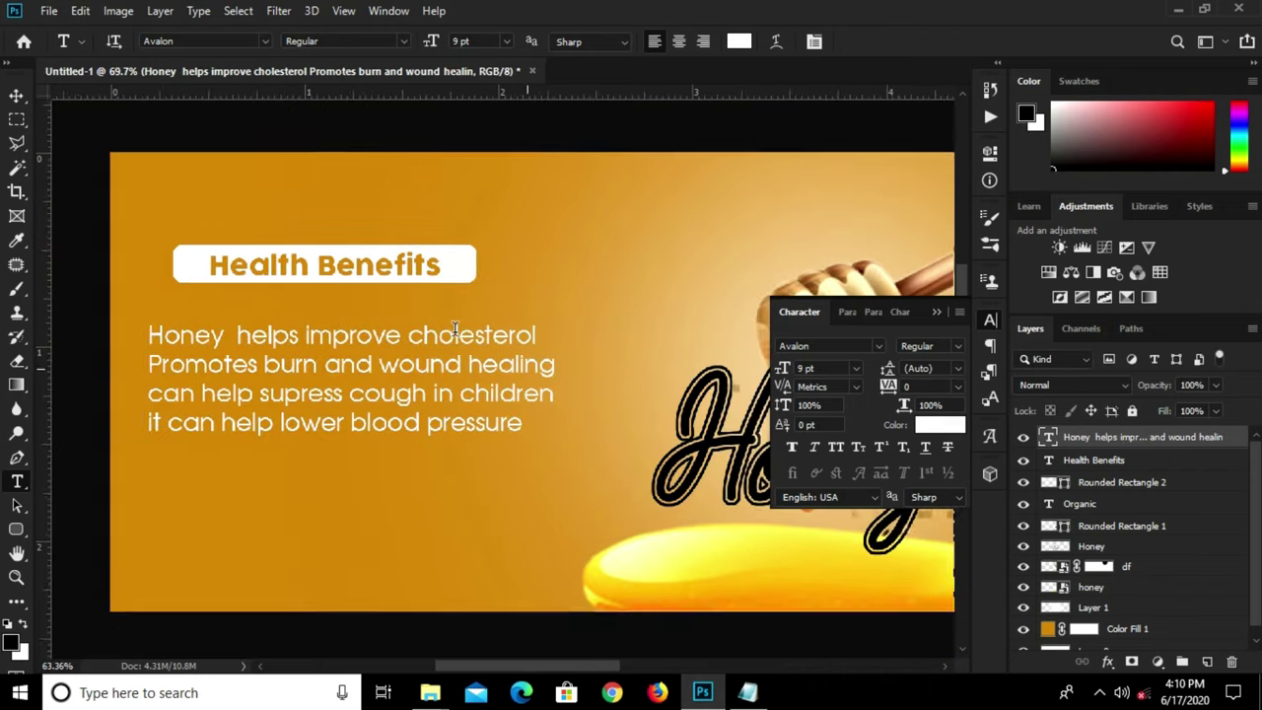
pyautogui.press('v')
pyautogui.keyDown('alt'); pyautogui.scroll(-1, 400, 343); pyautogui.keyUp('alt')
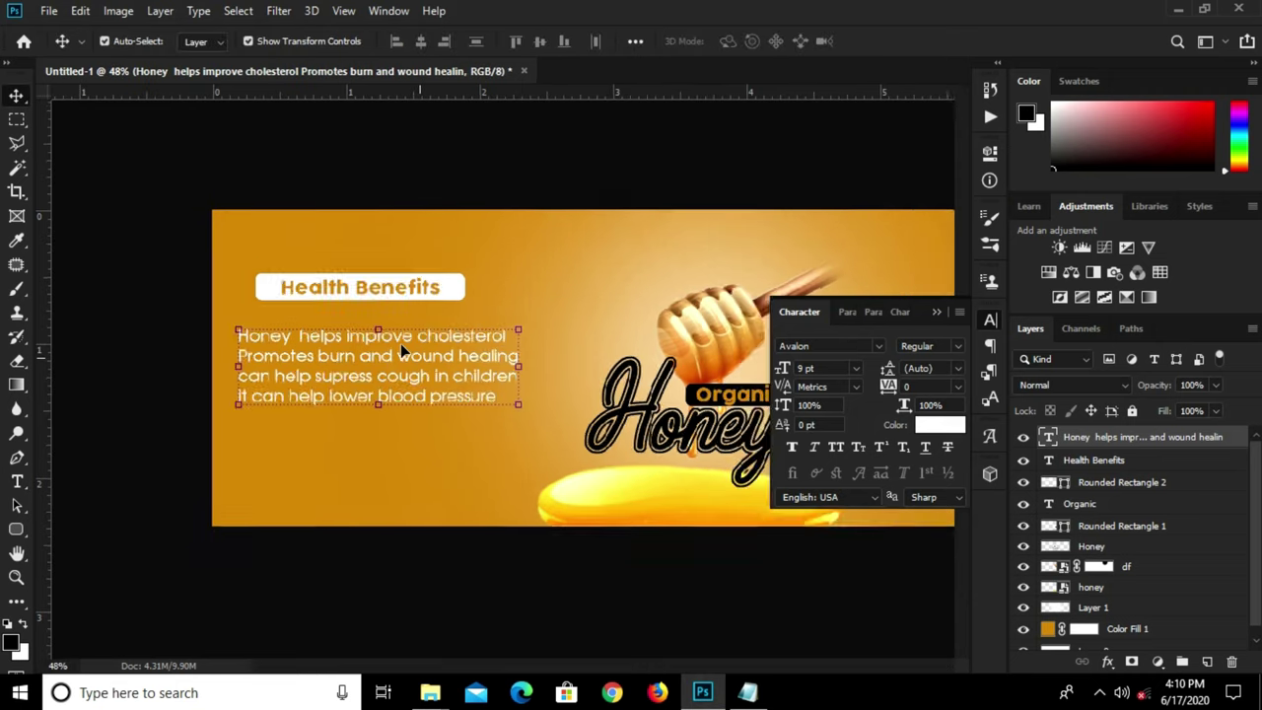
pyautogui.keyDown('alt'); pyautogui.scroll(-1, 400, 343); pyautogui.keyUp('alt')
pyautogui.moveTo(332, 389); pyautogui.dragTo(336, 392)
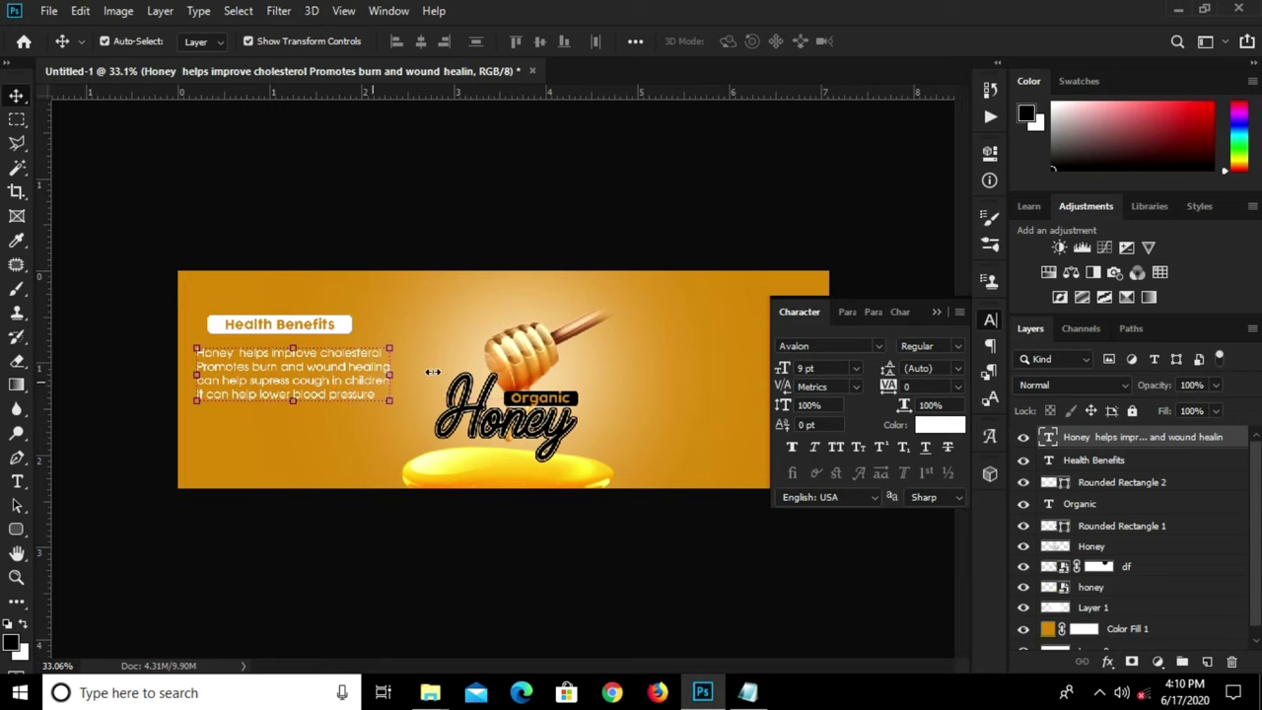
pyautogui.click(934, 312)
pyautogui.hotkey('ctrl', 'h')
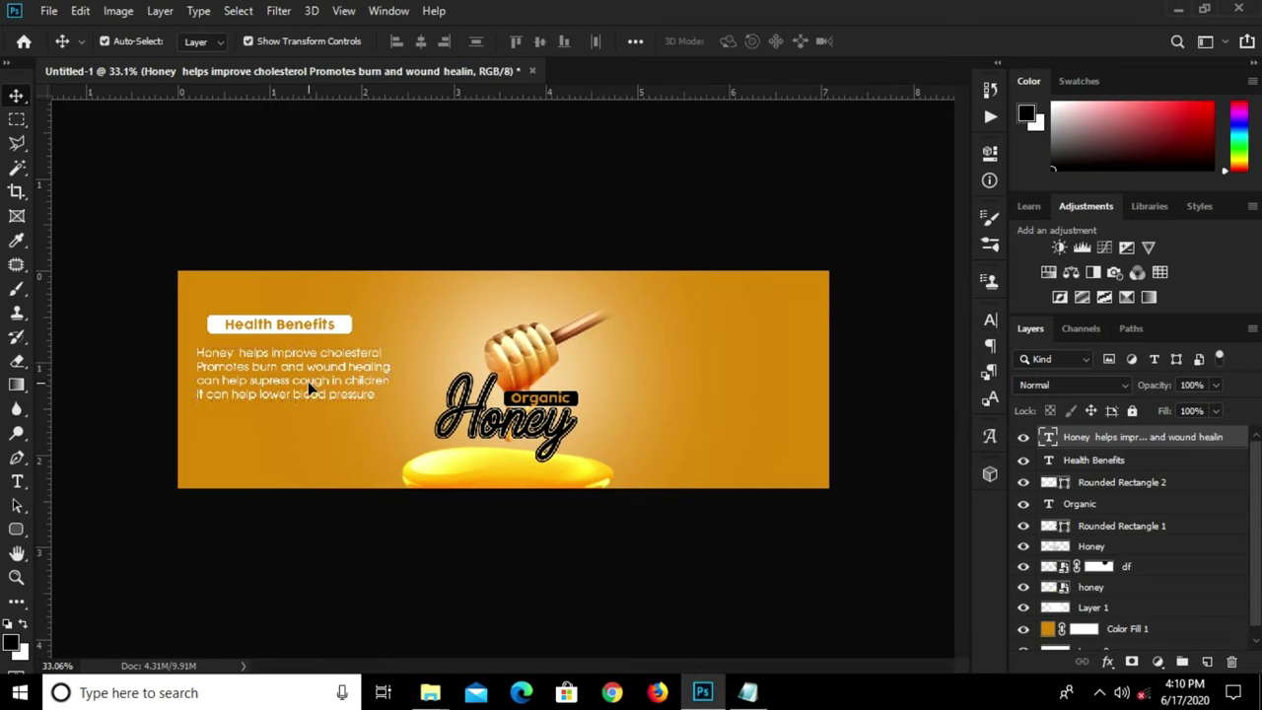
pyautogui.press('Up')
pyautogui.press('Up')
pyautogui.press('Up')
pyautogui.press('Up')
pyautogui.press('Up')
pyautogui.press('Up')
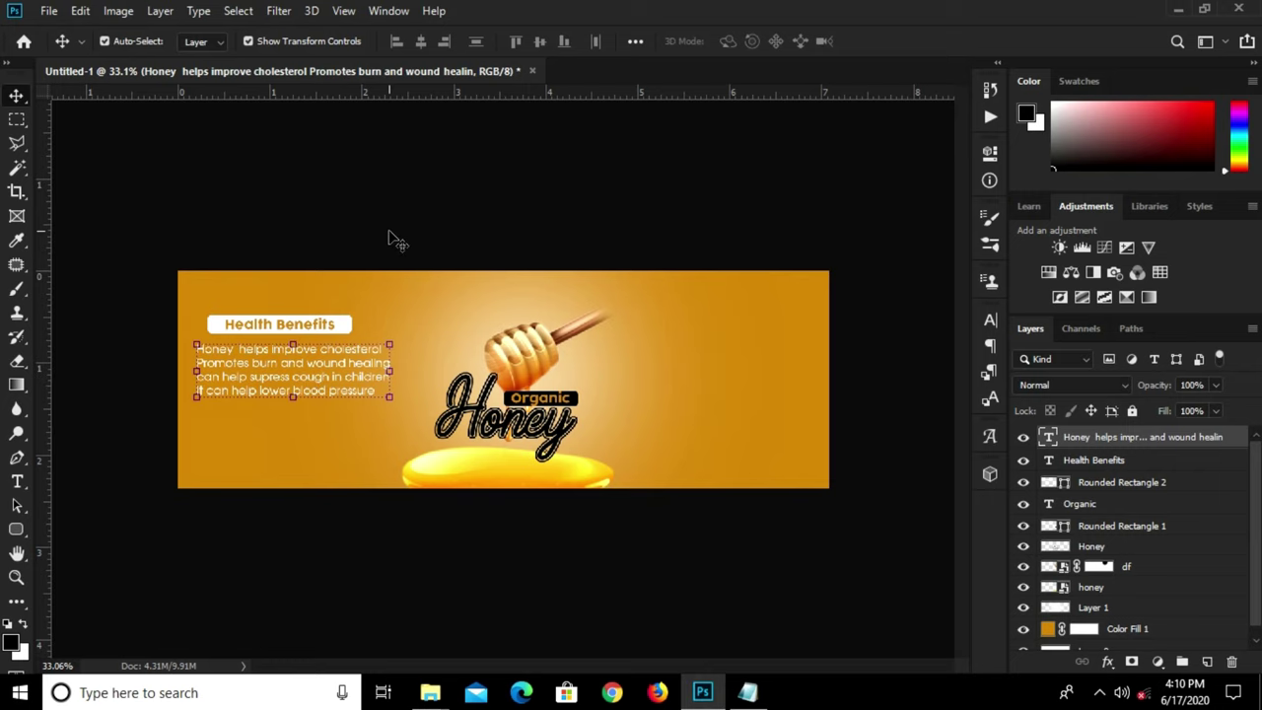
pyautogui.click(391, 238)
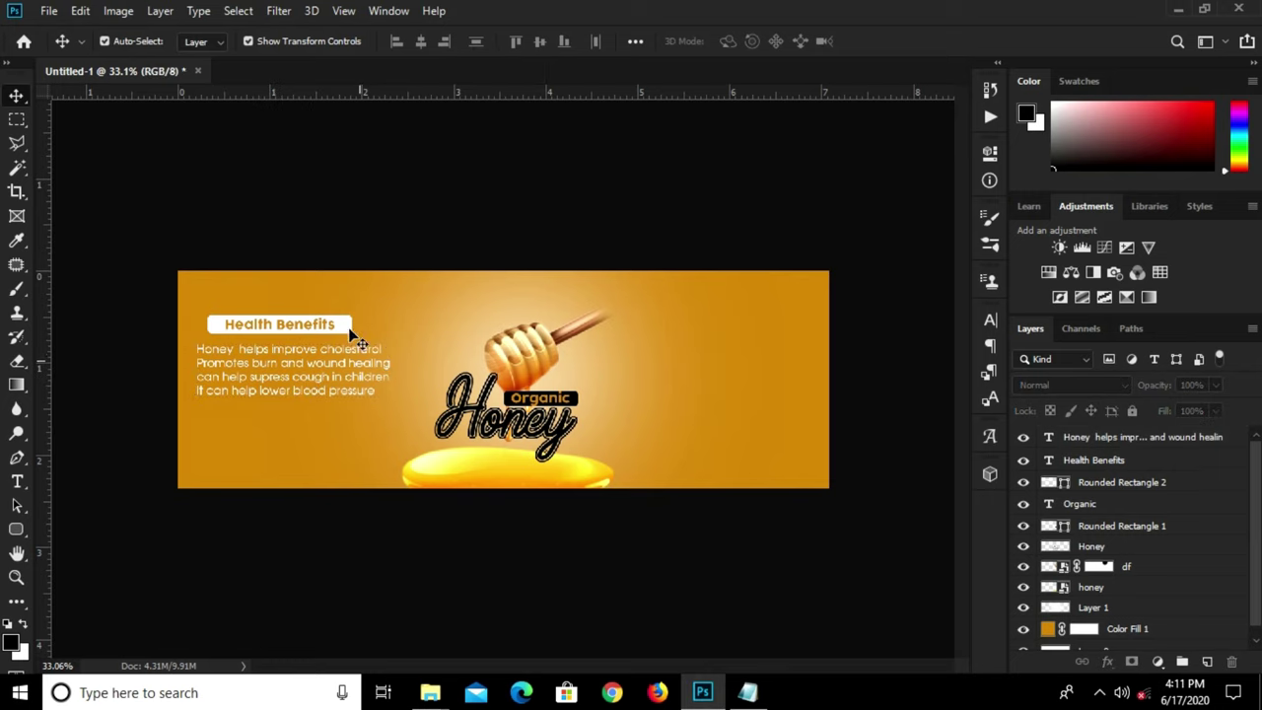
# - Place '_Barcode_32896' from the Honey label folder as an embedded layer
pyautogui.click(47, 11)
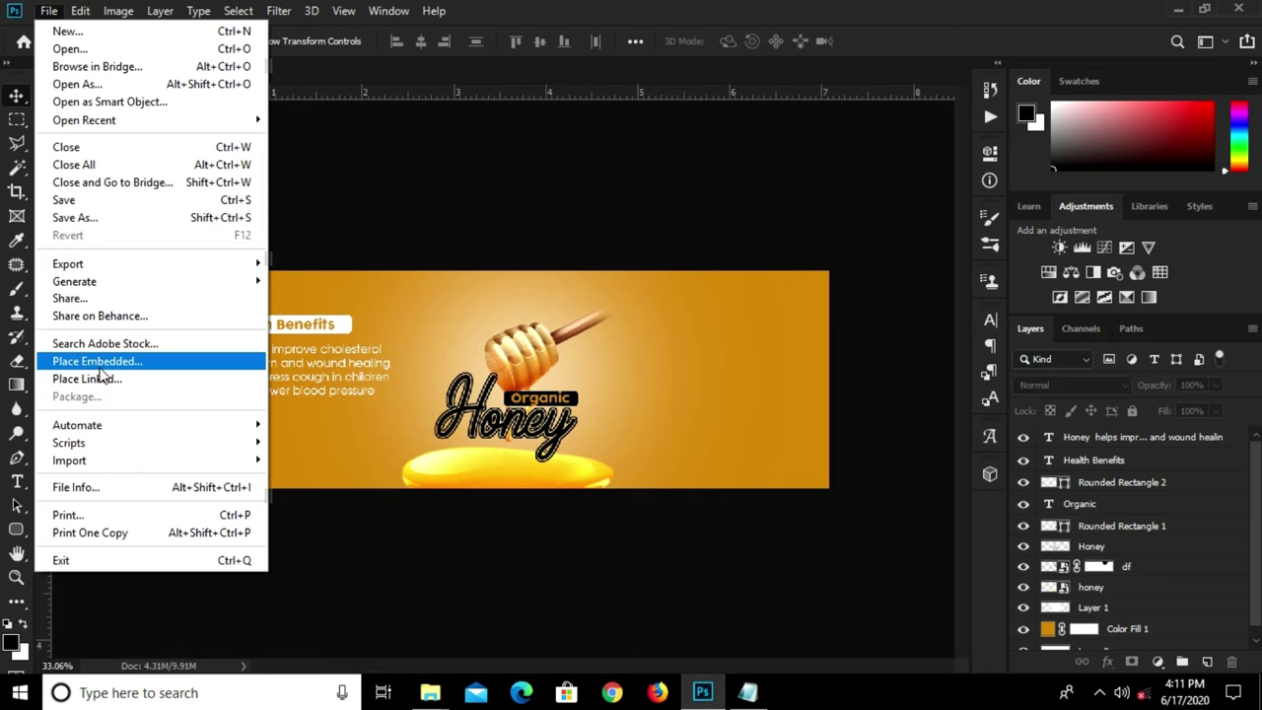
pyautogui.click(97, 363)
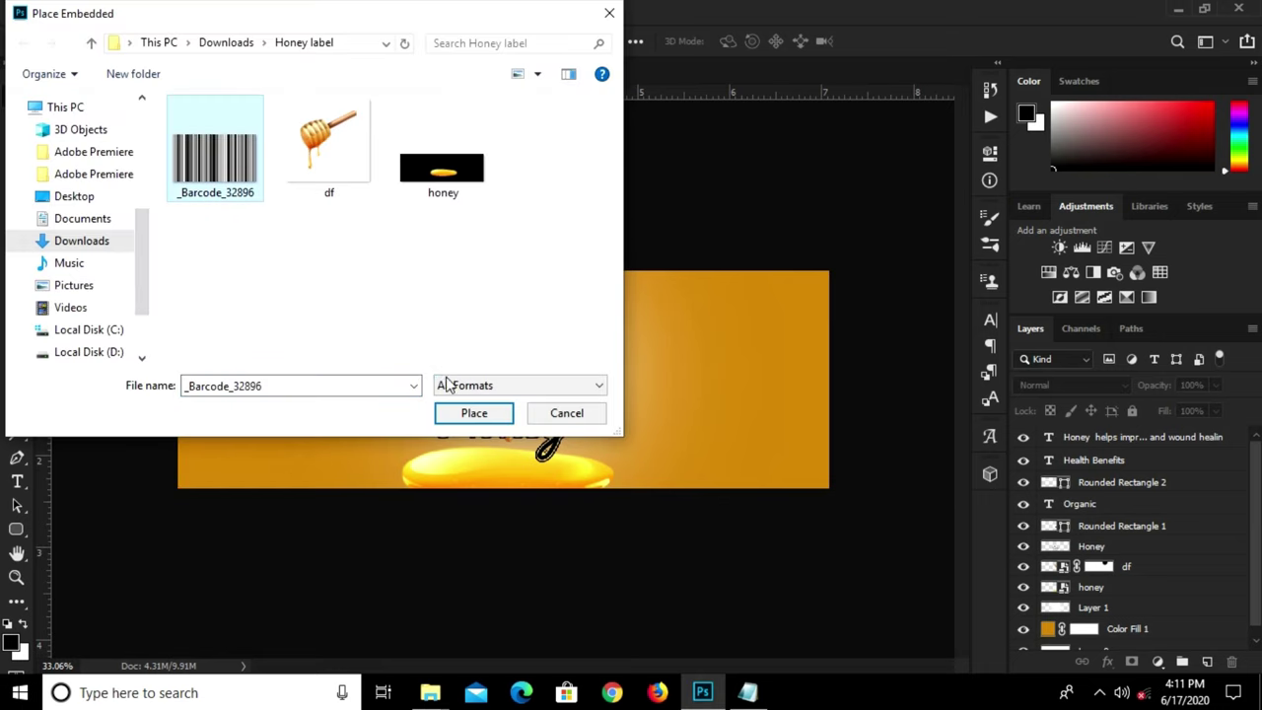
pyautogui.click(474, 413)
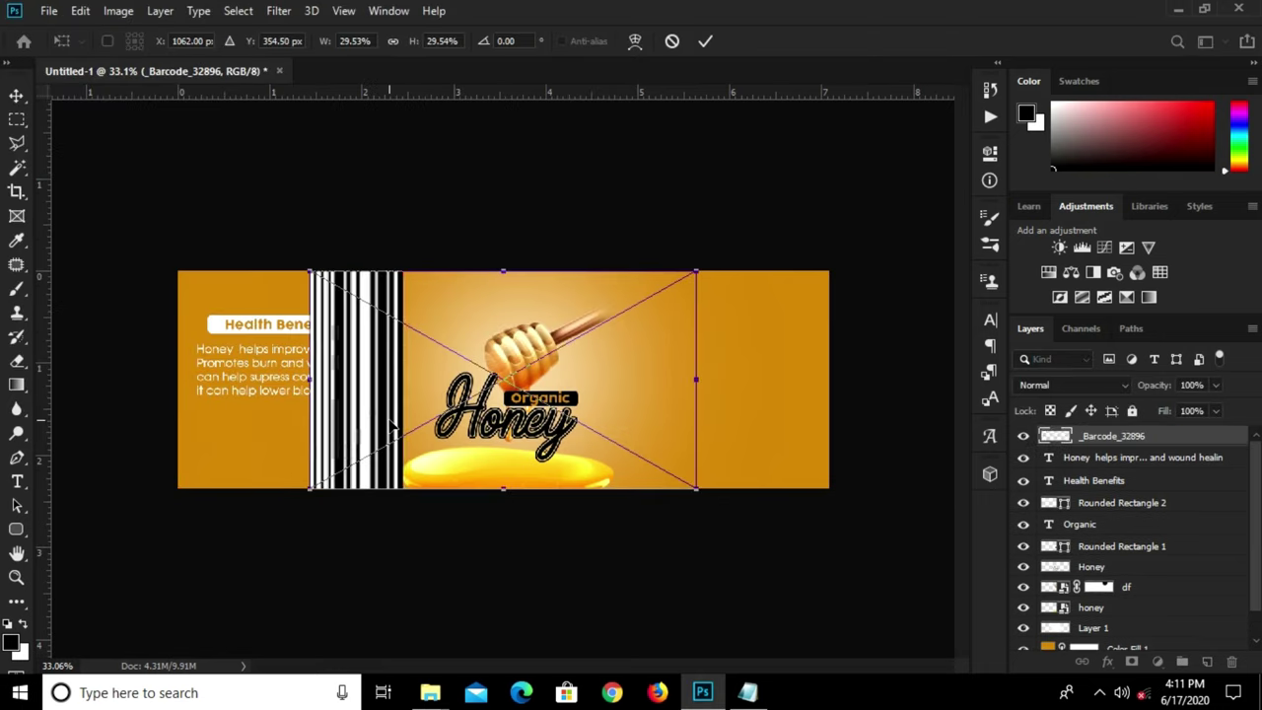
pyautogui.click(706, 40)
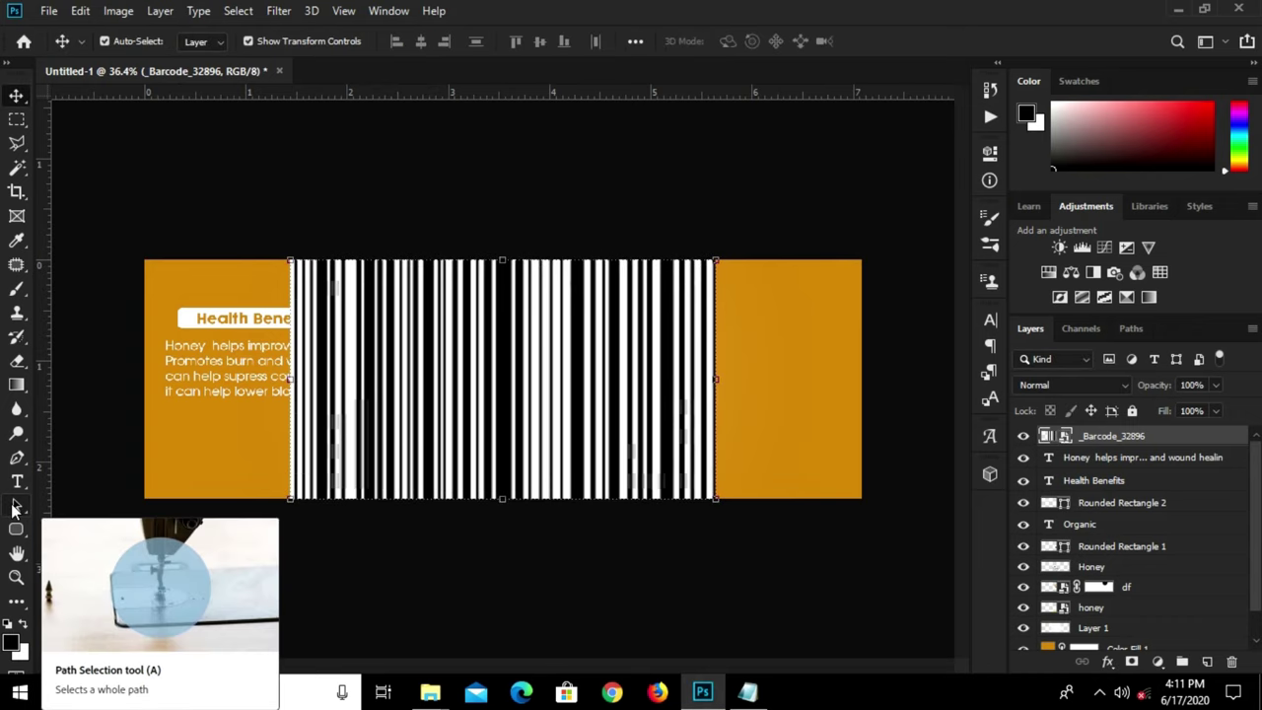
# - Rasterize the barcode layer and delete its lower strip
pyautogui.rightClick(17, 119)
pyautogui.click(104, 123)
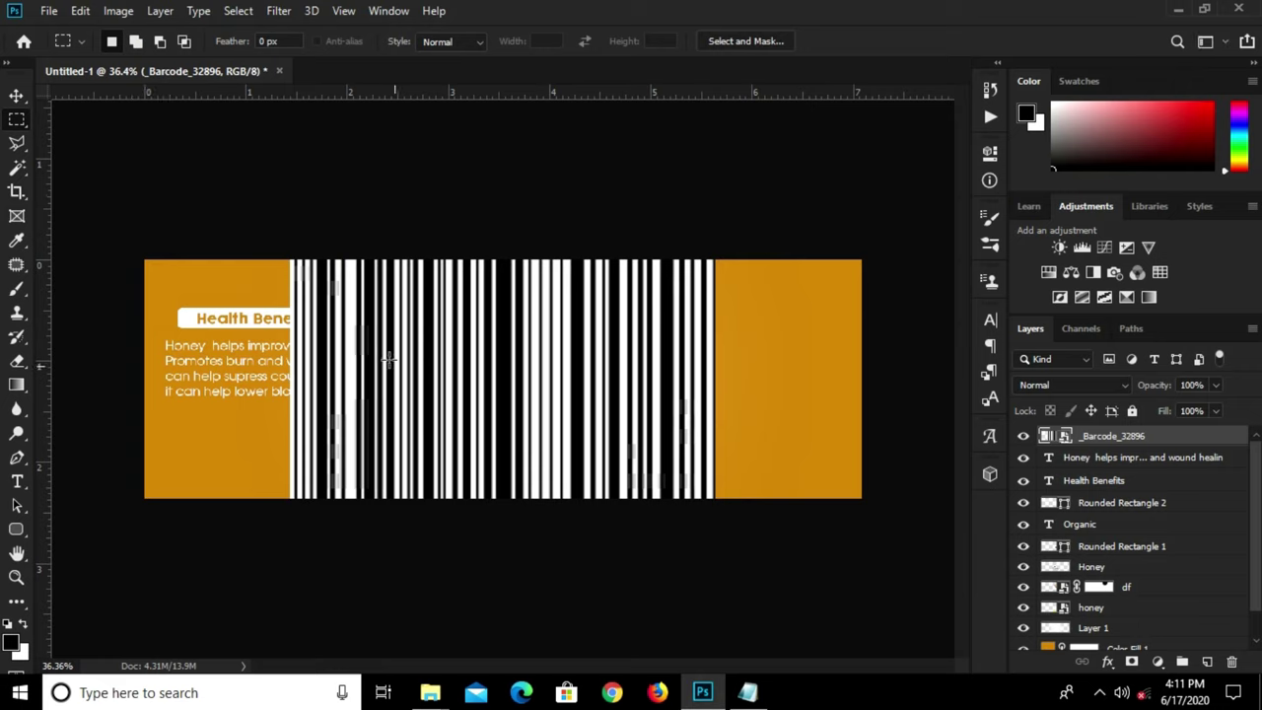
pyautogui.rightClick(1123, 435)
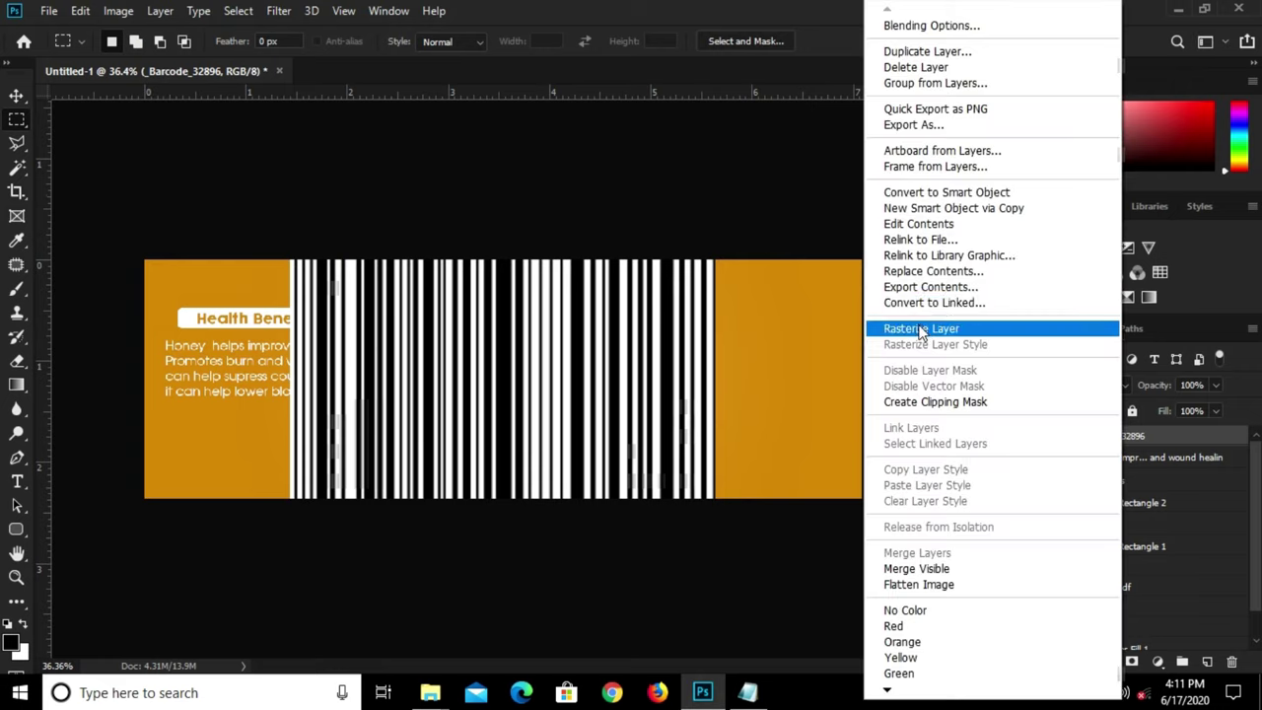
pyautogui.click(919, 330)
pyautogui.moveTo(274, 406); pyautogui.dragTo(753, 544)
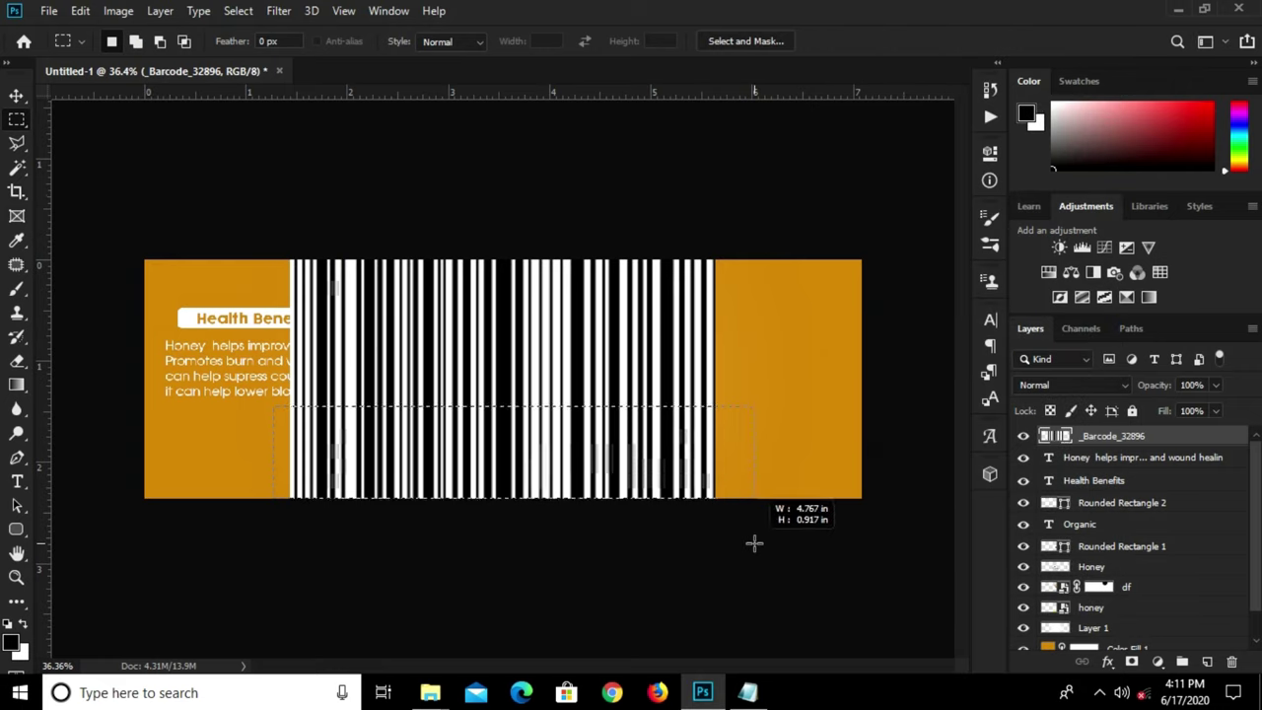
pyautogui.press('Delete')
pyautogui.hotkey('ctrl', 'd')
# - Shrink the barcode into a small block at the label's lower left
pyautogui.press('v')
pyautogui.moveTo(499, 399); pyautogui.dragTo(405, 455)
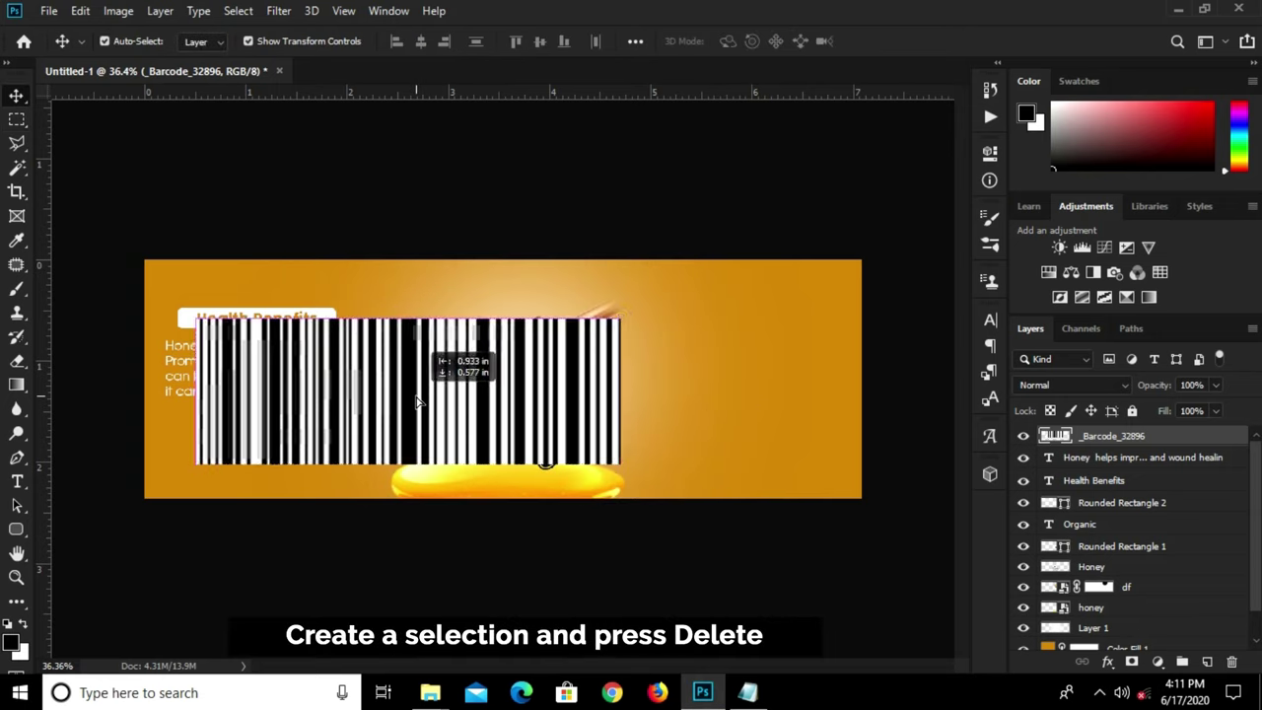
pyautogui.hotkey('ctrl', 't')
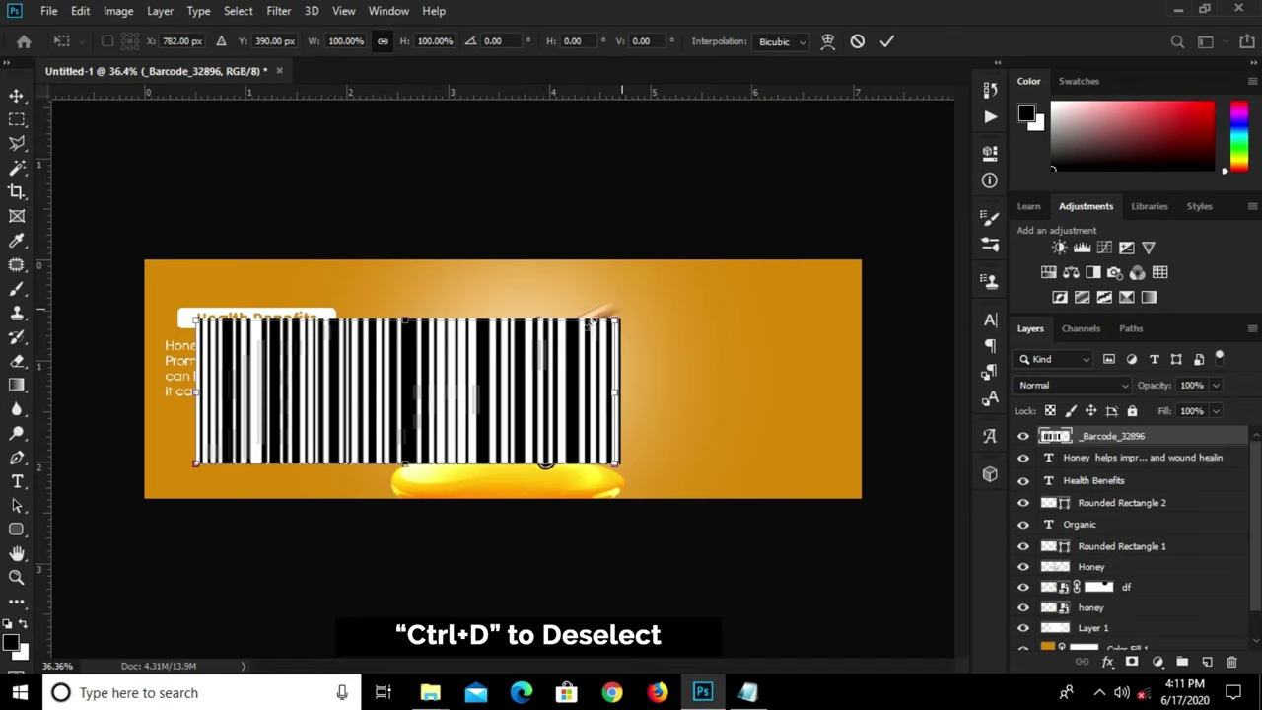
pyautogui.moveTo(602, 314); pyautogui.dragTo(327, 420)
pyautogui.moveTo(257, 454); pyautogui.dragTo(254, 468)
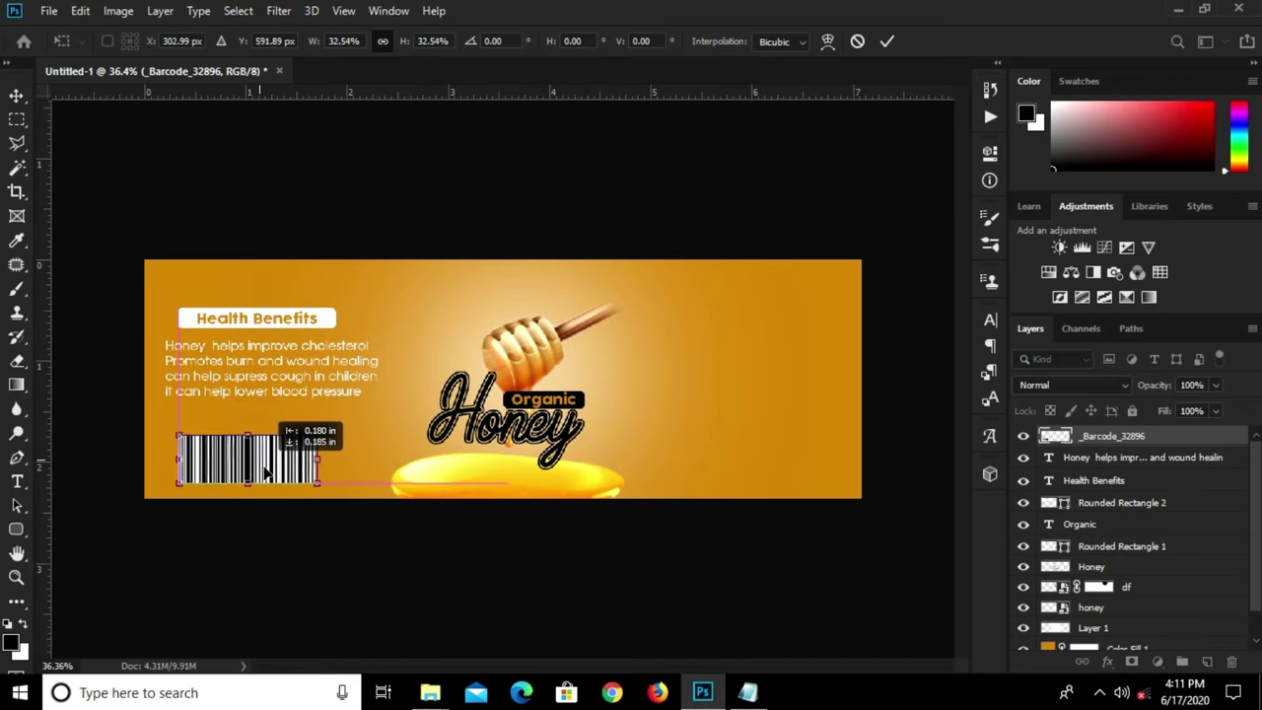
pyautogui.moveTo(318, 429); pyautogui.dragTo(274, 449)
pyautogui.press('Return')
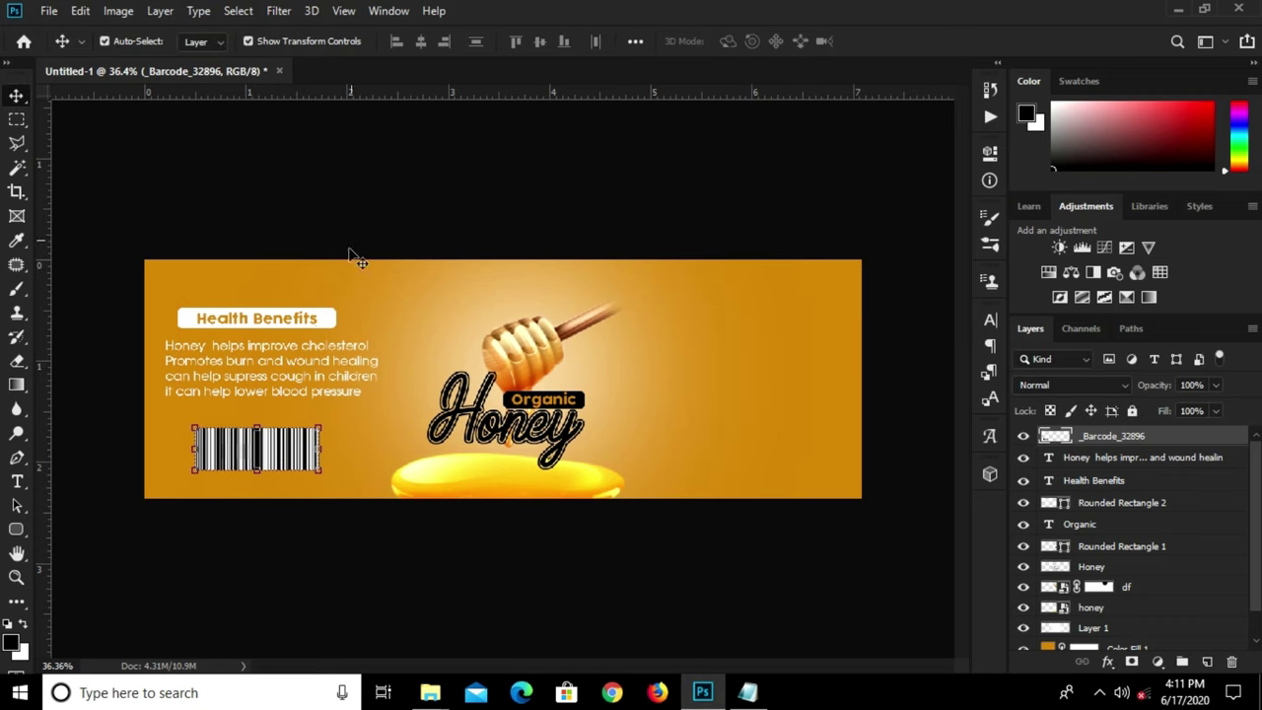
pyautogui.click(296, 317)
pyautogui.scroll(2, 296, 313)
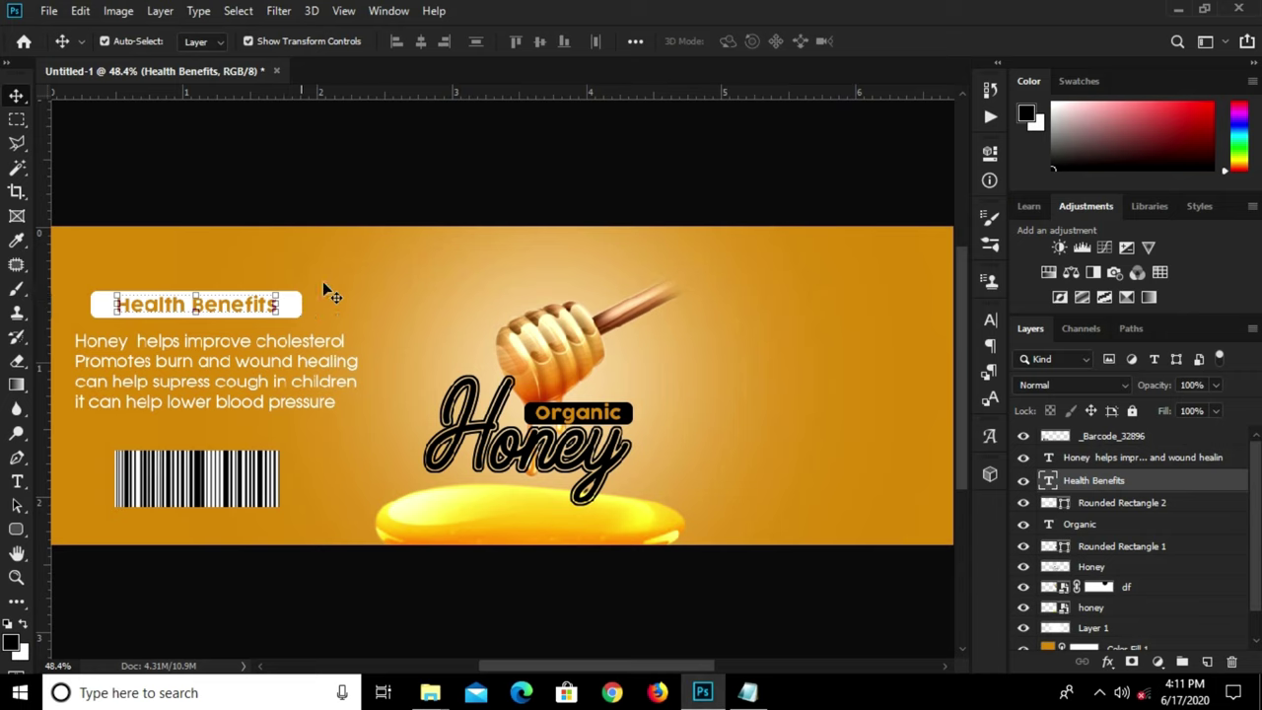
pyautogui.click(306, 286)
pyautogui.click(265, 308)
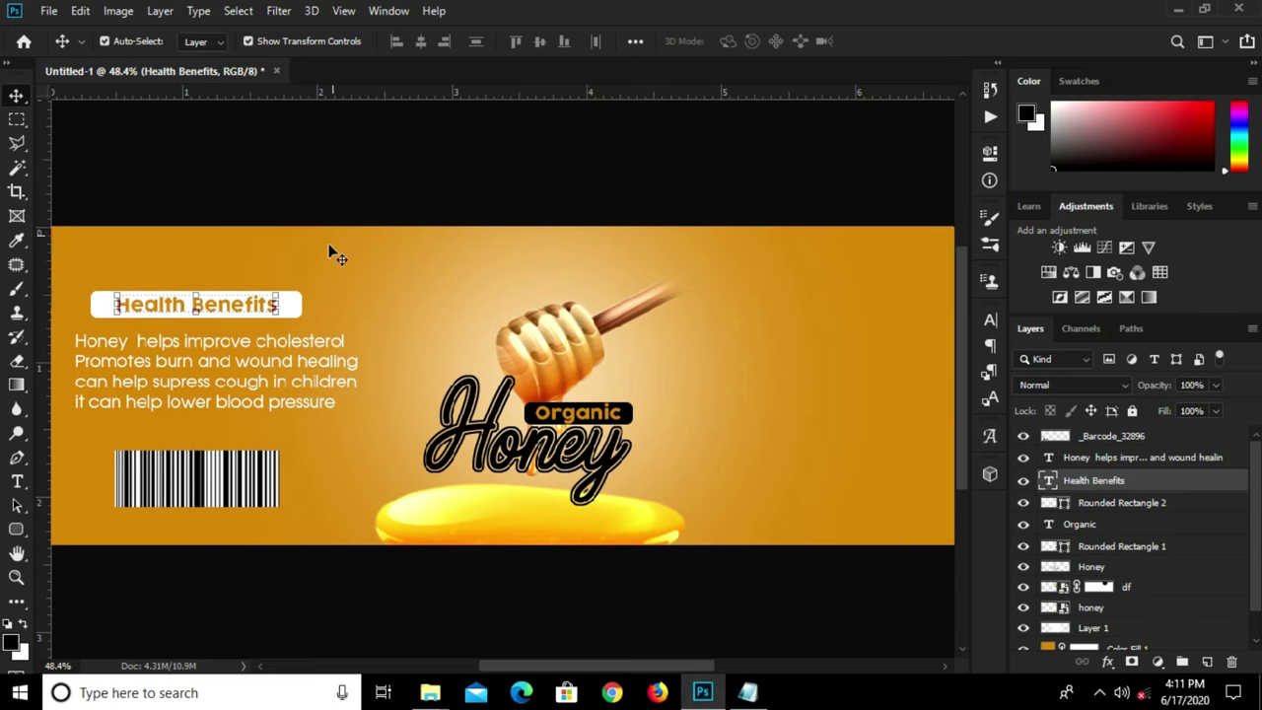
pyautogui.click(360, 197)
pyautogui.click(300, 303)
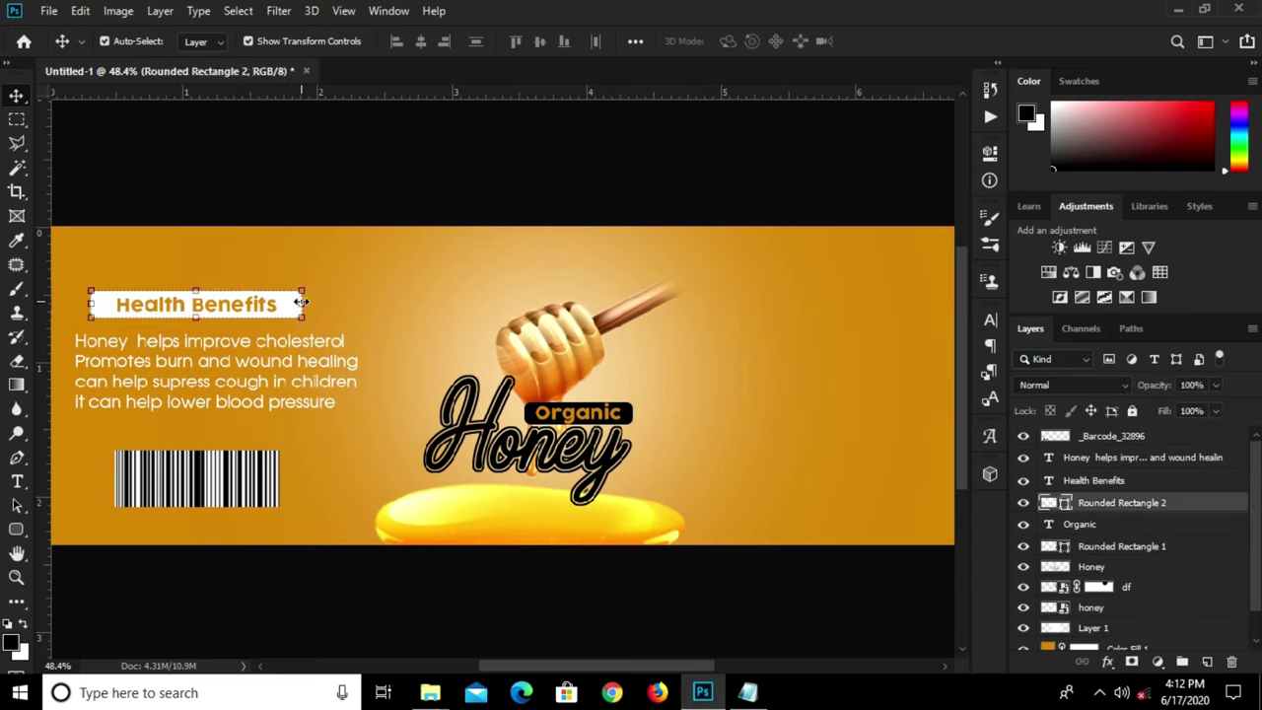
pyautogui.keyDown('shift'); pyautogui.click(1126, 482); pyautogui.keyUp('shift')
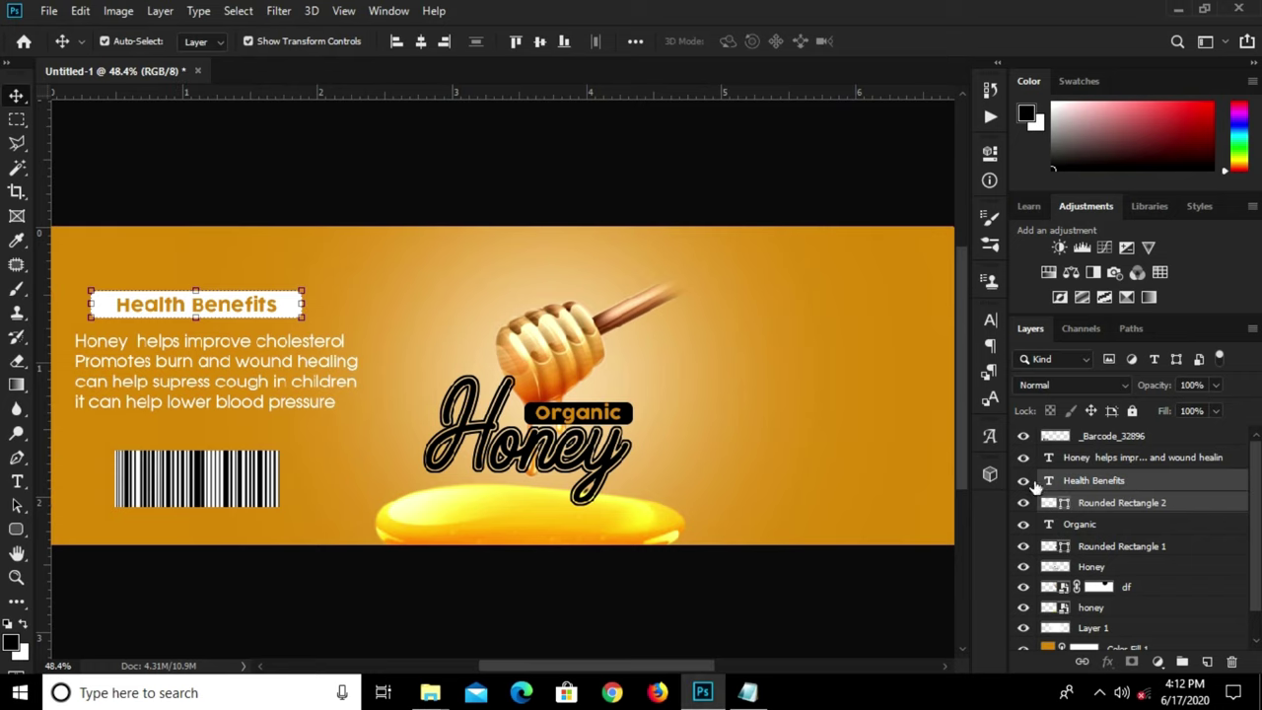
pyautogui.moveTo(260, 310); pyautogui.dragTo(909, 327)
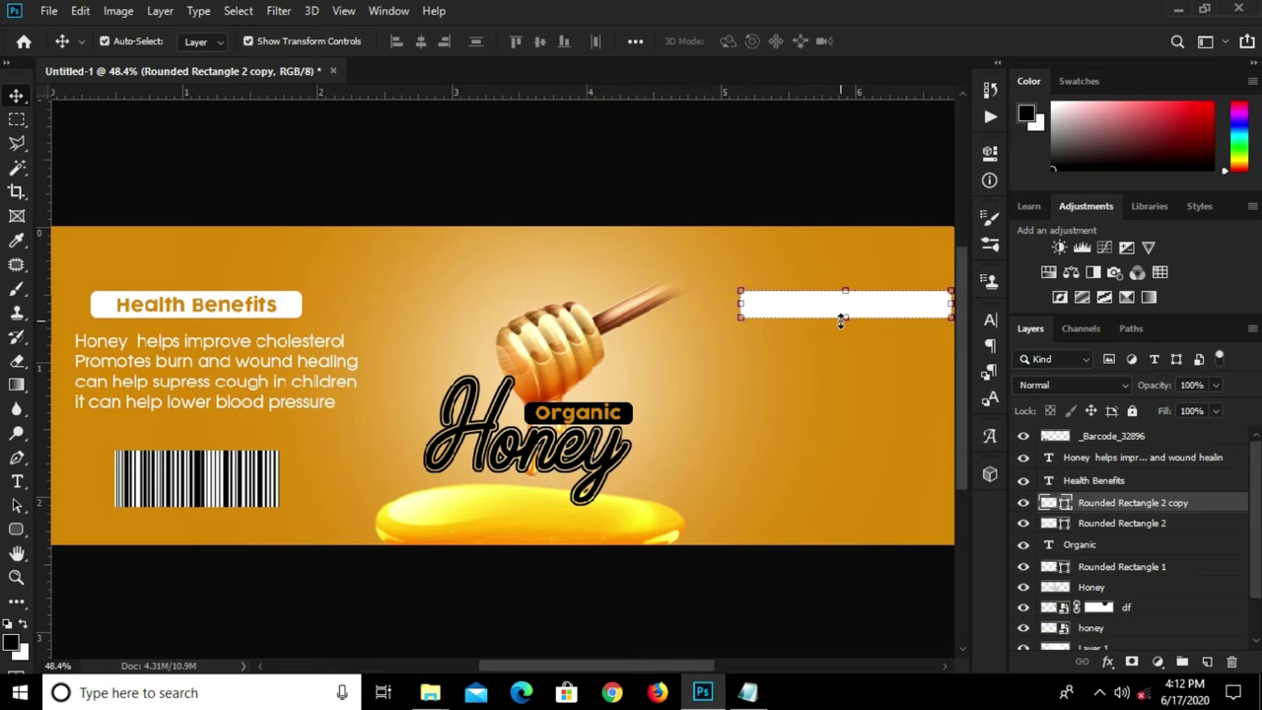
# - Duplicate the white heading box to the label's right side and retype it as 'Content of Honey'
pyautogui.moveTo(264, 309)
pyautogui.mouseDown()
pyautogui.moveTo(934, 310)
pyautogui.moveTo(655, 310)
pyautogui.mouseUp()
pyautogui.press('t')
pyautogui.click(613, 305)
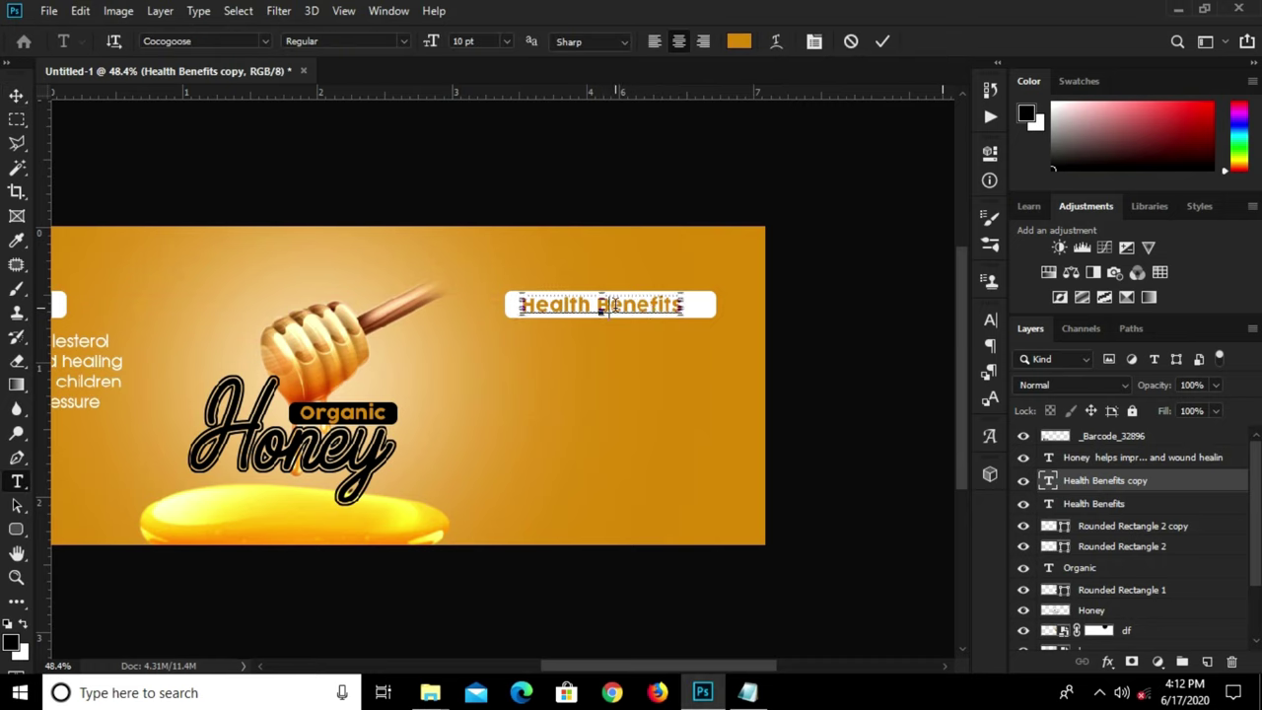
pyautogui.hotkey('ctrl', 'a')
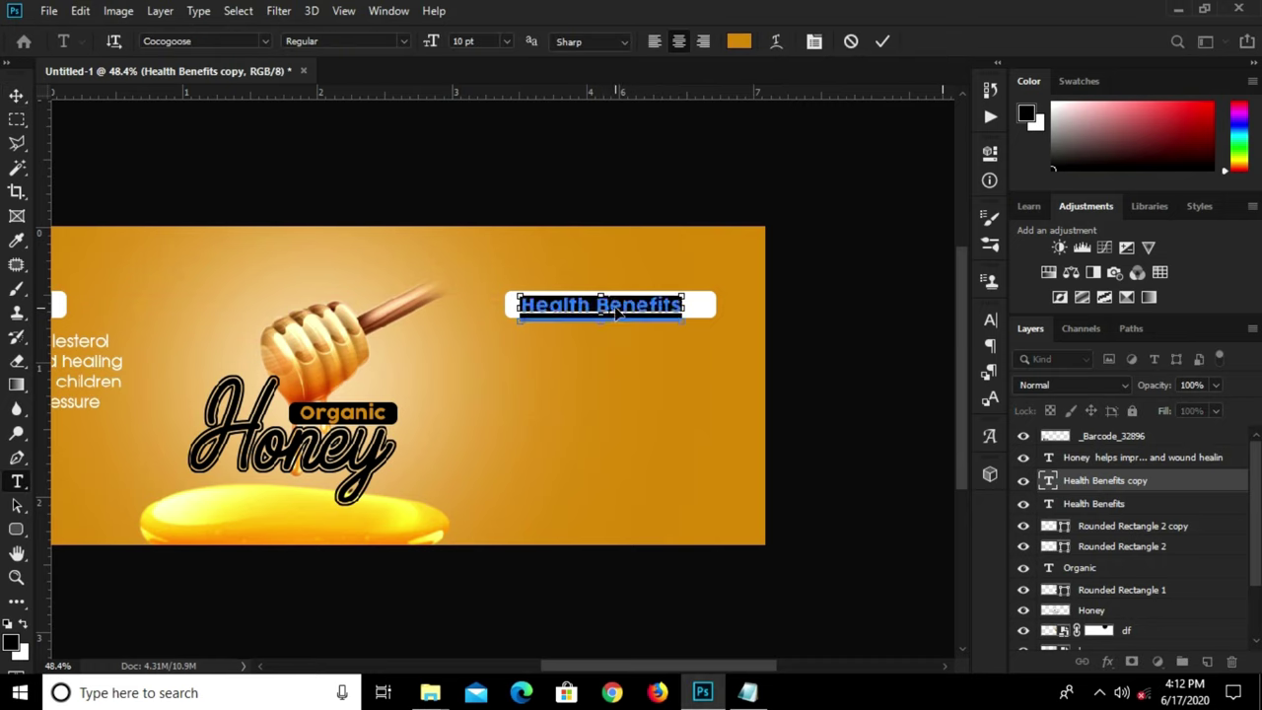
pyautogui.write('Content of Honey')
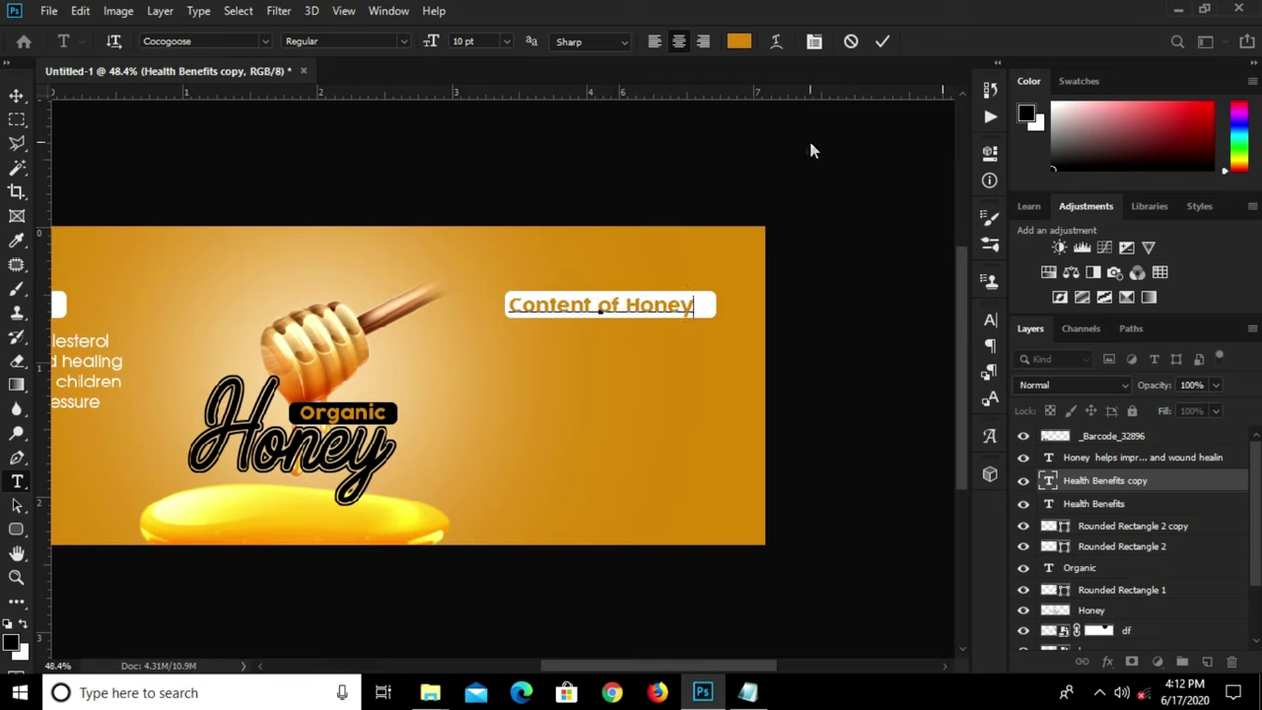
pyautogui.hotkey('ctrl', 'Return')
pyautogui.press('v')
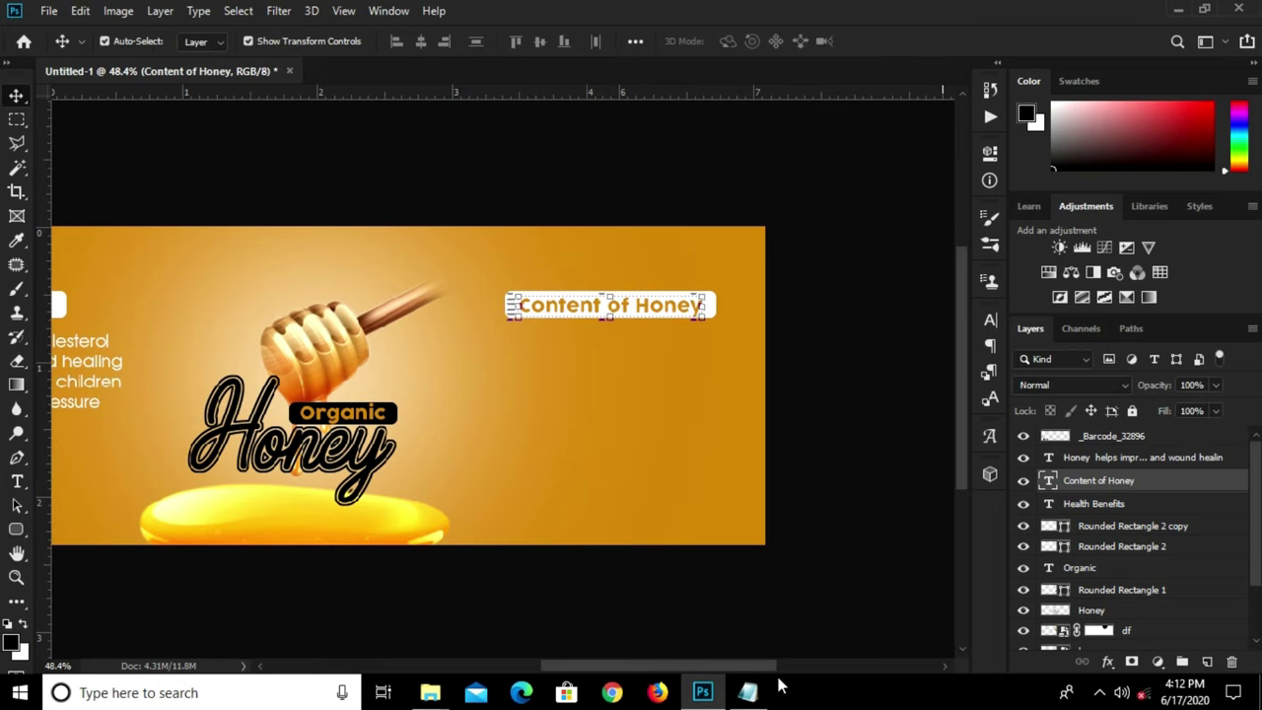
pyautogui.moveTo(748, 692)
pyautogui.click(760, 628)
# - Copy the carbohydrate table lines from the honey notes and return to the label design
pyautogui.moveTo(503, 266); pyautogui.dragTo(822, 386)
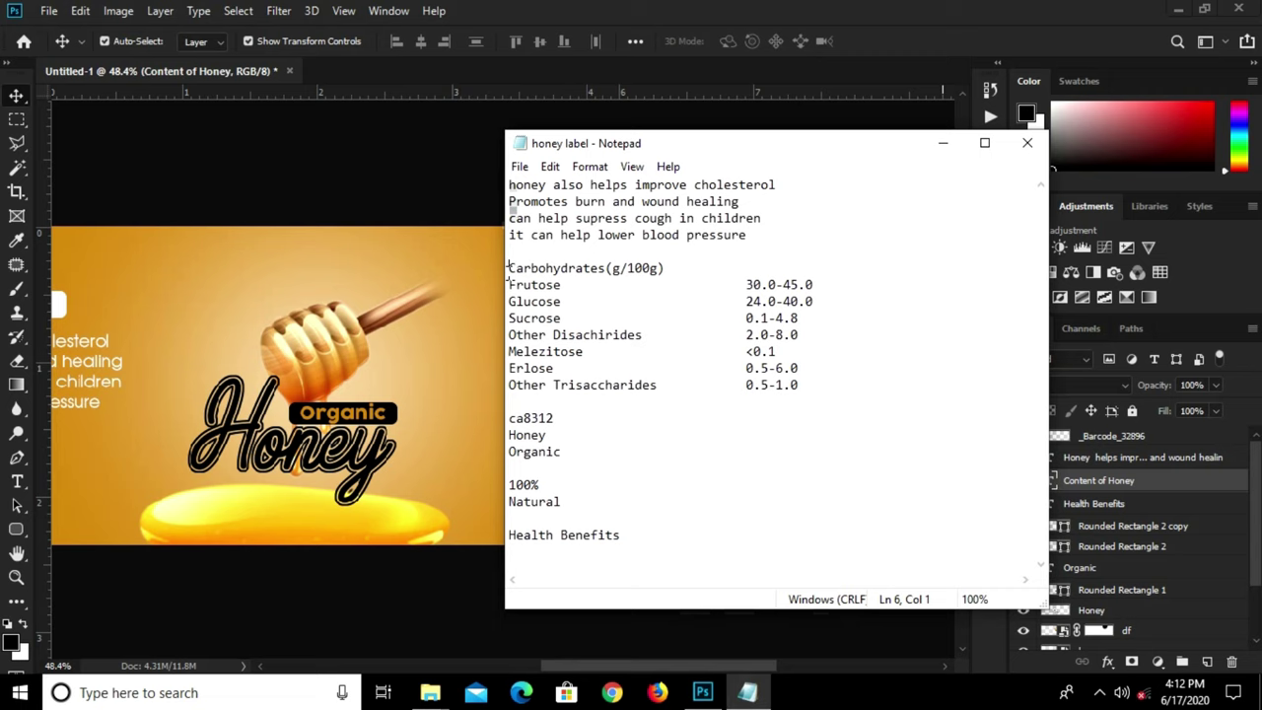
pyautogui.rightClick(669, 336)
pyautogui.click(727, 397)
pyautogui.click(456, 401)
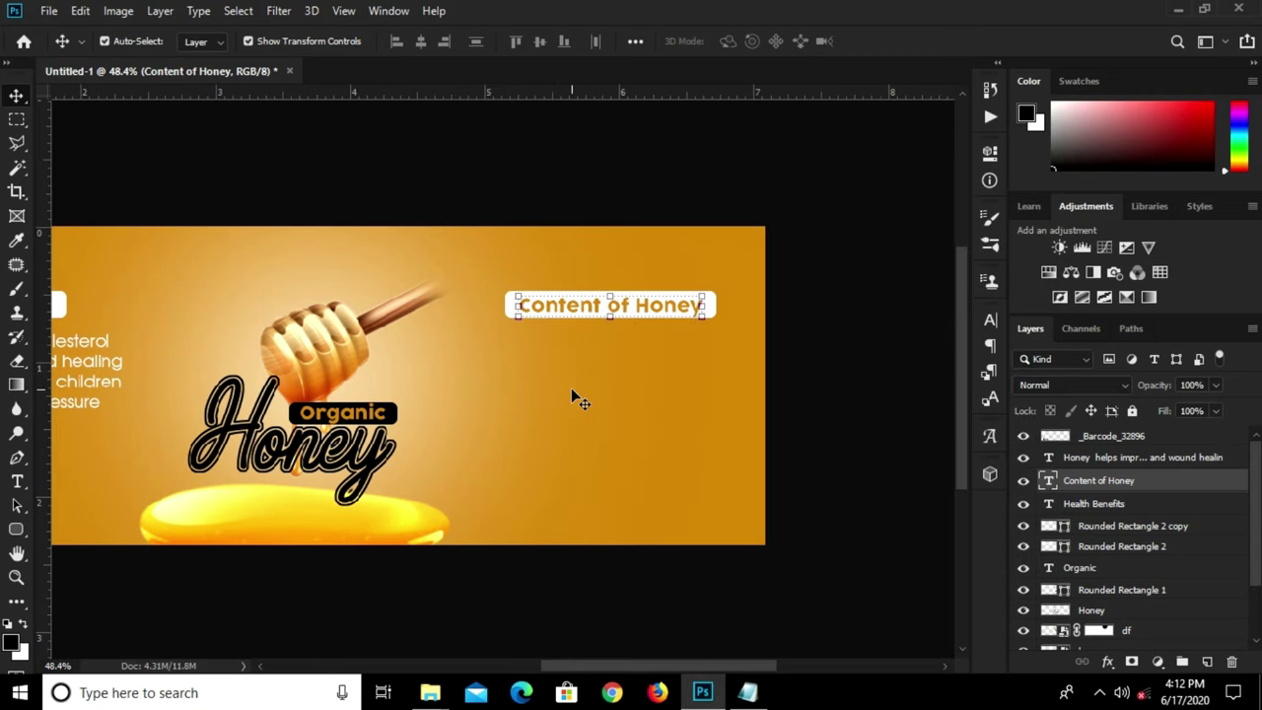
pyautogui.click(17, 481)
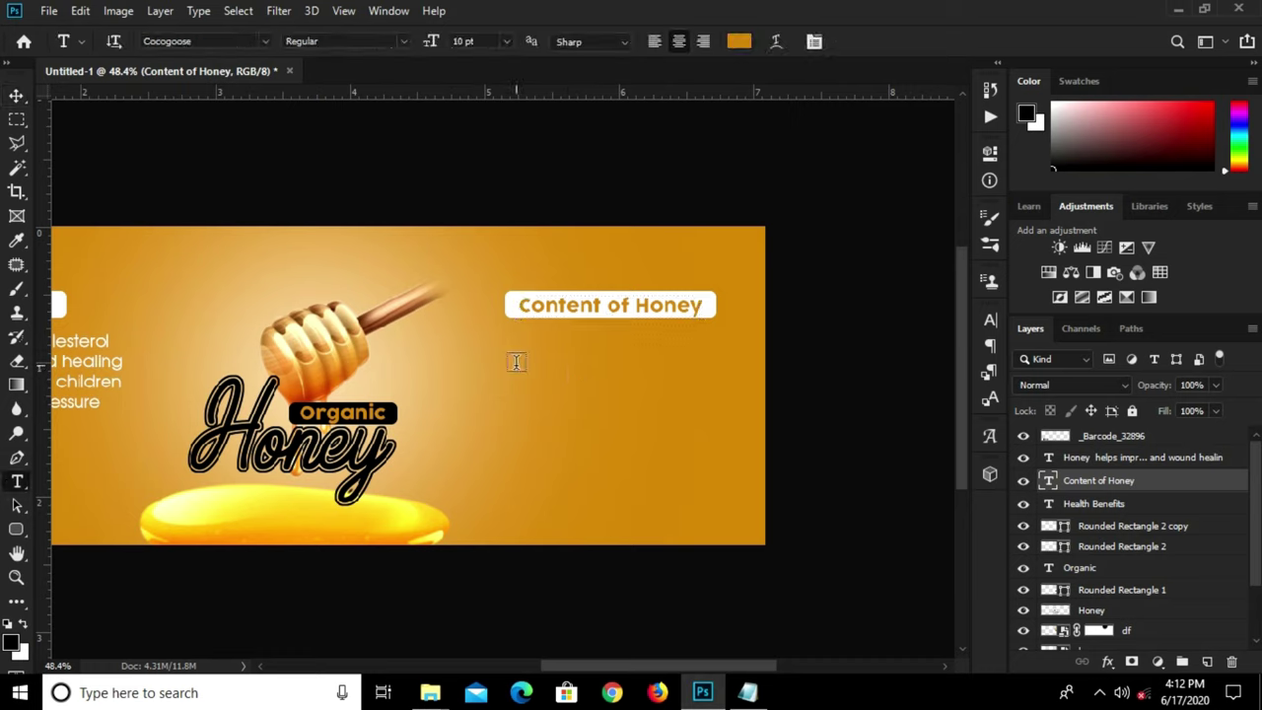
# - Paste the carbohydrate table as a new text block coloured white (#ffffff)
pyautogui.click(515, 362)
pyautogui.hotkey('ctrl', 'v')
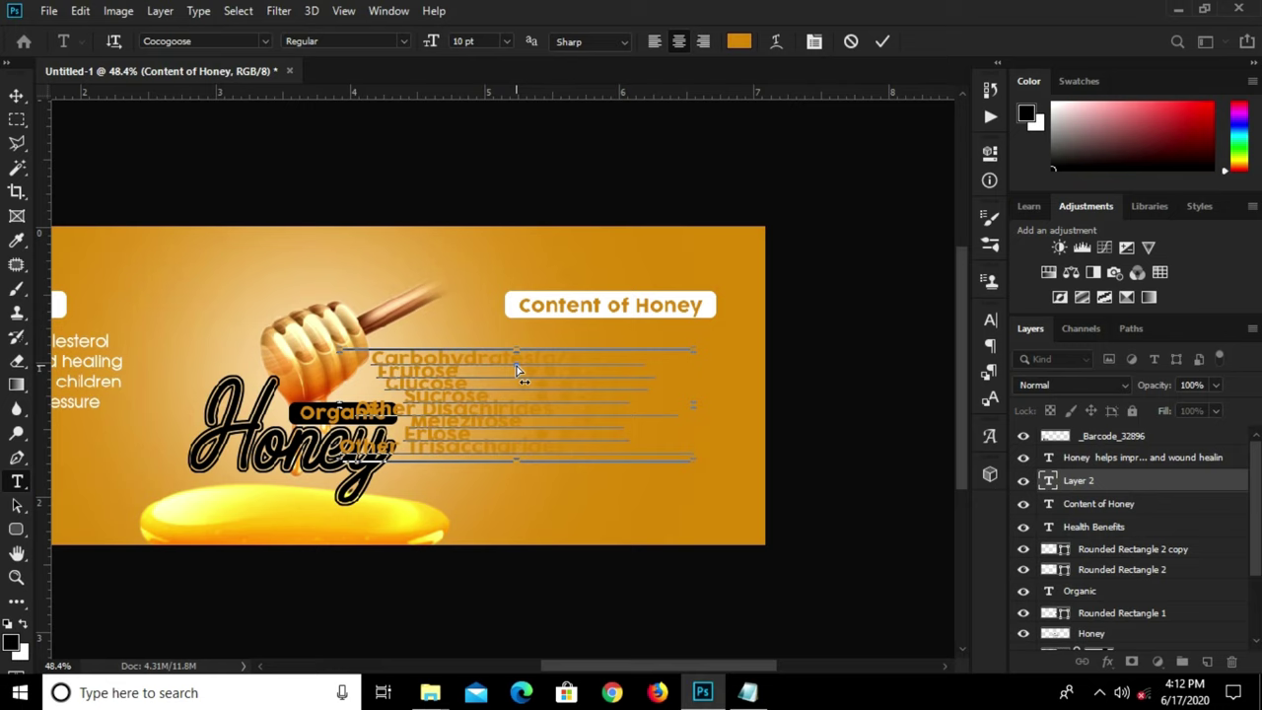
pyautogui.click(886, 42)
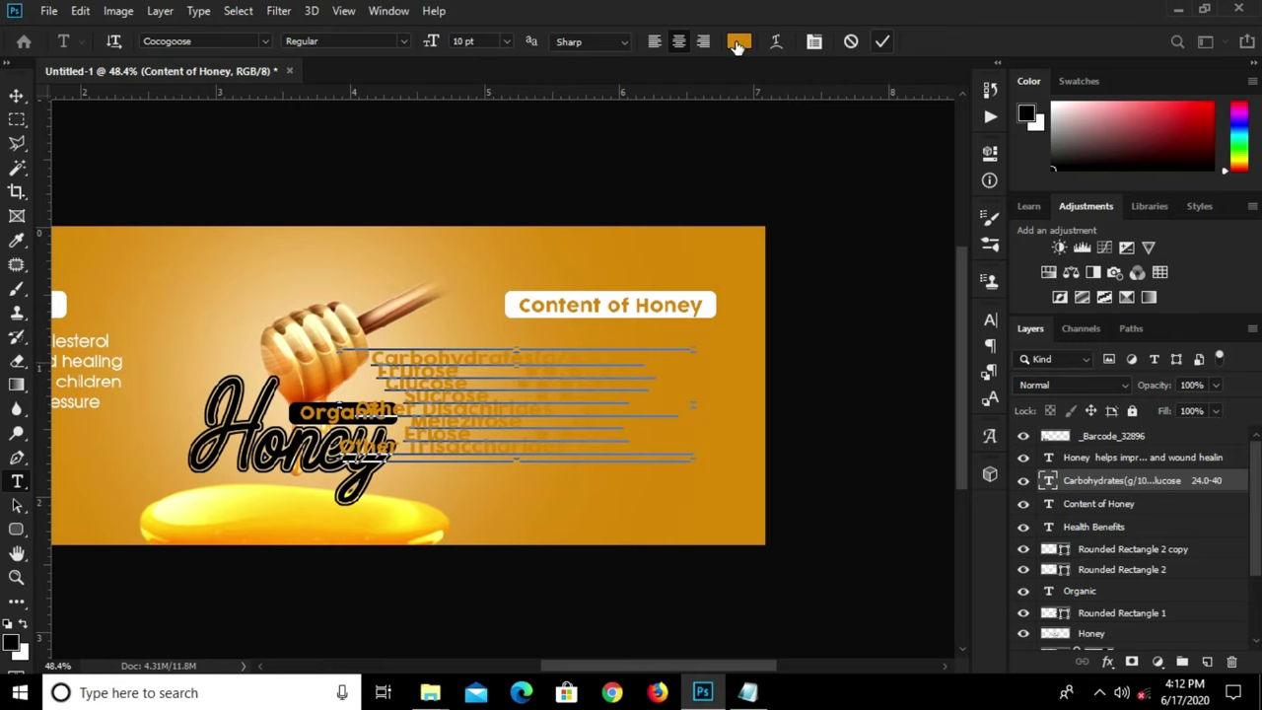
pyautogui.click(738, 41)
pyautogui.write('ffffff')
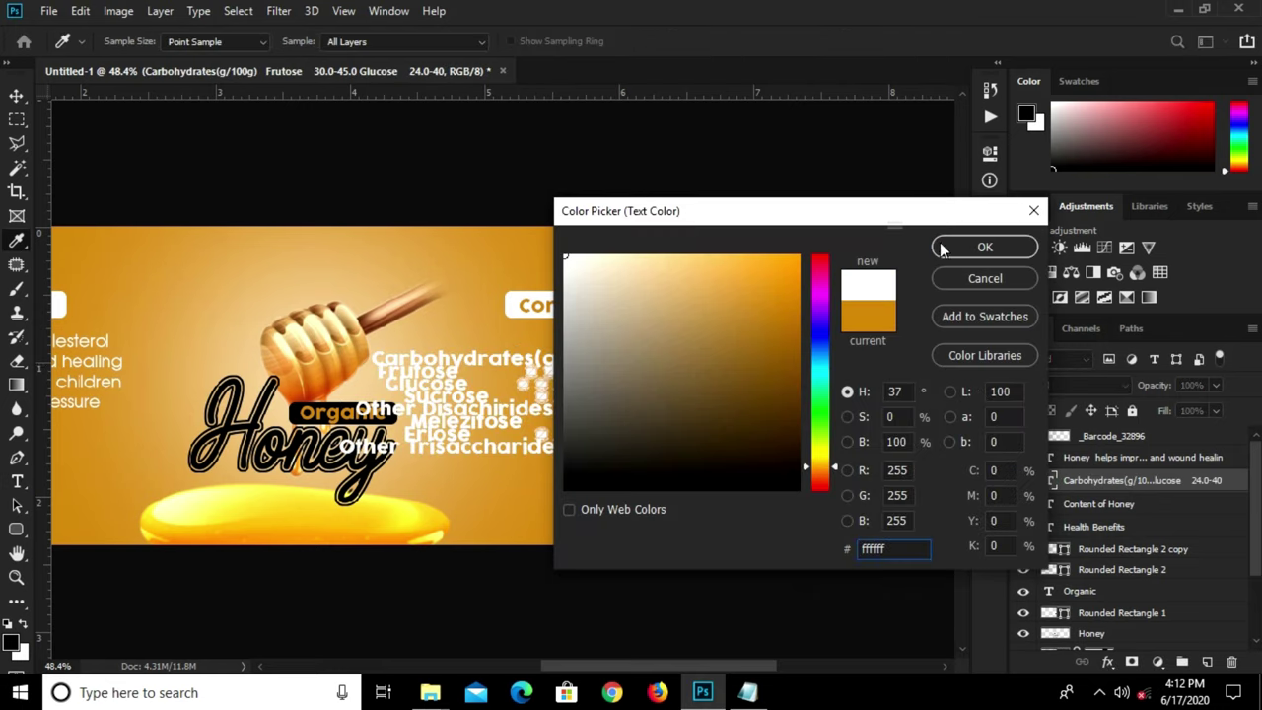
pyautogui.click(937, 248)
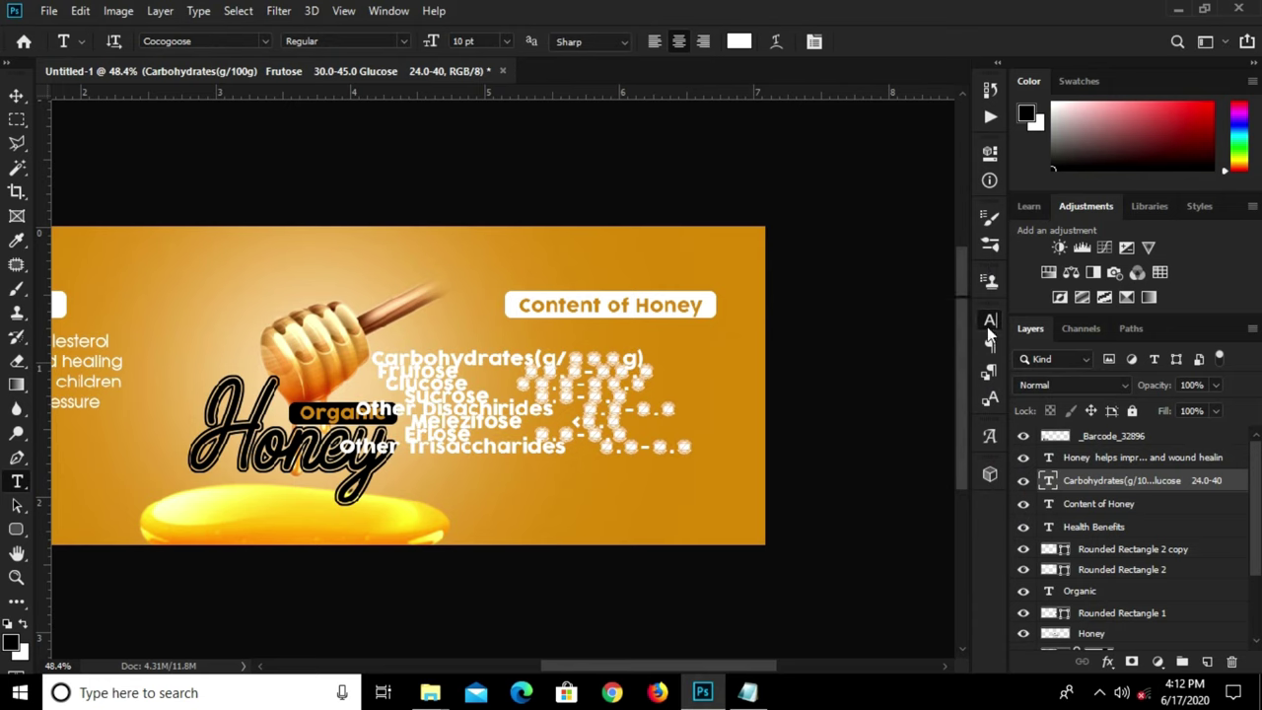
# - Set the table text to Avalon 9 pt and left-align it
pyautogui.click(989, 321)
pyautogui.click(875, 346)
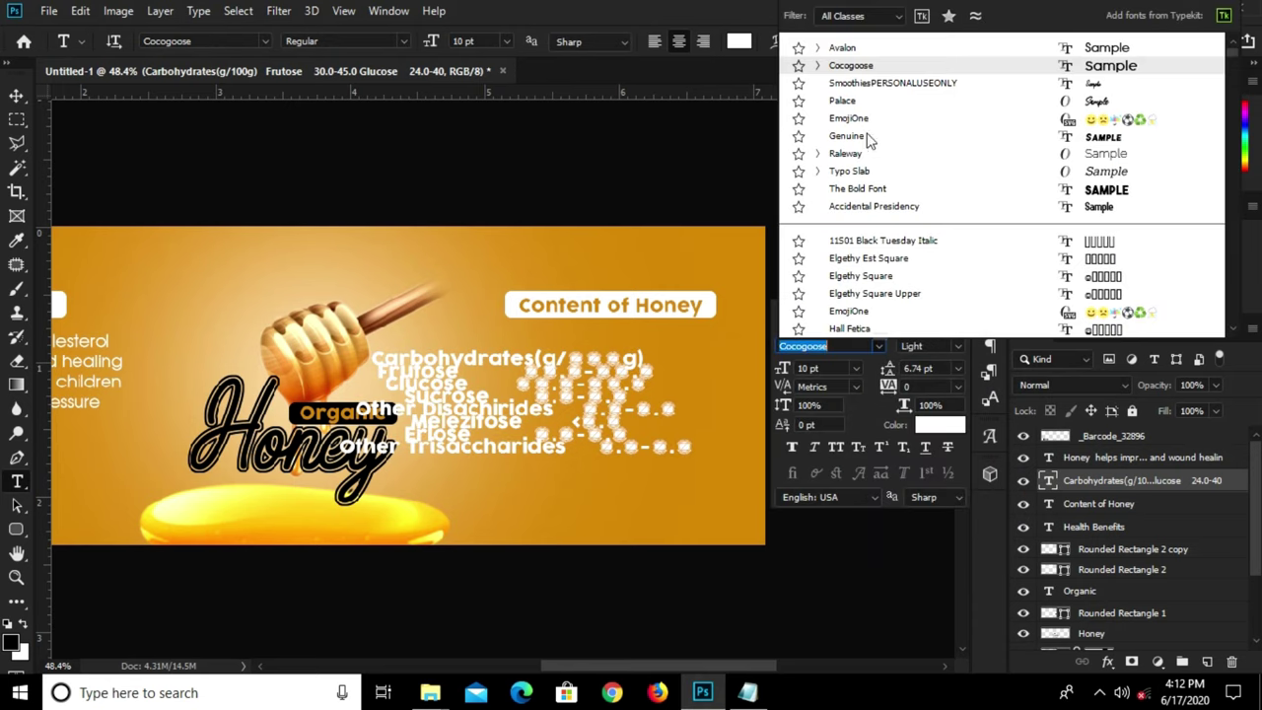
pyautogui.click(843, 48)
pyautogui.click(856, 368)
pyautogui.click(820, 436)
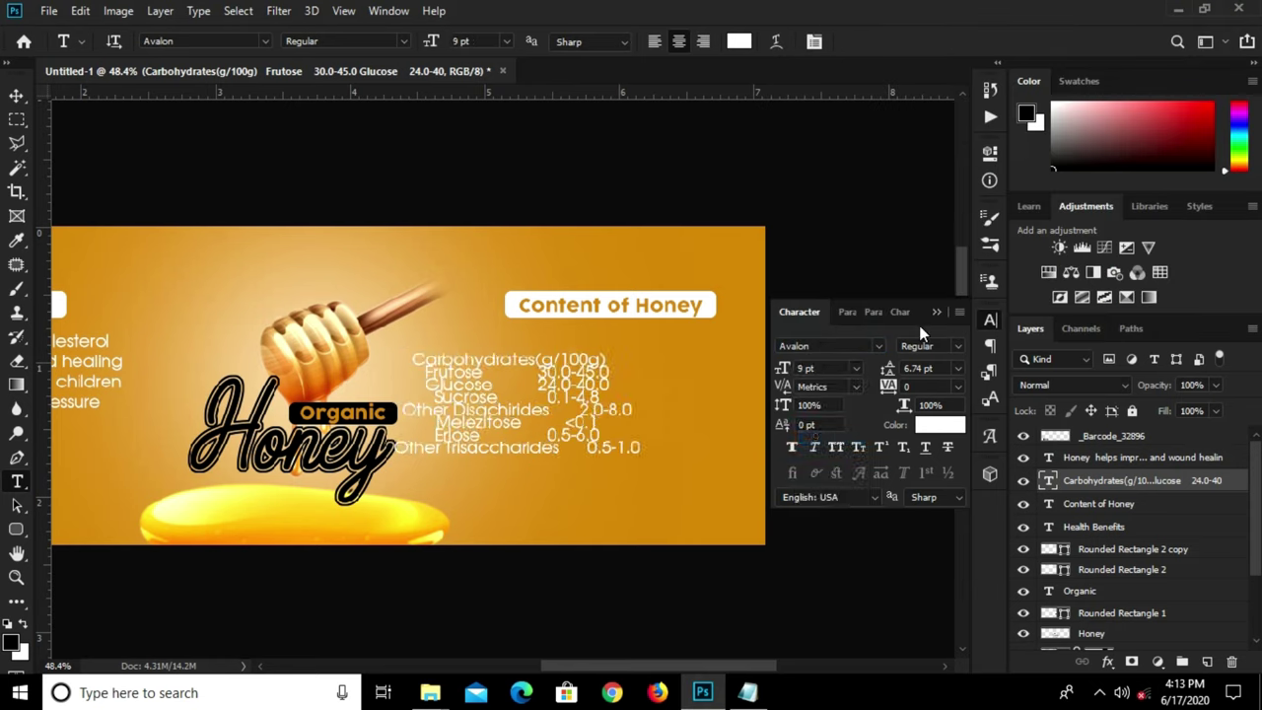
pyautogui.click(936, 311)
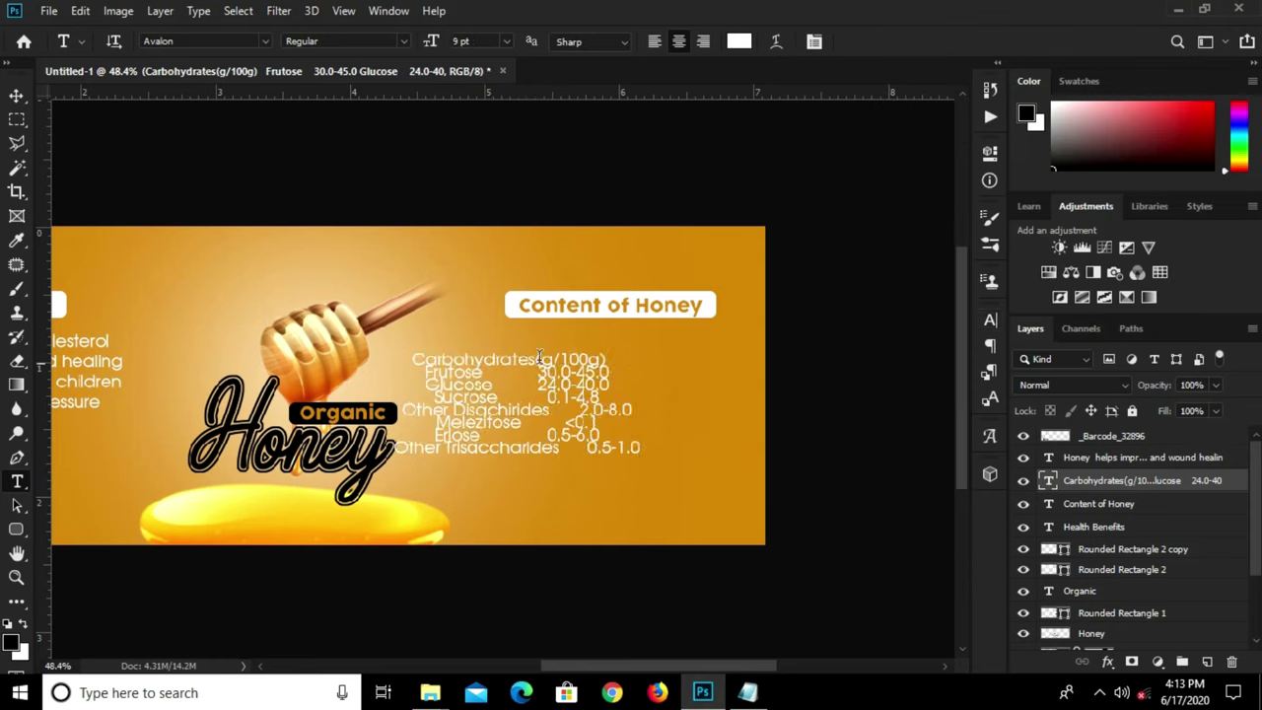
pyautogui.click(990, 320)
pyautogui.click(843, 311)
pyautogui.click(788, 349)
pyautogui.click(937, 311)
pyautogui.scroll(3, 640, 400)
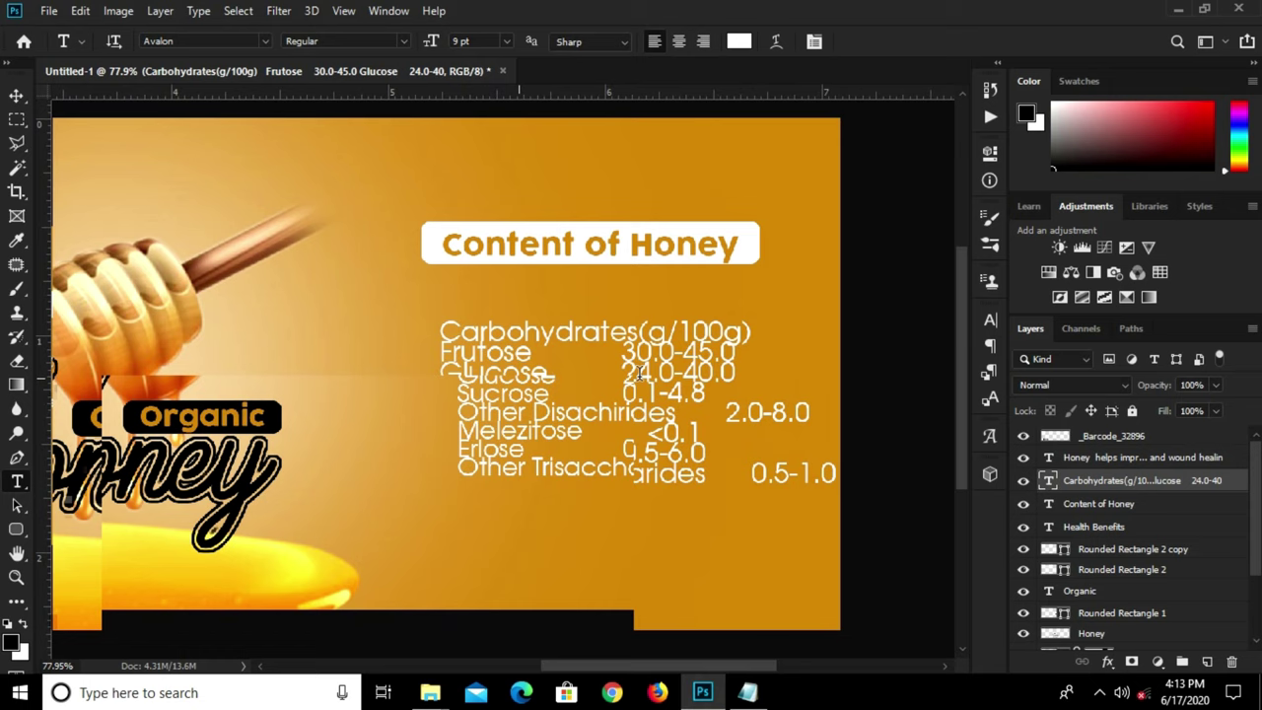
# - Set the nutrition table's line spacing back to Auto
pyautogui.click(991, 320)
pyautogui.click(957, 367)
pyautogui.click(924, 385)
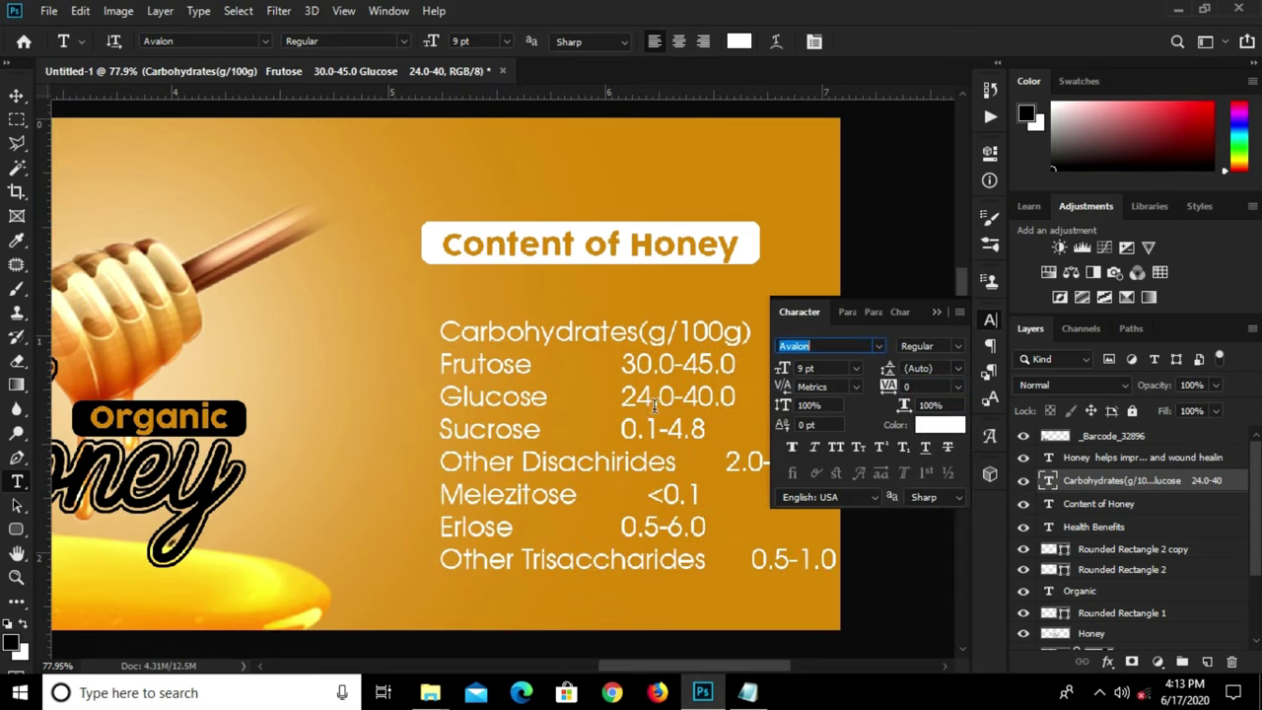
pyautogui.write('v')
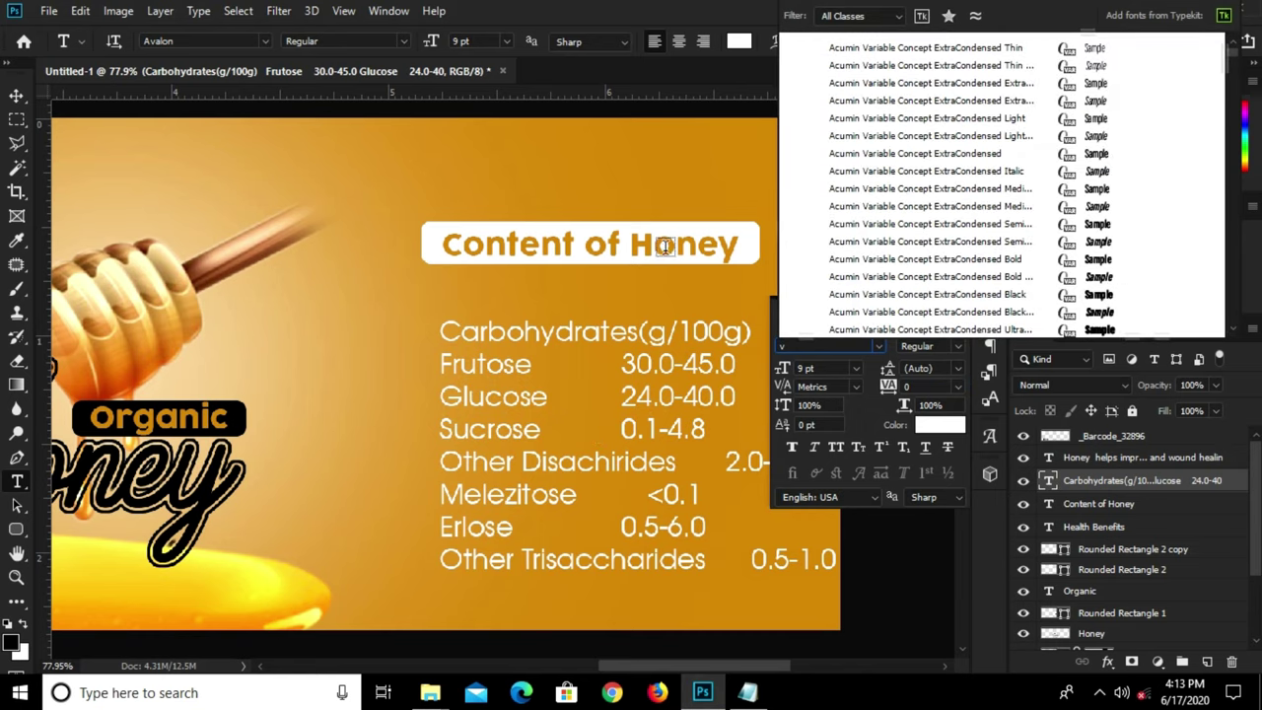
pyautogui.press('Escape')
pyautogui.moveTo(888, 368); pyautogui.dragTo(937, 323)
pyautogui.click(956, 367)
pyautogui.click(926, 382)
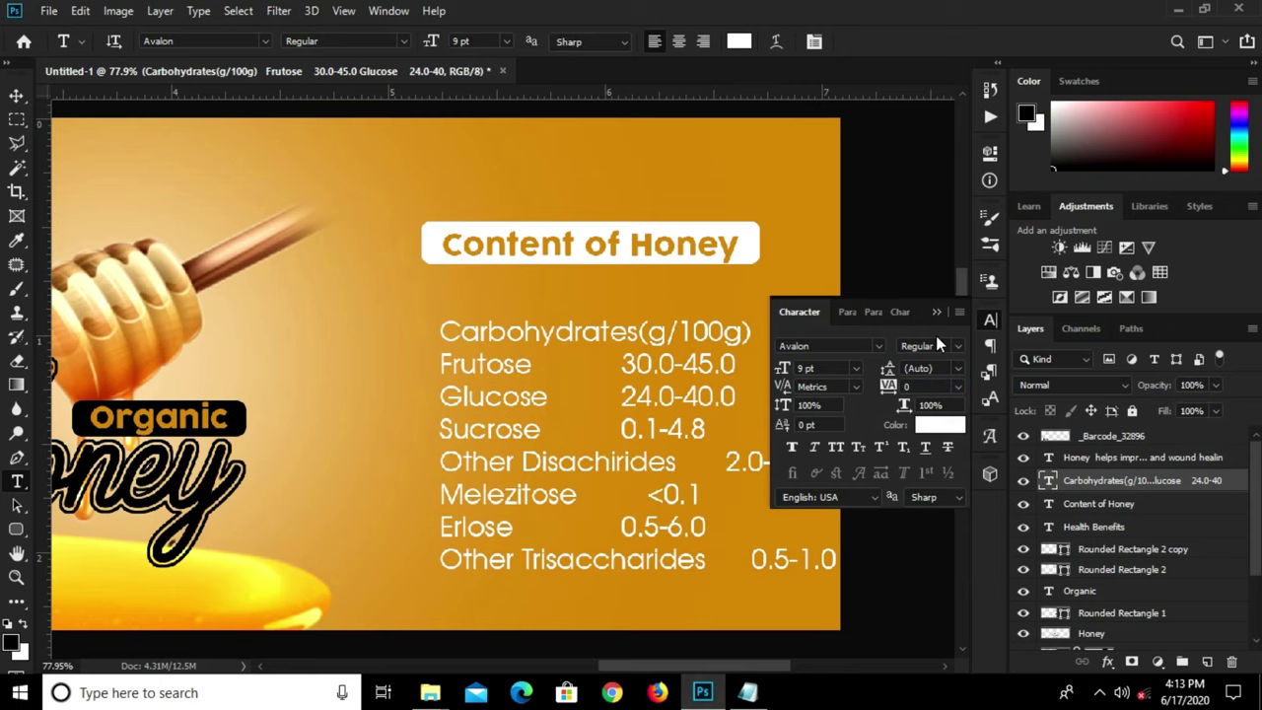
pyautogui.click(936, 314)
# - Move the table up-left and adjust spacing so values like 2.0-8.0 and <0.1 align
pyautogui.press('v')
pyautogui.moveTo(599, 458); pyautogui.dragTo(604, 440)
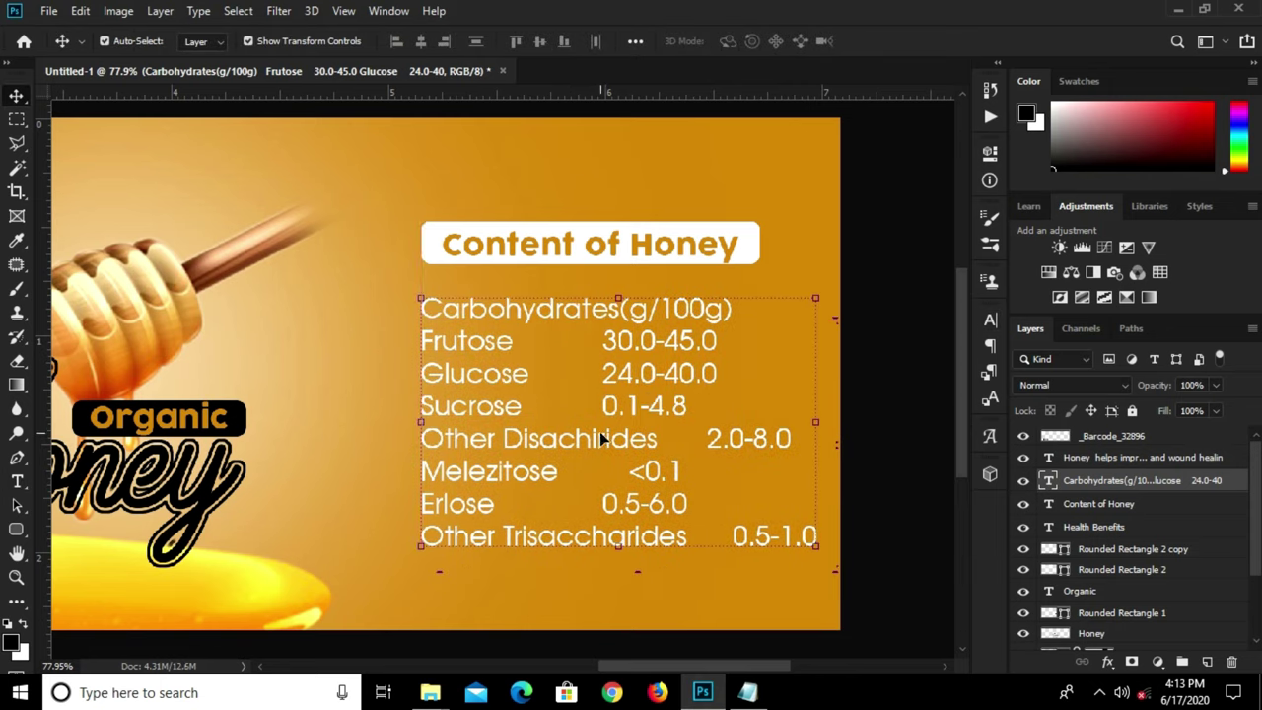
pyautogui.press('t')
pyautogui.click(607, 341)
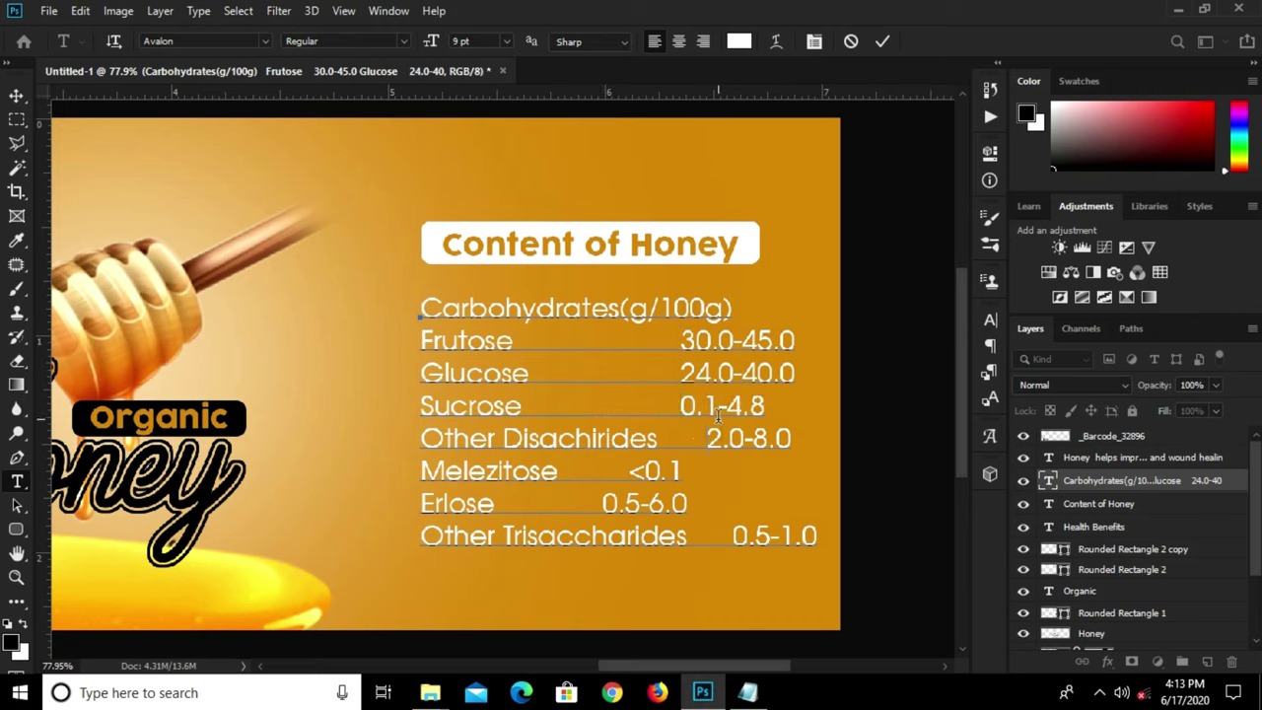
pyautogui.press('Delete')
pyautogui.press('Delete')
pyautogui.press('Delete')
pyautogui.click(629, 470)
pyautogui.click(598, 509)
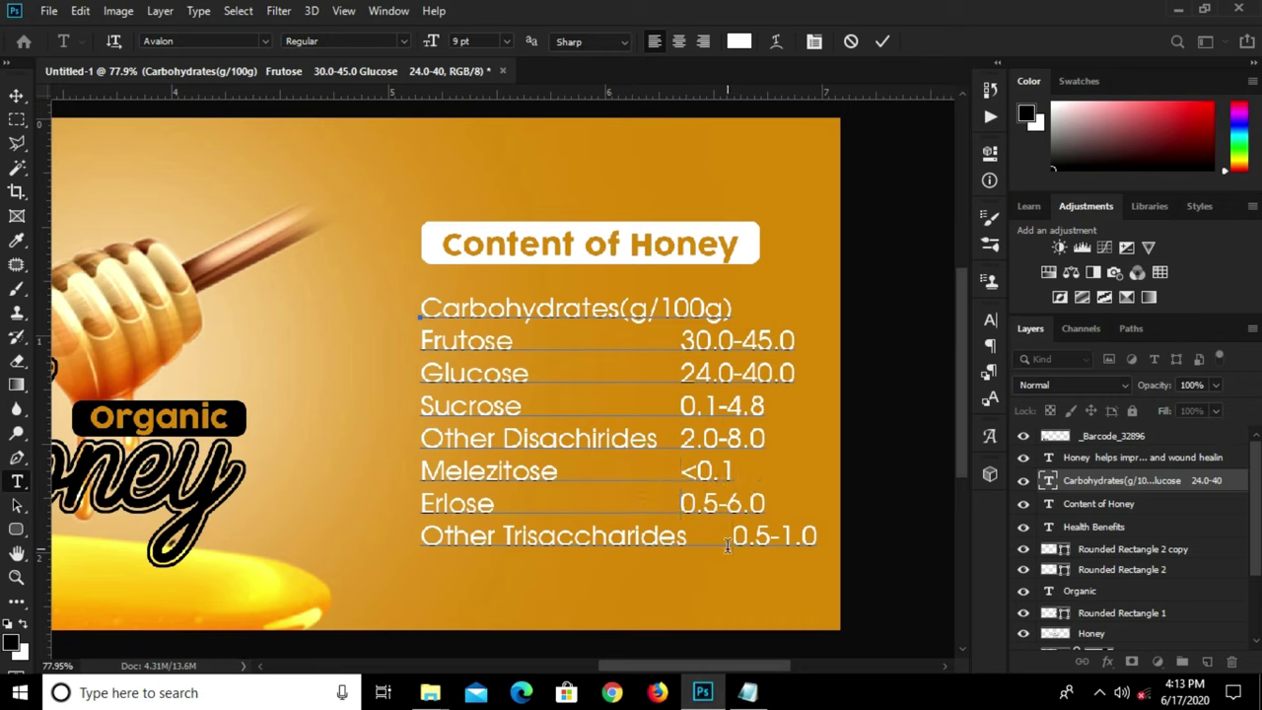
pyautogui.press('Delete')
pyautogui.press('Delete')
pyautogui.press('Delete')
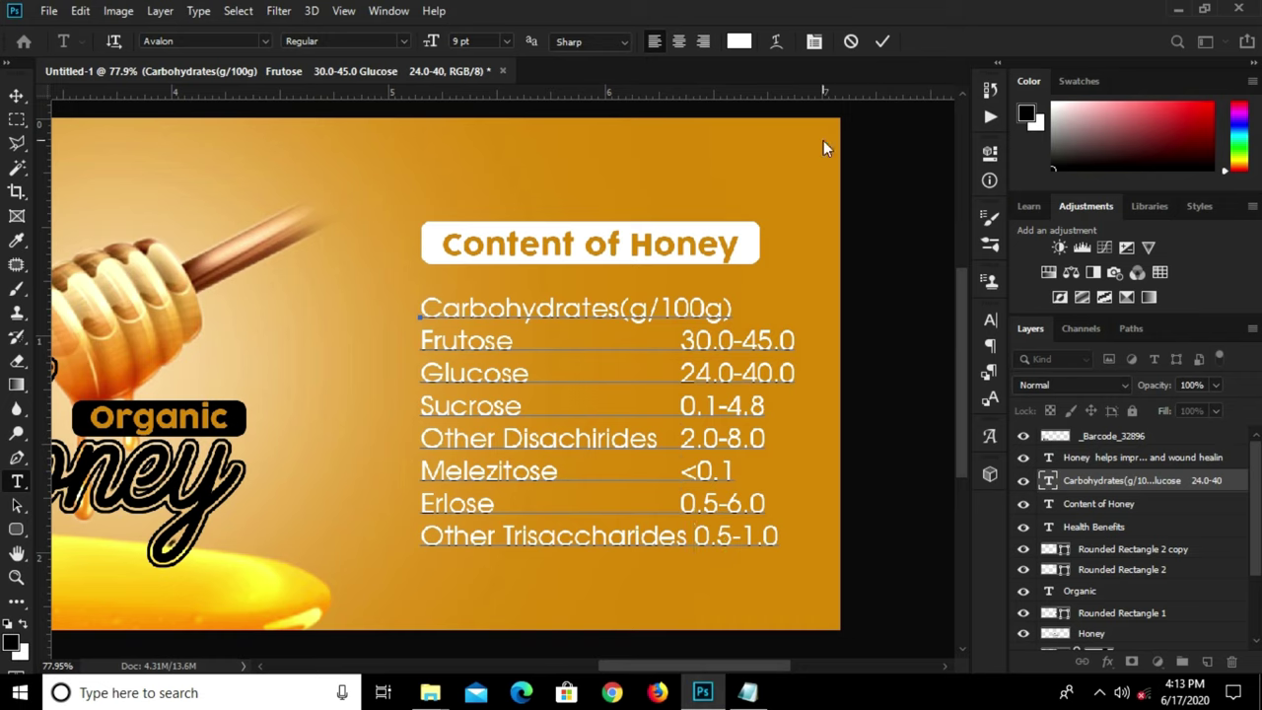
pyautogui.click(883, 41)
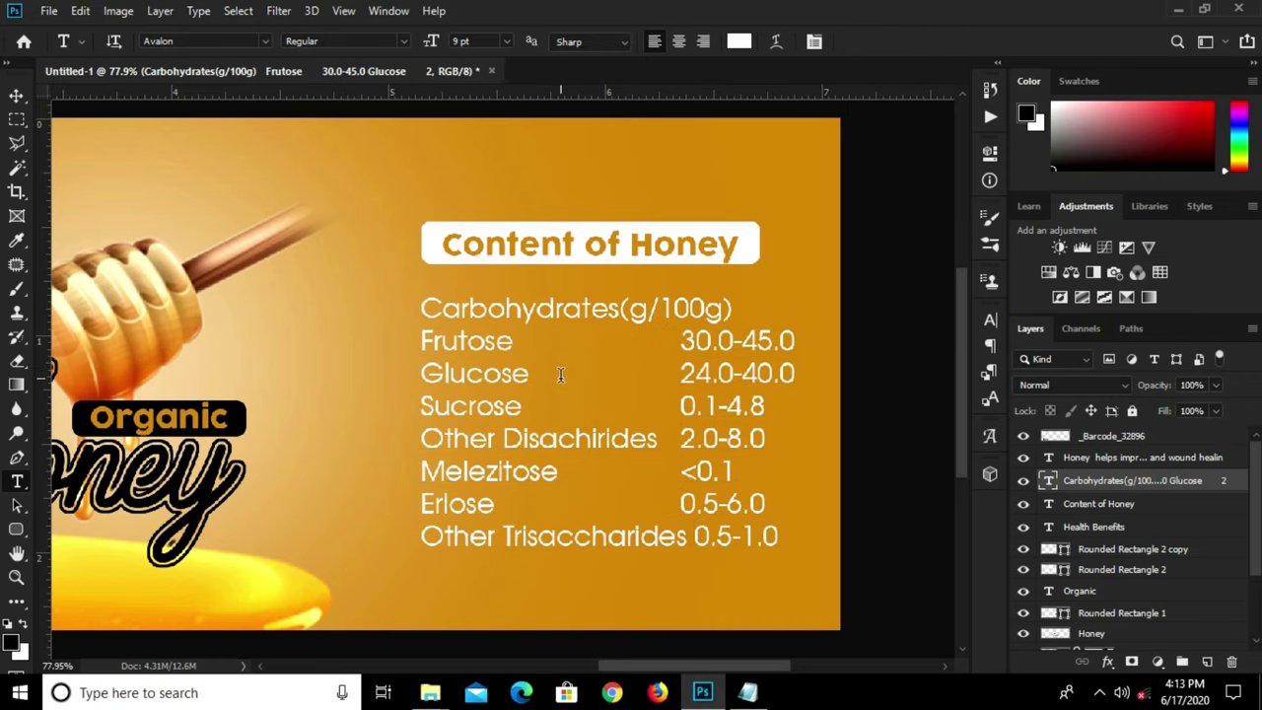
# - Set the nutrition table to 8 pt, scale it to about 92%, and reposition it
pyautogui.press('v')
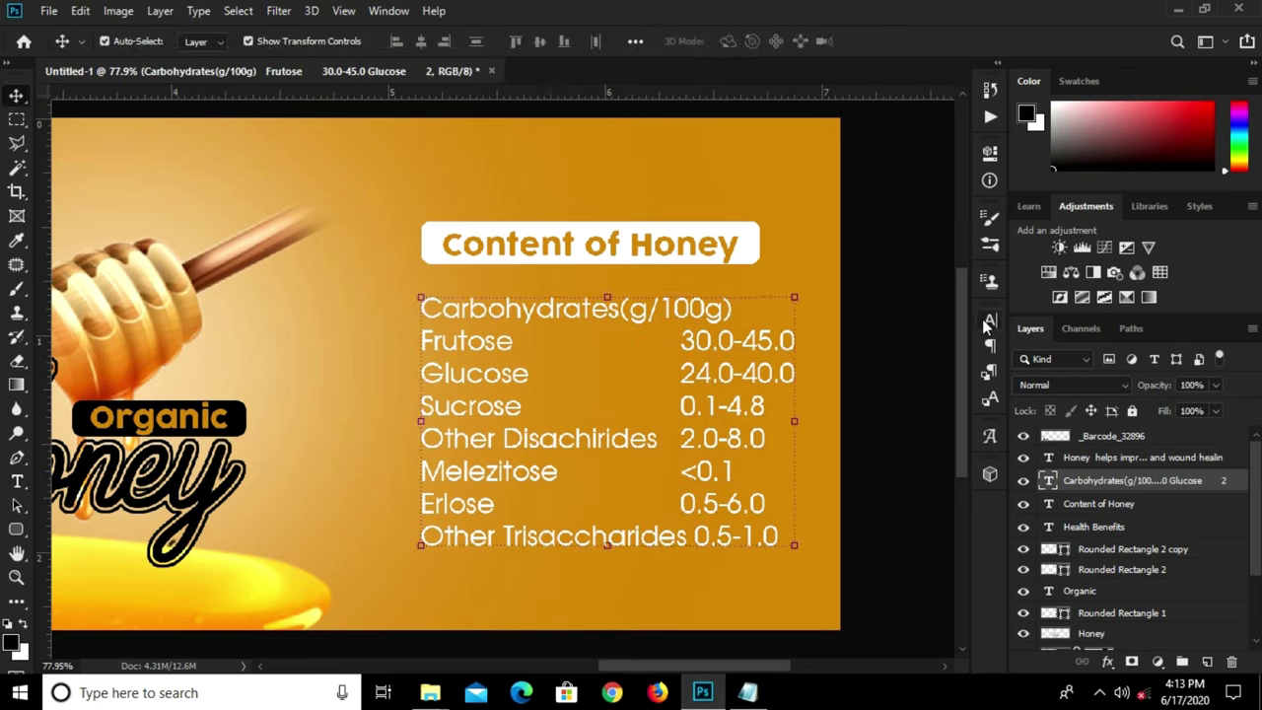
pyautogui.click(988, 320)
pyautogui.click(856, 368)
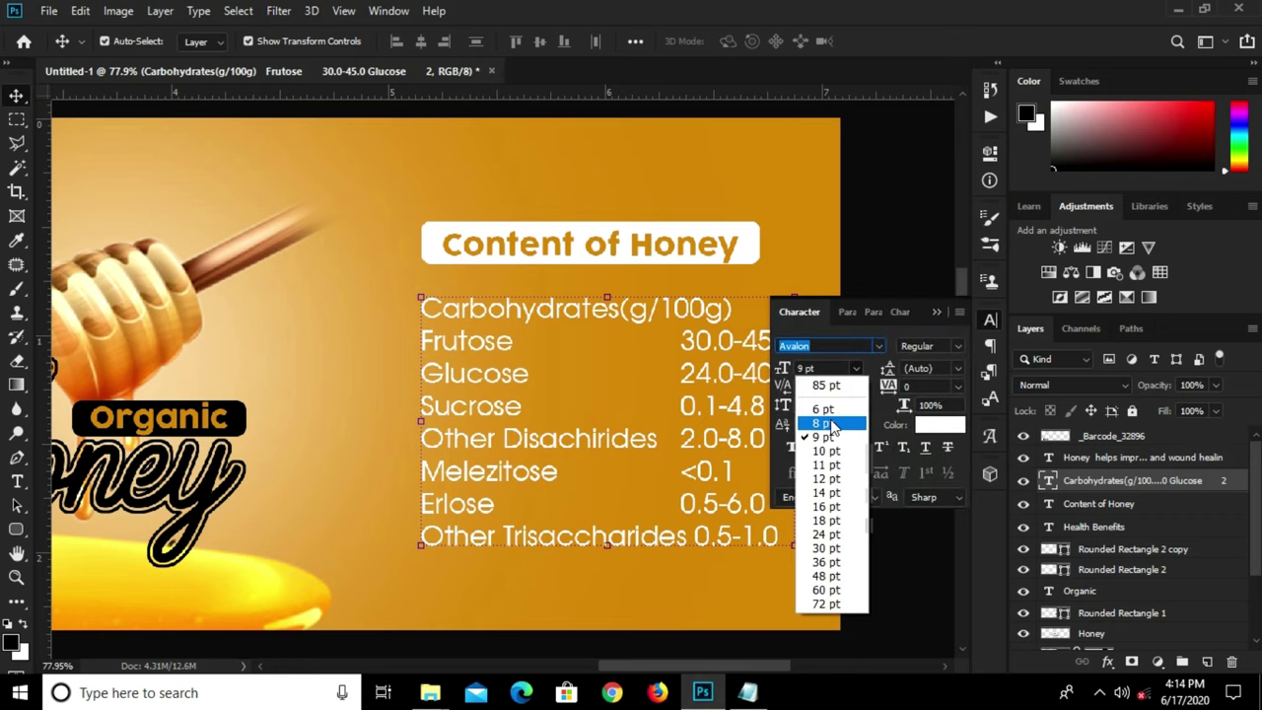
pyautogui.click(837, 398)
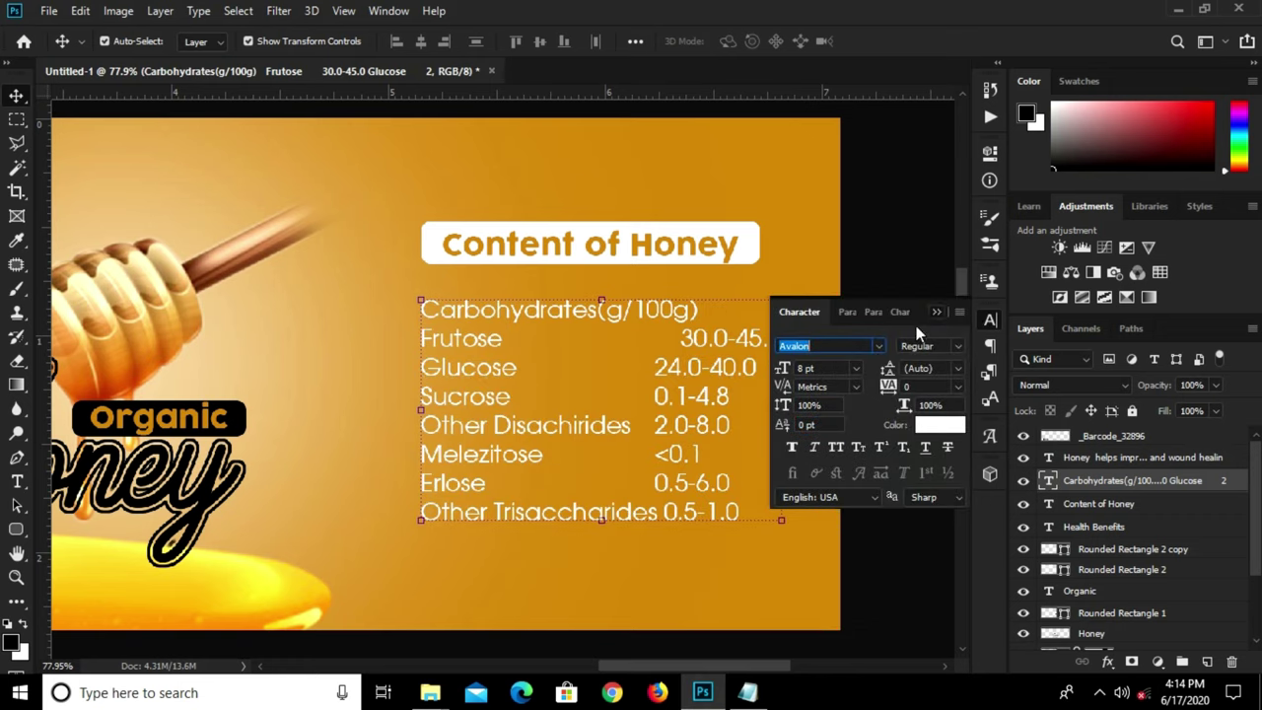
pyautogui.click(868, 388)
pyautogui.moveTo(698, 419)
pyautogui.mouseDown()
pyautogui.moveTo(679, 402)
pyautogui.moveTo(695, 406)
pyautogui.mouseUp()
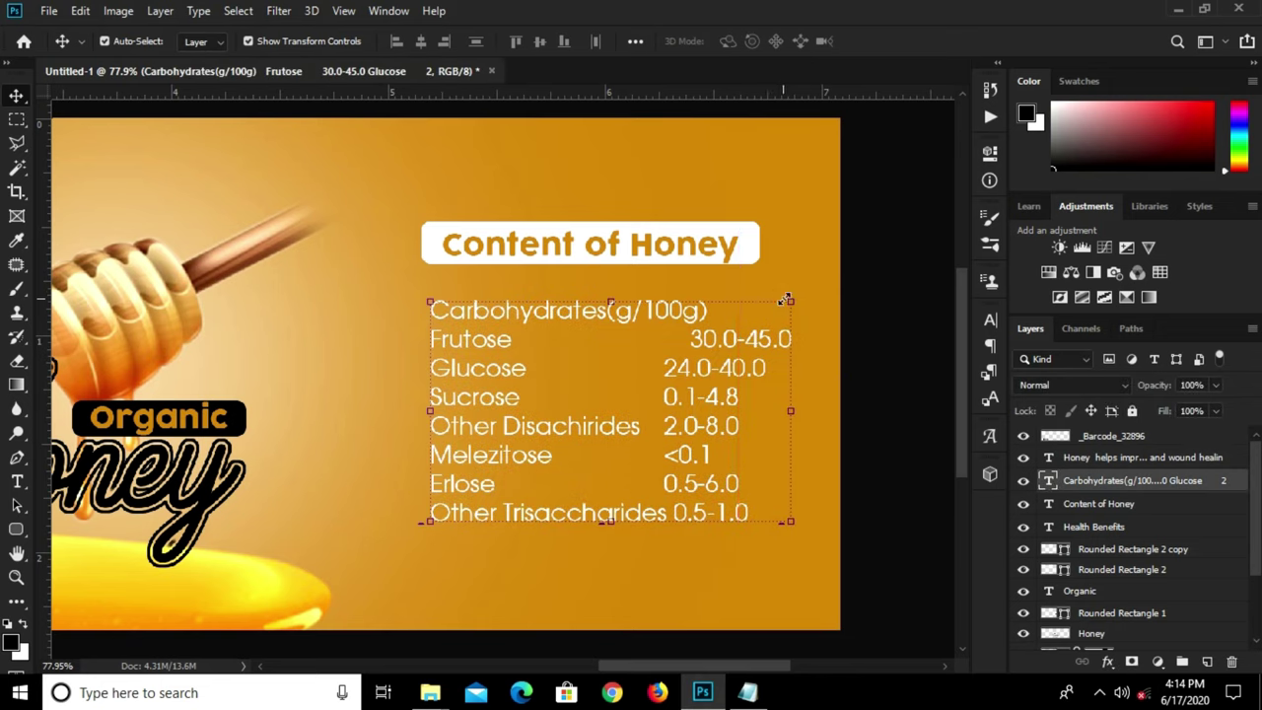
pyautogui.moveTo(782, 300); pyautogui.dragTo(786, 285)
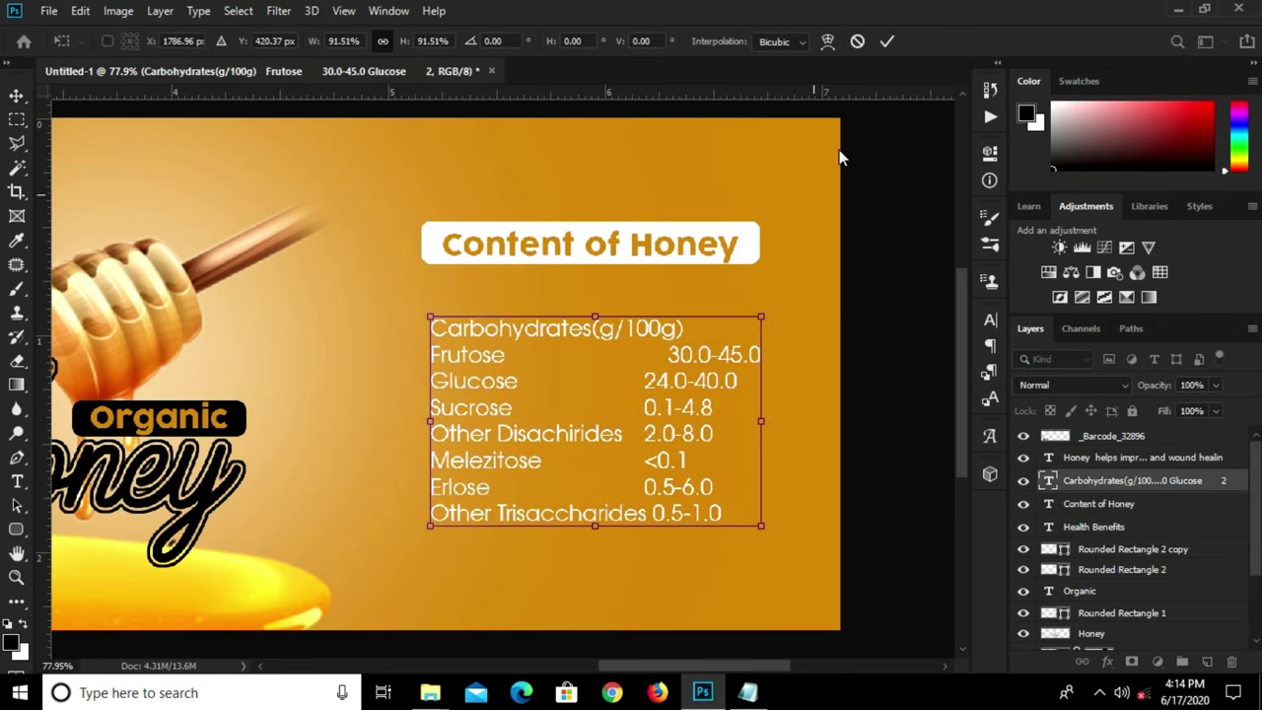
pyautogui.click(887, 43)
pyautogui.moveTo(686, 429); pyautogui.dragTo(693, 435)
# - Remove the extra space before the Frutose value 30.0-45.0 and shift the table slightly up
pyautogui.press('t')
pyautogui.click(680, 357)
pyautogui.press('BackSpace')
pyautogui.press('BackSpace')
pyautogui.press('BackSpace')
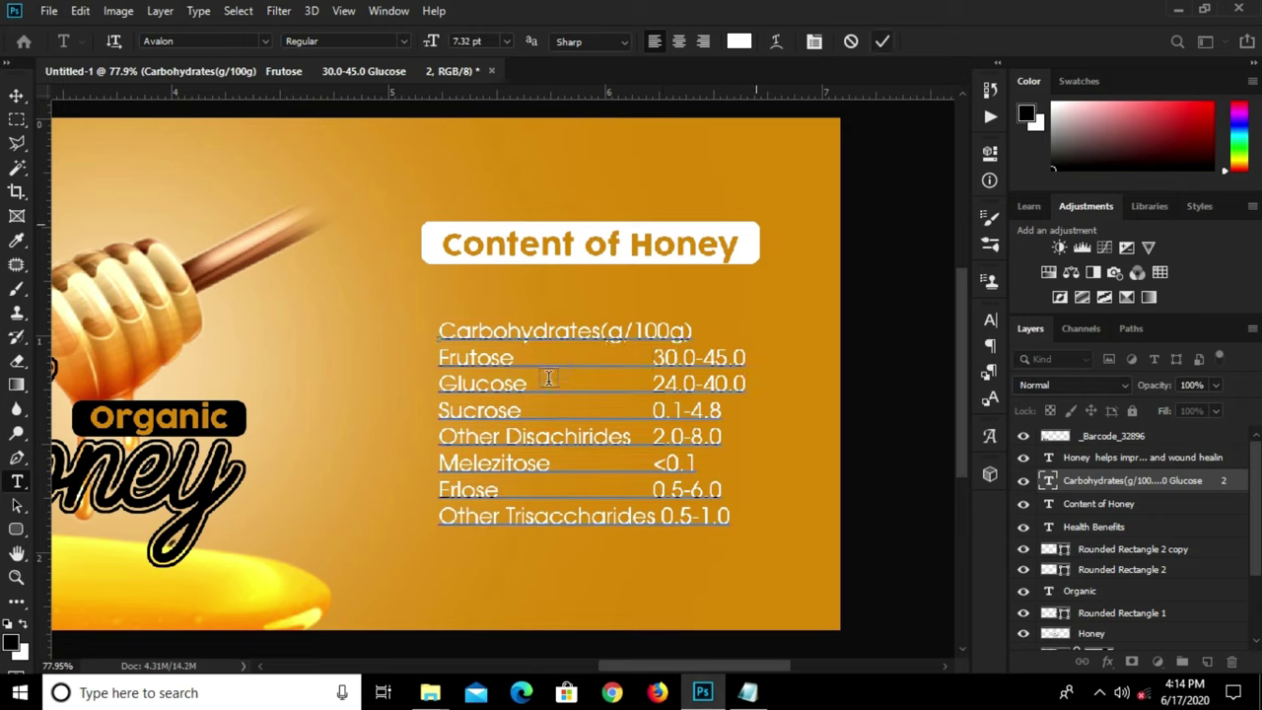
pyautogui.click(884, 41)
pyautogui.press('v')
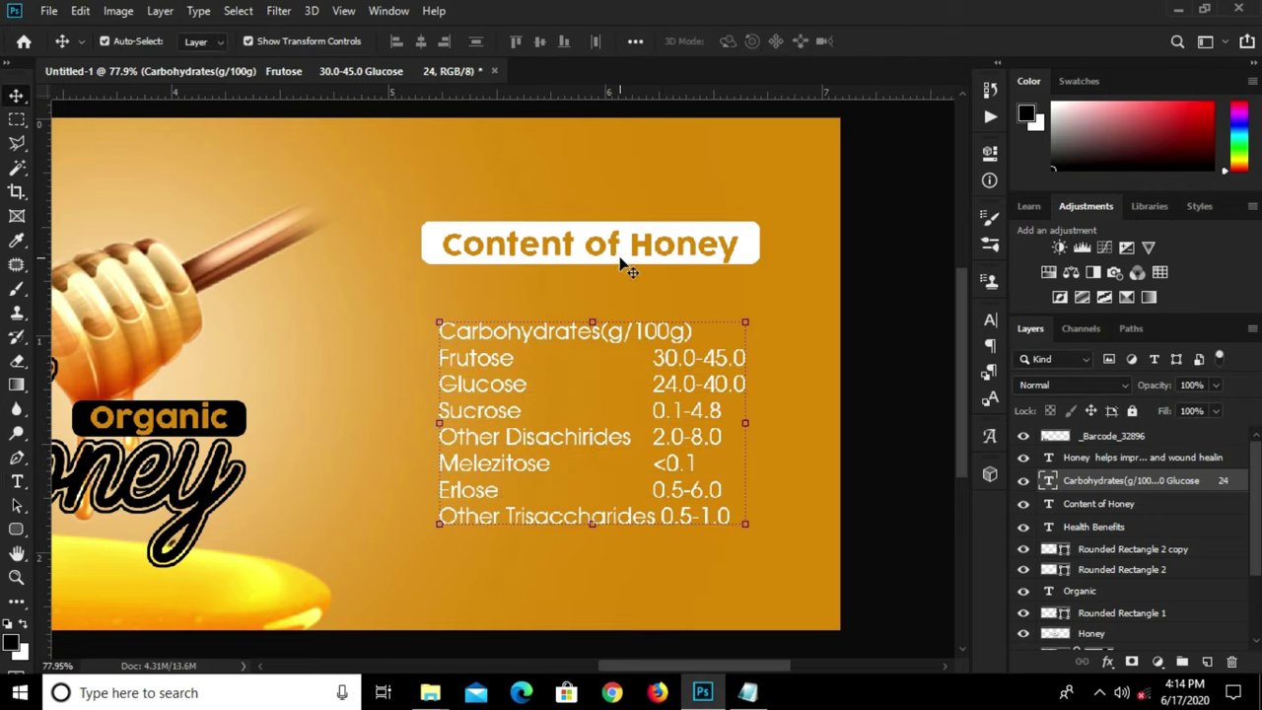
pyautogui.moveTo(668, 357); pyautogui.dragTo(671, 345)
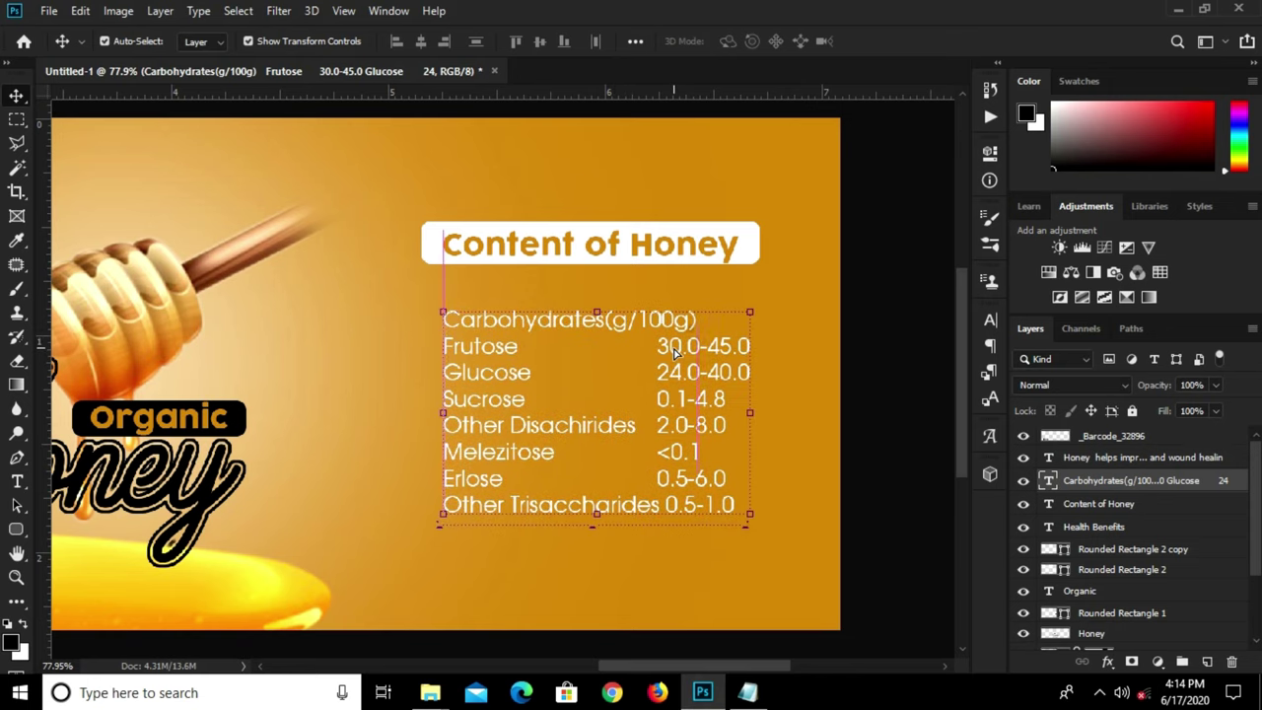
pyautogui.click(865, 293)
pyautogui.click(705, 258)
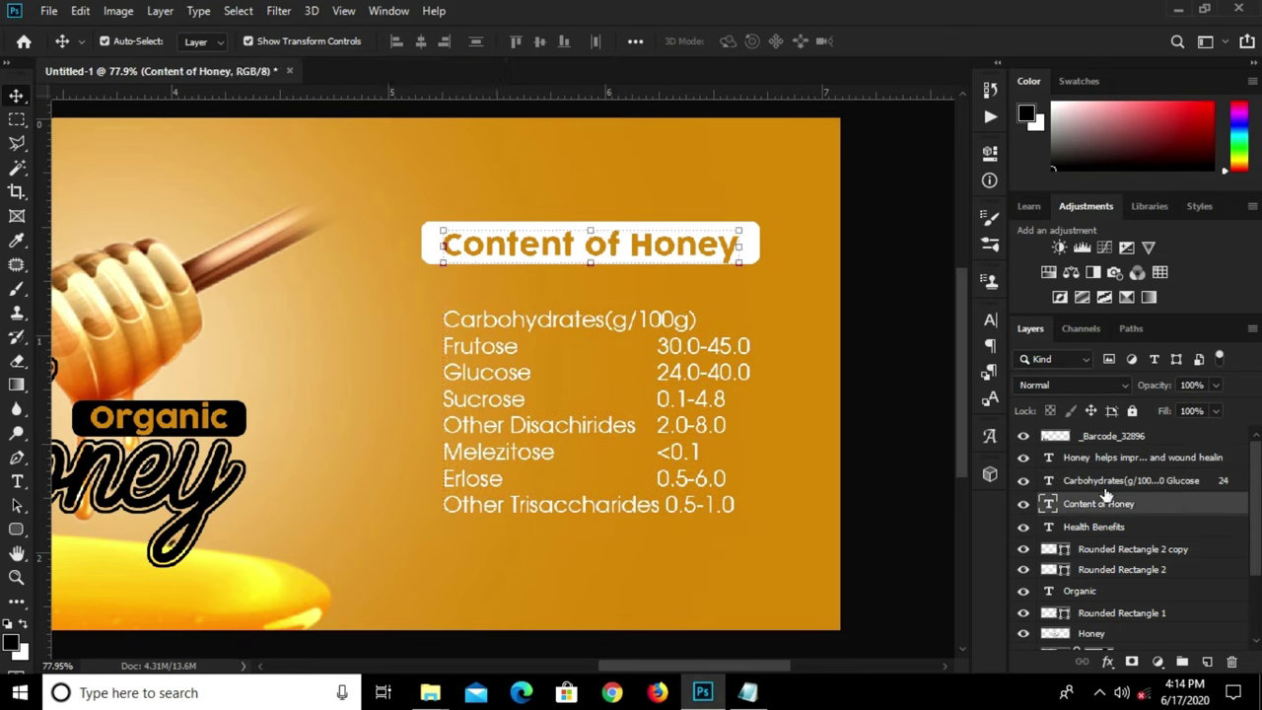
# - Move the Rounded Rectangle 2 copy box and Content of Honey text down, just above the table
pyautogui.click(428, 242)
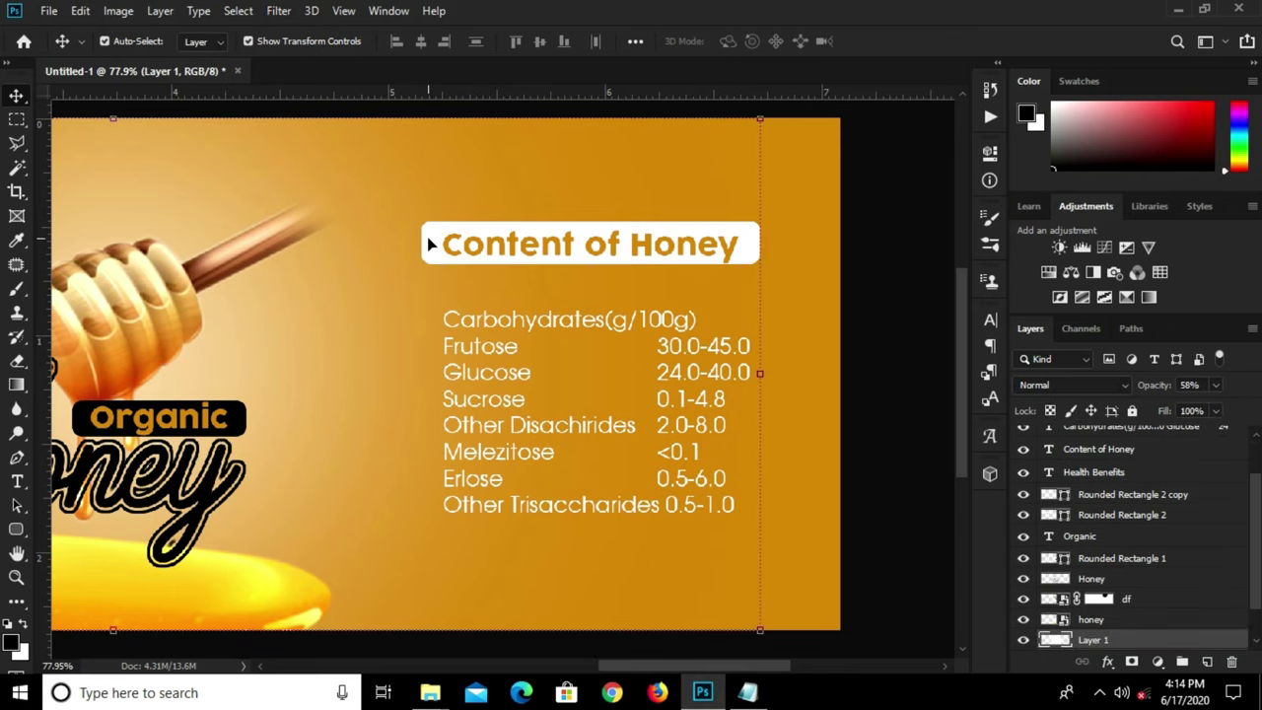
pyautogui.keyDown('shift'); pyautogui.click(476, 254); pyautogui.keyUp('shift')
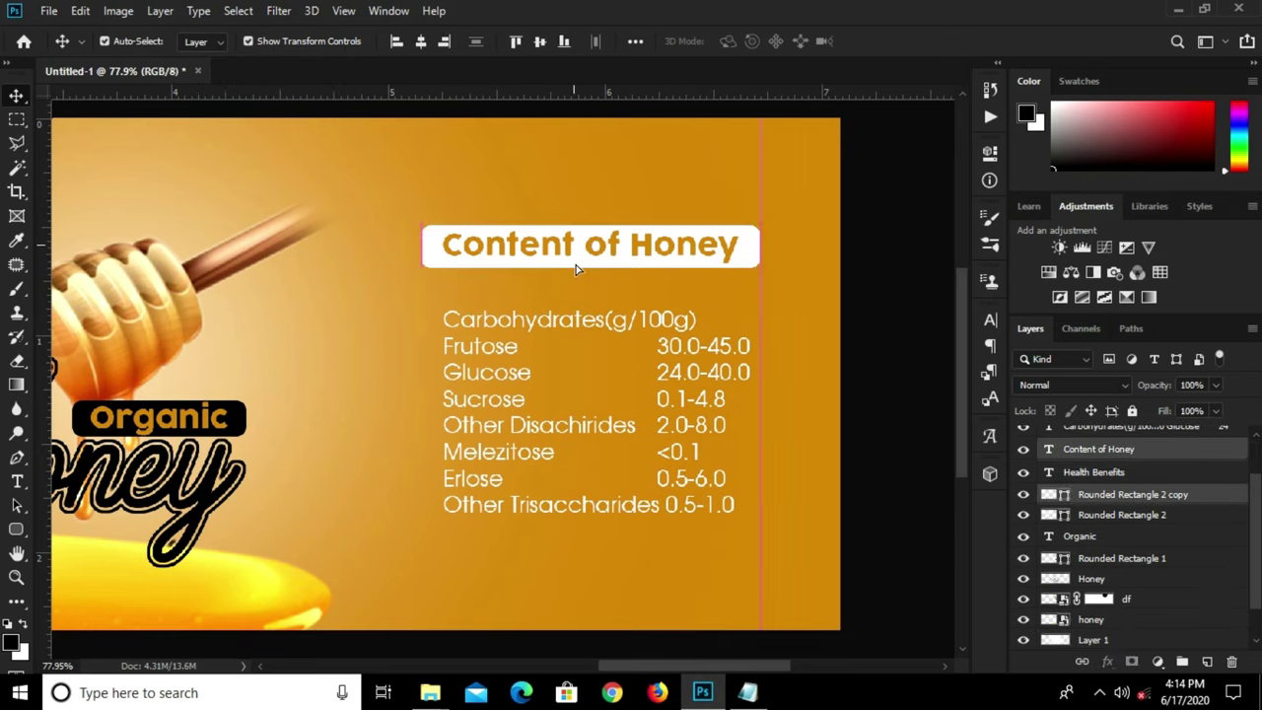
pyautogui.moveTo(567, 251); pyautogui.dragTo(575, 241)
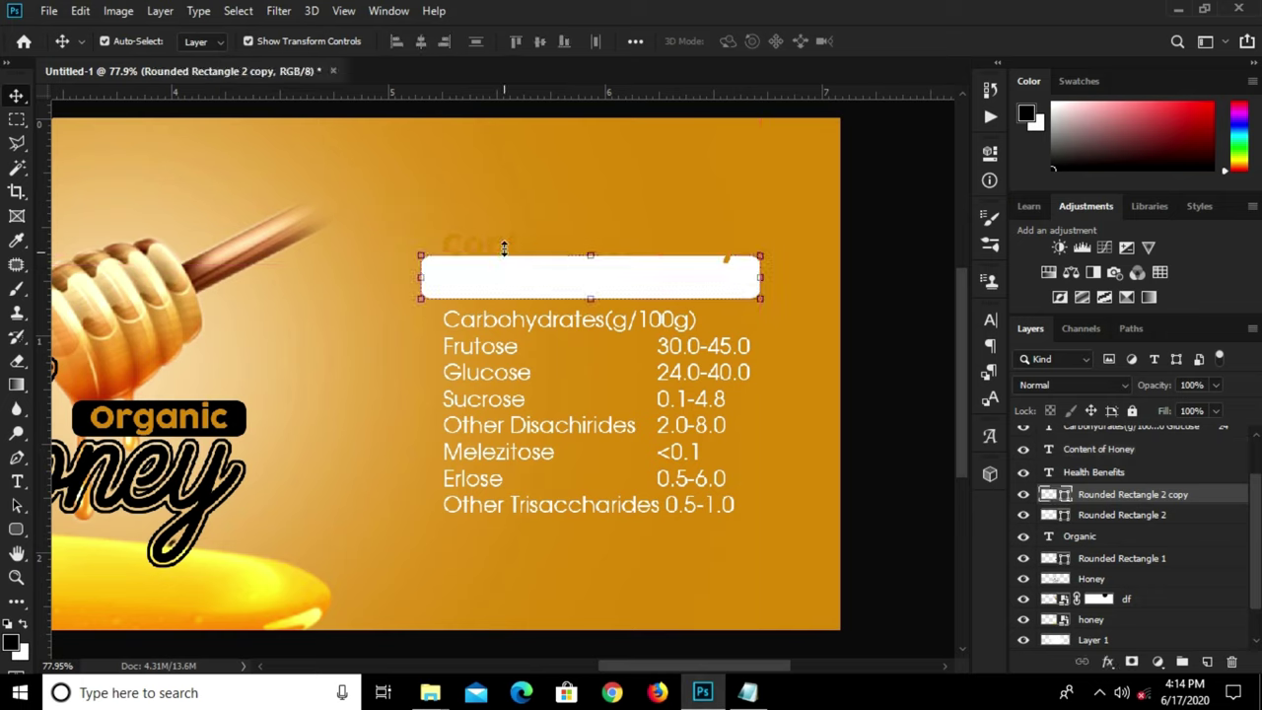
pyautogui.moveTo(503, 248); pyautogui.dragTo(502, 283)
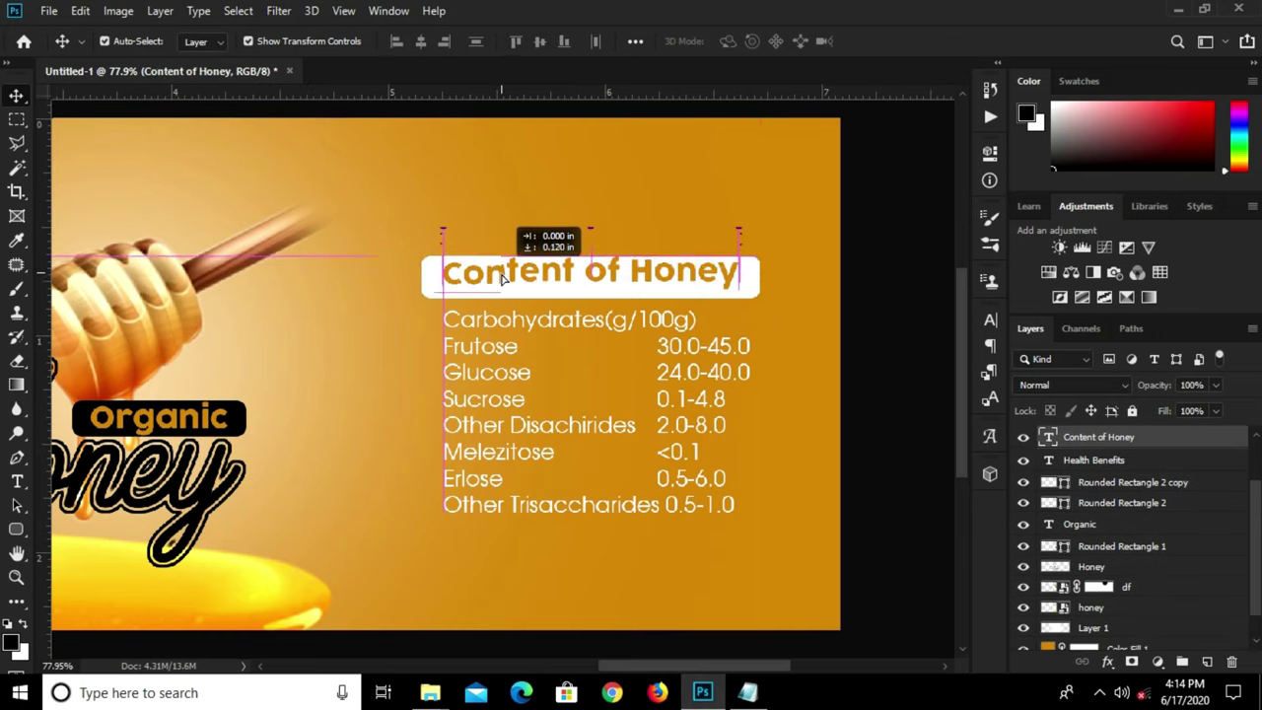
pyautogui.click(907, 347)
pyautogui.hotkey('ctrl', '0')
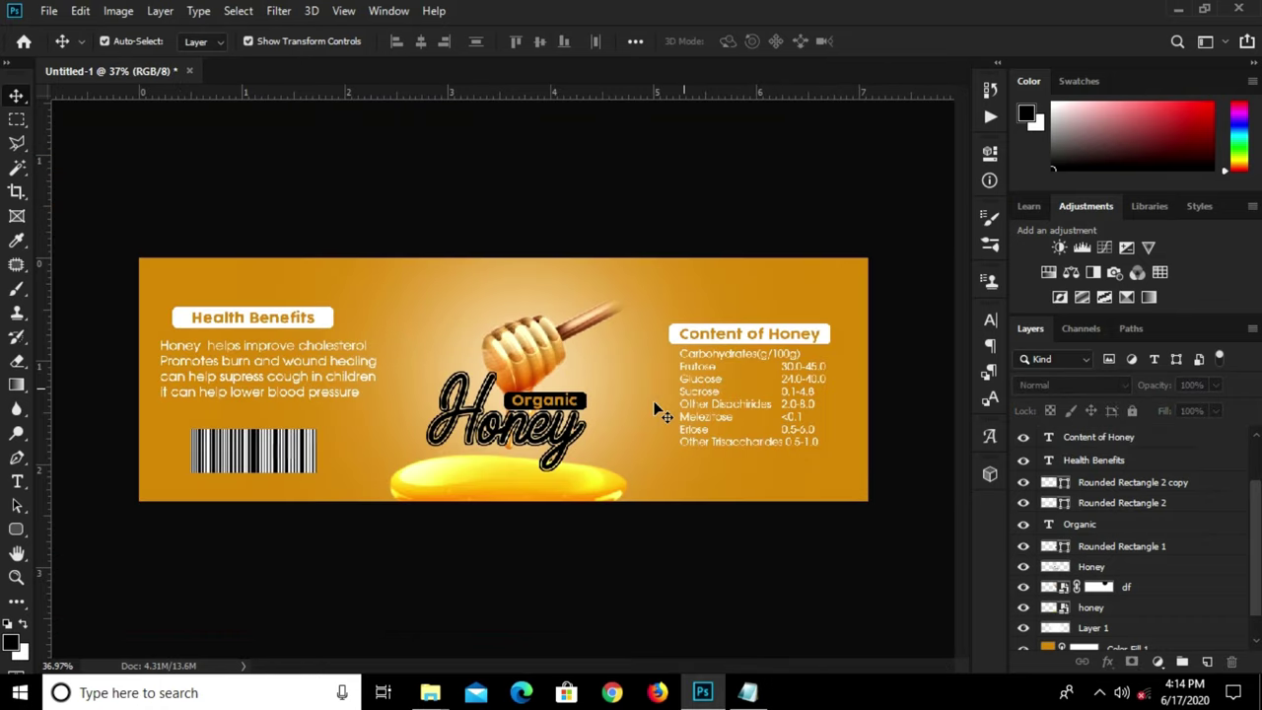
pyautogui.scroll(1, 605, 427)
pyautogui.scroll(1, 606, 427)
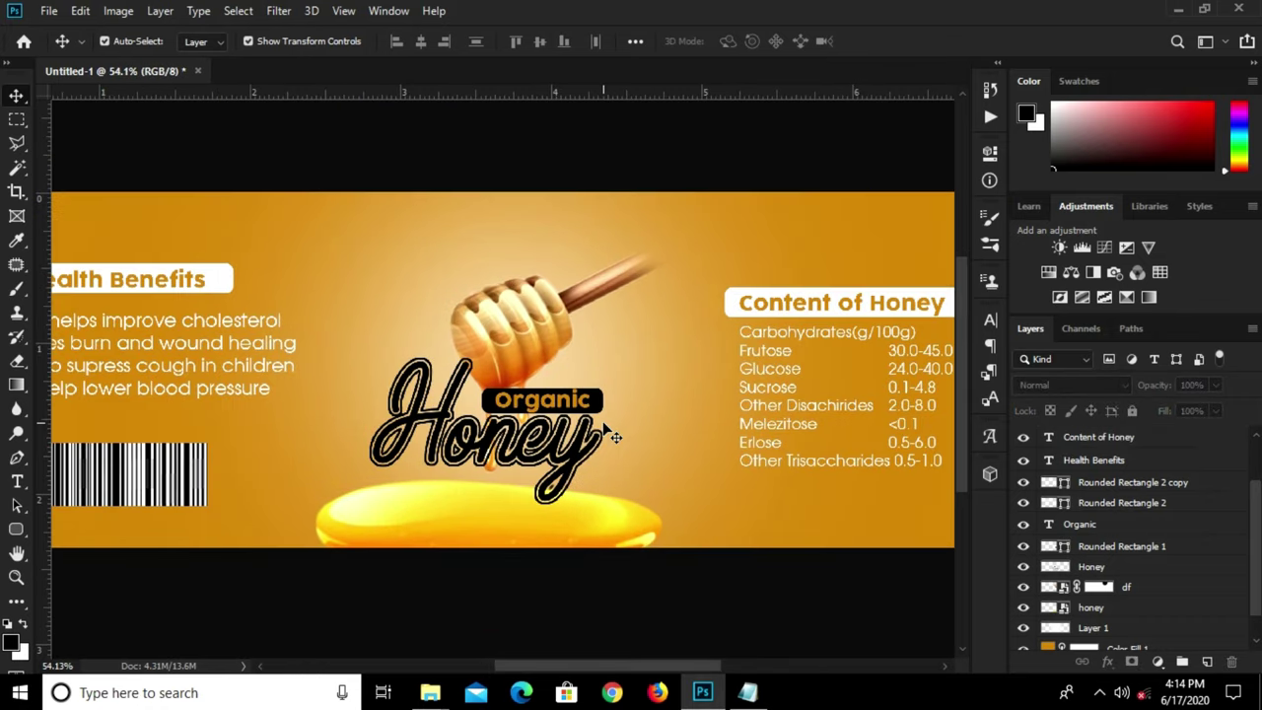
# - Draw a circle near the top of the dipper handle and fill it white
pyautogui.click(15, 528)
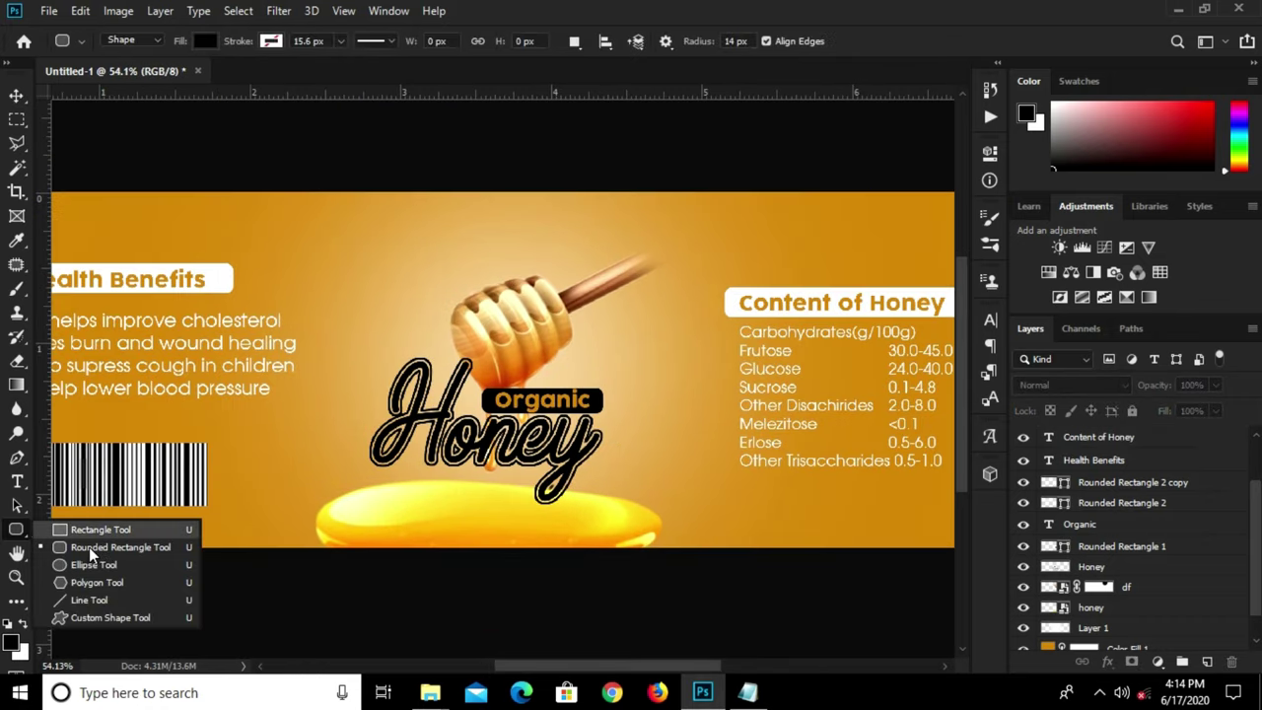
pyautogui.click(93, 564)
pyautogui.scroll(1, 653, 360)
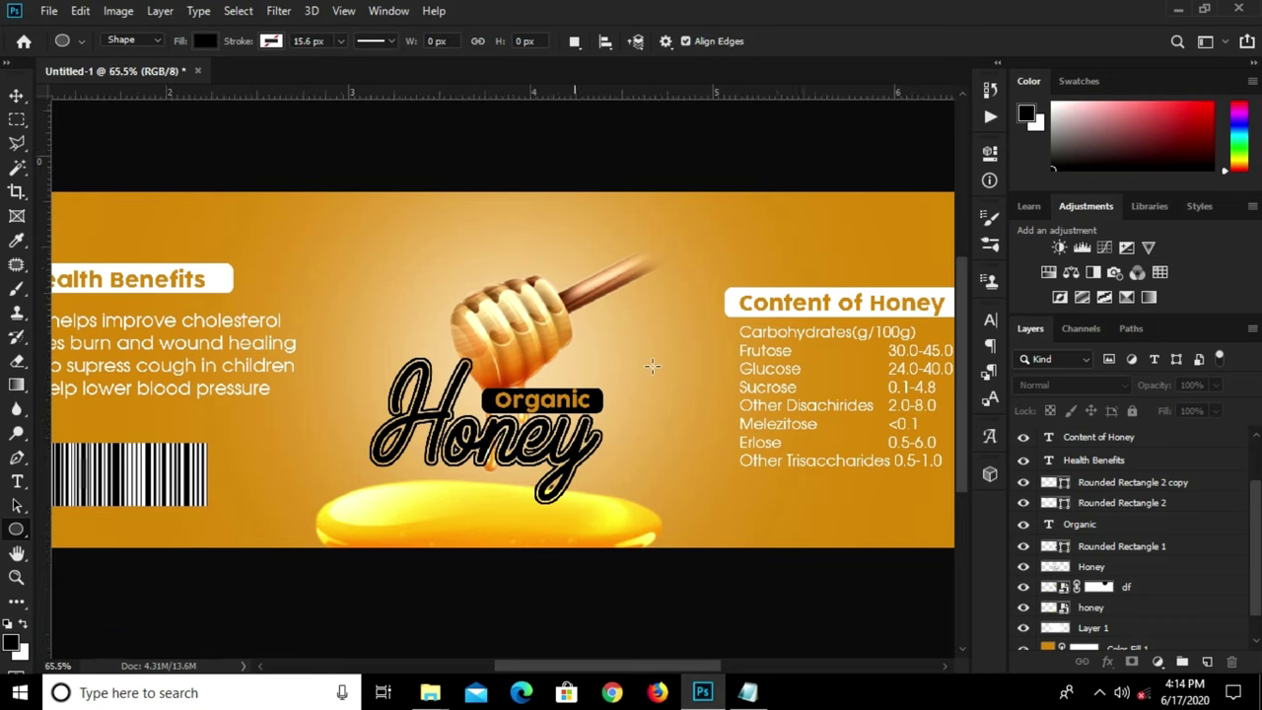
pyautogui.scroll(1, 664, 361)
pyautogui.moveTo(702, 215); pyautogui.dragTo(544, 458)
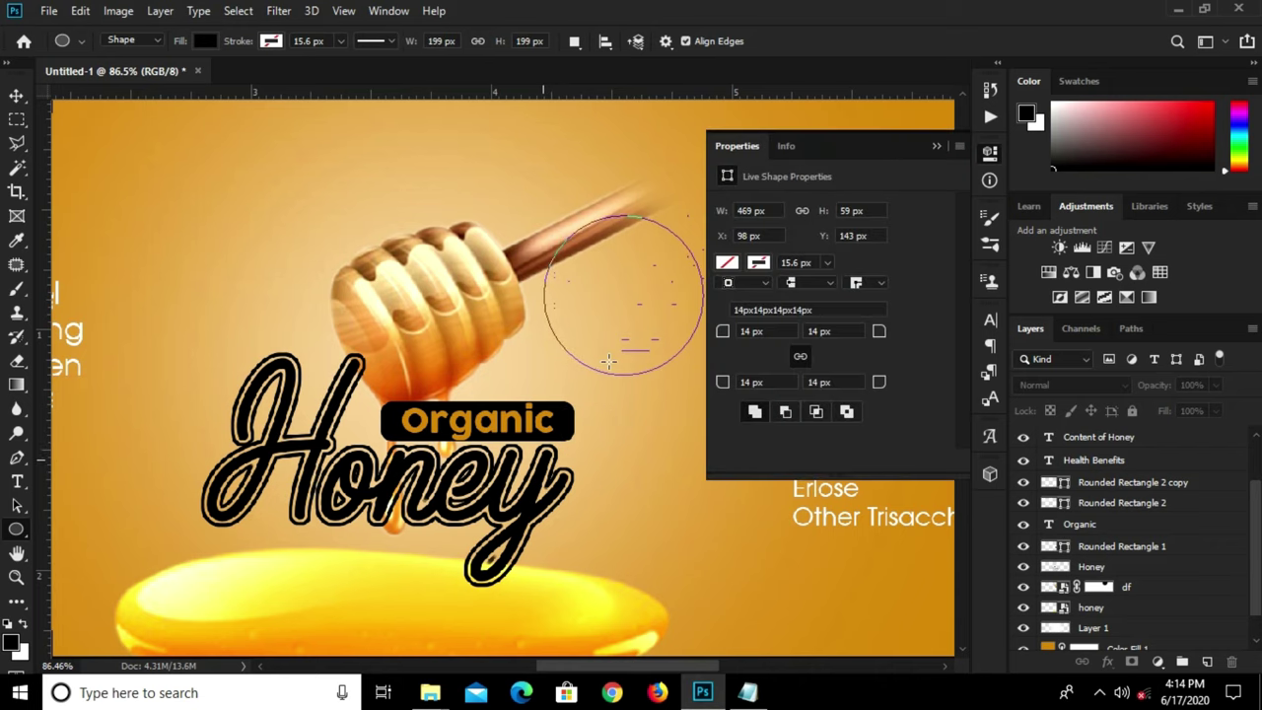
pyautogui.press('v')
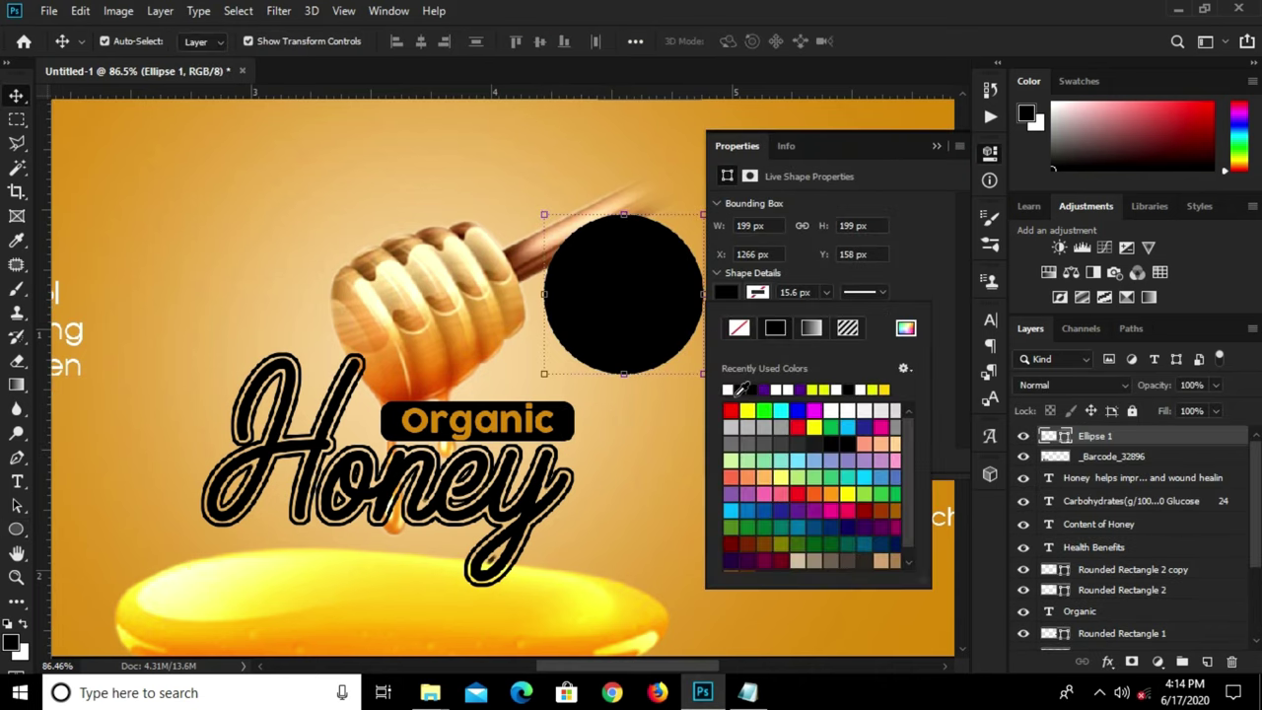
pyautogui.click(728, 388)
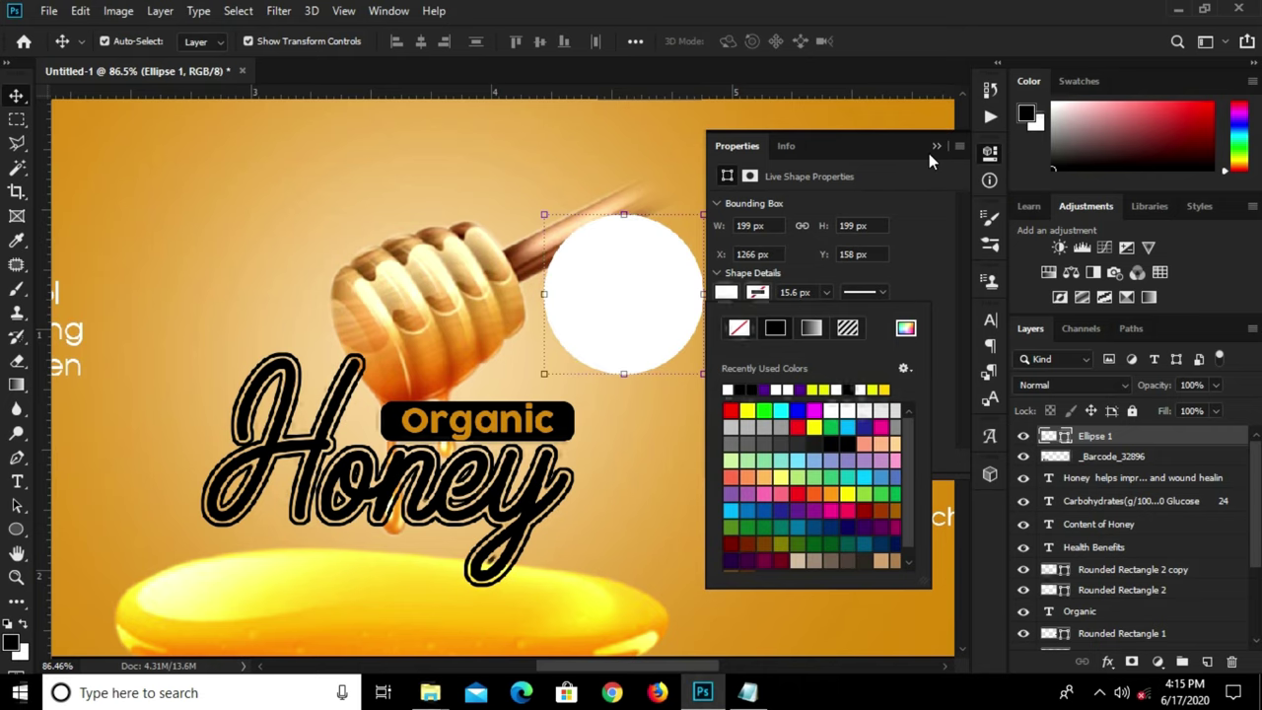
pyautogui.click(936, 147)
pyautogui.click(936, 147)
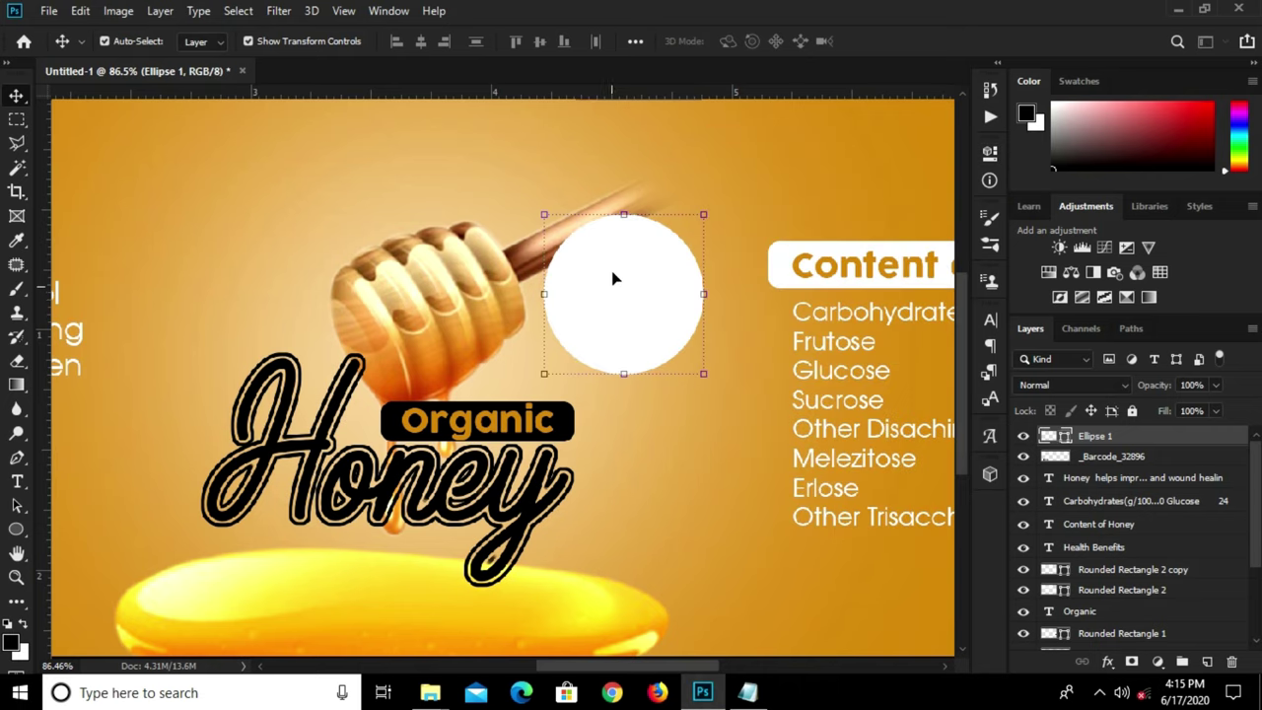
# - Duplicate the white circle and shrink the copy to about 89%
pyautogui.press('ctrl')
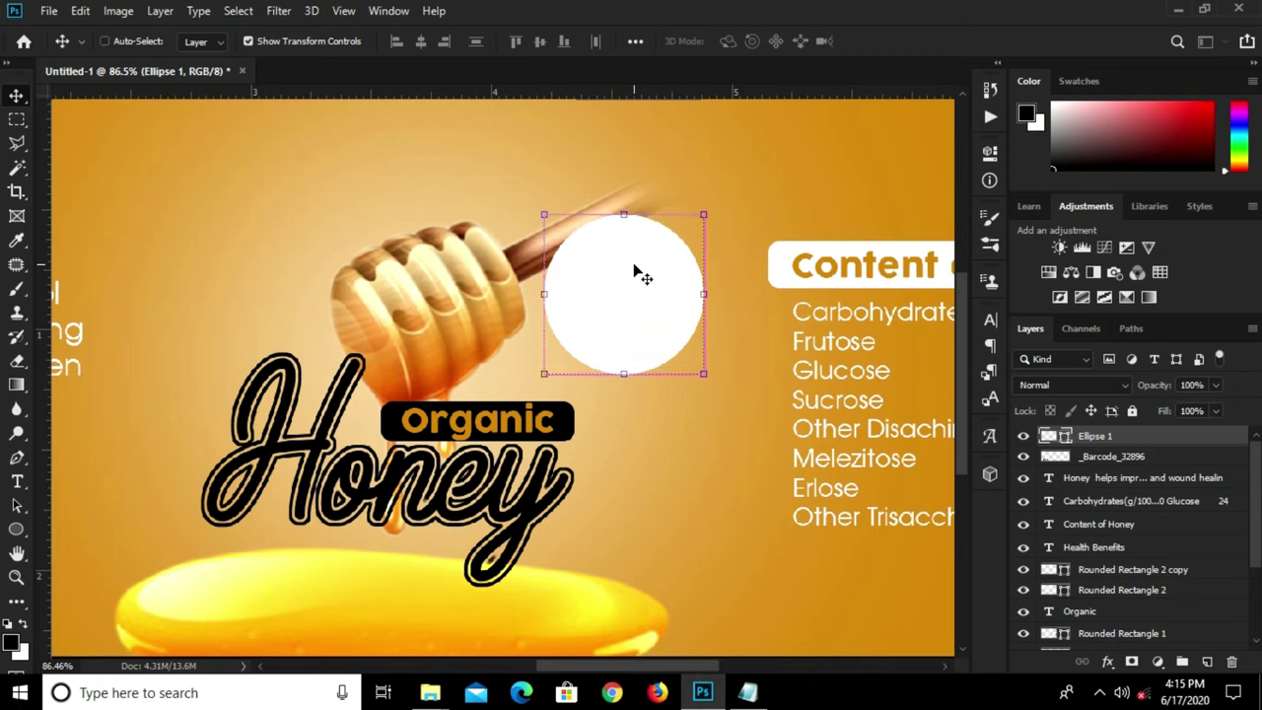
pyautogui.hotkey('ctrl', 'j')
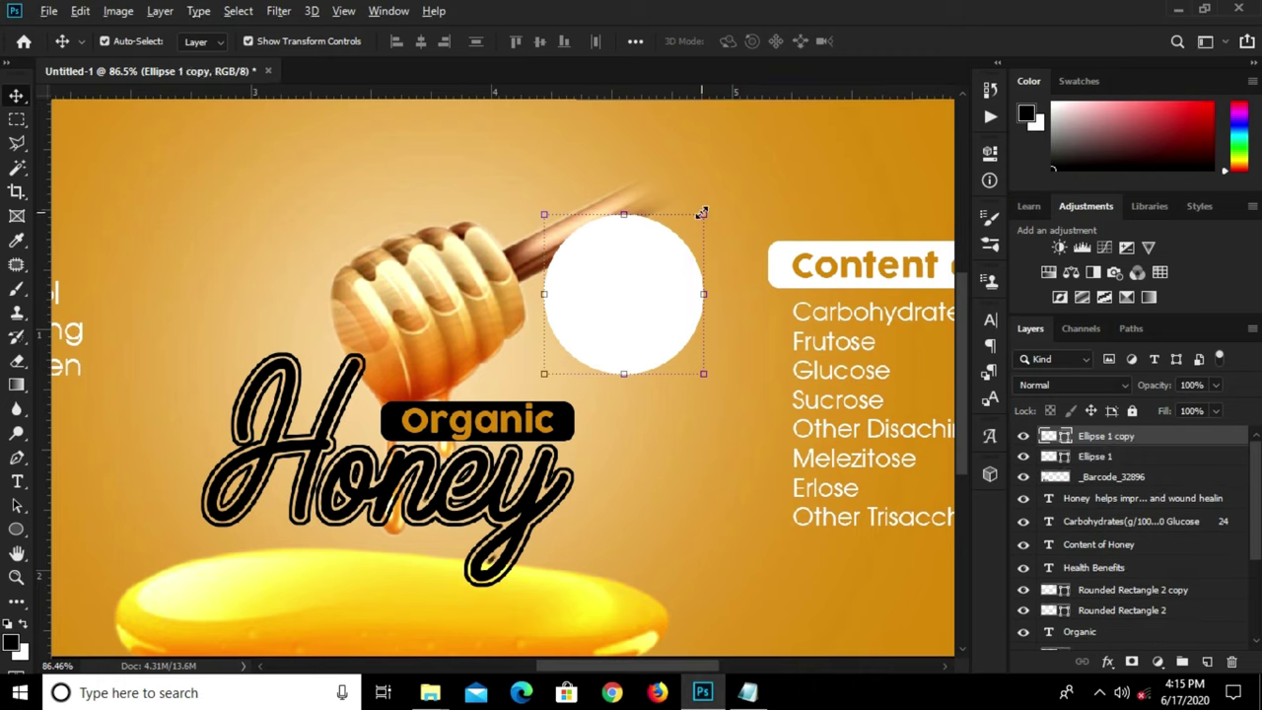
pyautogui.moveTo(701, 213); pyautogui.dragTo(693, 219)
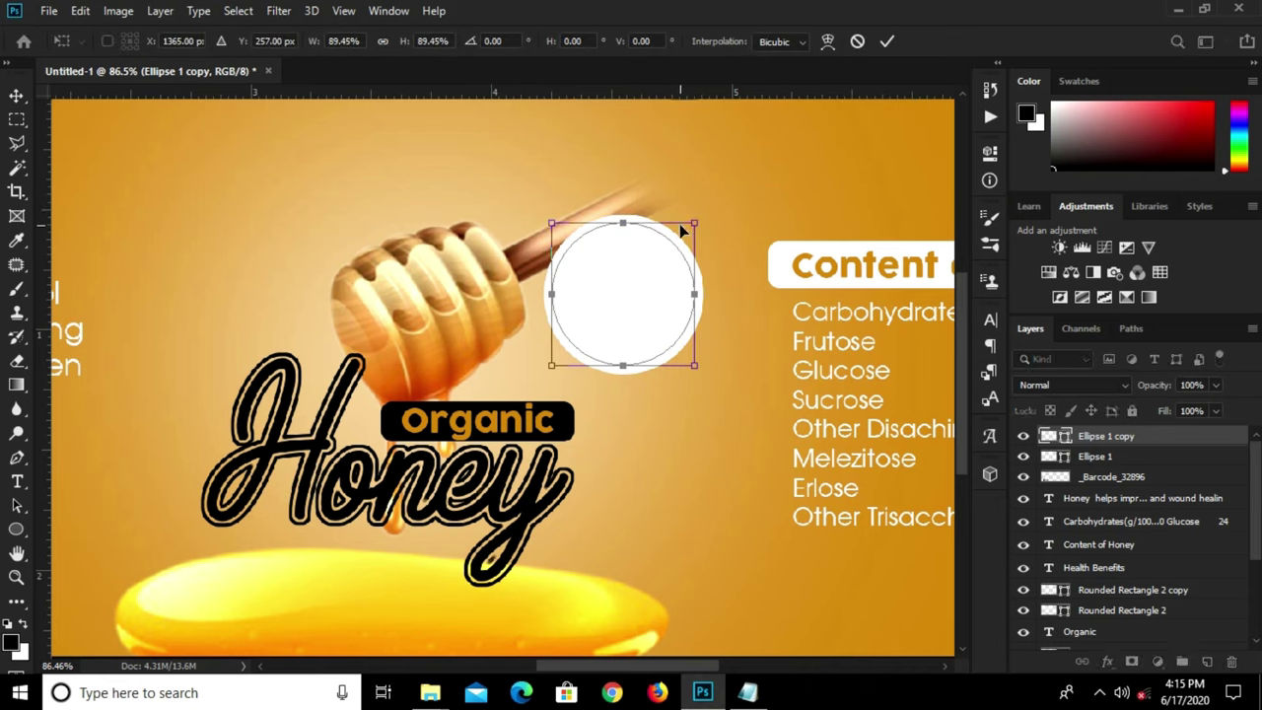
pyautogui.click(887, 42)
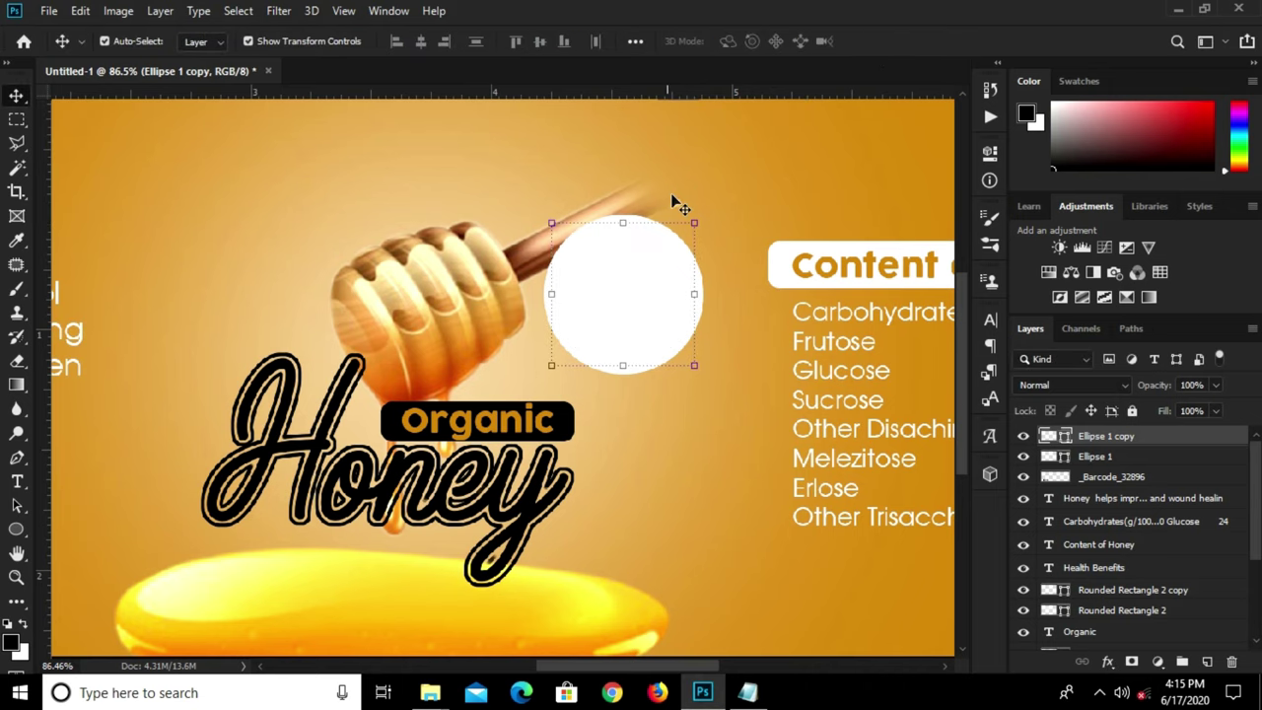
# - Fill the inner circle copy with the sampled amber colour #cb8517
pyautogui.click(990, 152)
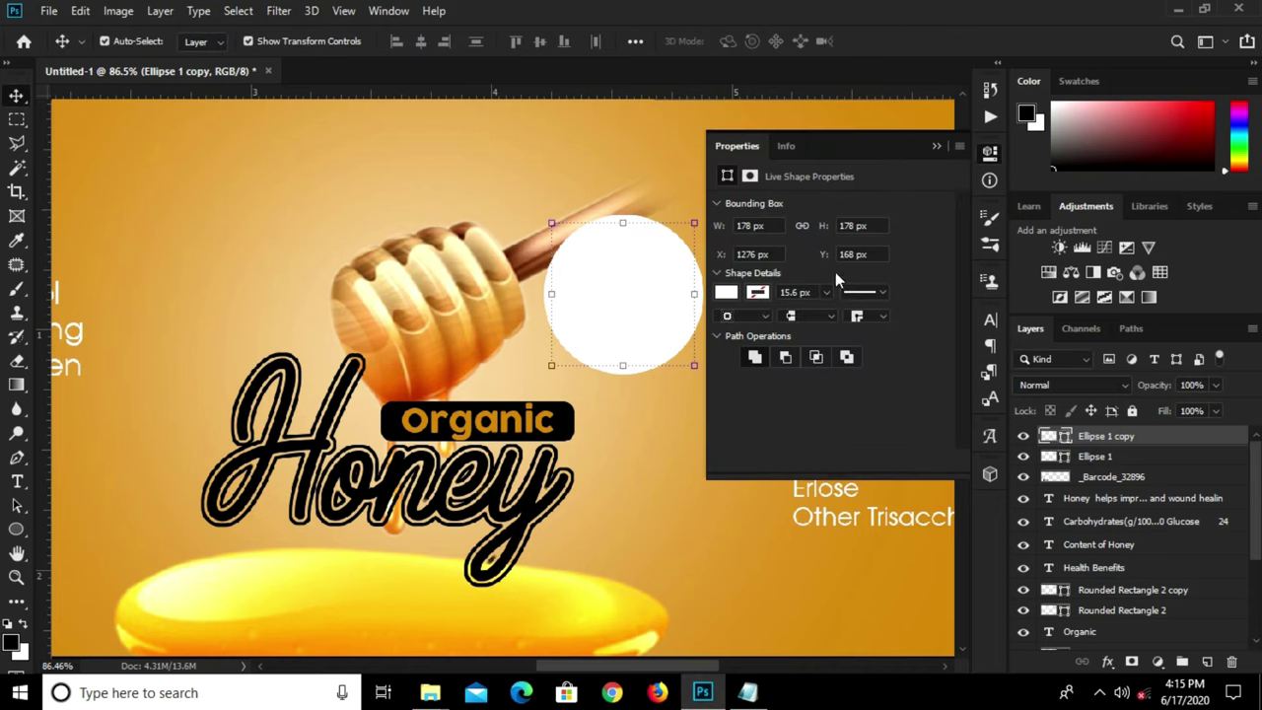
pyautogui.click(726, 294)
pyautogui.click(905, 329)
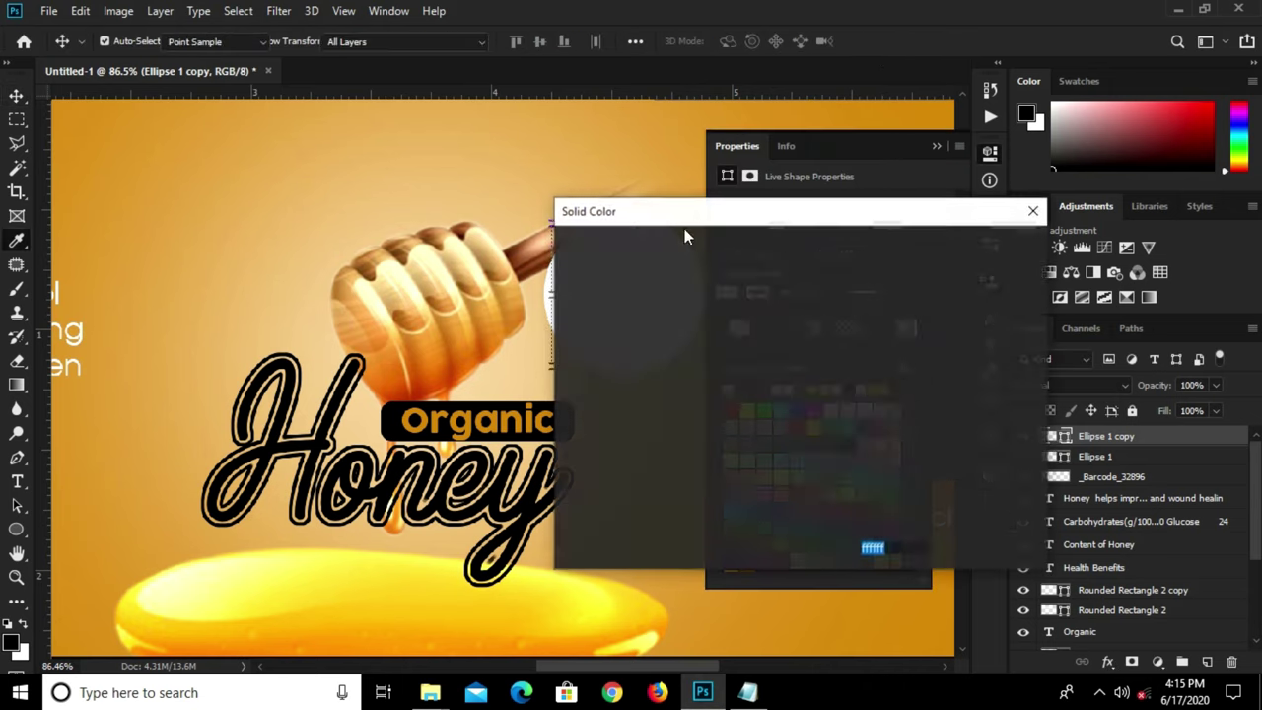
pyautogui.click(905, 108)
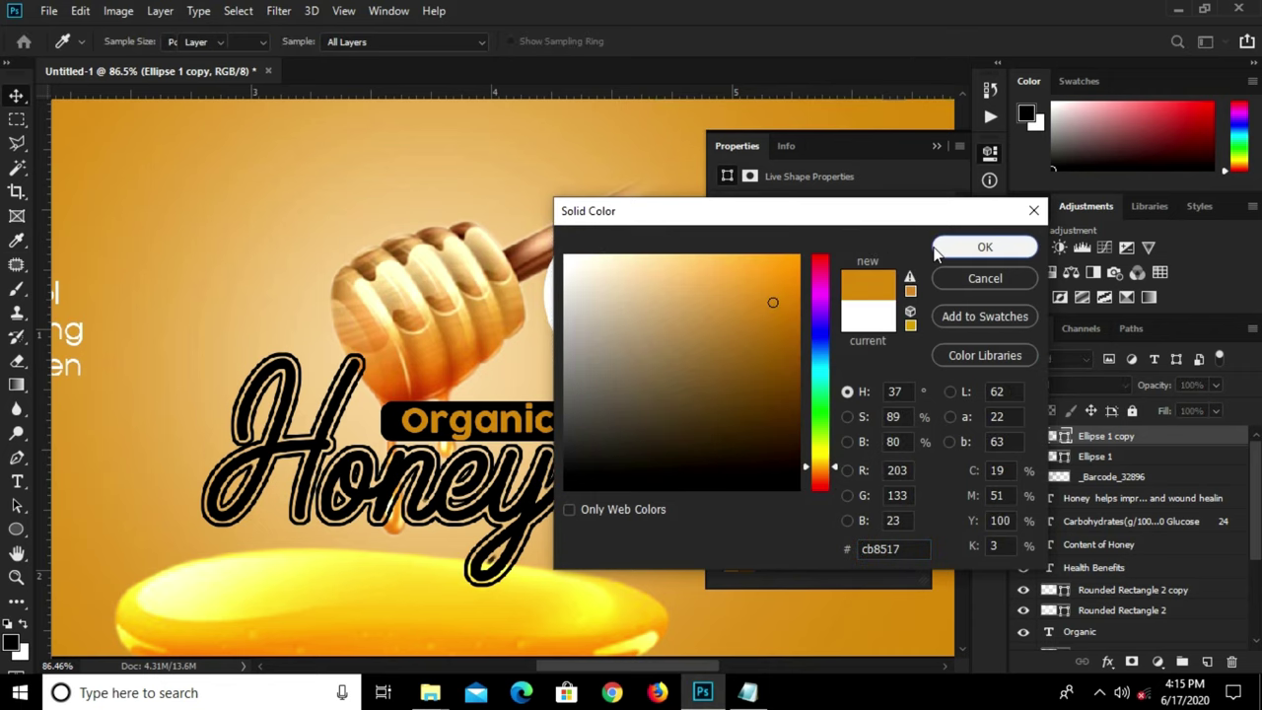
pyautogui.click(936, 249)
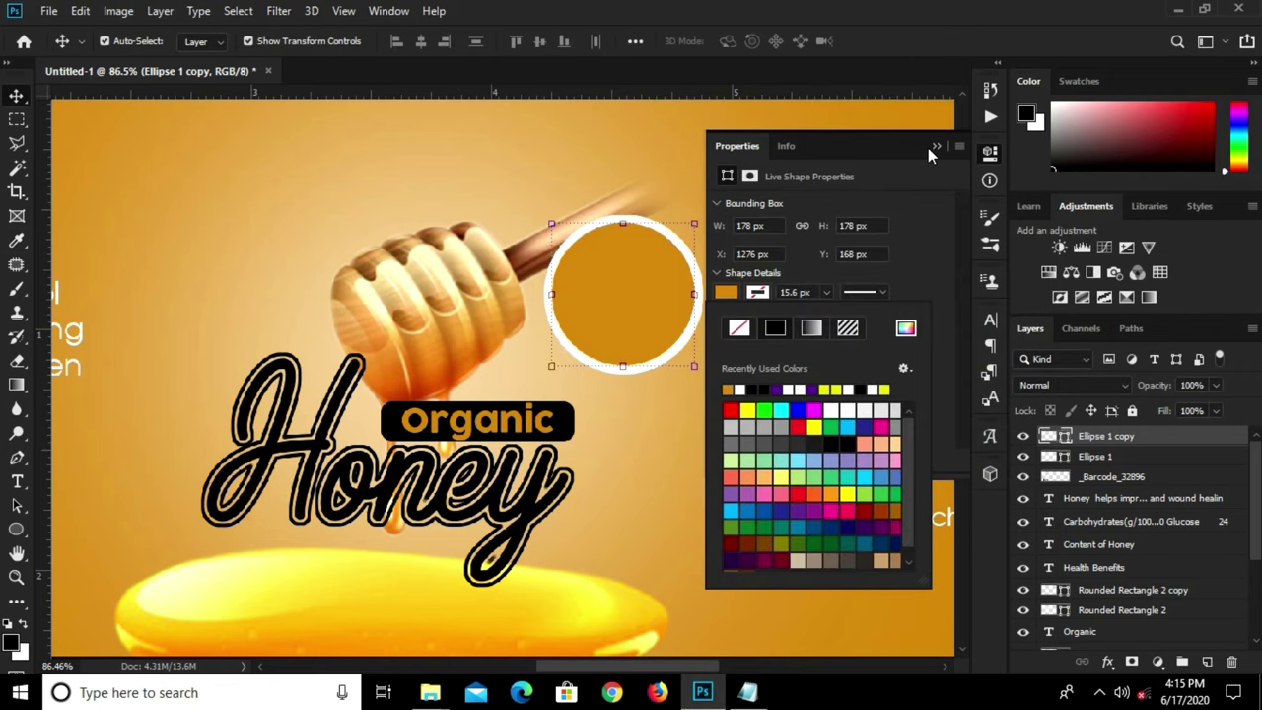
pyautogui.click(931, 147)
pyautogui.click(935, 146)
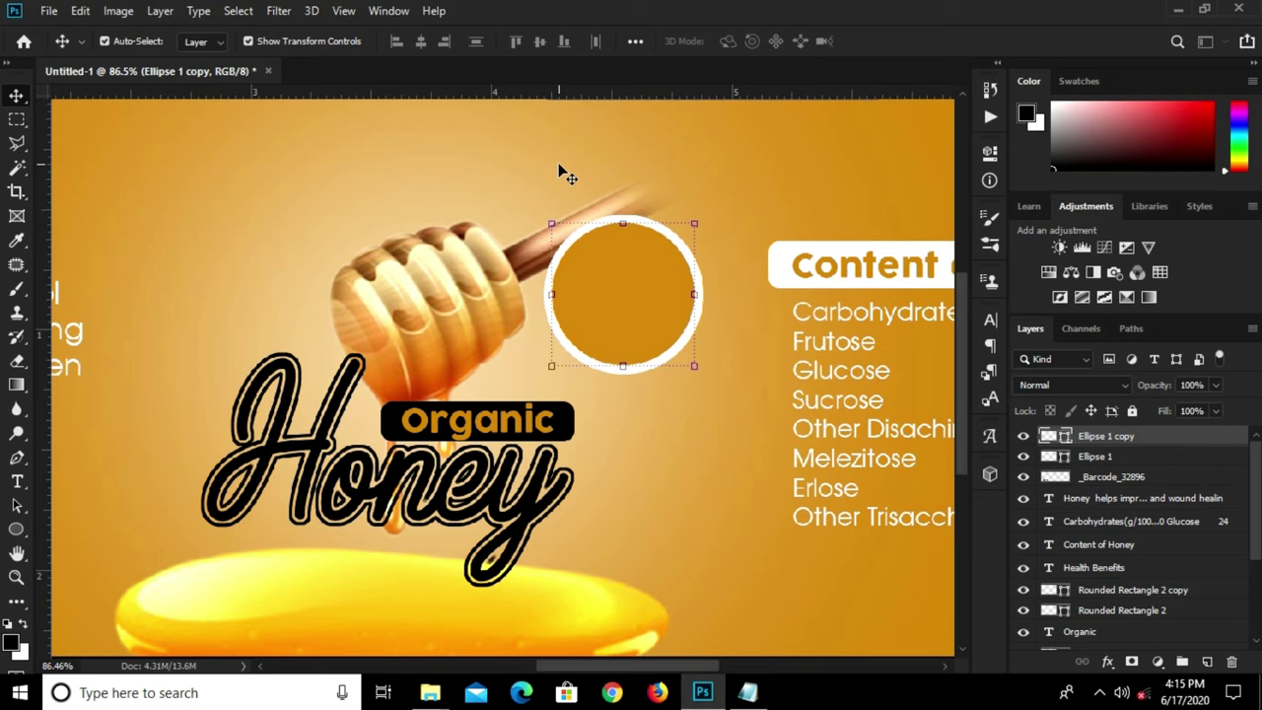
pyautogui.moveTo(747, 692)
pyautogui.click(558, 171)
pyautogui.click(746, 630)
# - Copy the '100% Natural' lines from the honey label notes
pyautogui.click(591, 453)
pyautogui.moveTo(559, 503); pyautogui.dragTo(494, 484)
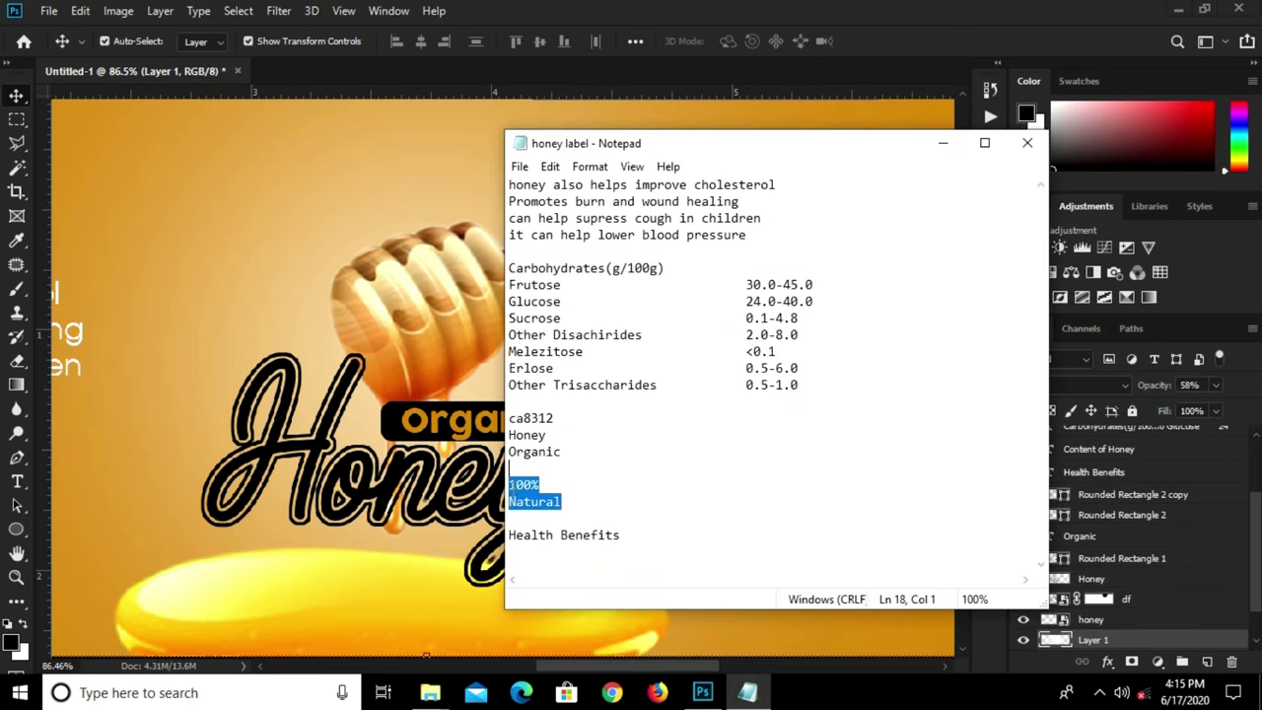
pyautogui.rightClick(549, 487)
pyautogui.click(582, 266)
pyautogui.click(384, 204)
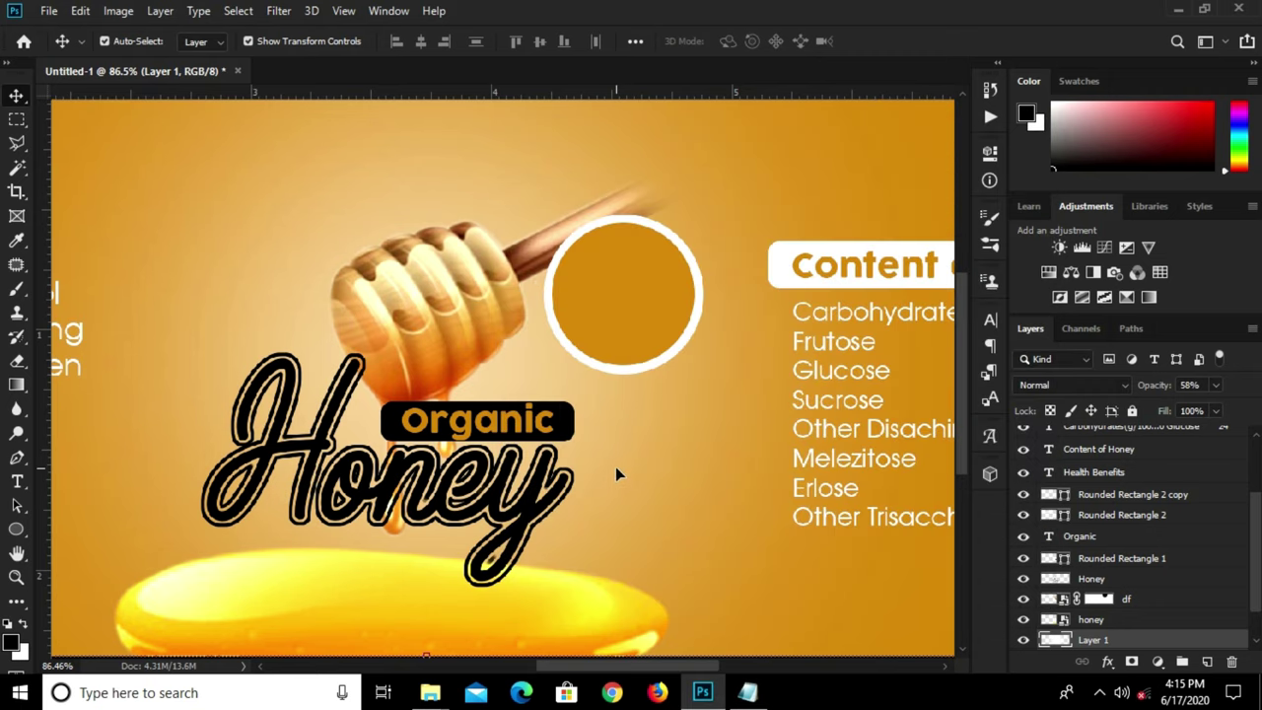
# - Paste '100% Natural' as a text layer, move it onto the circle, and raise its layer above it
pyautogui.click(16, 481)
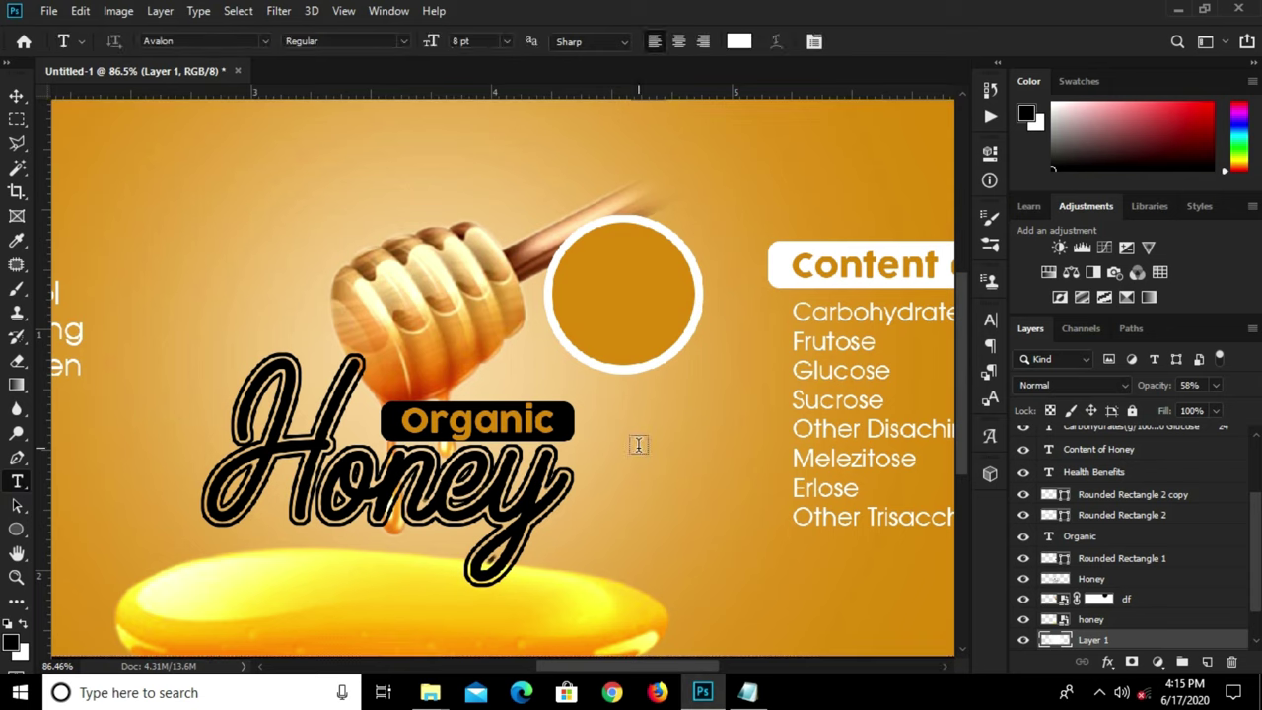
pyautogui.click(638, 444)
pyautogui.hotkey('ctrl', 'v')
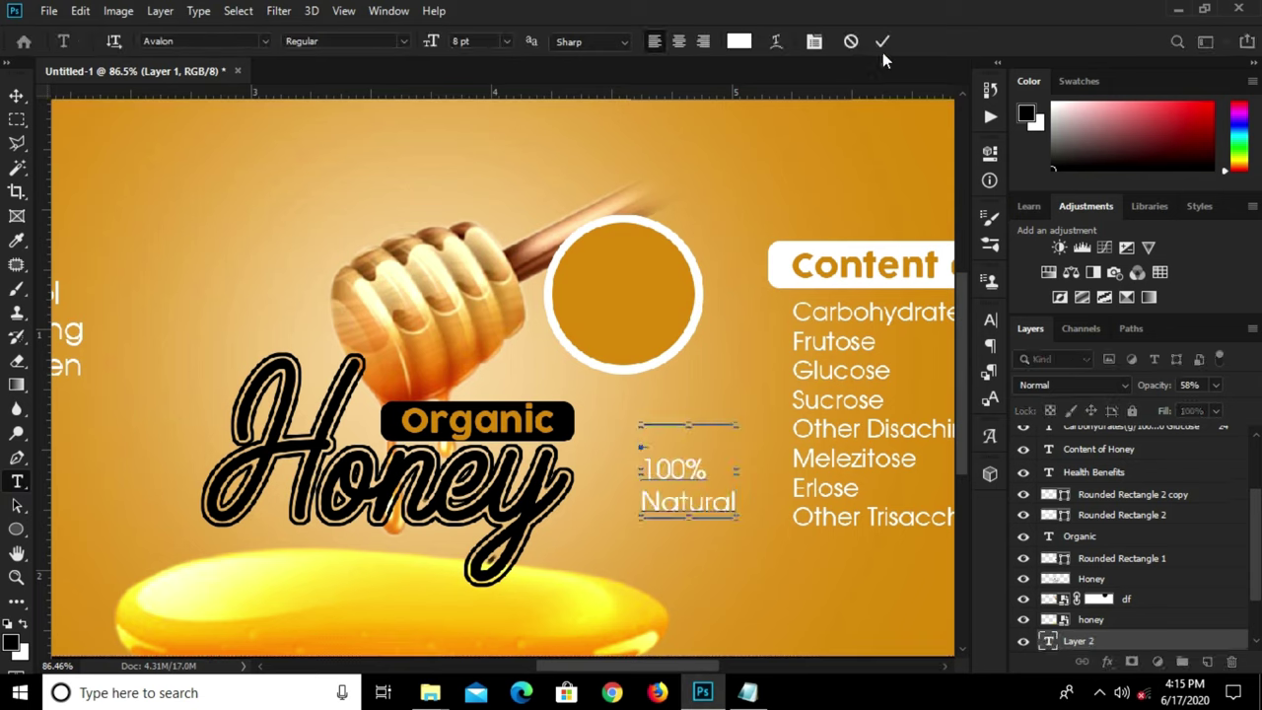
pyautogui.hotkey('ctrl', 'Return')
pyautogui.press('v')
pyautogui.moveTo(679, 482); pyautogui.dragTo(617, 284)
pyautogui.moveTo(1134, 642); pyautogui.dragTo(1119, 436)
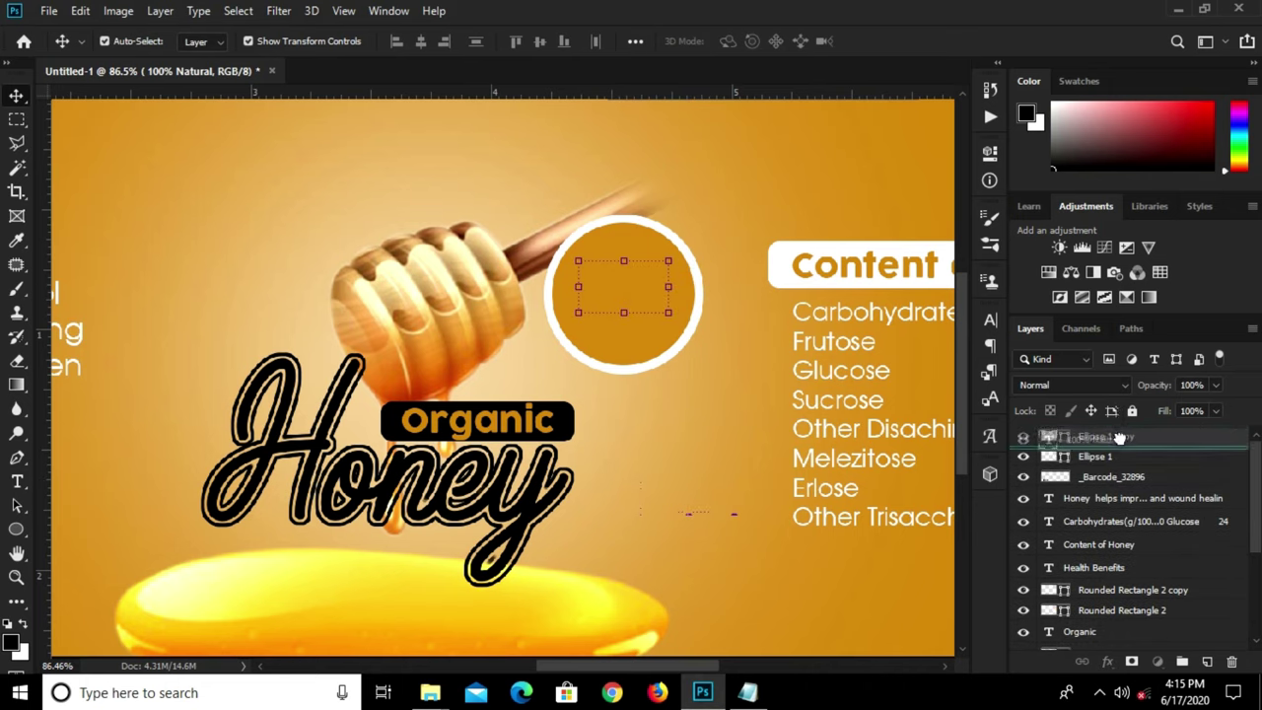
# - Enlarge the '100% Natural' text slightly and center it inside the circle
pyautogui.moveTo(1119, 437); pyautogui.dragTo(1120, 436)
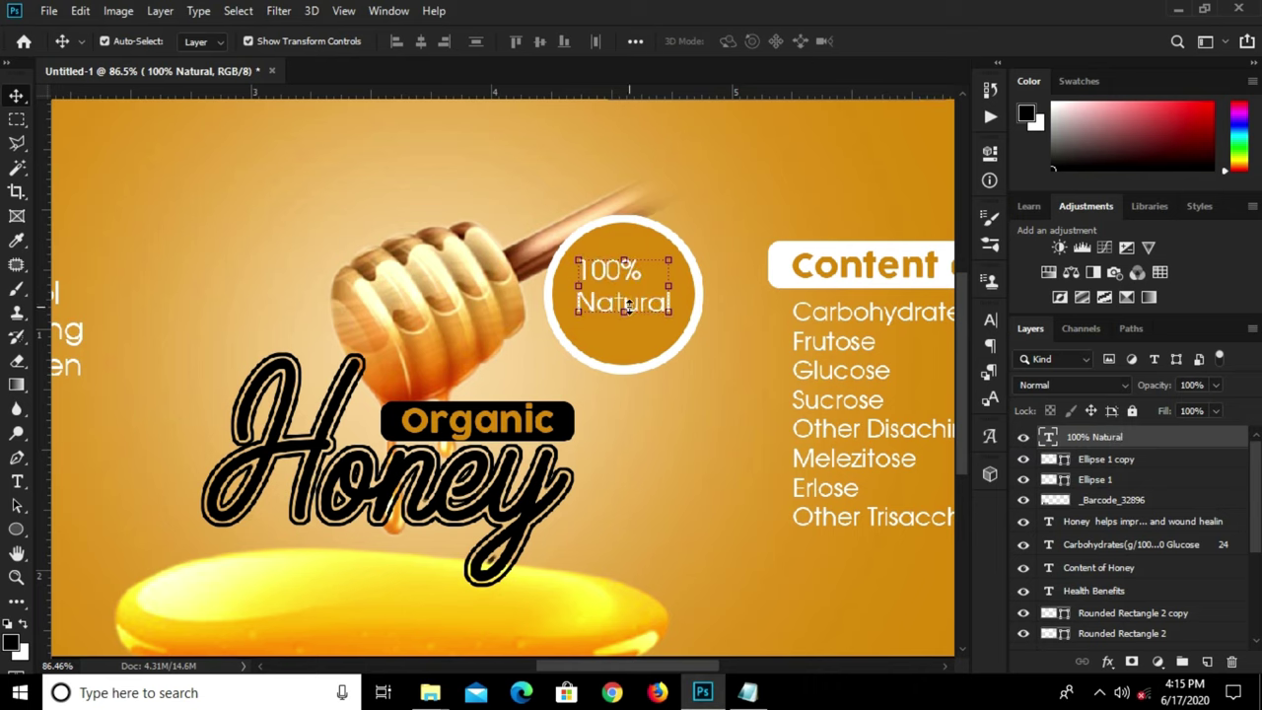
pyautogui.hotkey('ctrl', 't')
pyautogui.moveTo(571, 328); pyautogui.dragTo(564, 332)
pyautogui.moveTo(613, 269); pyautogui.dragTo(617, 289)
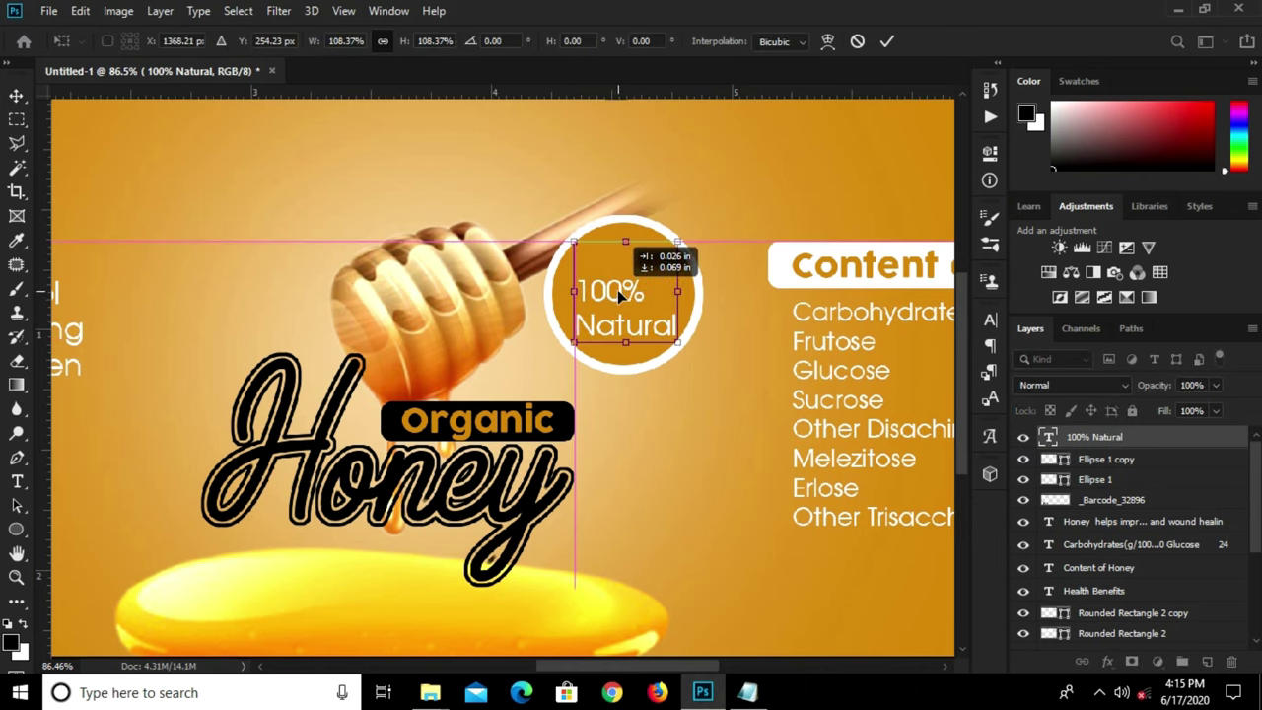
pyautogui.click(885, 41)
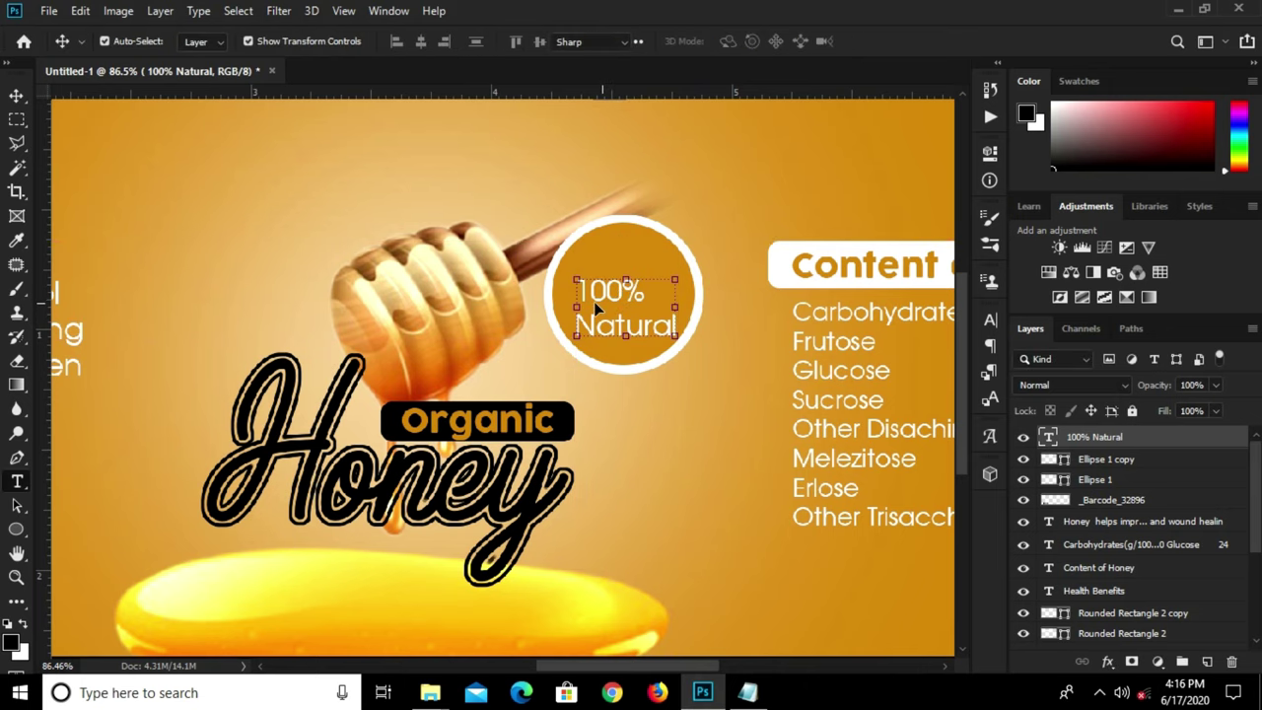
# - Cut '100%' from that layer, leaving 'Natural', and add a separate '100%' text above it
pyautogui.moveTo(590, 291)
pyautogui.mouseDown()
pyautogui.moveTo(646, 291)
pyautogui.moveTo(573, 285)
pyautogui.mouseUp()
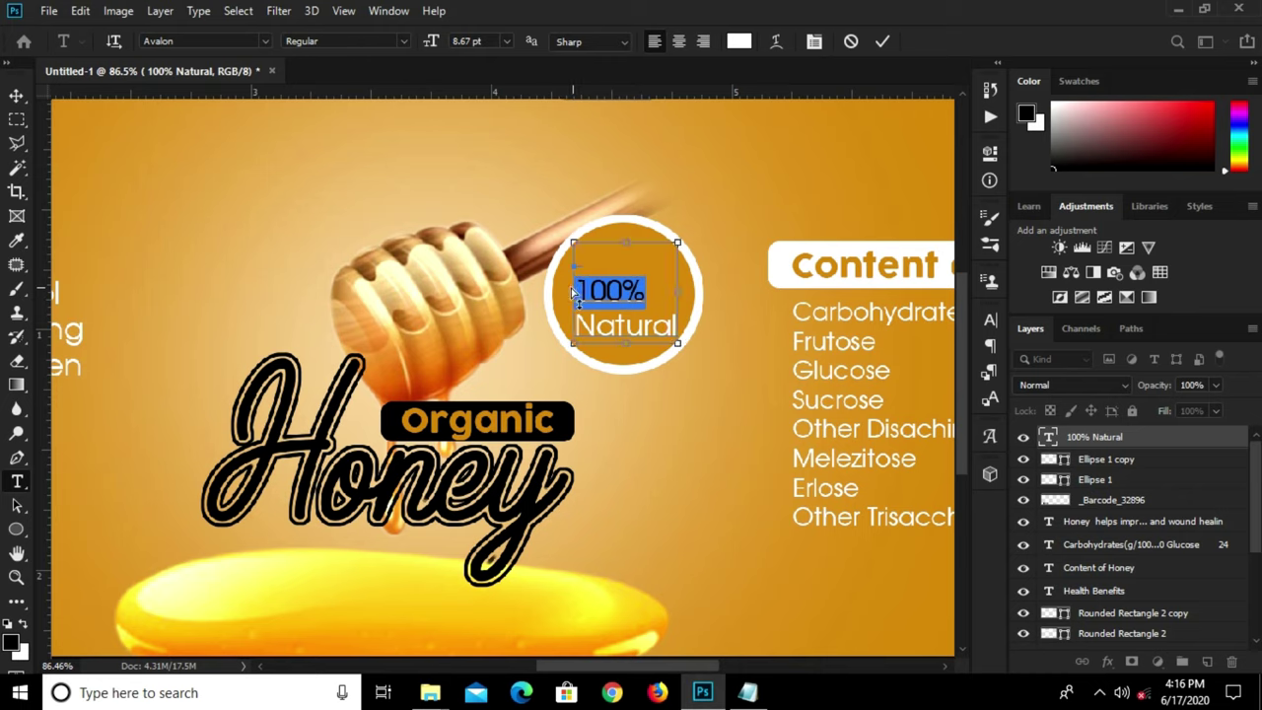
pyautogui.press('BackSpace')
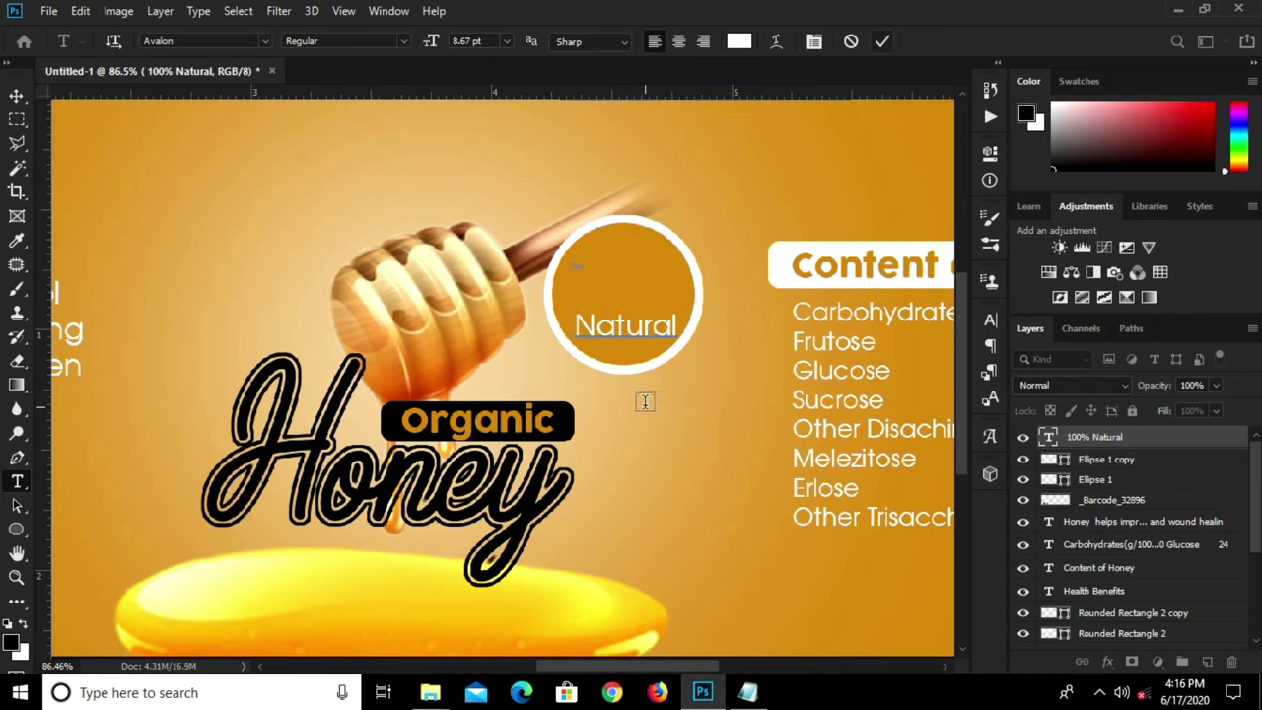
pyautogui.hotkey('ctrl', 'Return')
pyautogui.click(645, 407)
pyautogui.write('100%')
pyautogui.click(882, 41)
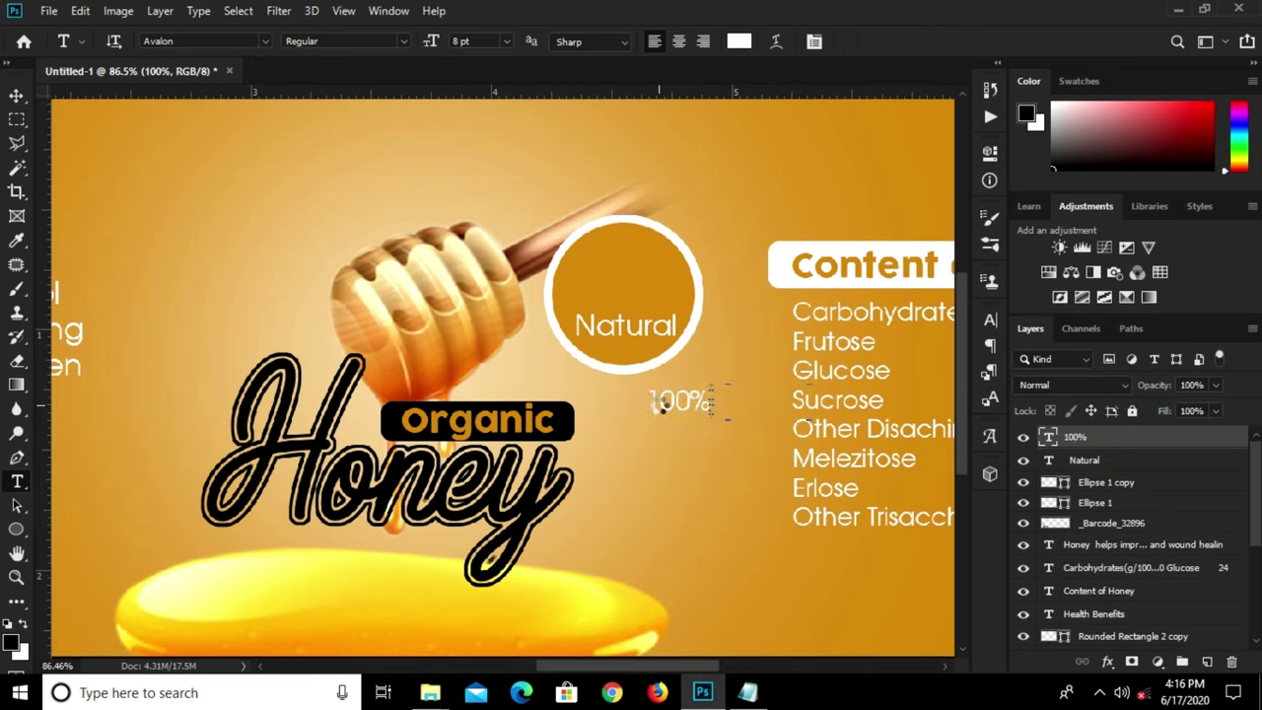
pyautogui.press('v')
pyautogui.moveTo(664, 400)
pyautogui.mouseDown()
pyautogui.moveTo(611, 292)
pyautogui.moveTo(683, 277)
pyautogui.mouseUp()
# - Scale the '100%' text up to about 170% above 'Natural'
pyautogui.hotkey('ctrl', 't')
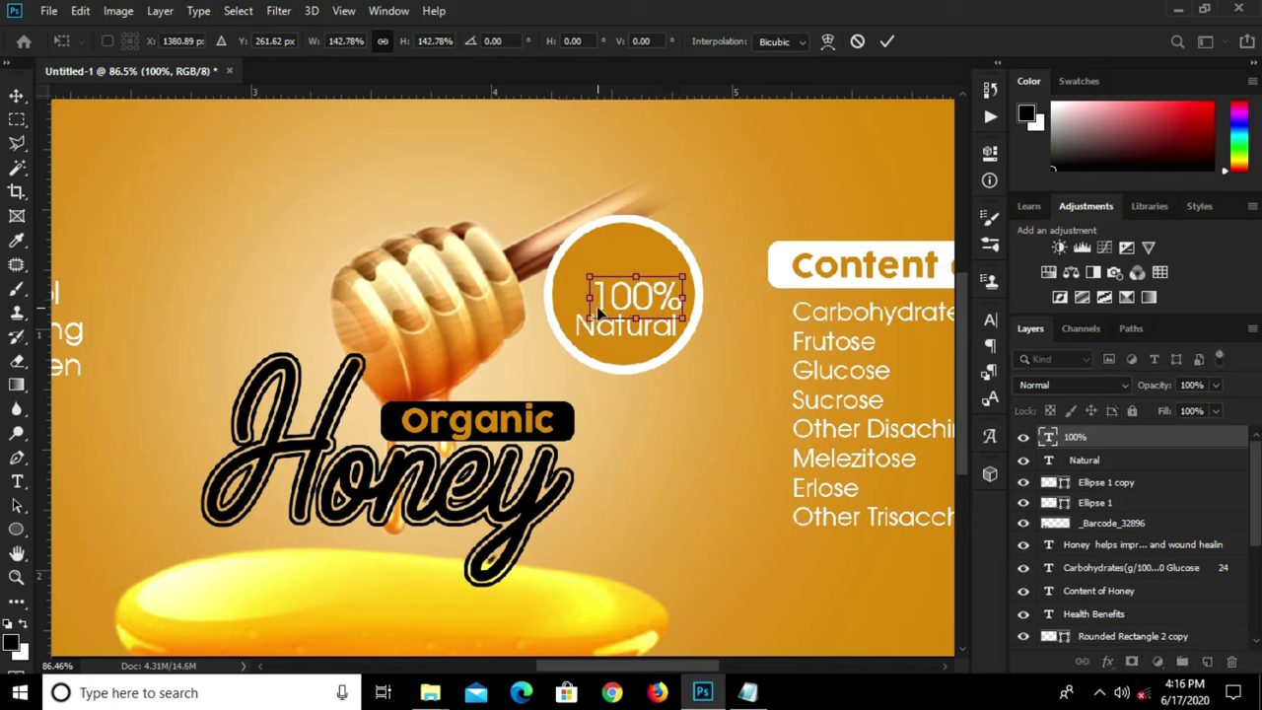
pyautogui.moveTo(590, 280); pyautogui.dragTo(571, 270)
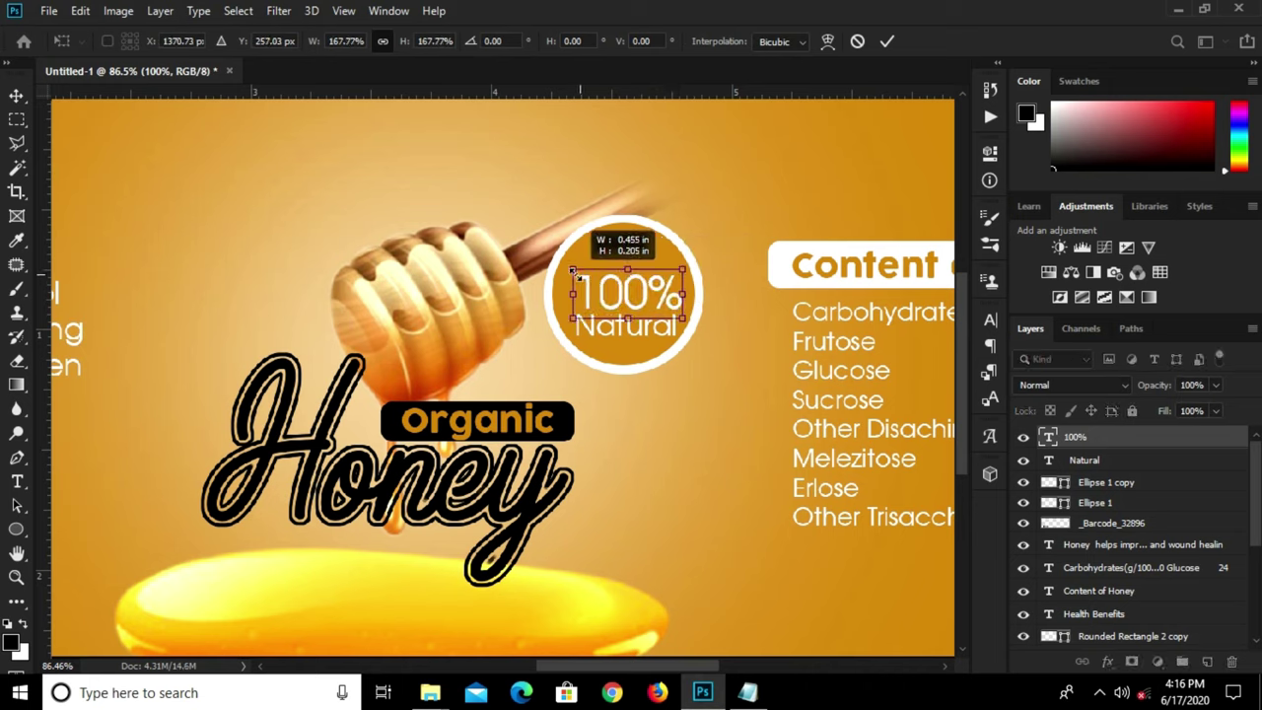
pyautogui.moveTo(566, 281); pyautogui.dragTo(562, 281)
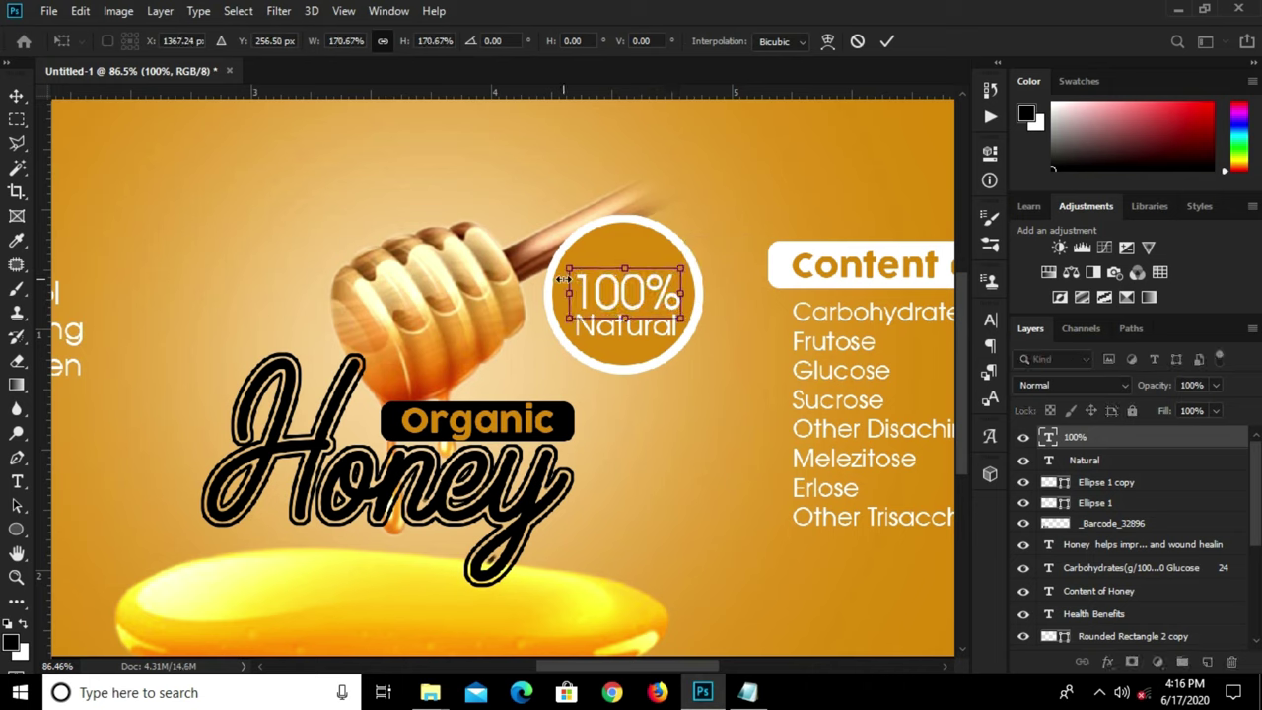
pyautogui.press('Return')
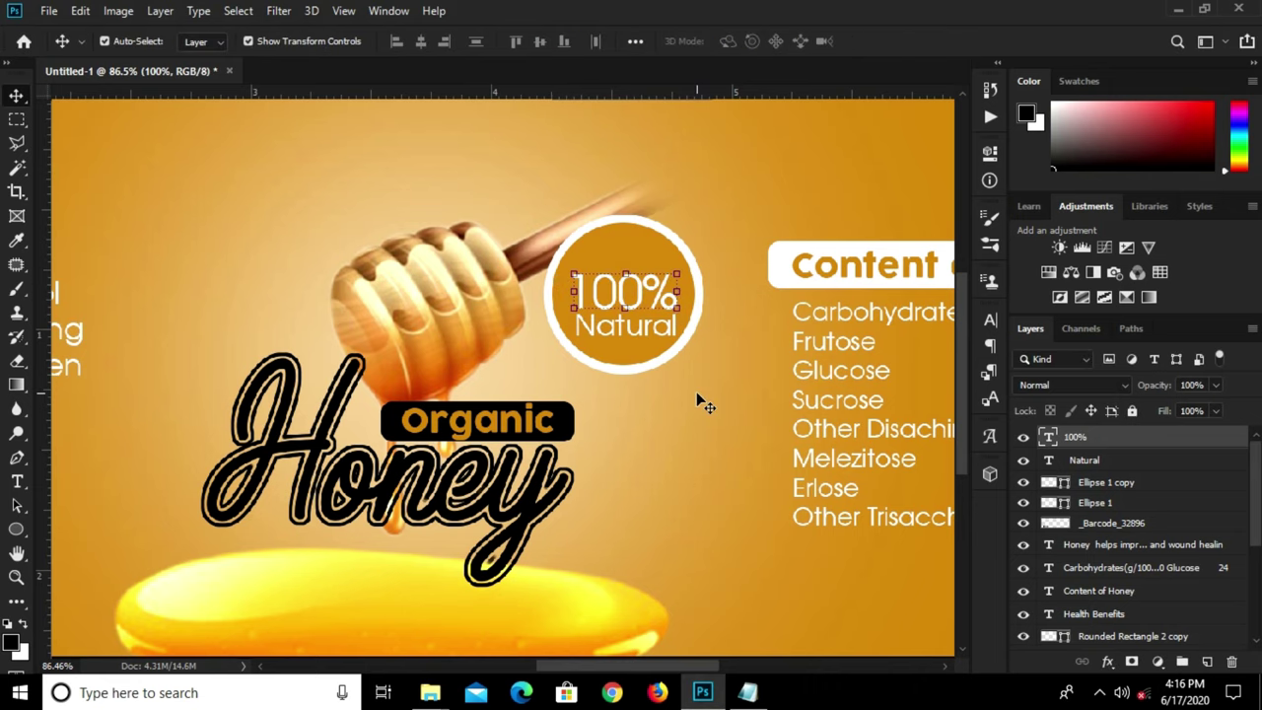
# - Duplicate the 'Natural' text layer and place the copy lower down
pyautogui.click(696, 391)
pyautogui.click(641, 293)
pyautogui.click(640, 337)
pyautogui.moveTo(641, 335); pyautogui.dragTo(687, 428)
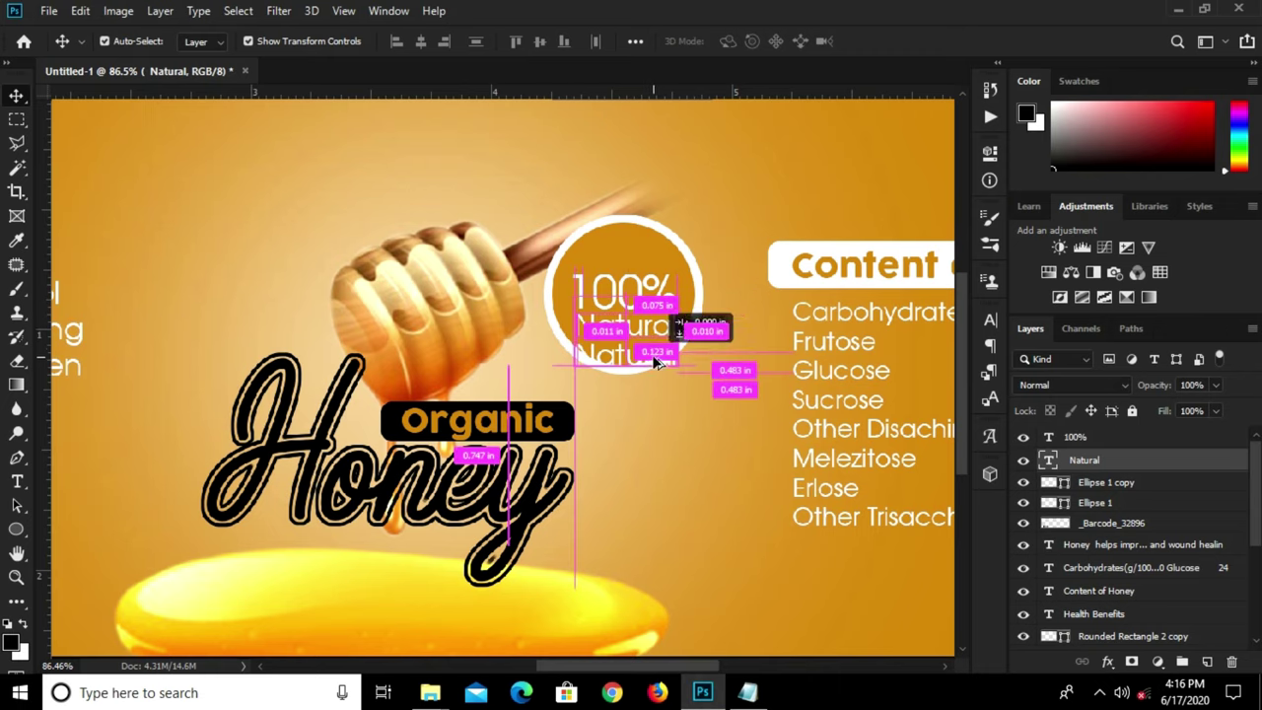
# - Retype the copied Natural text as 'Taste Great'
pyautogui.press('t')
pyautogui.click(656, 418)
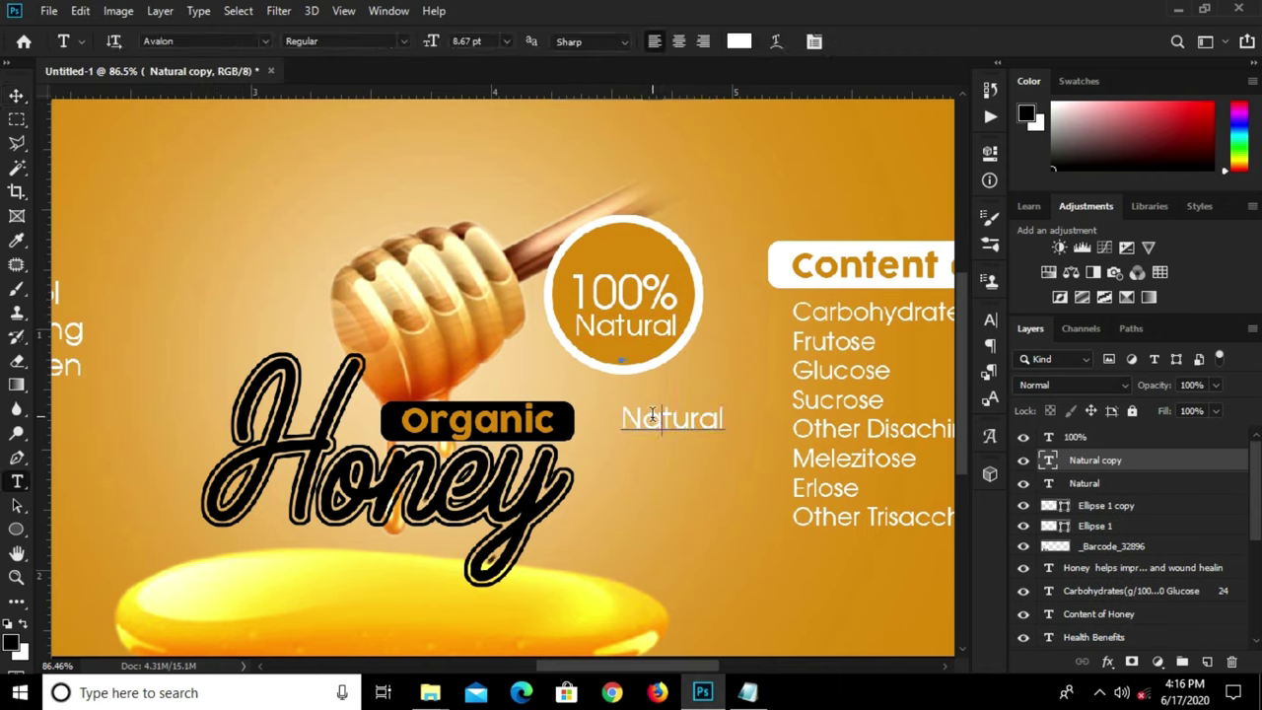
pyautogui.hotkey('ctrl', 'a')
pyautogui.write('Ta')
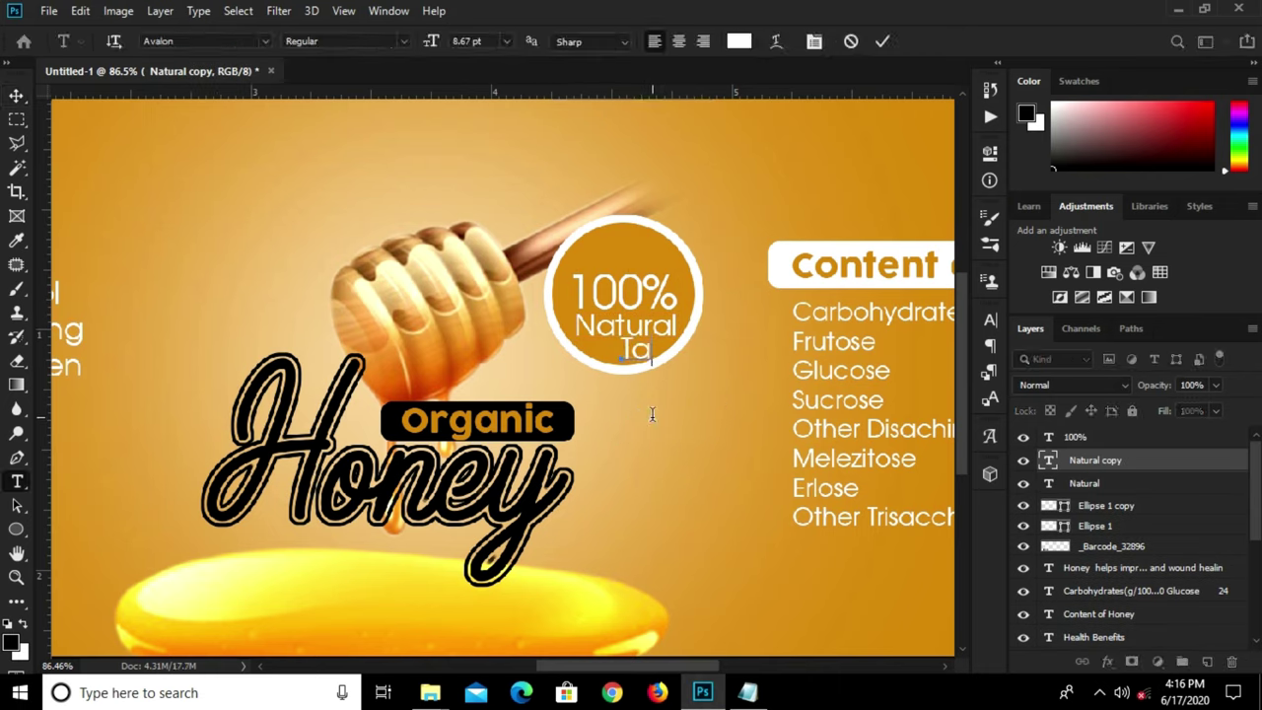
pyautogui.write('ste Great')
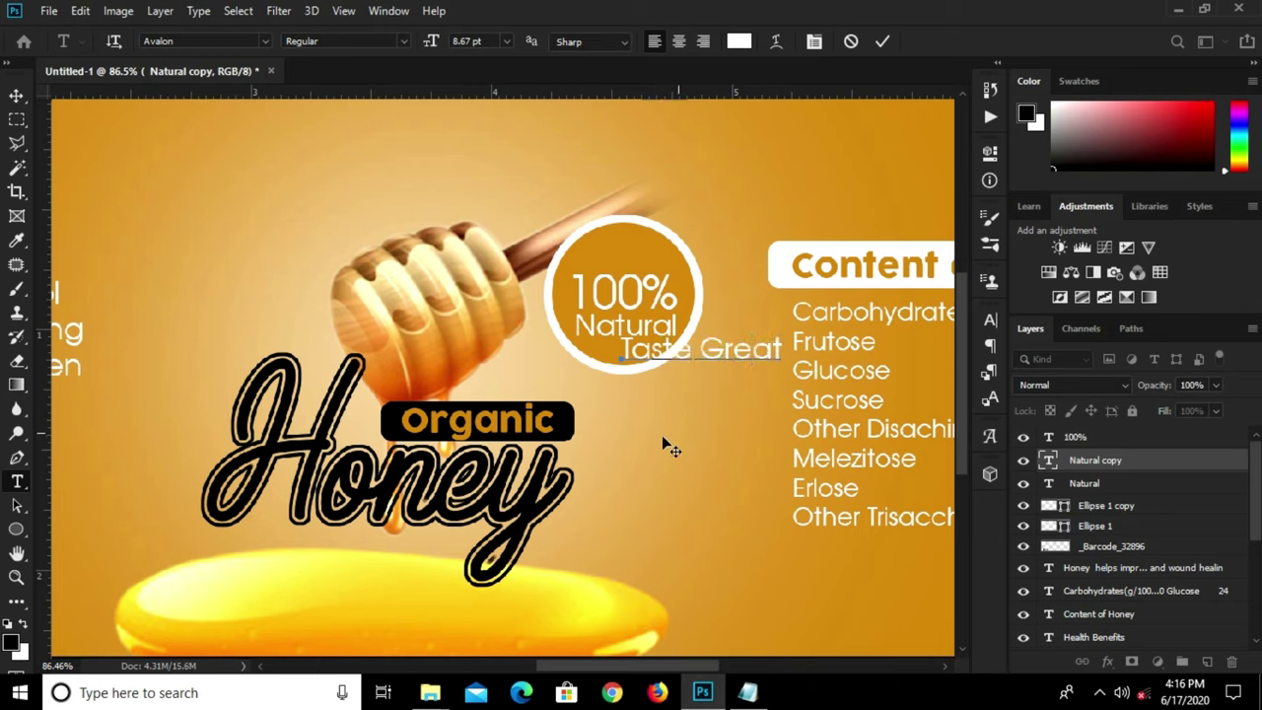
pyautogui.click(881, 43)
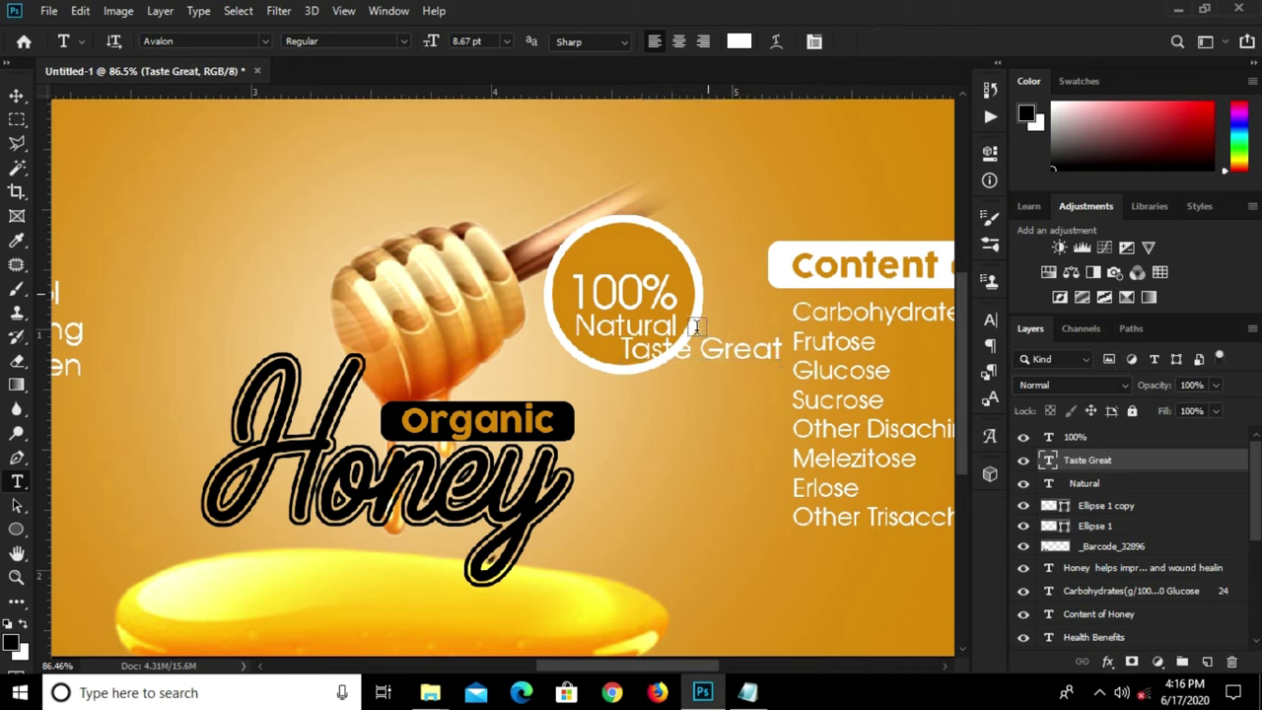
# - Place 'Taste Great' below the 100% Natural circle at 6 pt
pyautogui.press('v')
pyautogui.moveTo(719, 361); pyautogui.dragTo(714, 430)
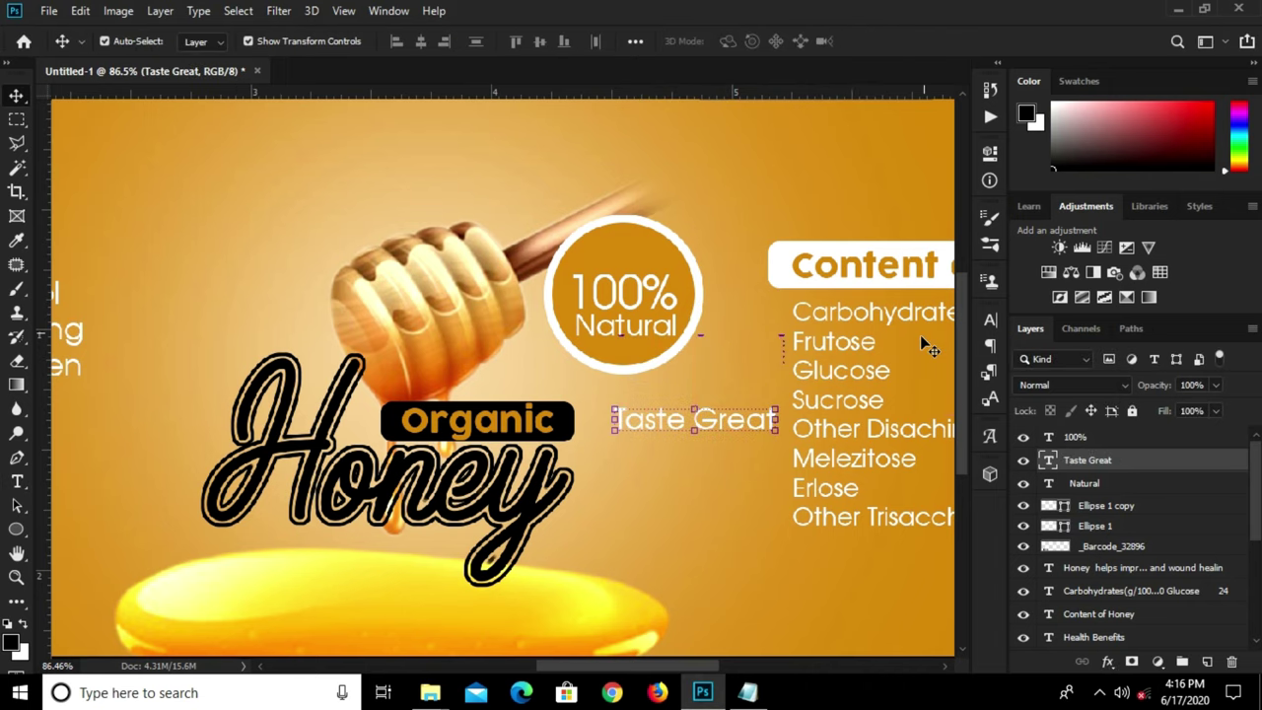
pyautogui.click(990, 319)
pyautogui.click(857, 368)
pyautogui.click(829, 411)
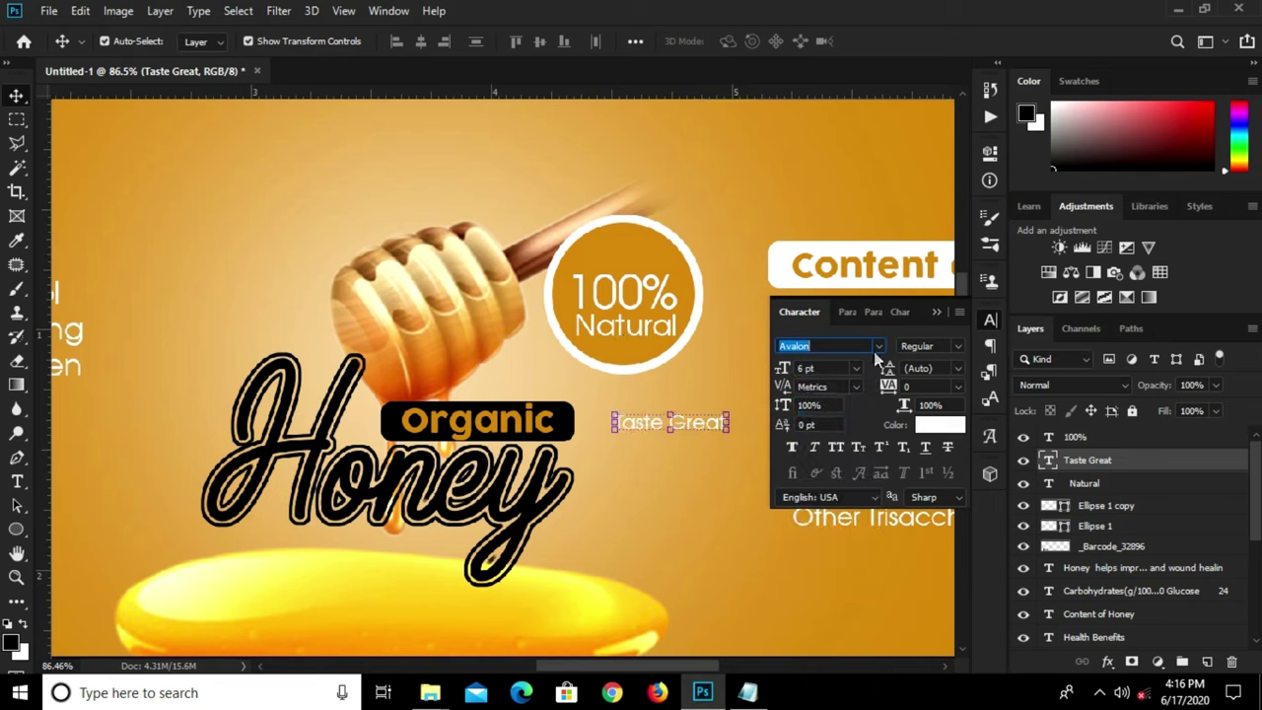
pyautogui.click(936, 313)
pyautogui.click(751, 306)
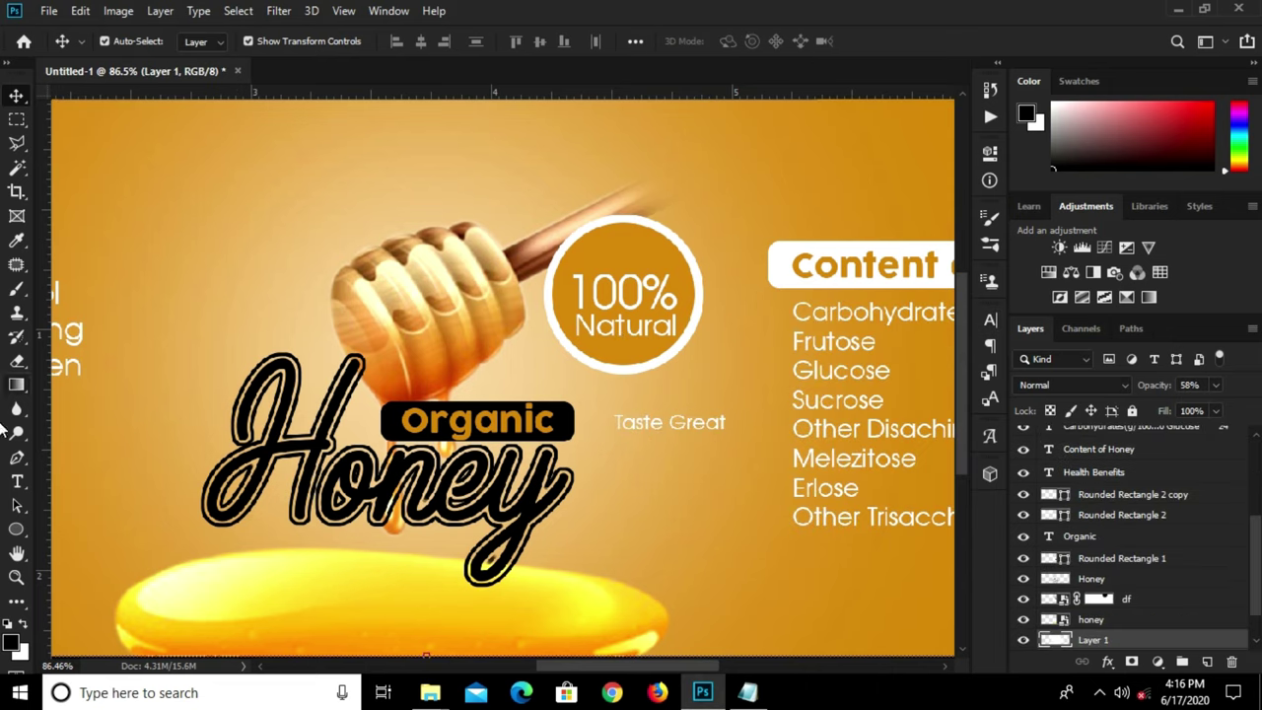
# - Group the 100% and Natural text layers into Group 1 and hide it
pyautogui.click(607, 310)
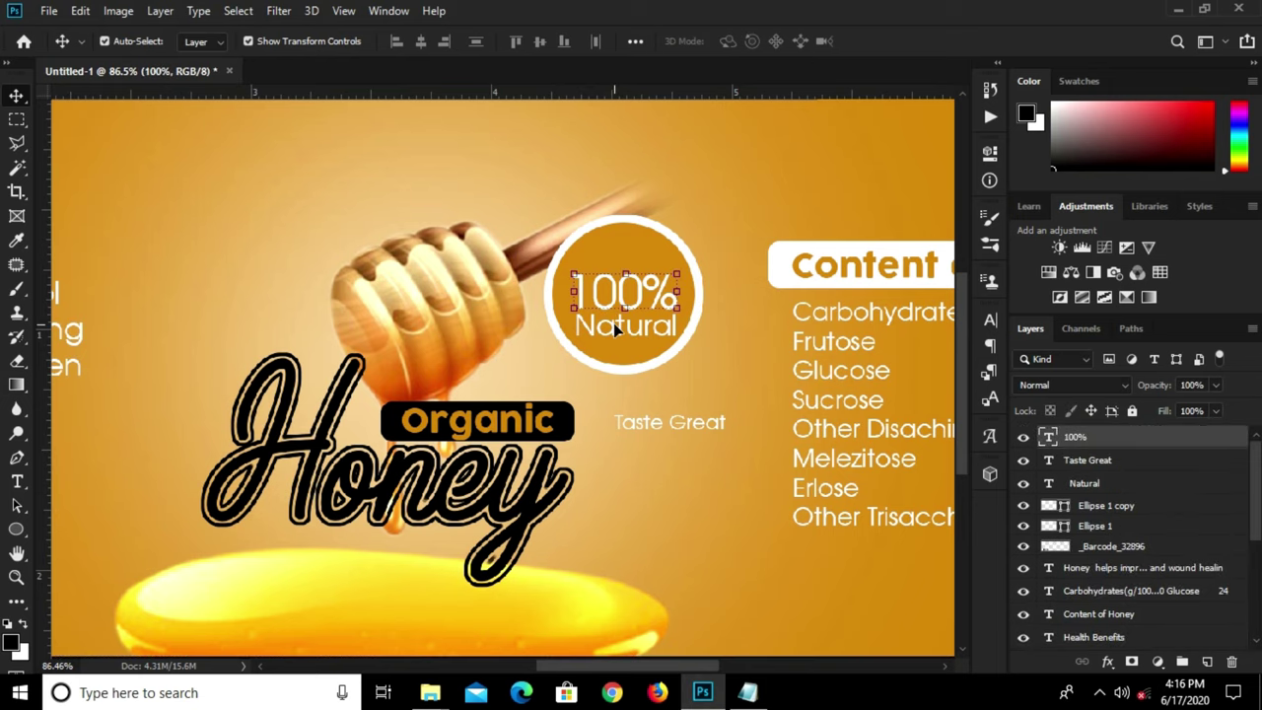
pyautogui.keyDown('shift'); pyautogui.click(614, 332); pyautogui.keyUp('shift')
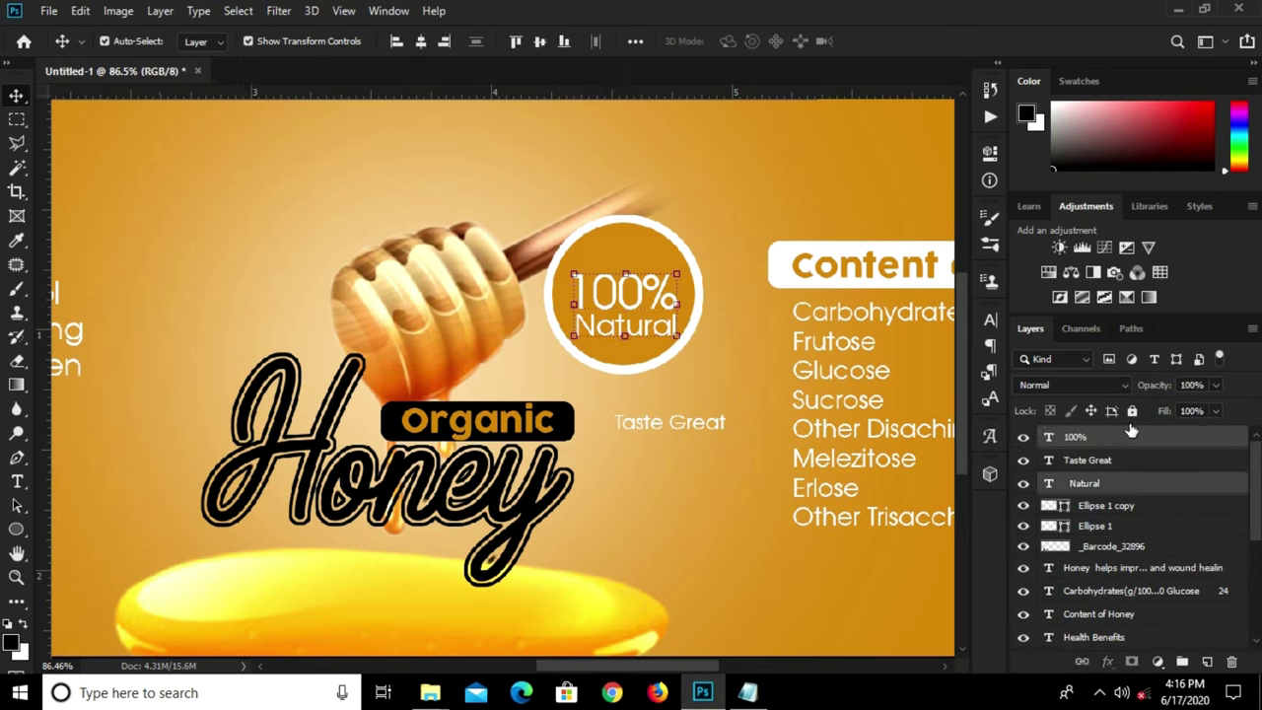
pyautogui.hotkey('ctrl', 'g')
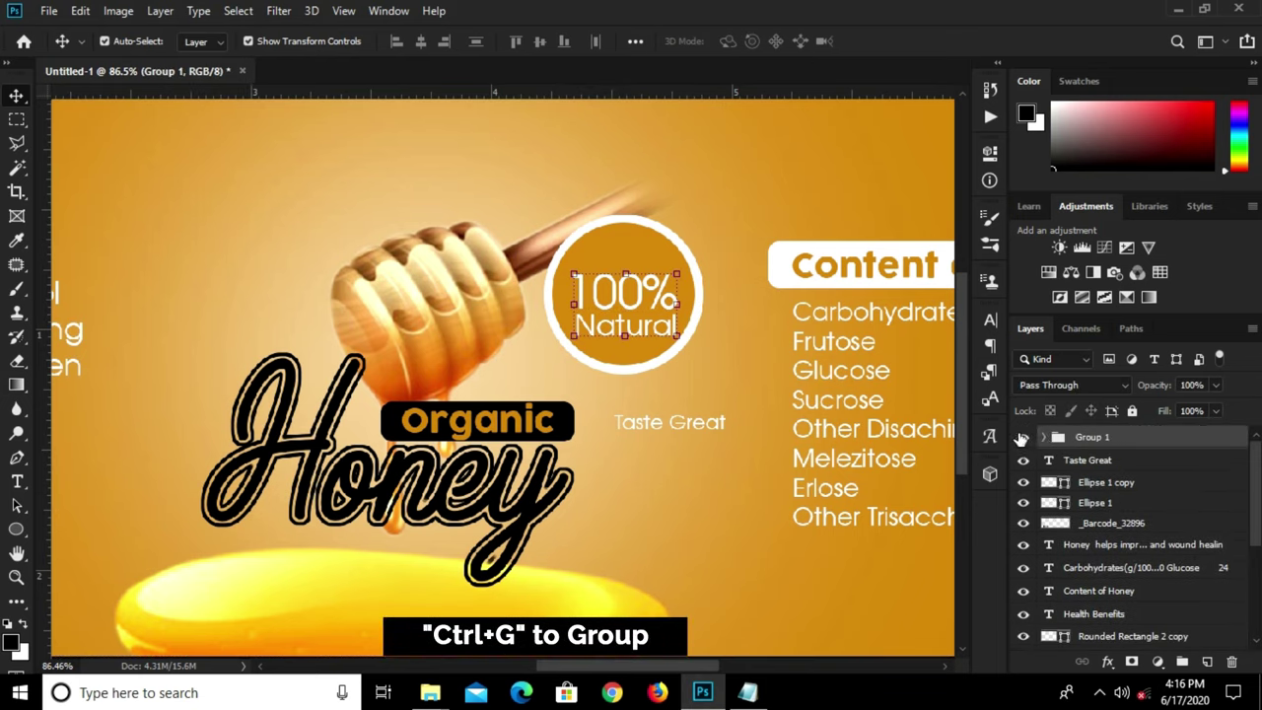
pyautogui.click(1023, 437)
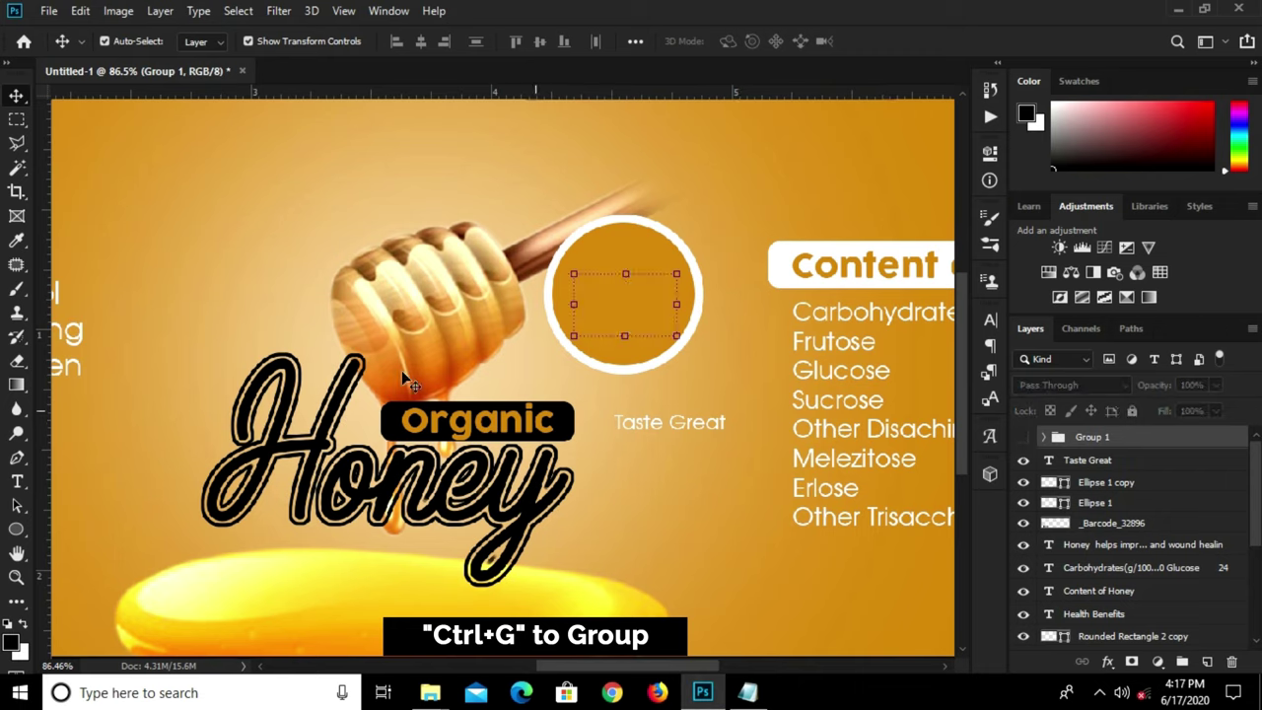
# - Start drawing a circular ellipse path inside the amber circle, using Path mode
pyautogui.click(17, 531)
pyautogui.rightClick(18, 531)
pyautogui.click(99, 565)
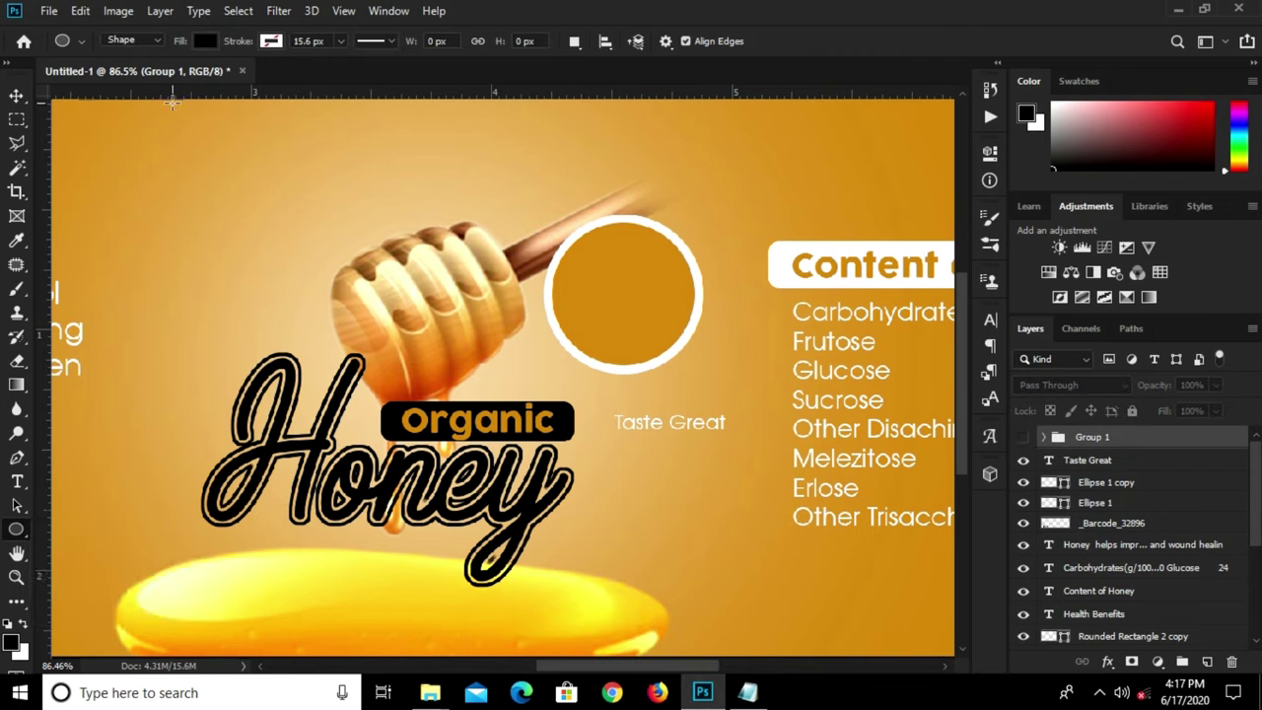
pyautogui.click(153, 39)
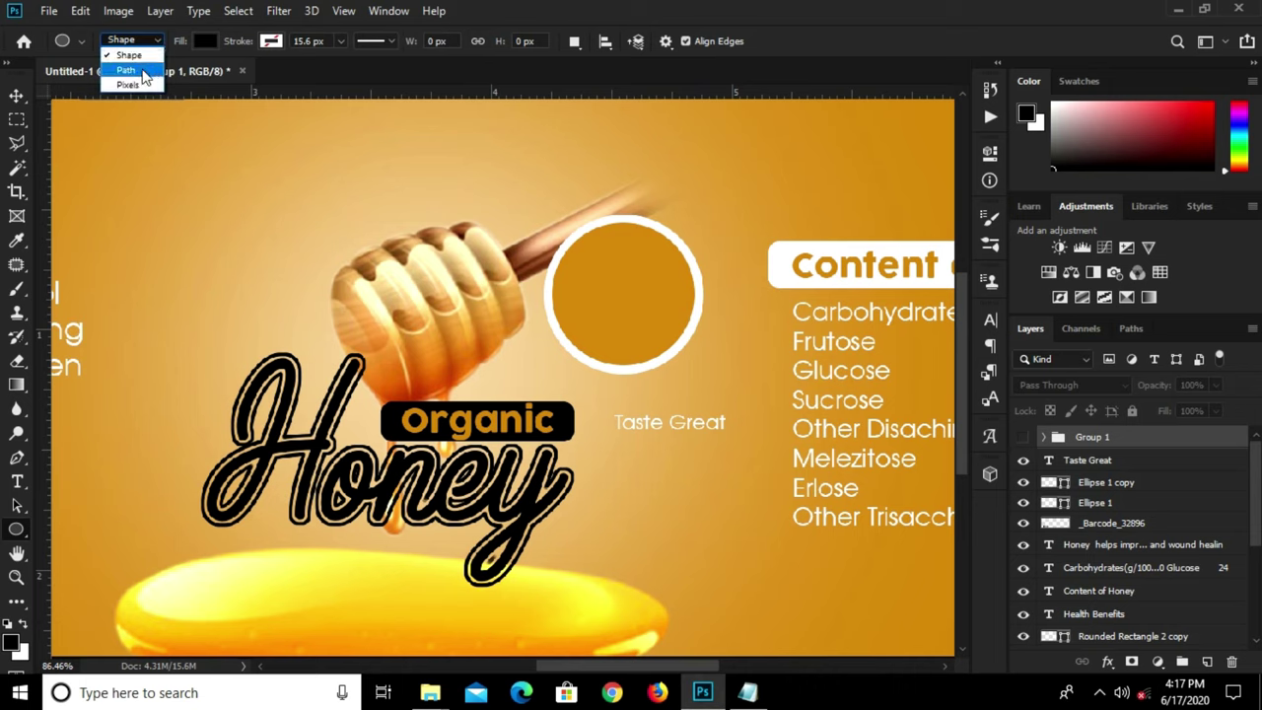
pyautogui.click(128, 65)
pyautogui.scroll(2, 646, 274)
pyautogui.scroll(1, 651, 268)
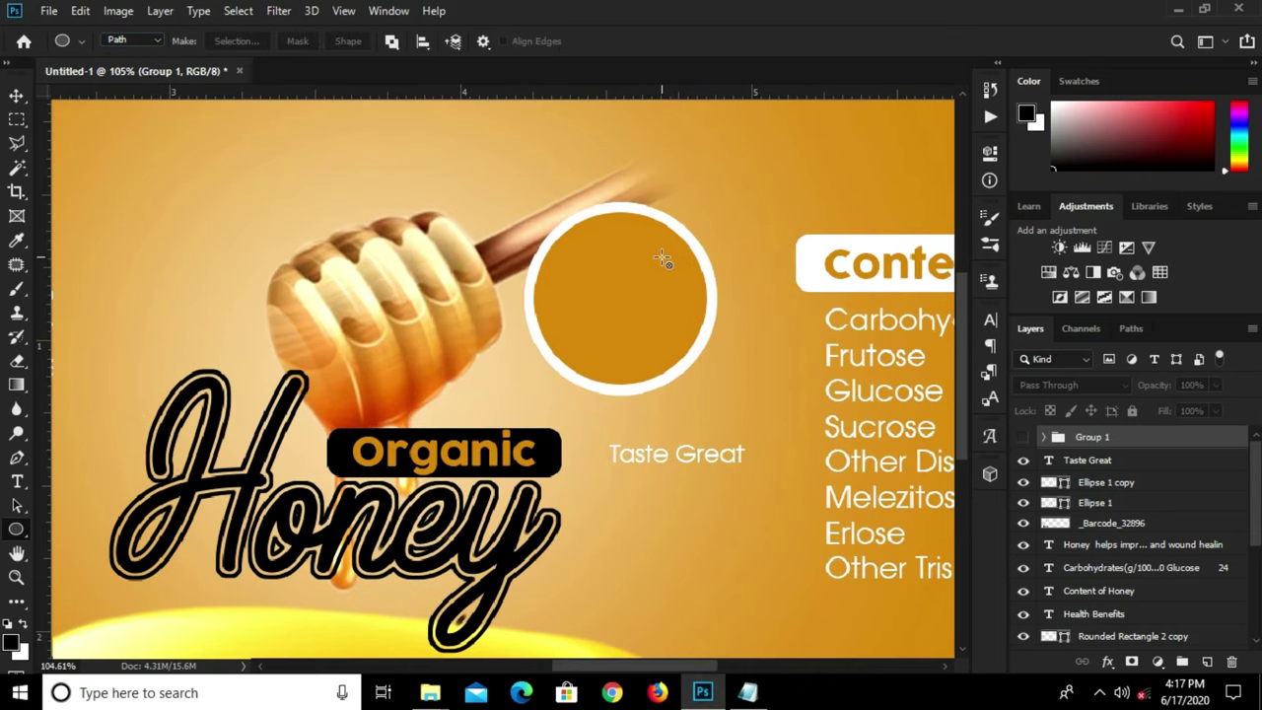
pyautogui.click(642, 269)
pyautogui.click(733, 158)
pyautogui.moveTo(671, 246); pyautogui.dragTo(569, 364)
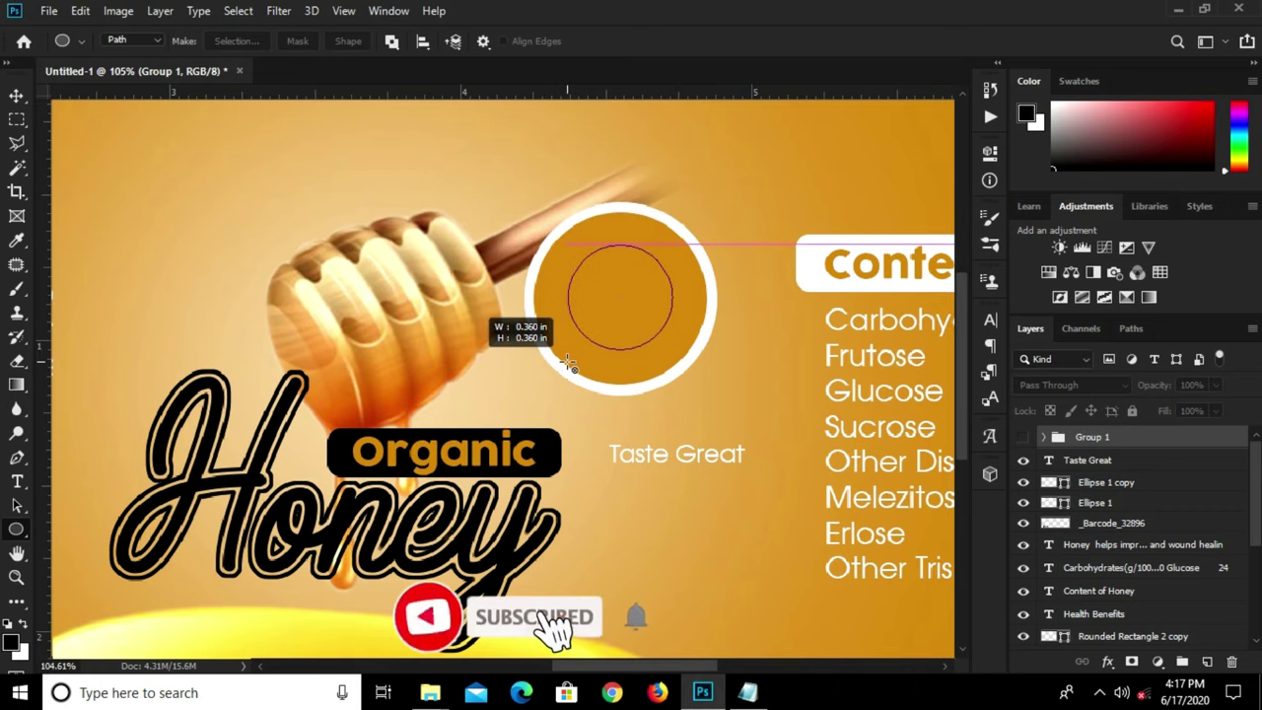
# - Finish the circular path and delete the old Taste Great text
pyautogui.moveTo(569, 365); pyautogui.dragTo(570, 364)
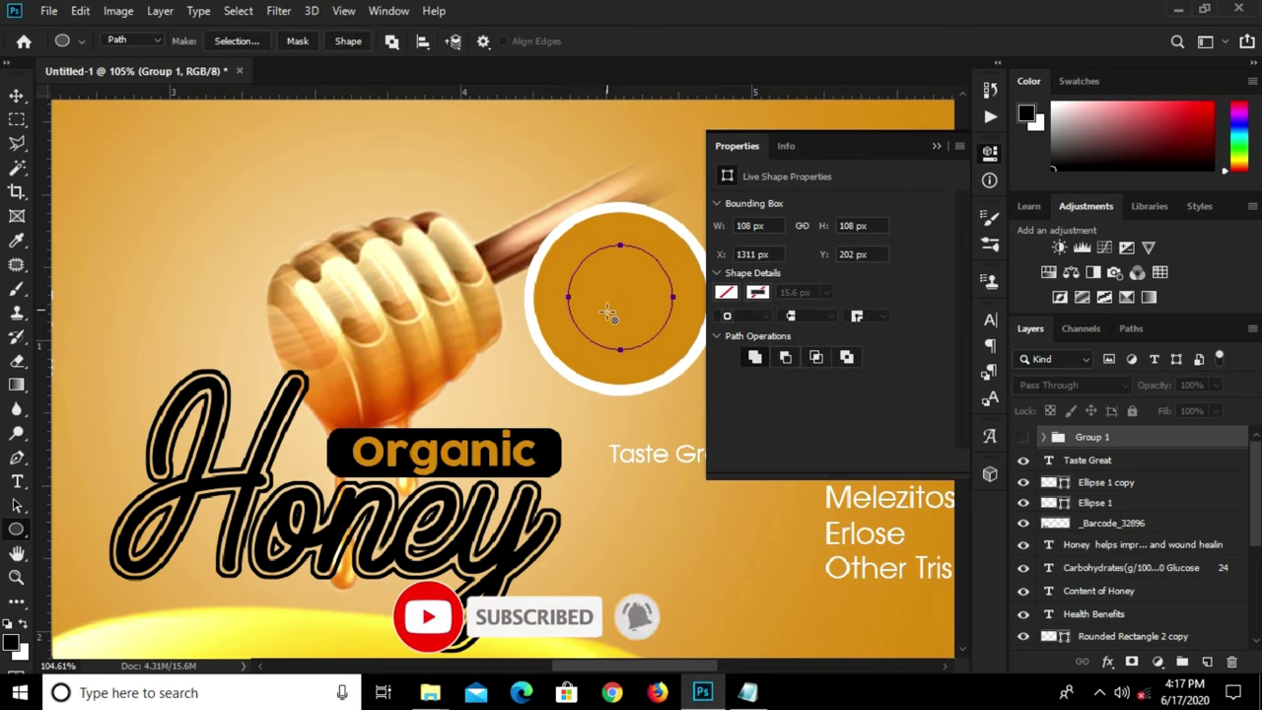
pyautogui.click(19, 481)
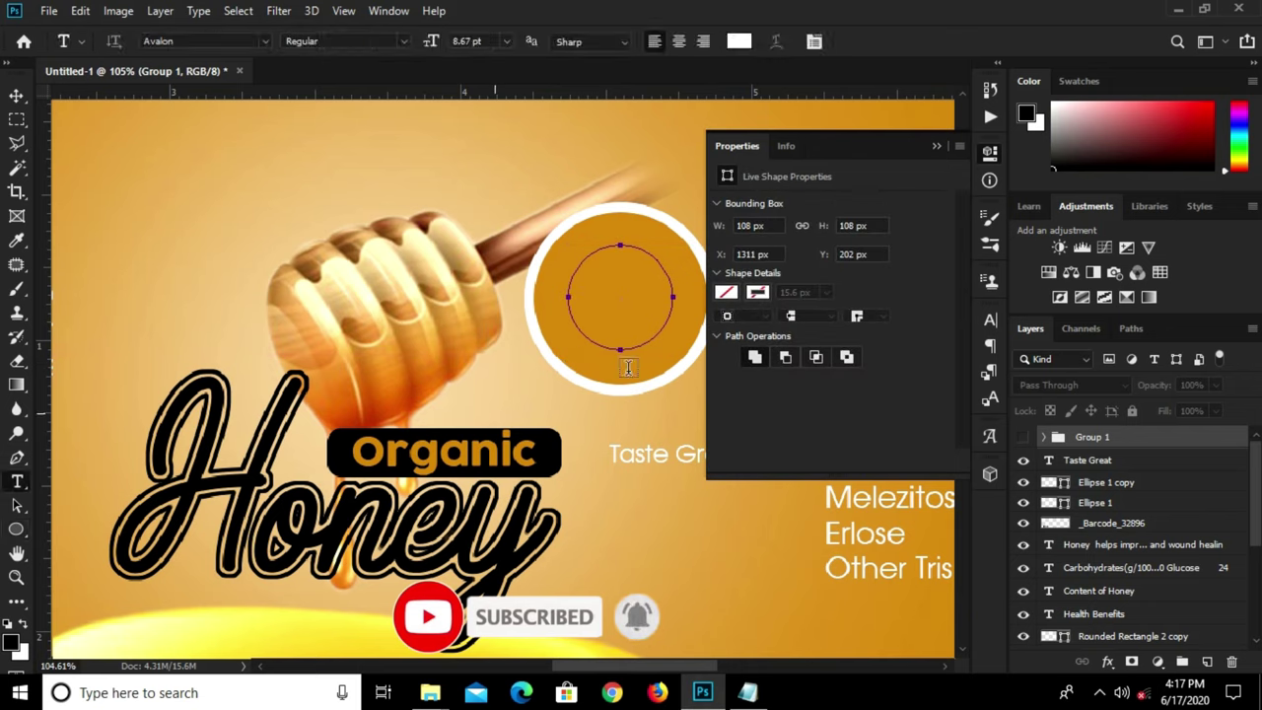
pyautogui.click(938, 146)
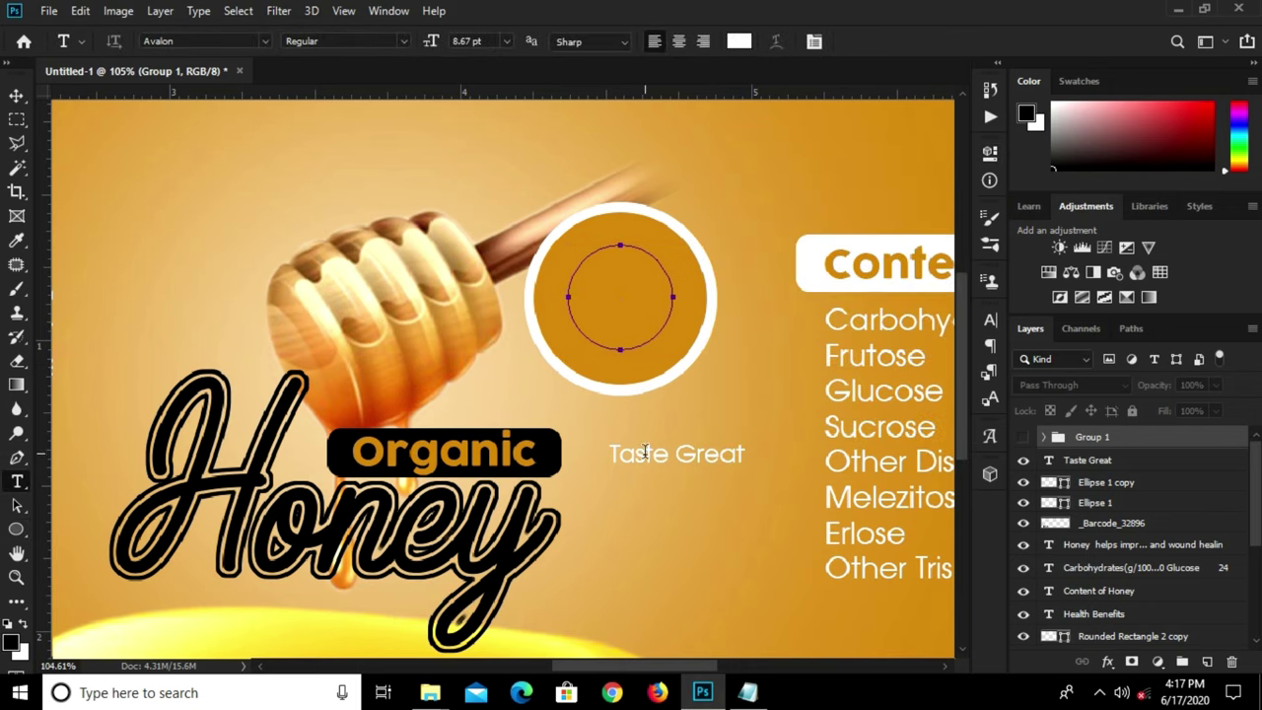
pyautogui.click(643, 454)
pyautogui.hotkey('ctrl', 'a')
pyautogui.hotkey('ctrl', 'c')
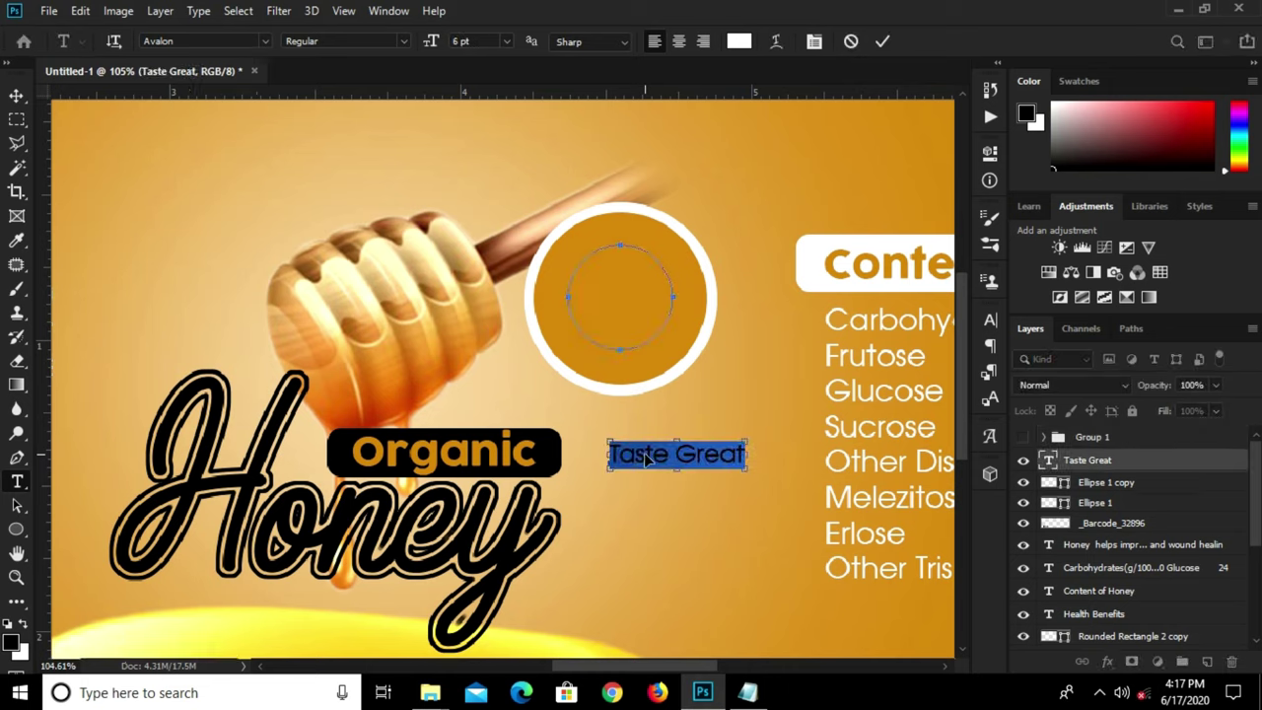
pyautogui.press('BackSpace')
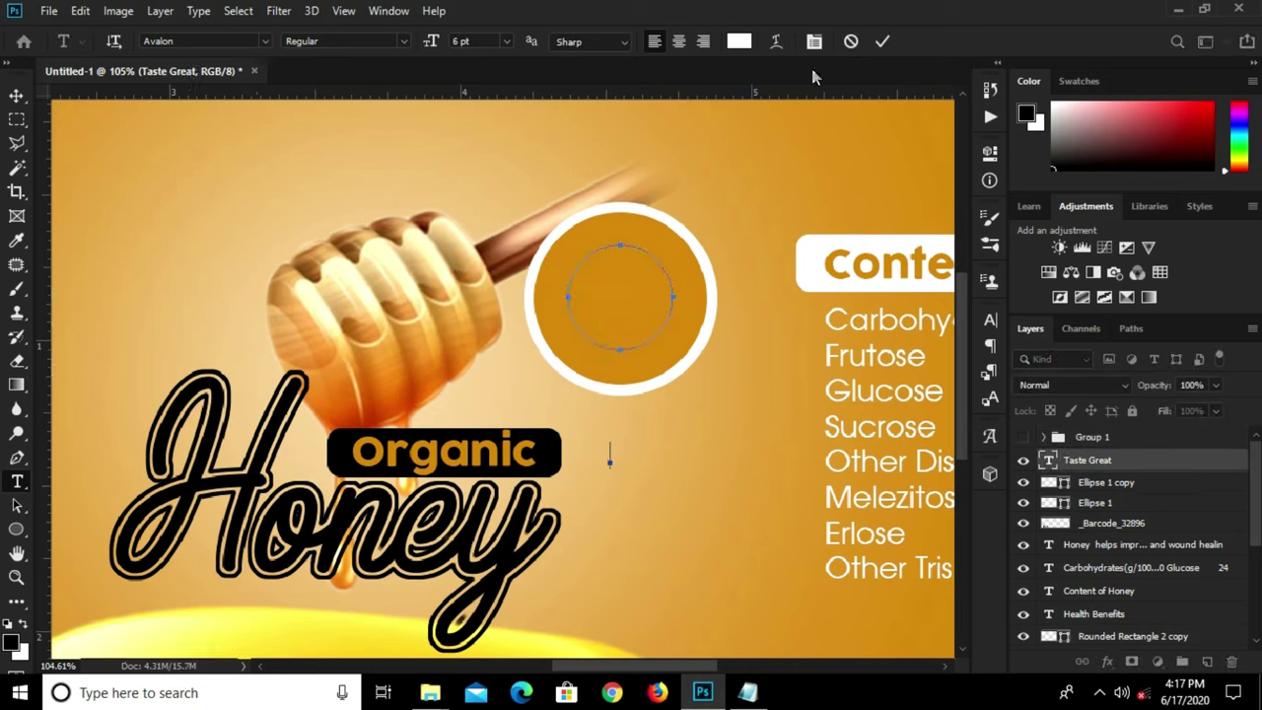
pyautogui.click(793, 155)
pyautogui.click(591, 254)
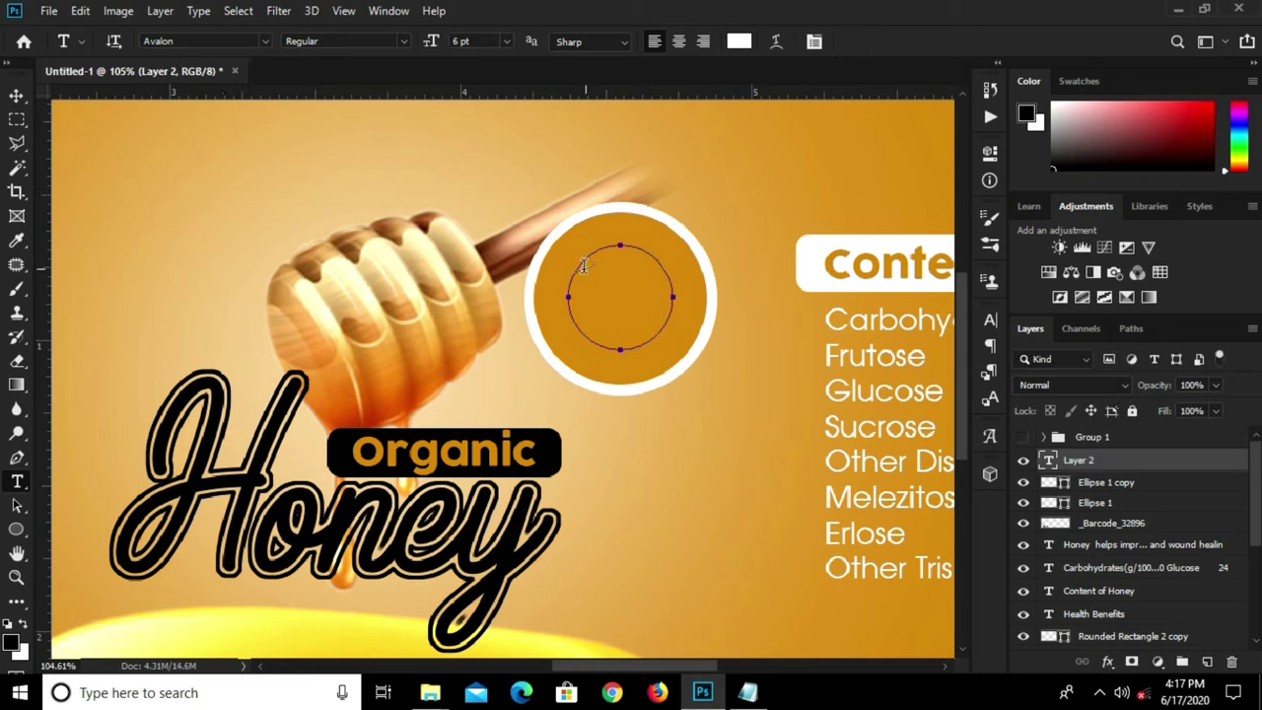
# - Set 'Taste Great' as type running along the circular path, replacing the placeholder words
pyautogui.click(589, 252)
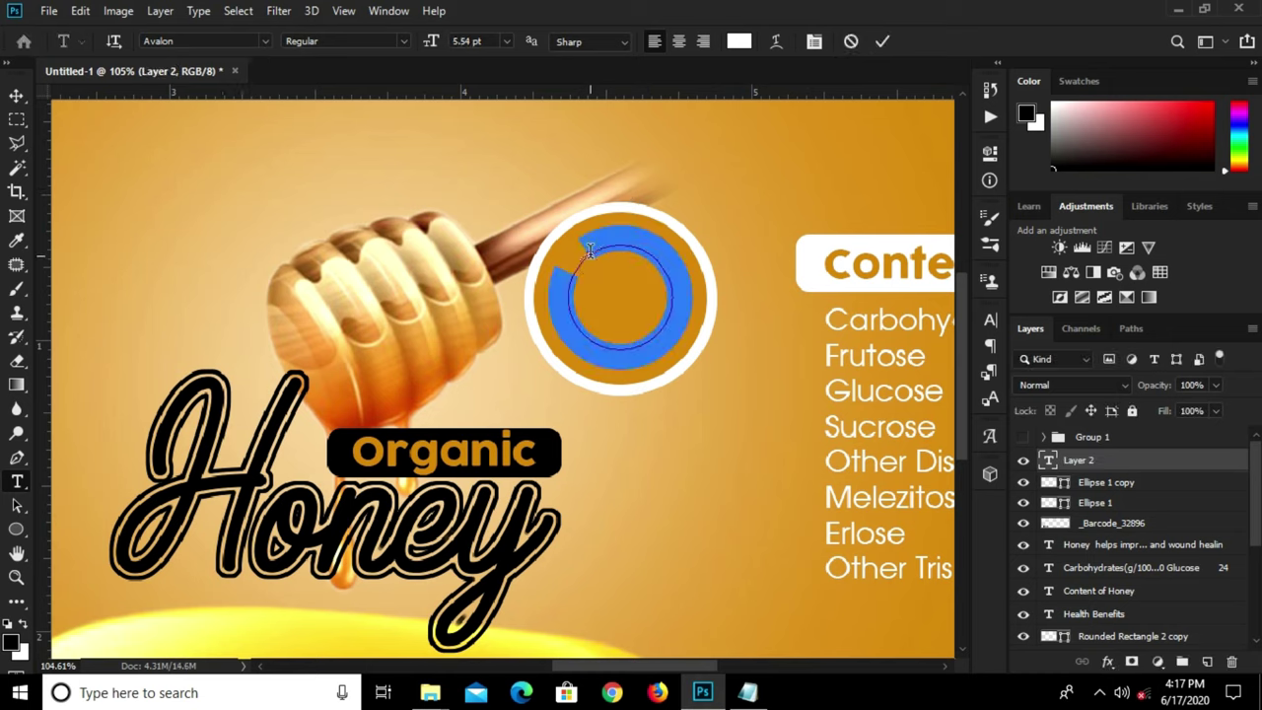
pyautogui.doubleClick(611, 244)
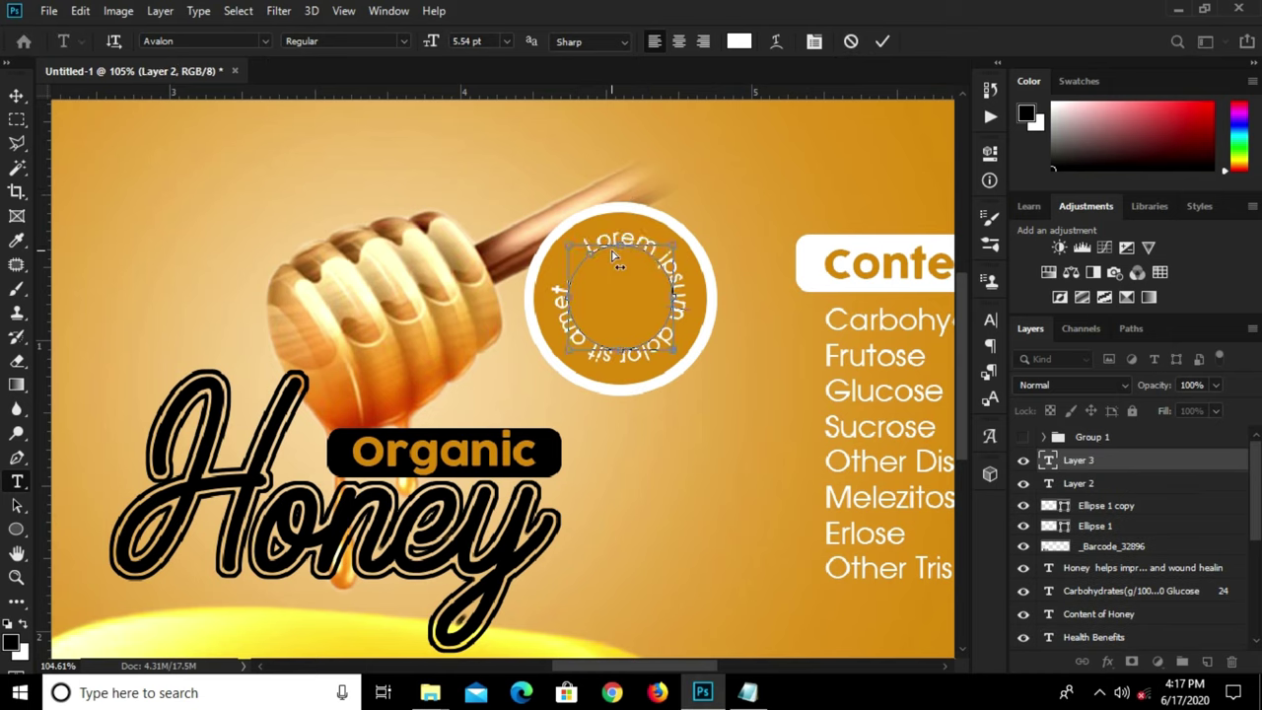
pyautogui.hotkey('ctrl', 'v')
pyautogui.hotkey('ctrl', 'shift', 'End')
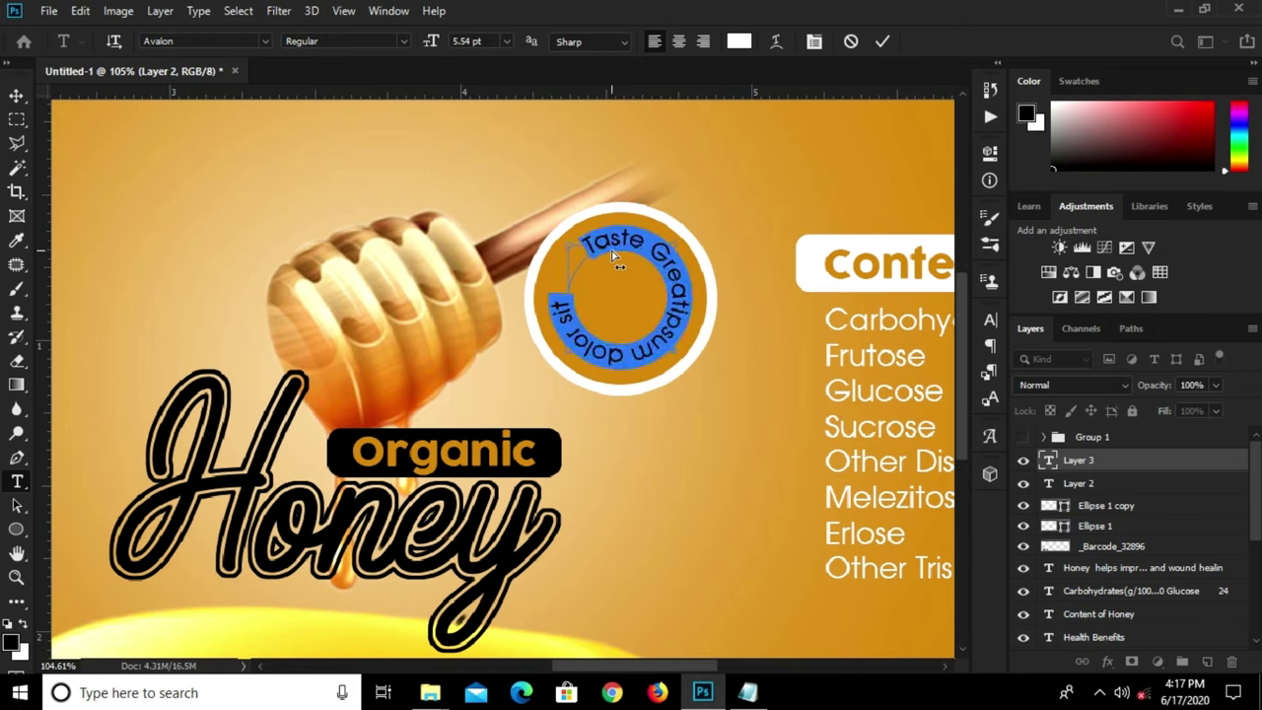
pyautogui.press('Delete')
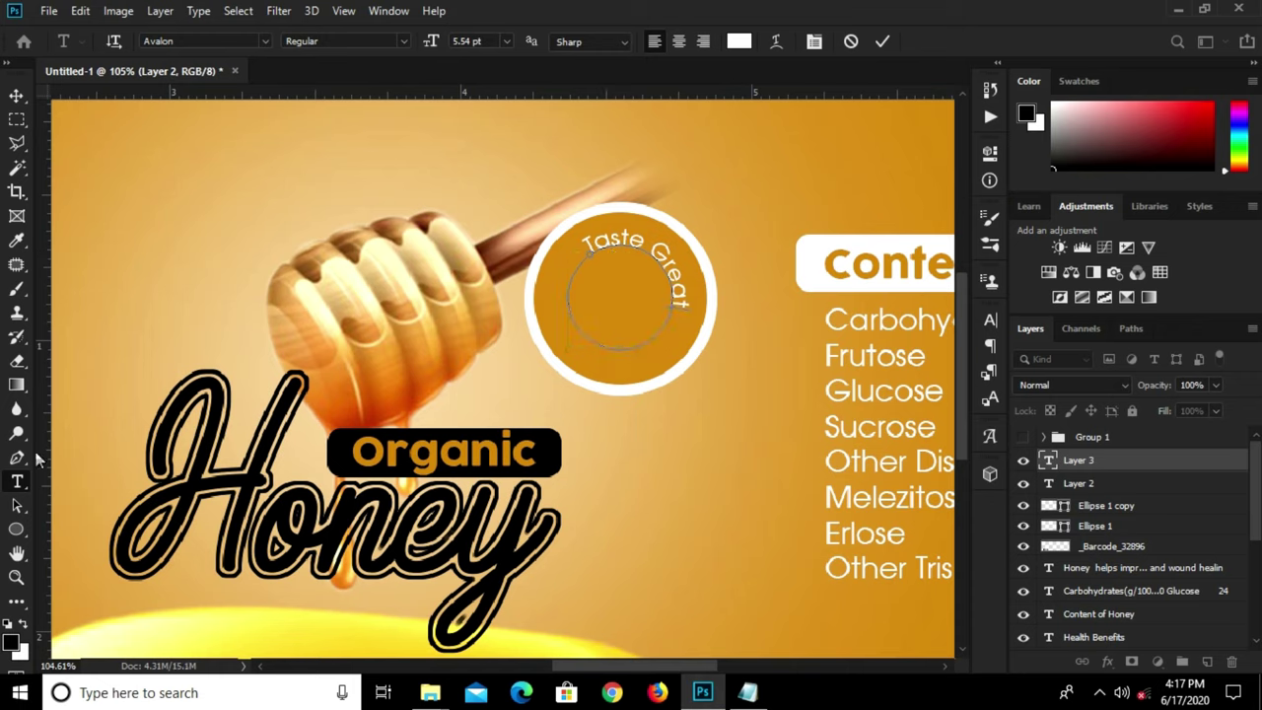
# - Slide the path-type start and end points so 'Taste Great' arches across the circle's top
pyautogui.click(15, 506)
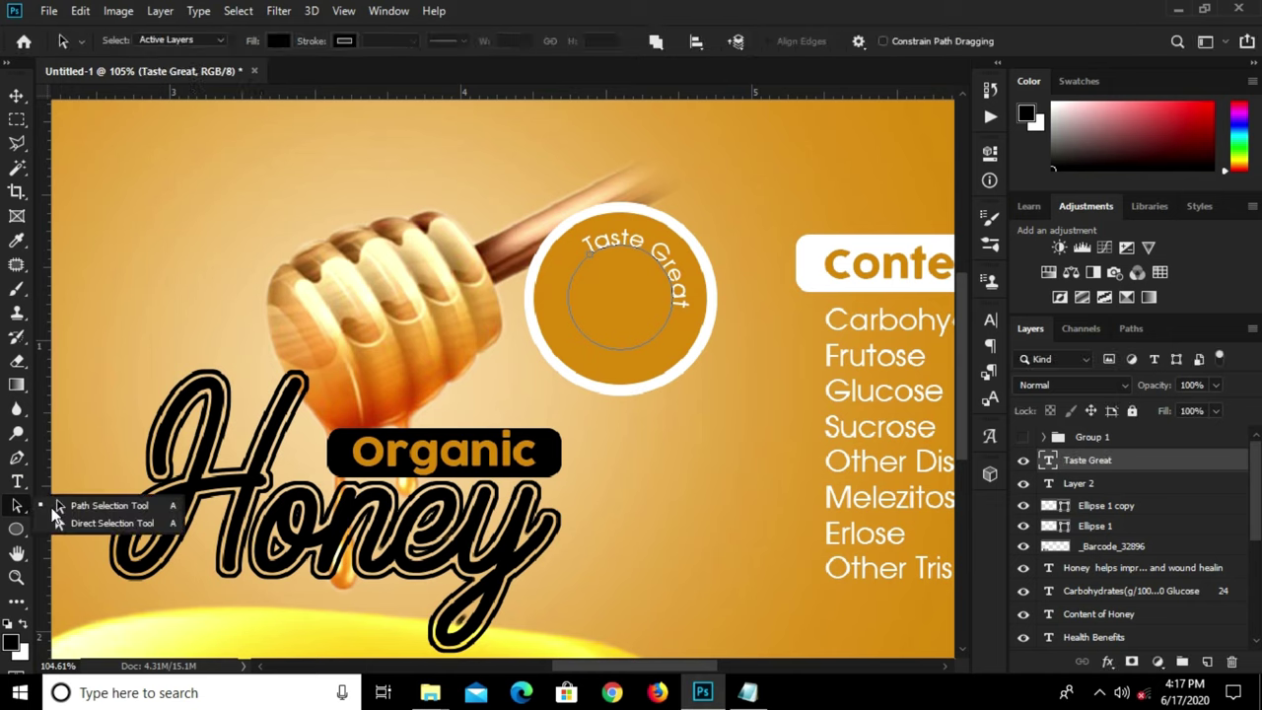
pyautogui.click(69, 508)
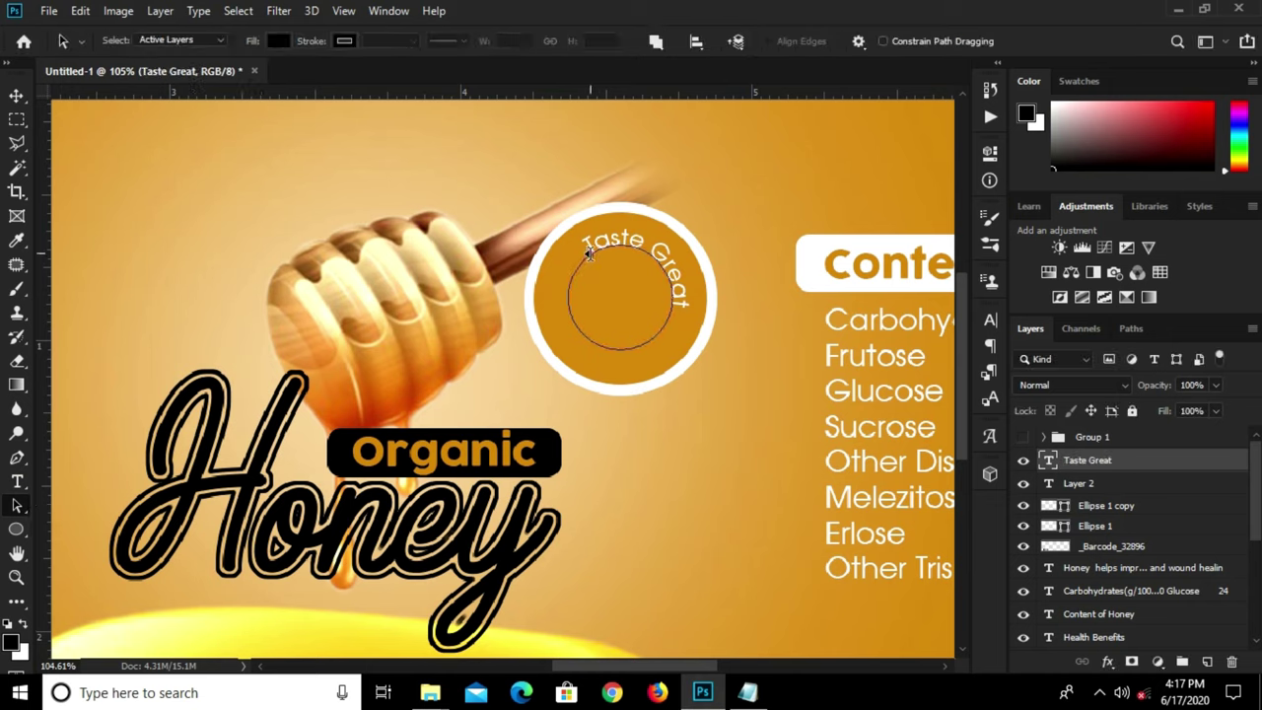
pyautogui.moveTo(590, 253)
pyautogui.mouseDown()
pyautogui.moveTo(580, 258)
pyautogui.moveTo(590, 255)
pyautogui.mouseUp()
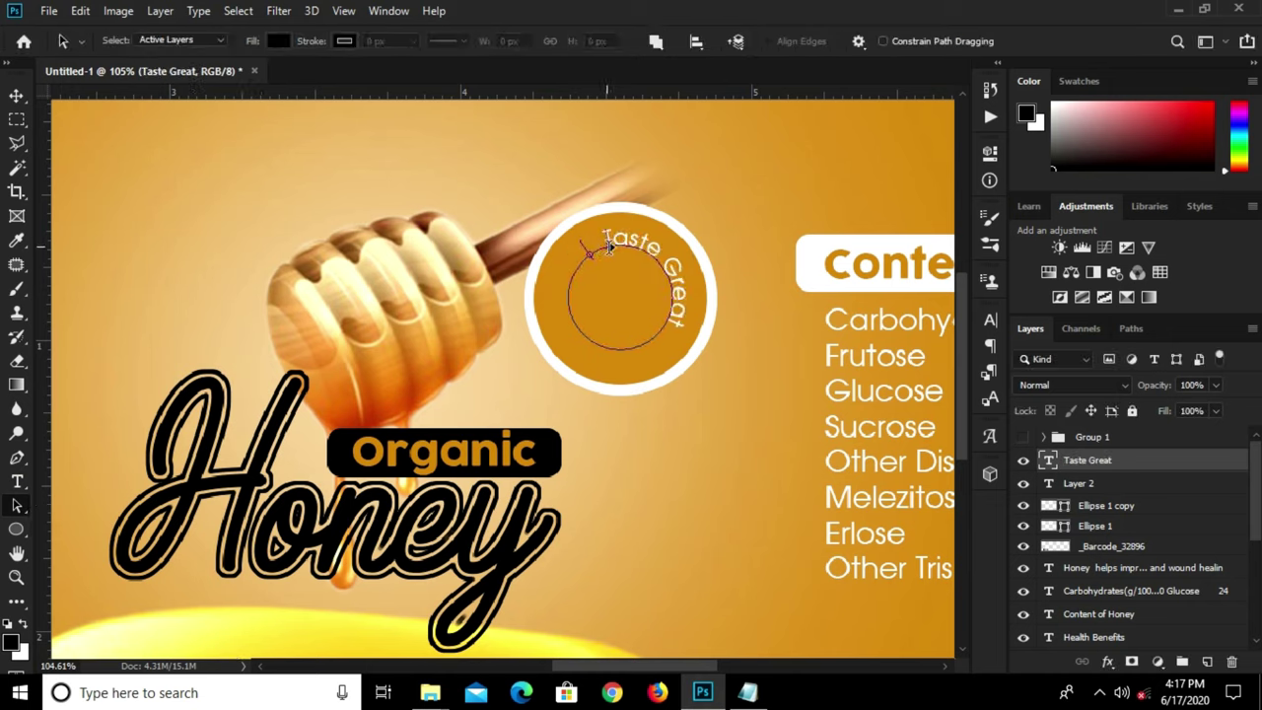
pyautogui.moveTo(673, 270); pyautogui.dragTo(605, 238)
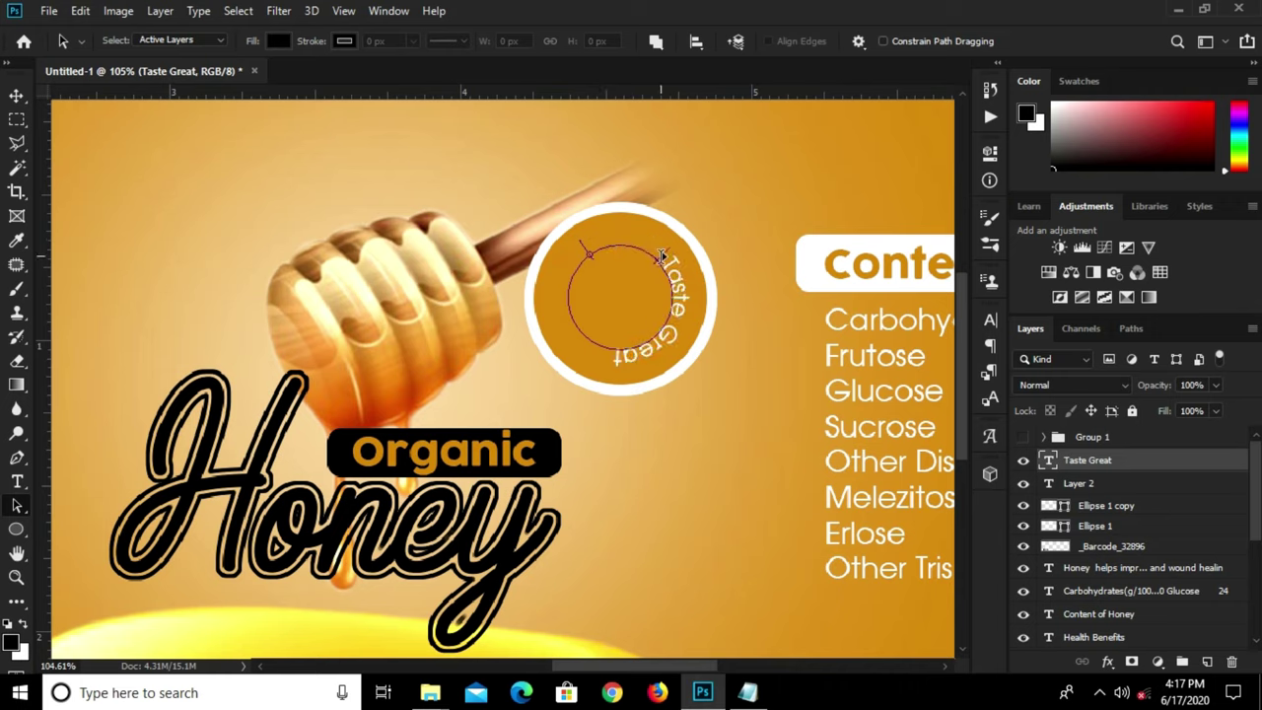
pyautogui.moveTo(605, 238)
pyautogui.mouseDown()
pyautogui.moveTo(572, 262)
pyautogui.moveTo(637, 246)
pyautogui.mouseUp()
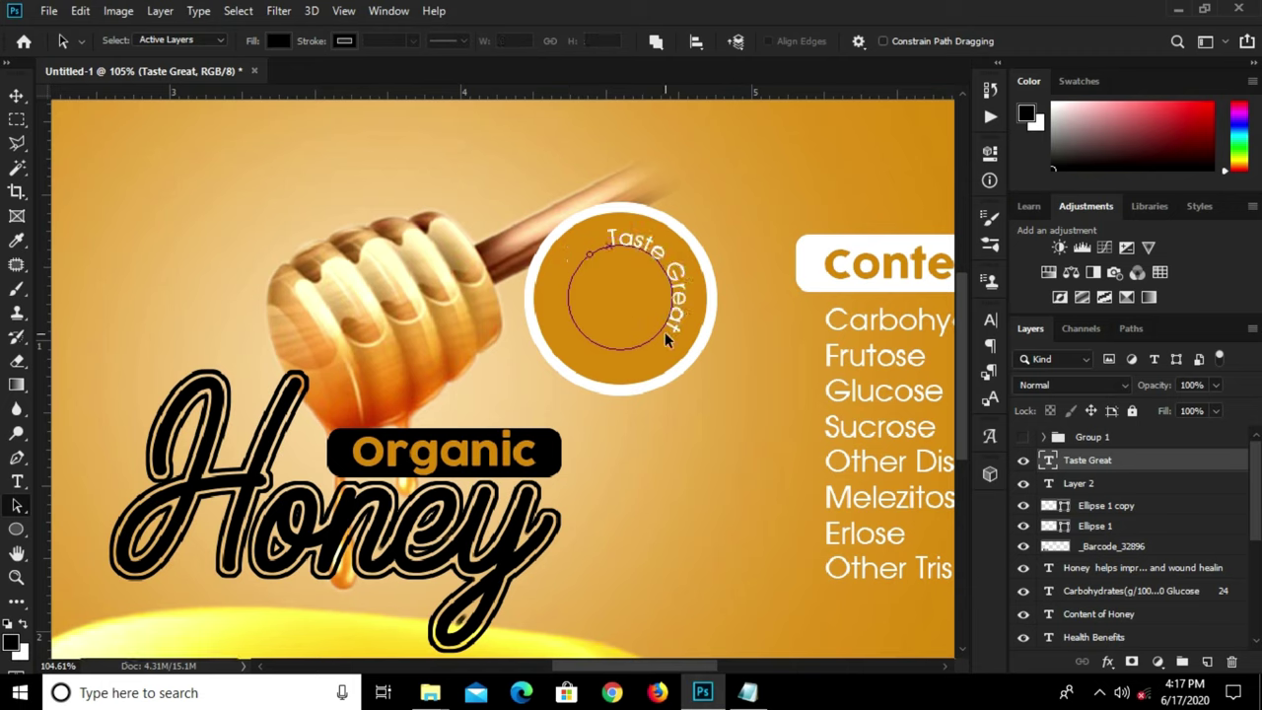
pyautogui.click(586, 255)
pyautogui.moveTo(641, 343); pyautogui.dragTo(677, 309)
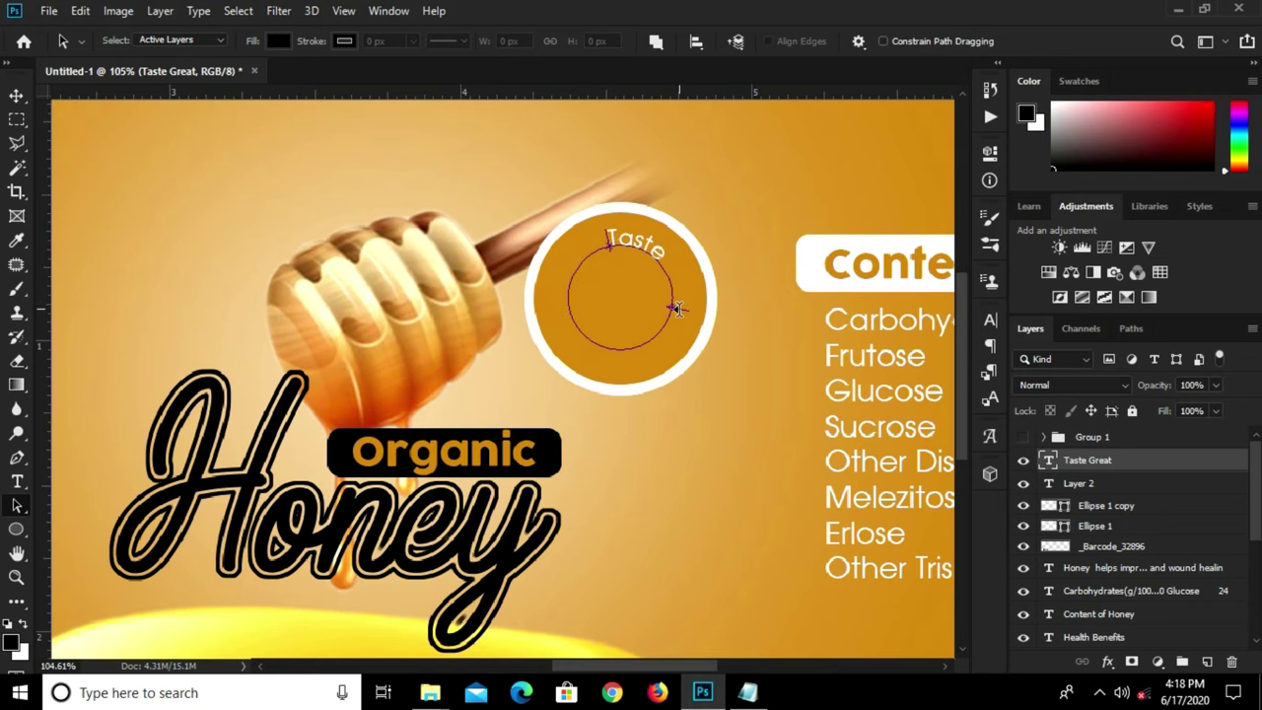
pyautogui.scroll(1, 647, 257)
pyautogui.scroll(1, 646, 257)
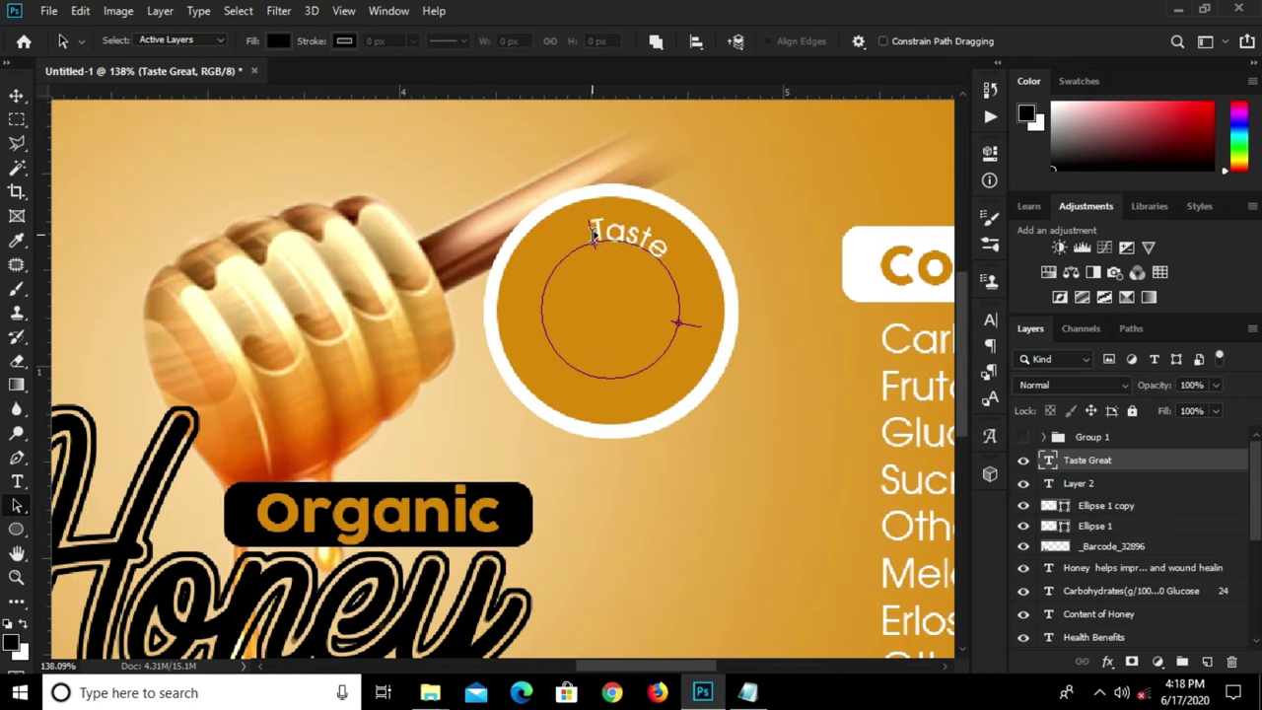
pyautogui.moveTo(592, 233); pyautogui.dragTo(535, 278)
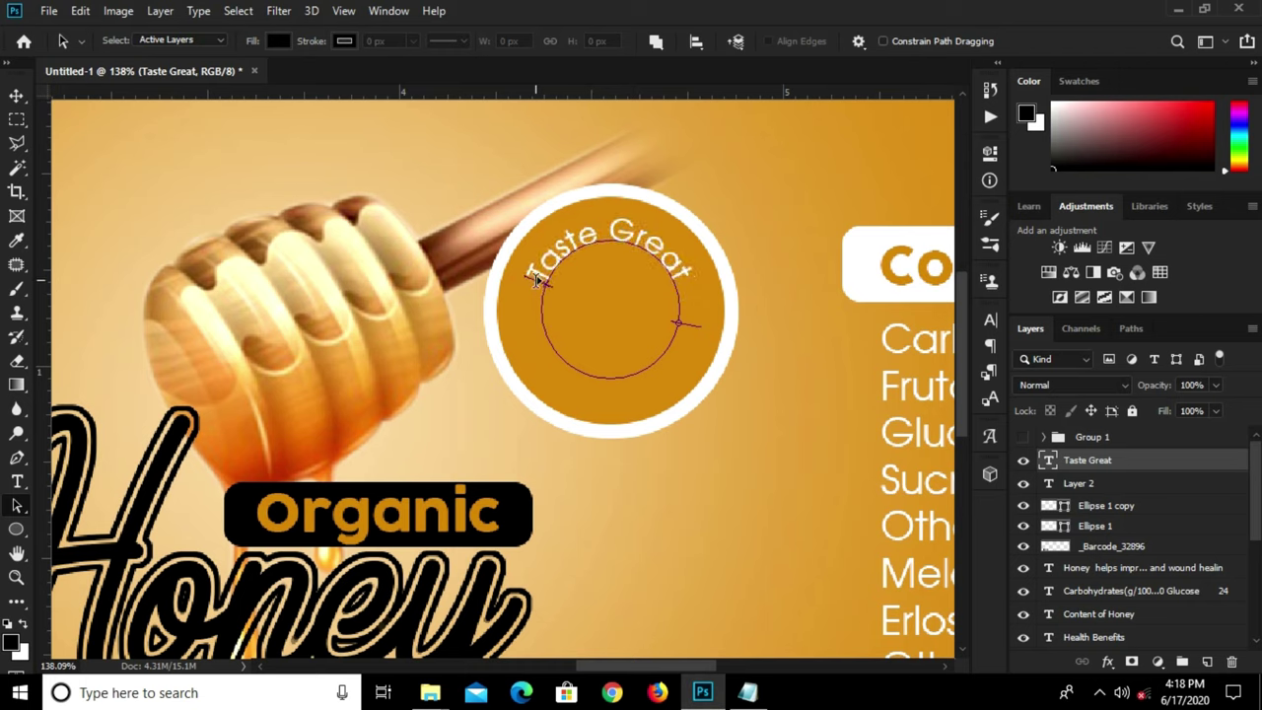
# - Show Group 1 again, nudge Taste Great upward, and fit the label on screen
pyautogui.click(16, 95)
pyautogui.click(642, 478)
pyautogui.scroll(3, 1025, 503)
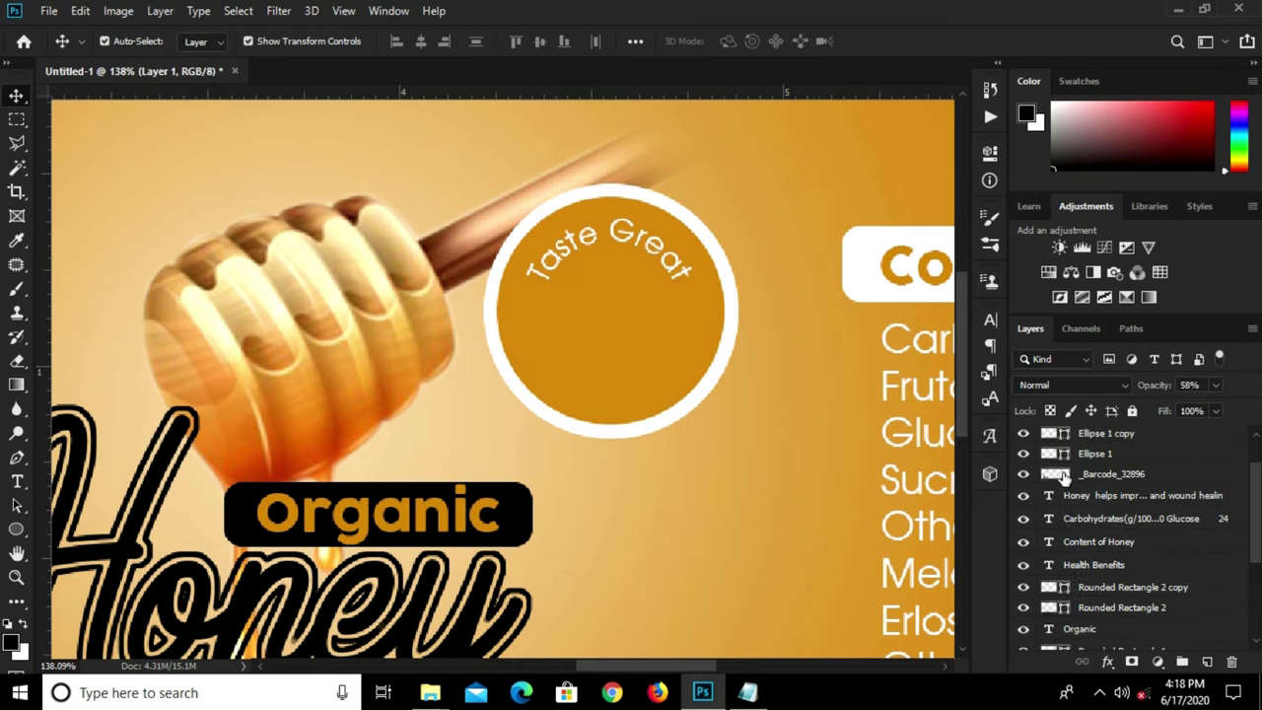
pyautogui.scroll(2, 1060, 471)
pyautogui.click(1023, 437)
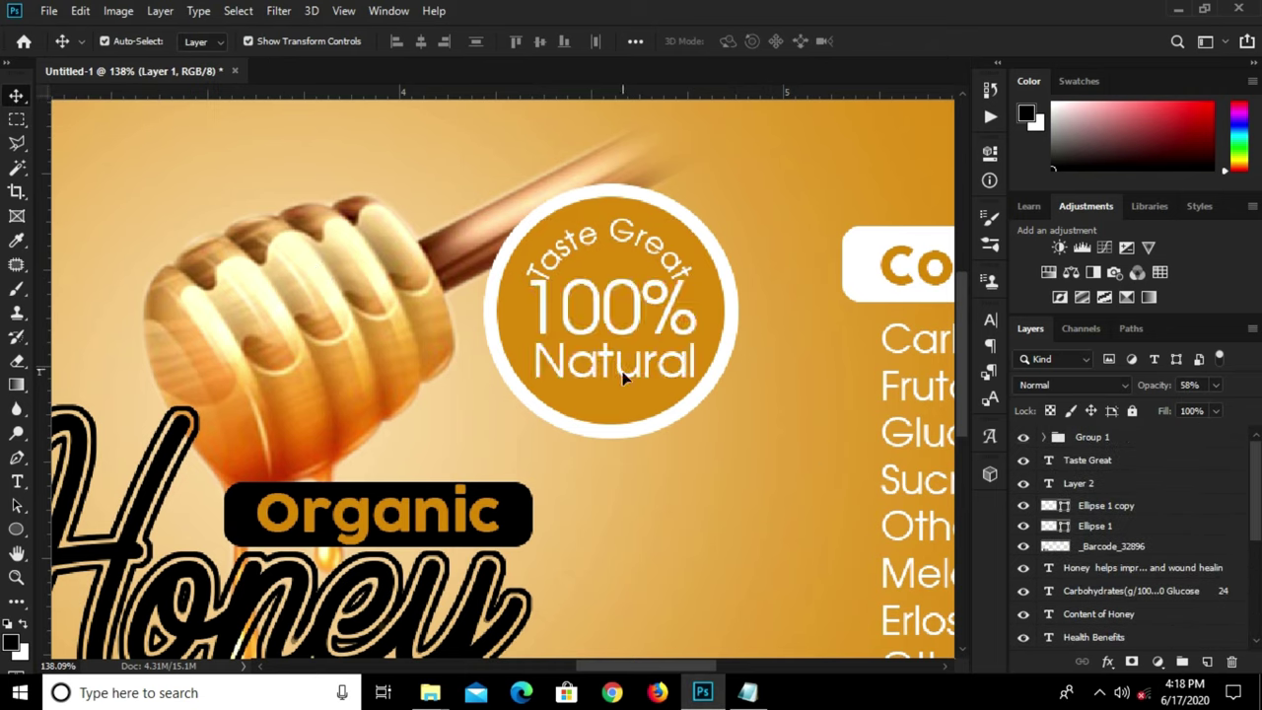
pyautogui.click(617, 236)
pyautogui.press('Up')
pyautogui.press('Up')
pyautogui.press('Up')
pyautogui.press('Up')
pyautogui.press('Up')
pyautogui.press('Up')
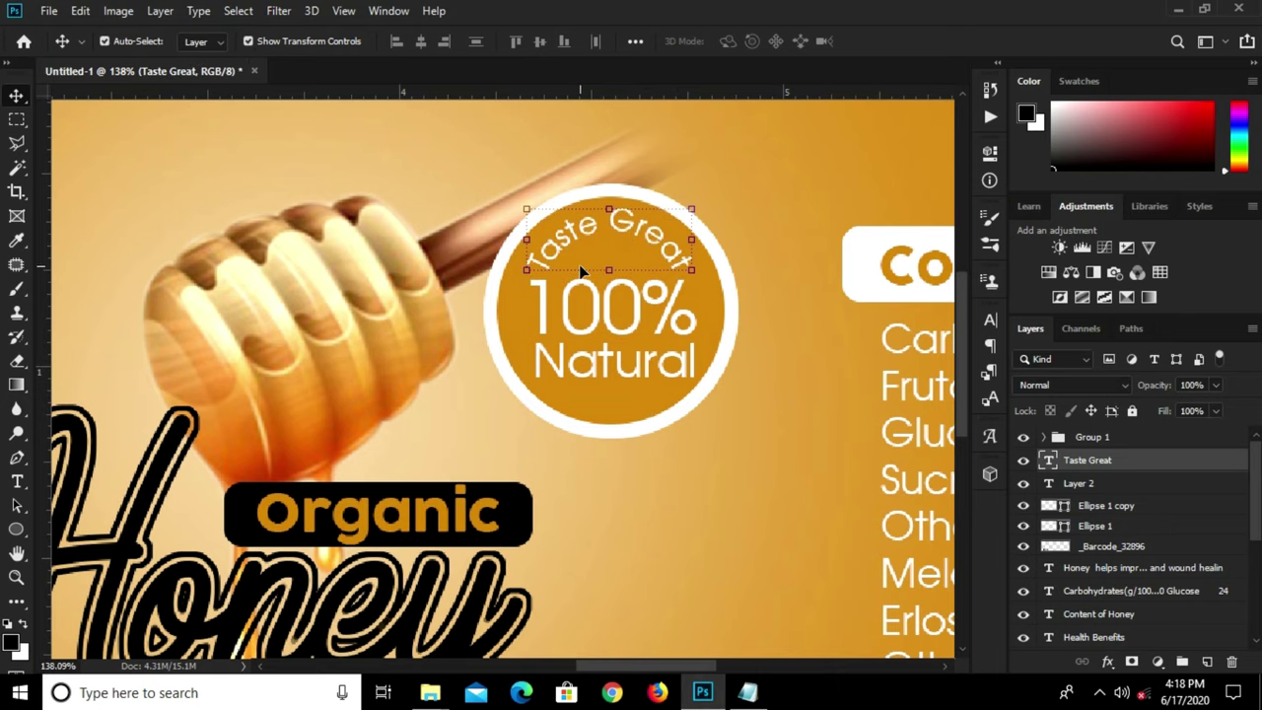
pyautogui.hotkey('ctrl', '0')
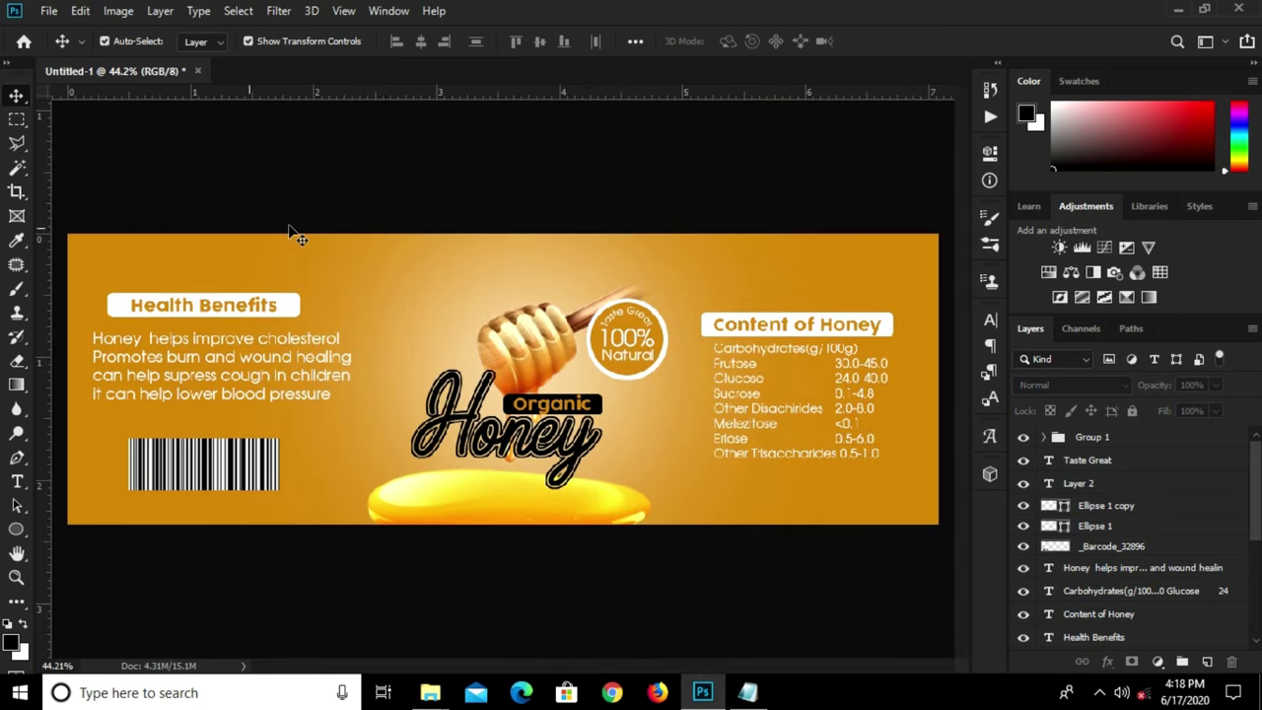
# - Draw a black filled ellipse shape over the label's top edge and nudge it up-left
pyautogui.click(15, 530)
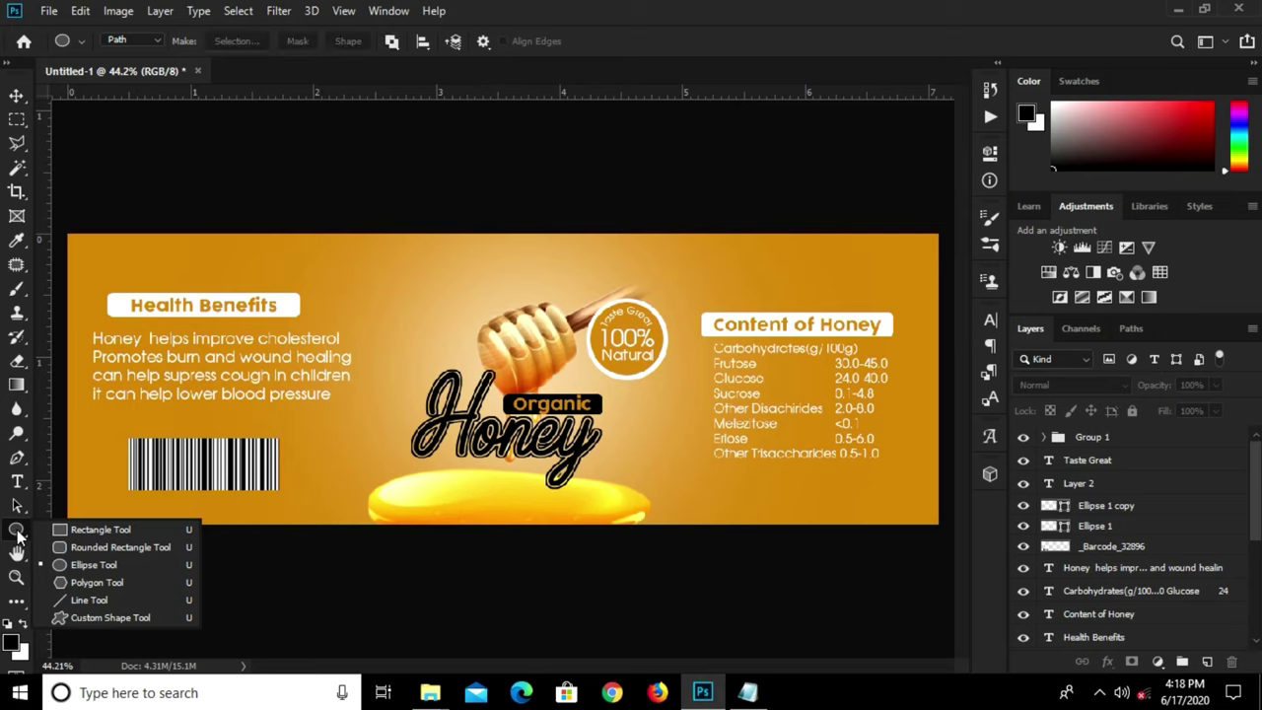
pyautogui.click(93, 564)
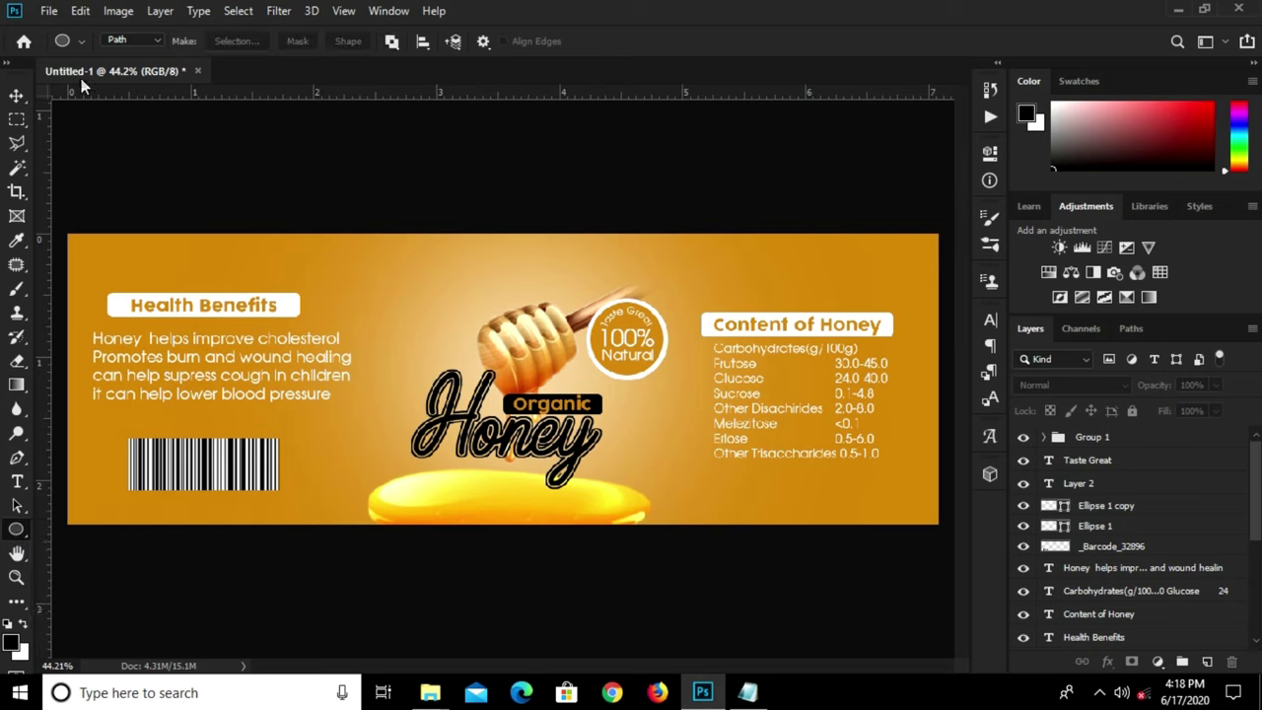
pyautogui.click(138, 41)
pyautogui.click(123, 54)
pyautogui.moveTo(415, 199); pyautogui.dragTo(652, 287)
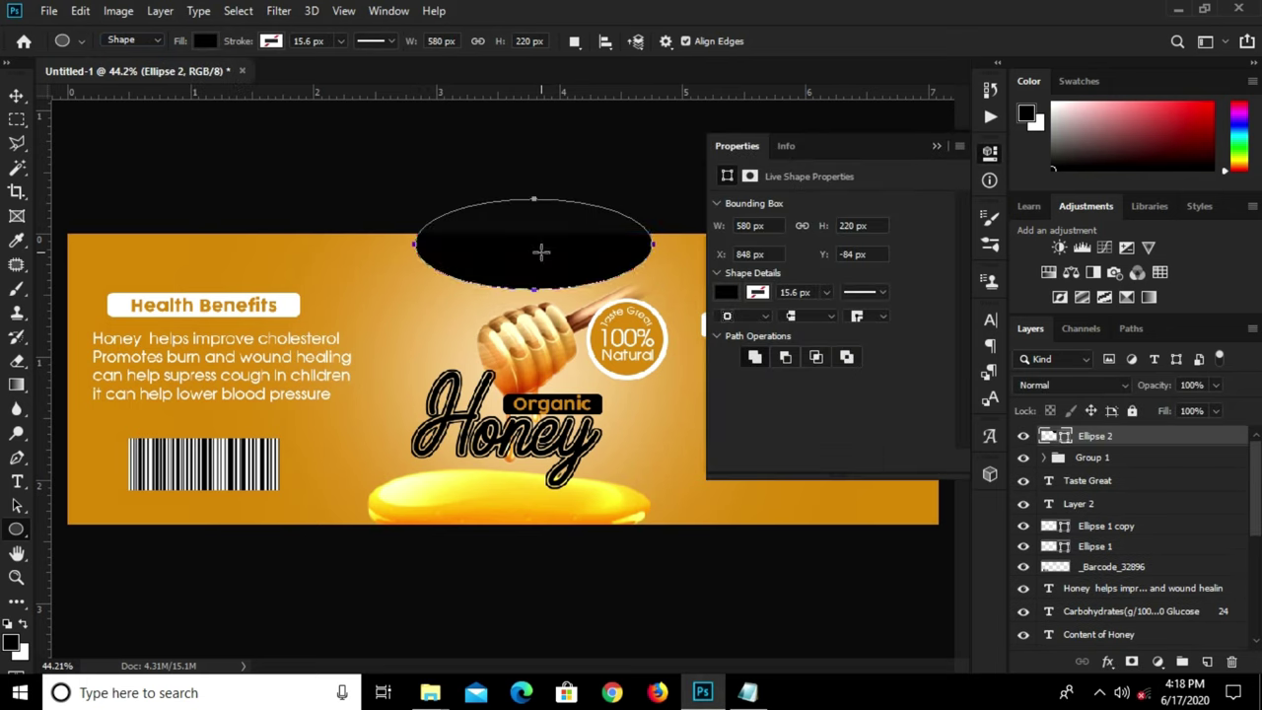
pyautogui.press('v')
pyautogui.moveTo(524, 259); pyautogui.dragTo(517, 256)
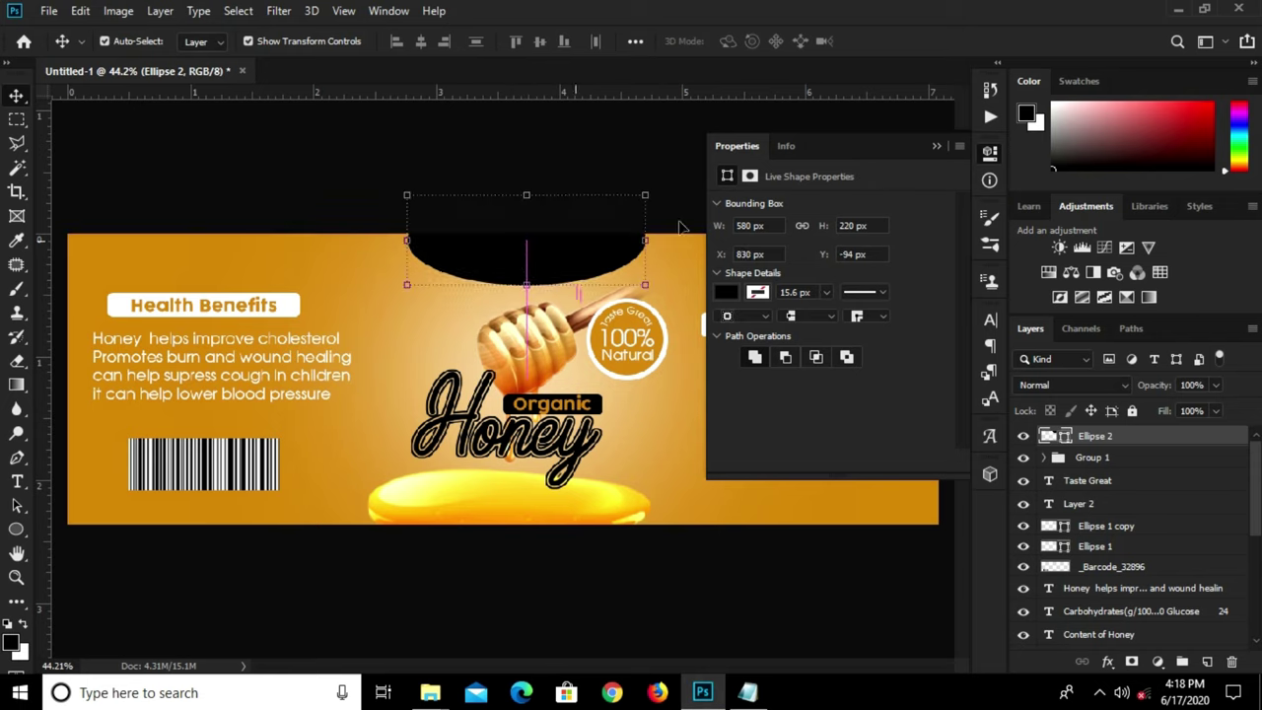
pyautogui.click(934, 147)
pyautogui.click(553, 153)
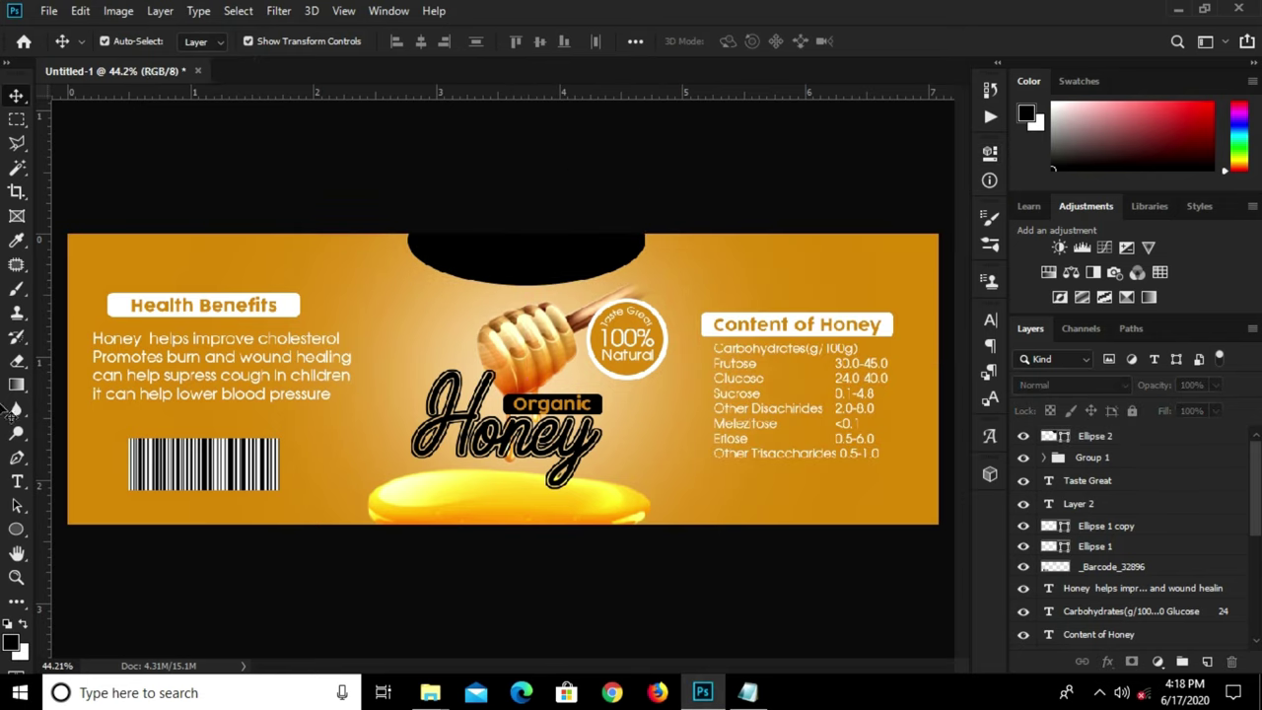
pyautogui.click(17, 481)
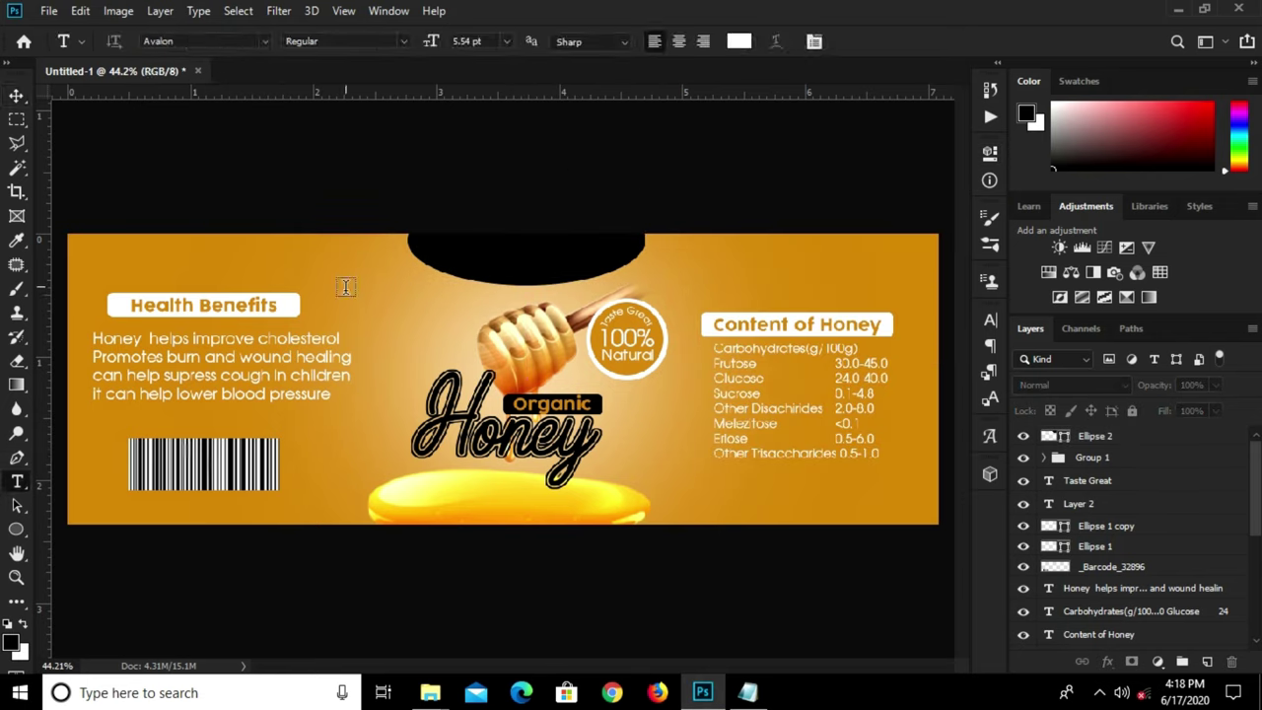
# - Add a white text layer with the brand name WORSI near the label's top
pyautogui.click(344, 280)
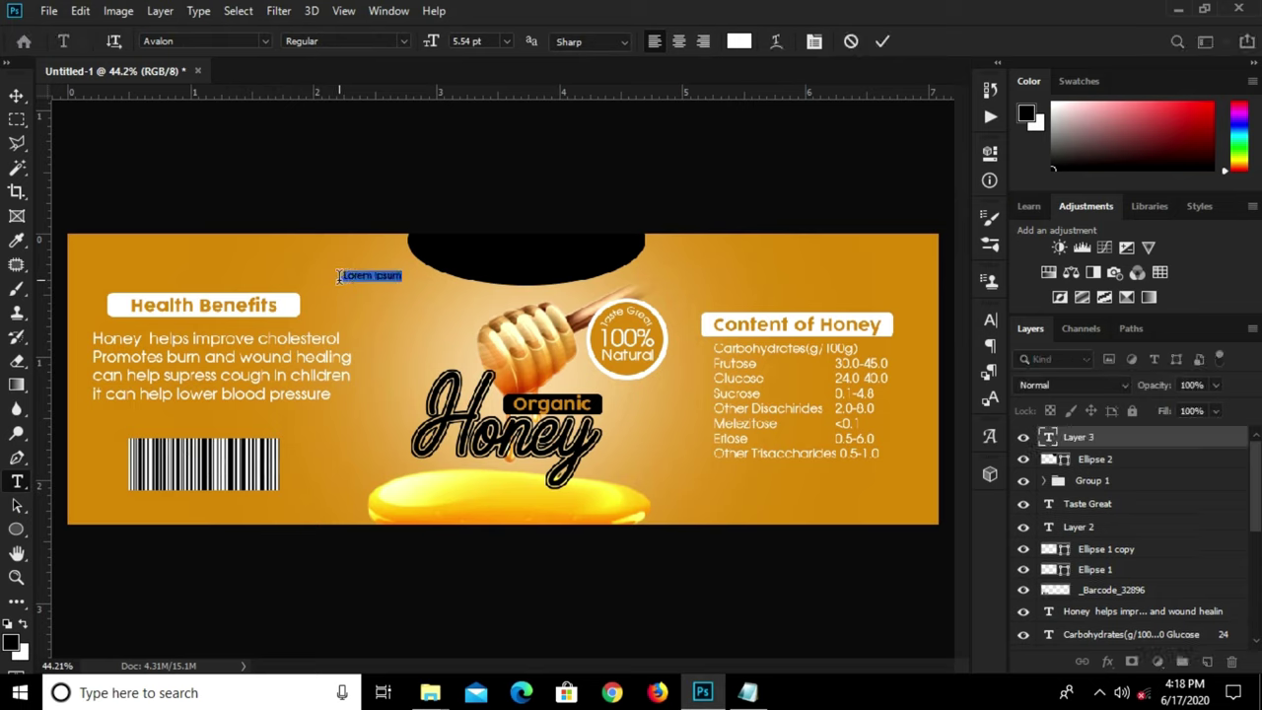
pyautogui.write('www.')
pyautogui.click(884, 43)
pyautogui.press('v')
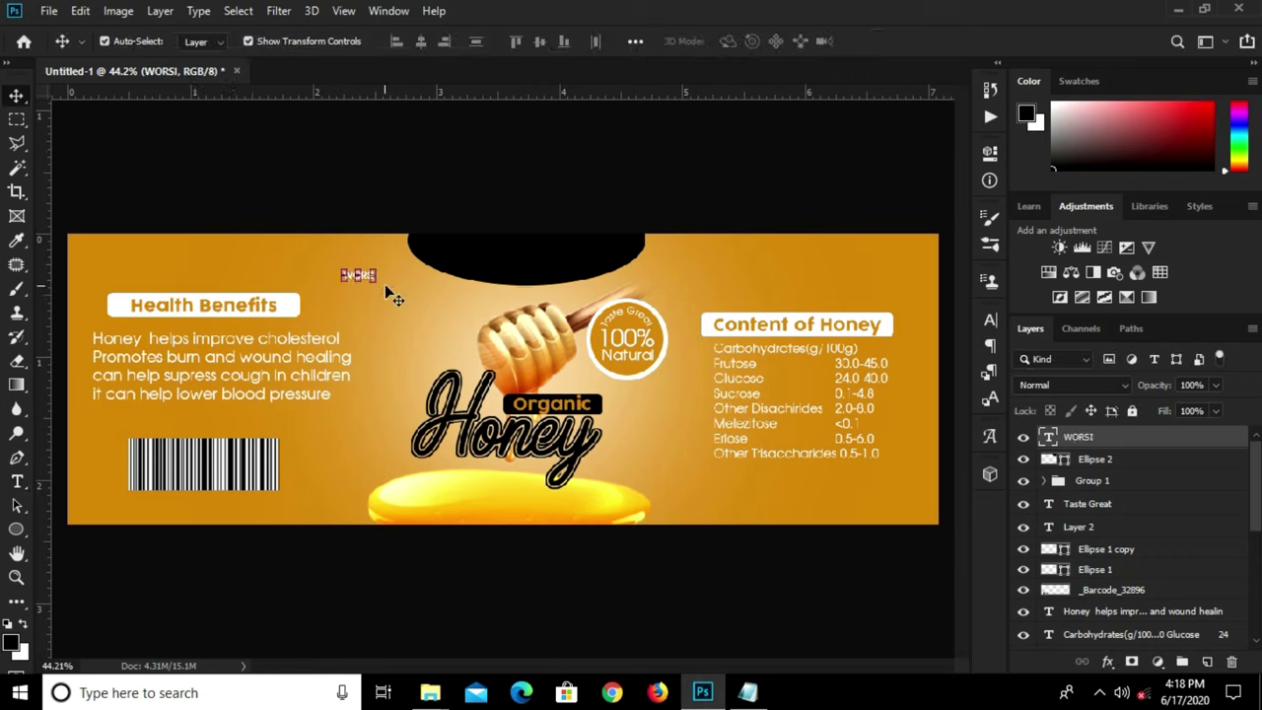
# - Enlarge WORSI to about 390% and place it inside the black ellipse
pyautogui.hotkey('ctrl', 't')
pyautogui.moveTo(377, 285)
pyautogui.mouseDown()
pyautogui.moveTo(463, 312)
pyautogui.moveTo(525, 261)
pyautogui.mouseUp()
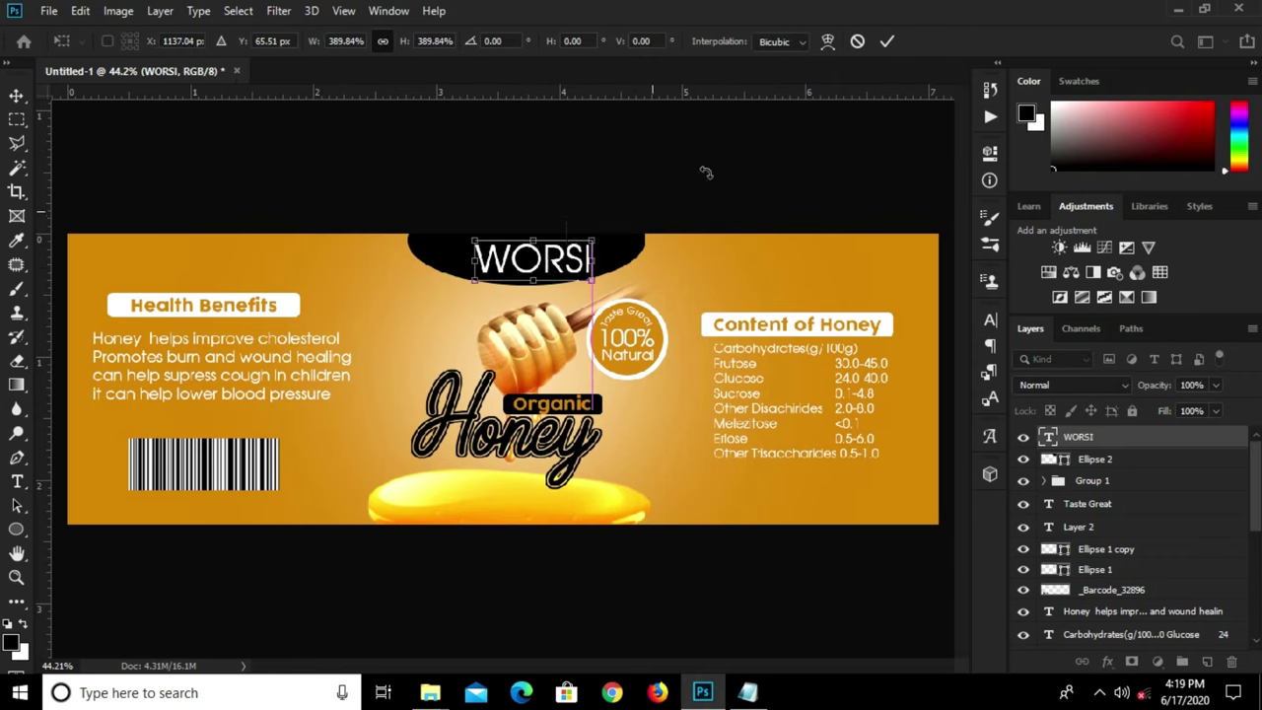
pyautogui.click(886, 41)
pyautogui.scroll(2, 534, 264)
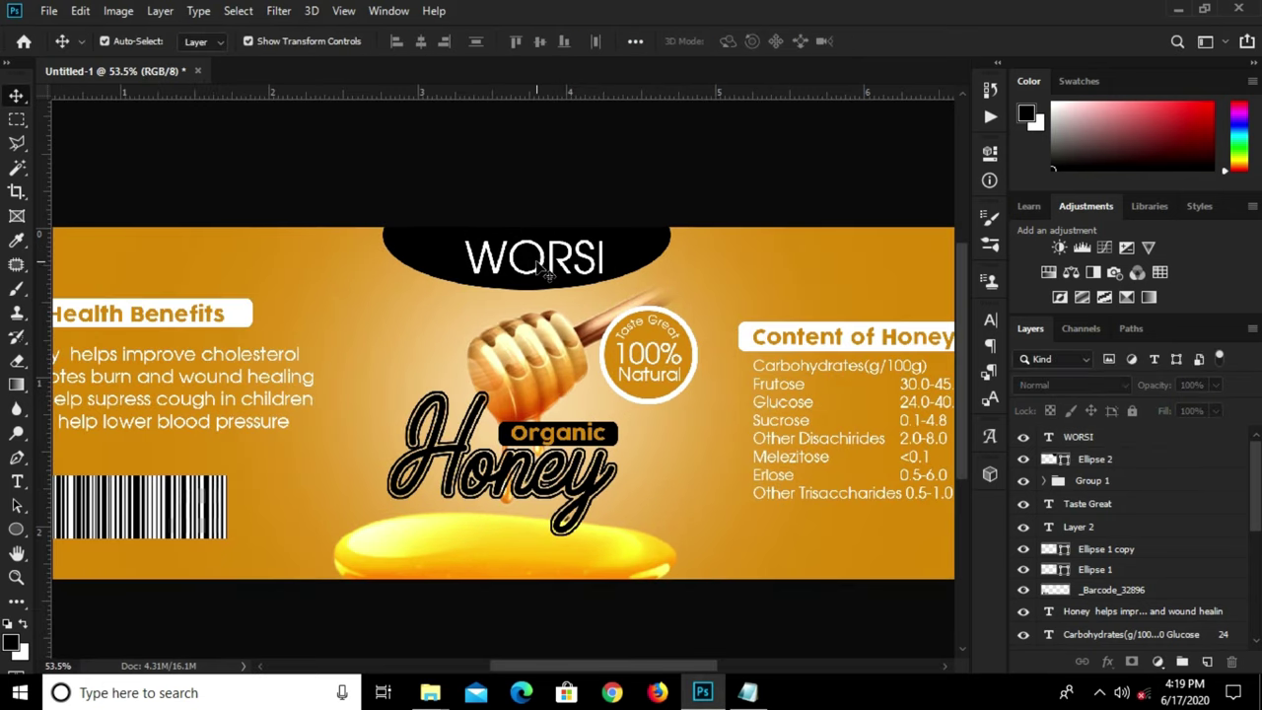
pyautogui.moveTo(533, 264); pyautogui.dragTo(548, 258)
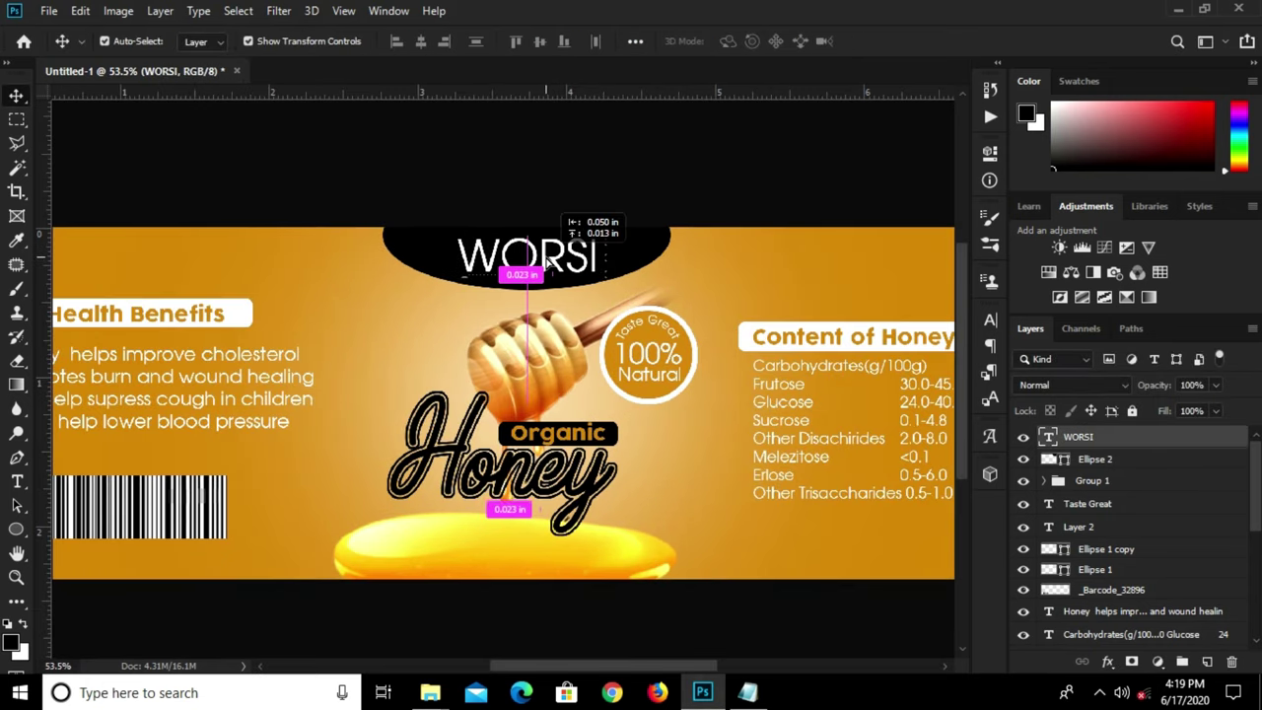
pyautogui.click(704, 164)
pyautogui.scroll(-2, 657, 193)
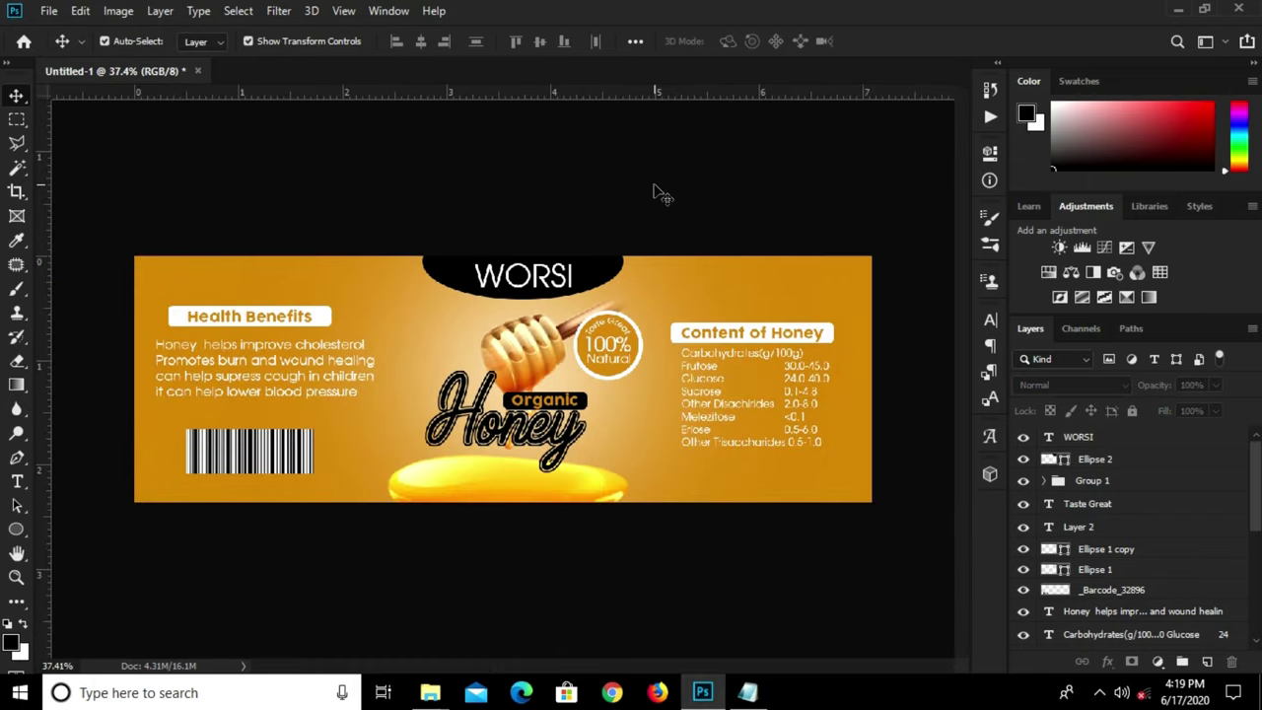
# - Align the black Ellipse 2 to the canvas's horizontal centre
pyautogui.click(611, 286)
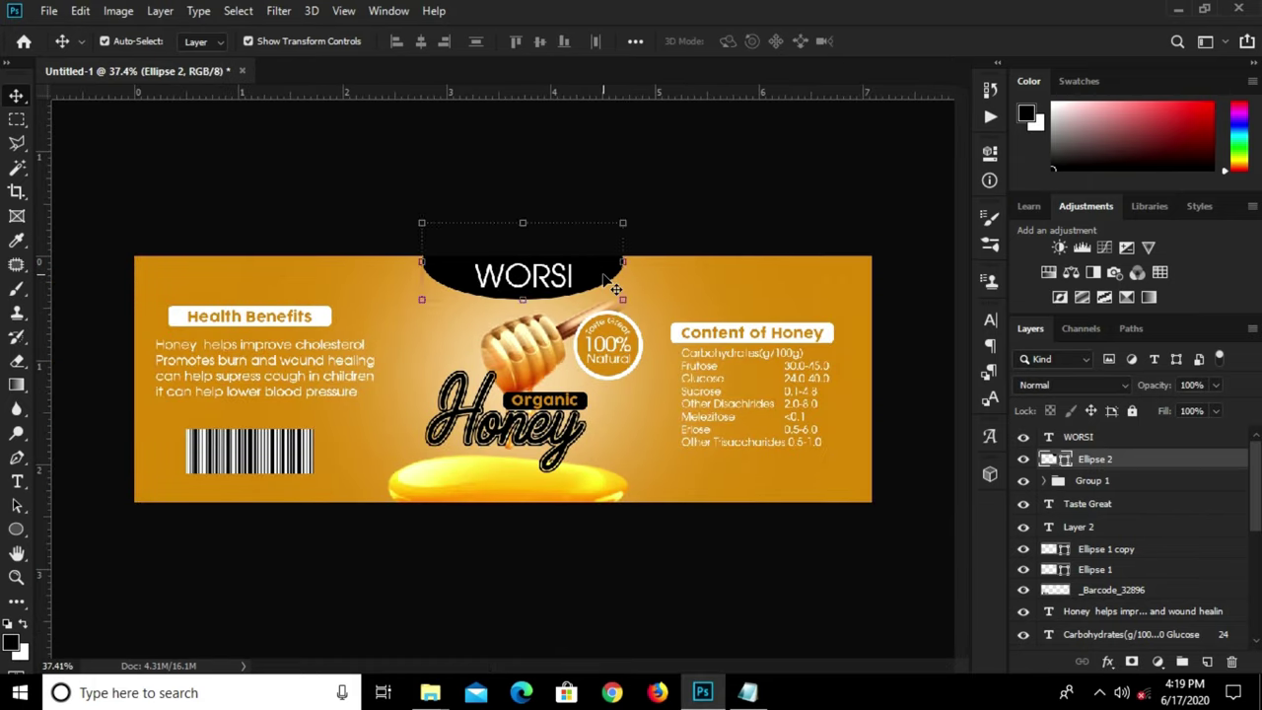
pyautogui.moveTo(612, 285); pyautogui.dragTo(597, 281)
pyautogui.hotkey('ctrl', 'a')
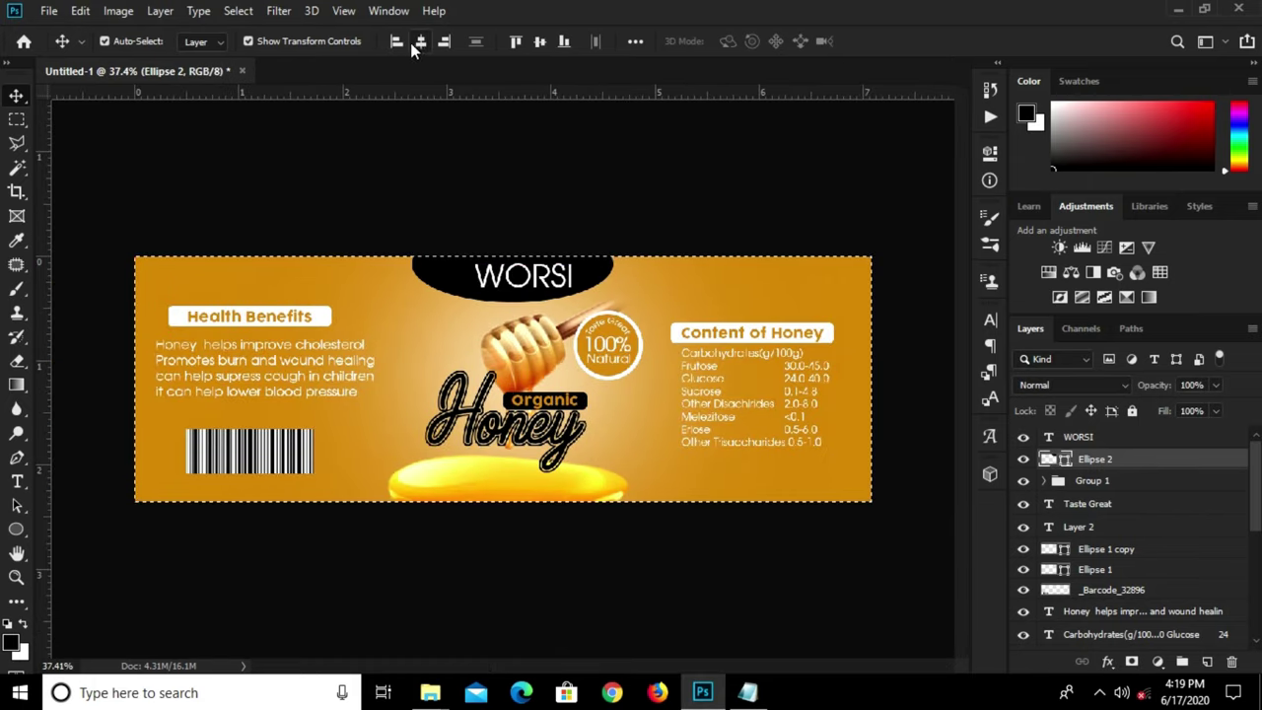
pyautogui.click(419, 44)
pyautogui.hotkey('ctrl', 'd')
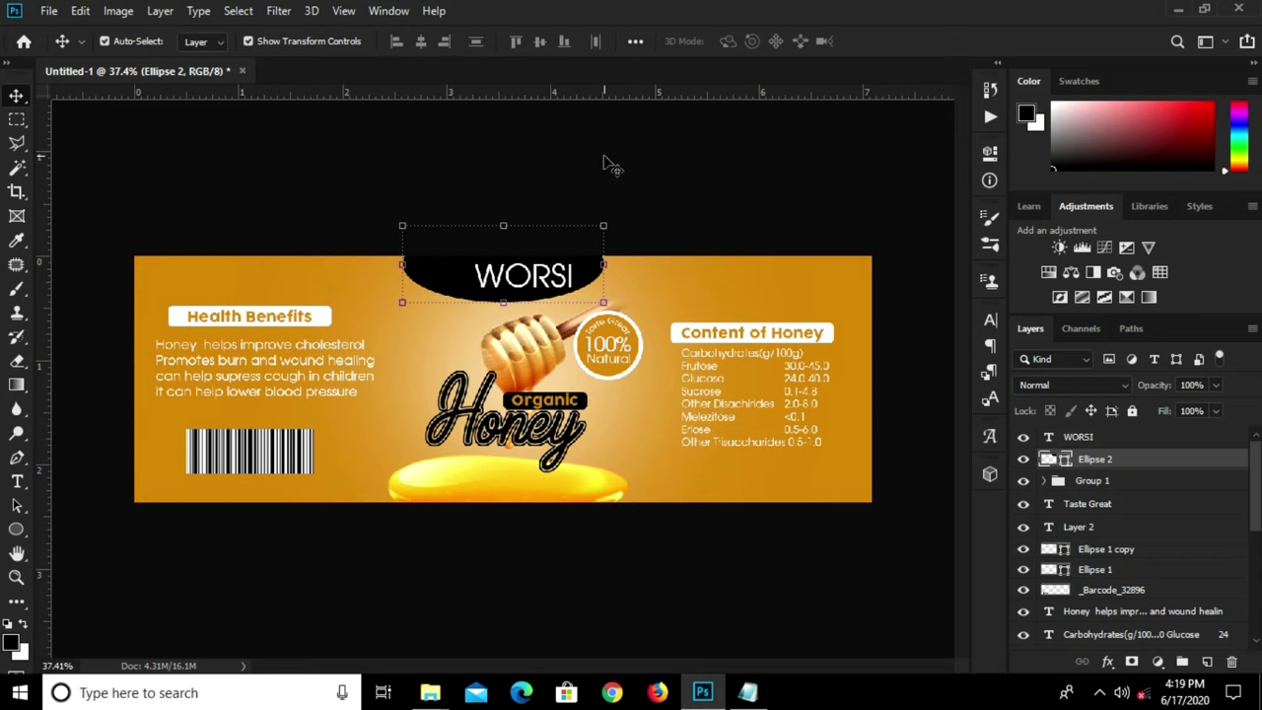
# - Drag WORSI to the horizontal centre of the black ellipse
pyautogui.click(557, 279)
pyautogui.moveTo(558, 280); pyautogui.dragTo(525, 283)
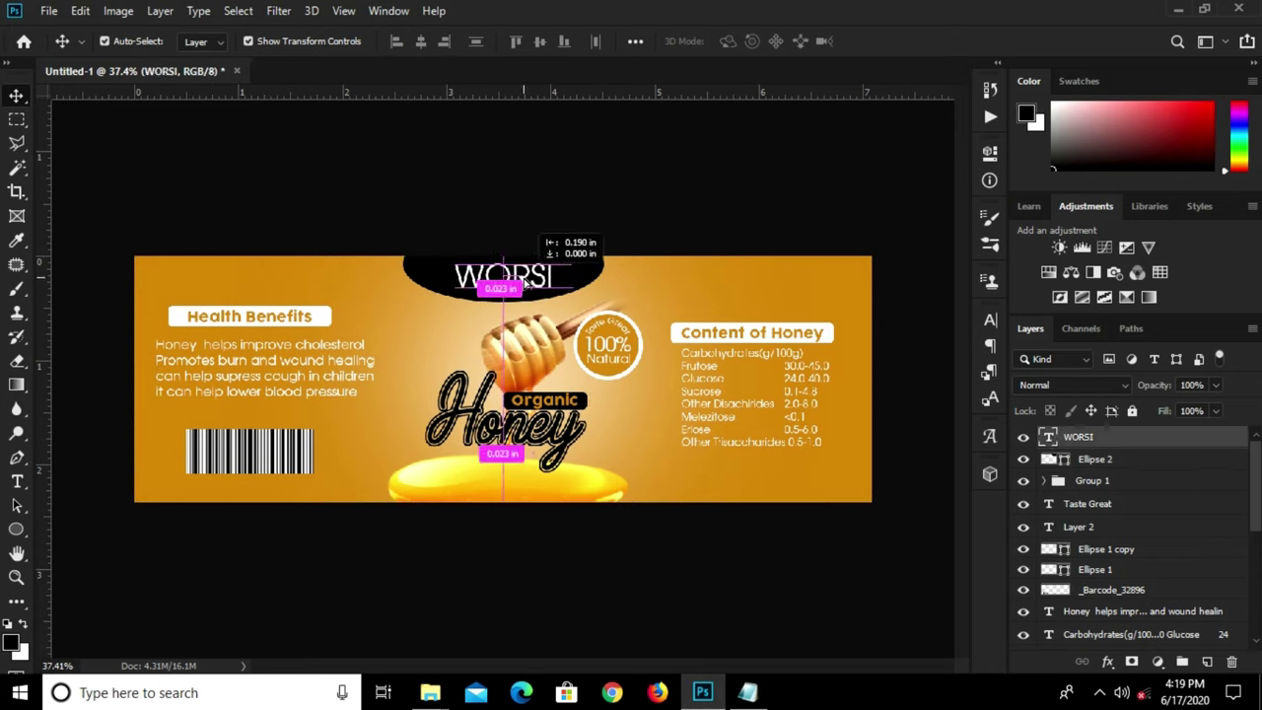
pyautogui.click(606, 199)
pyautogui.scroll(1, 616, 200)
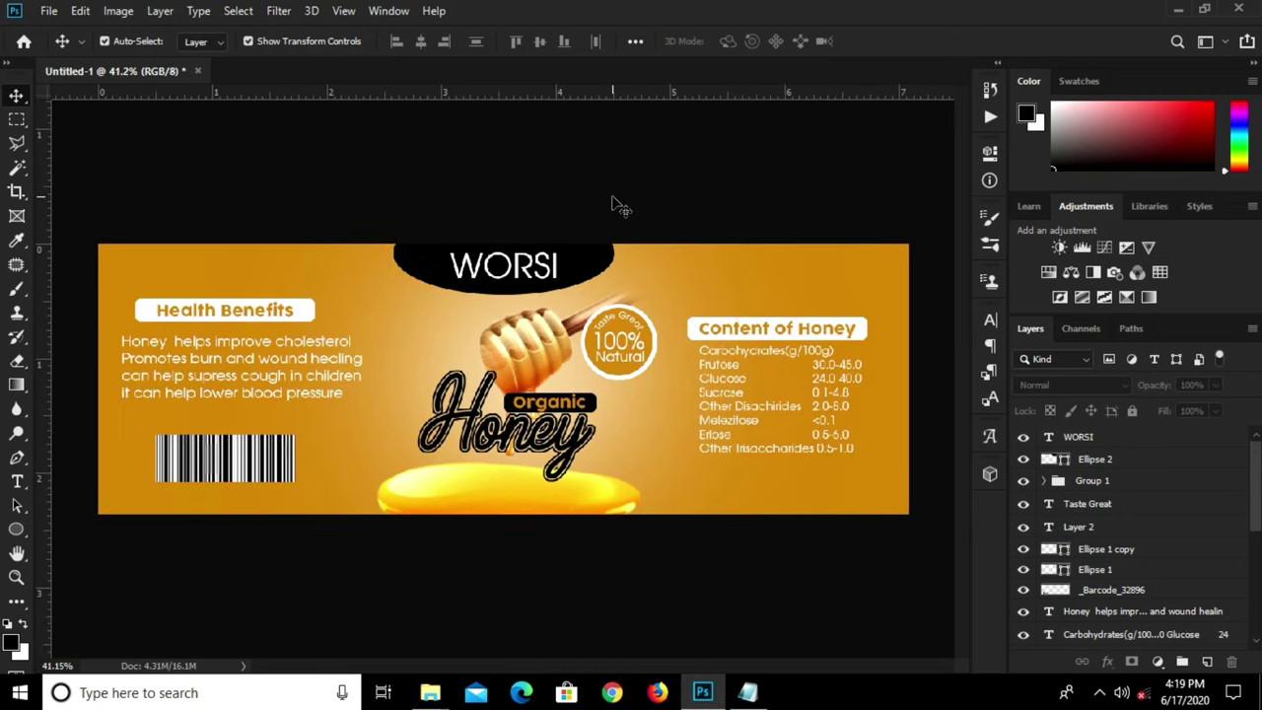
pyautogui.scroll(1, 621, 196)
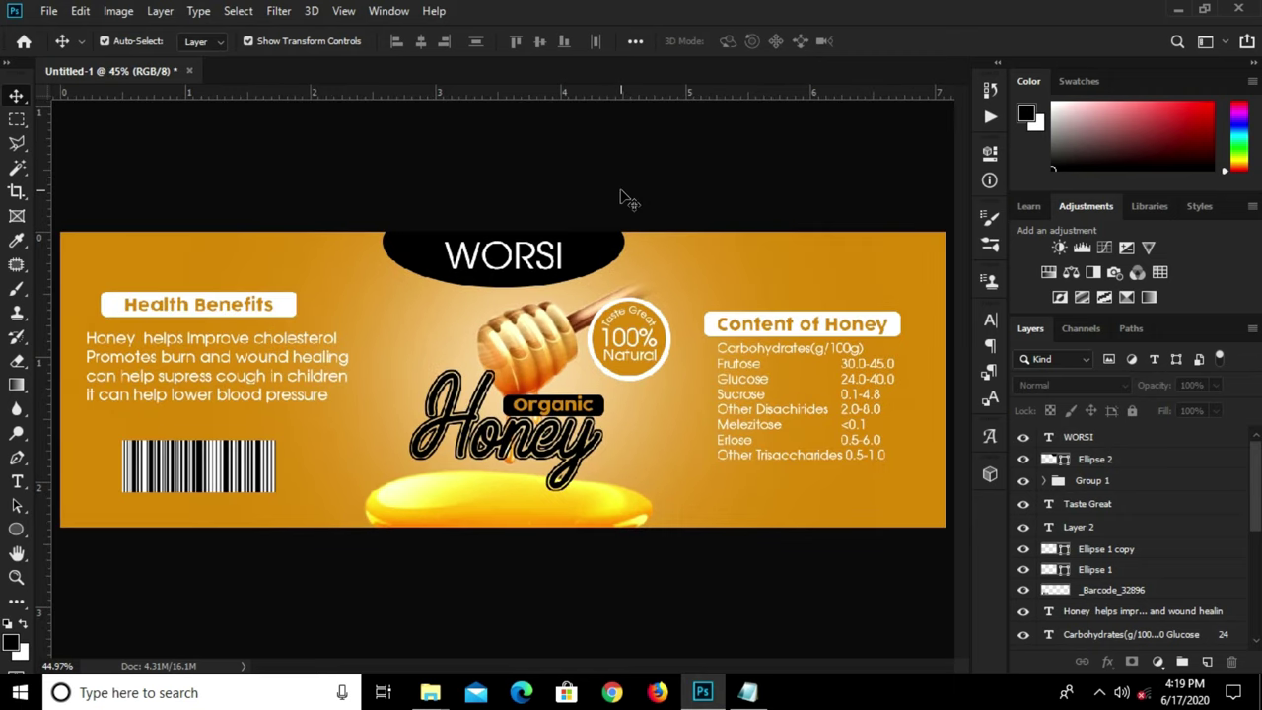